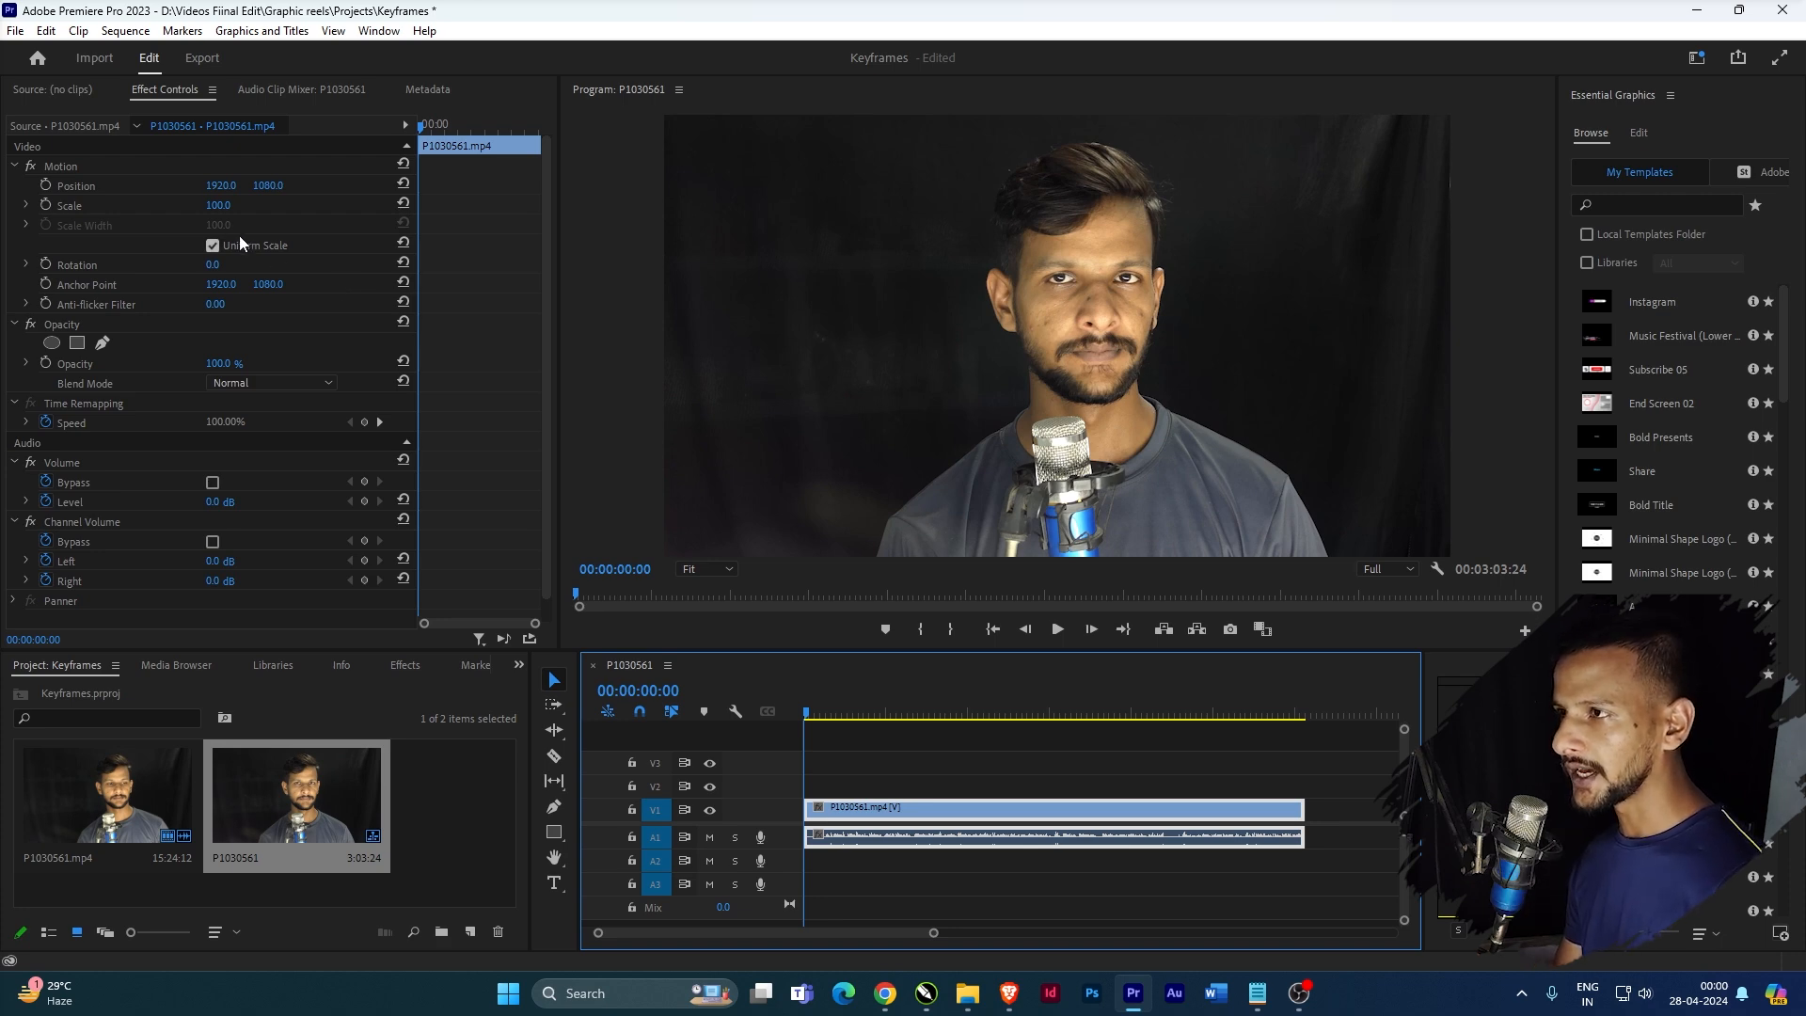
- Set the clip's Scale to 99, widen the effect settings area, and start Scale animation with a keyframe at the clip's beginning
{"action": "left_click_drag", "start_coordinate": [217, 206], "coordinate": [217, 205]}
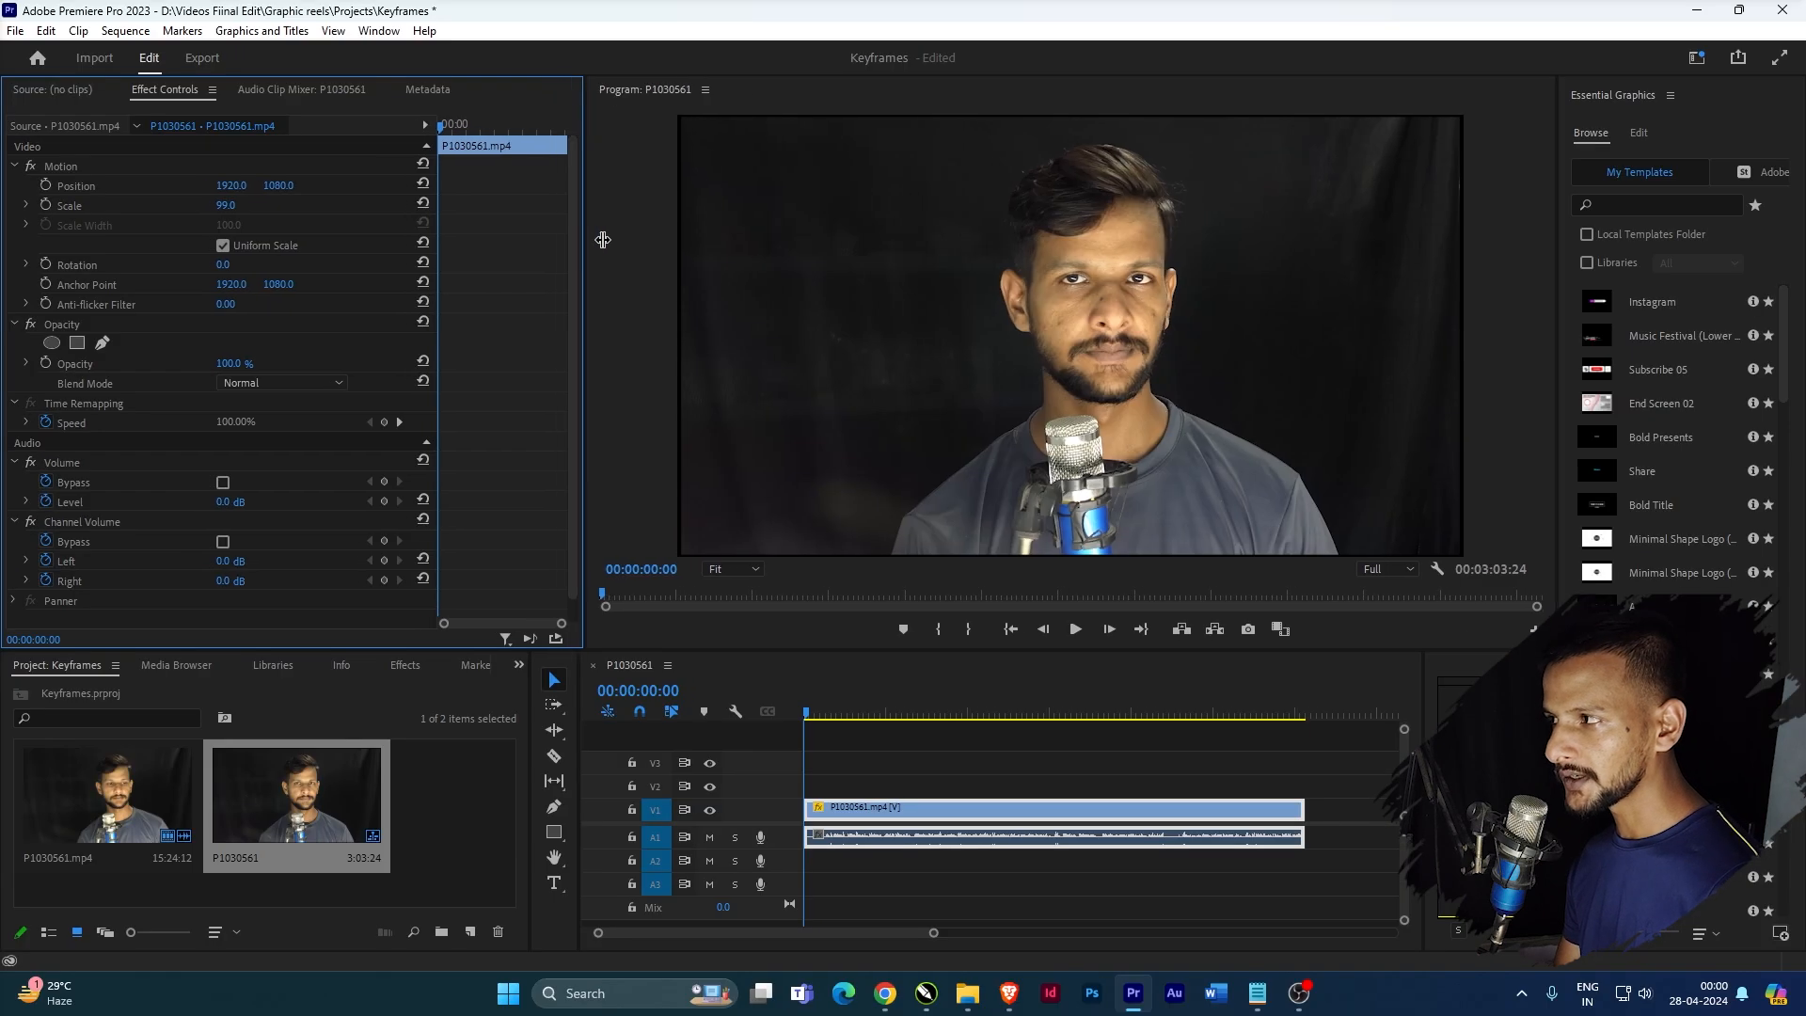
{"action": "left_click_drag", "start_coordinate": [602, 240], "coordinate": [645, 239]}
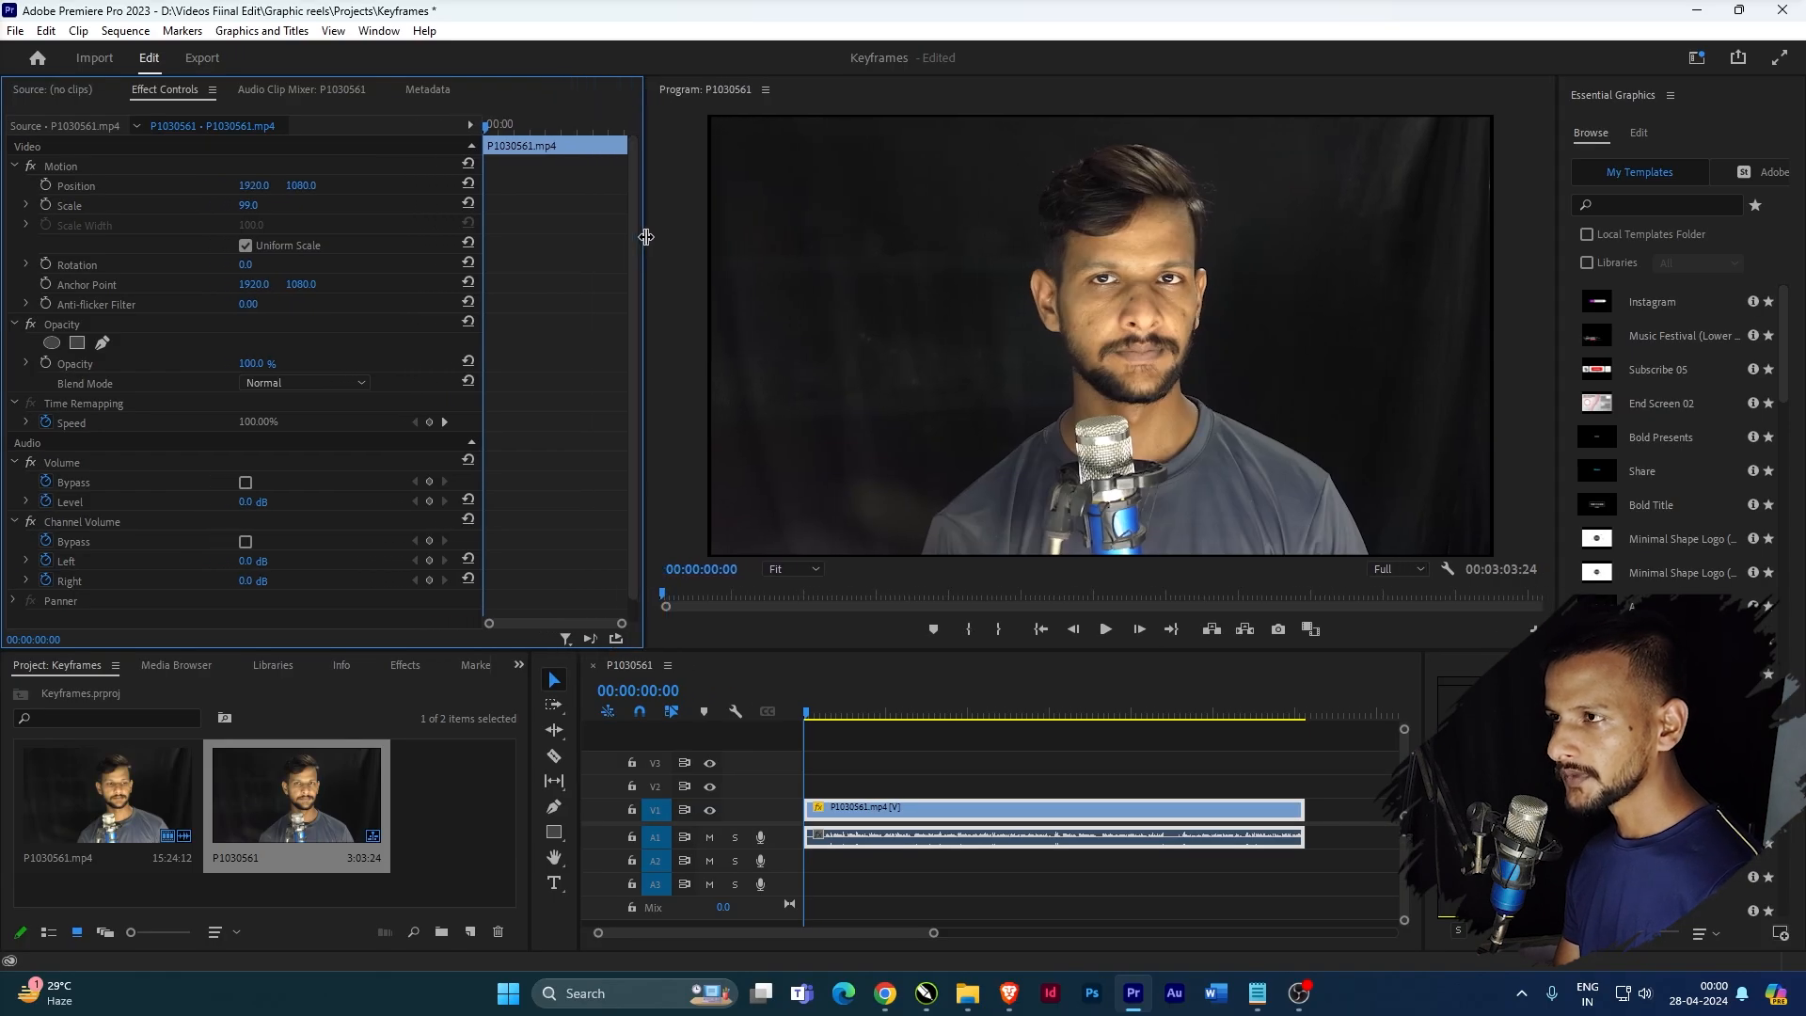
{"action": "left_click", "coordinate": [47, 205]}
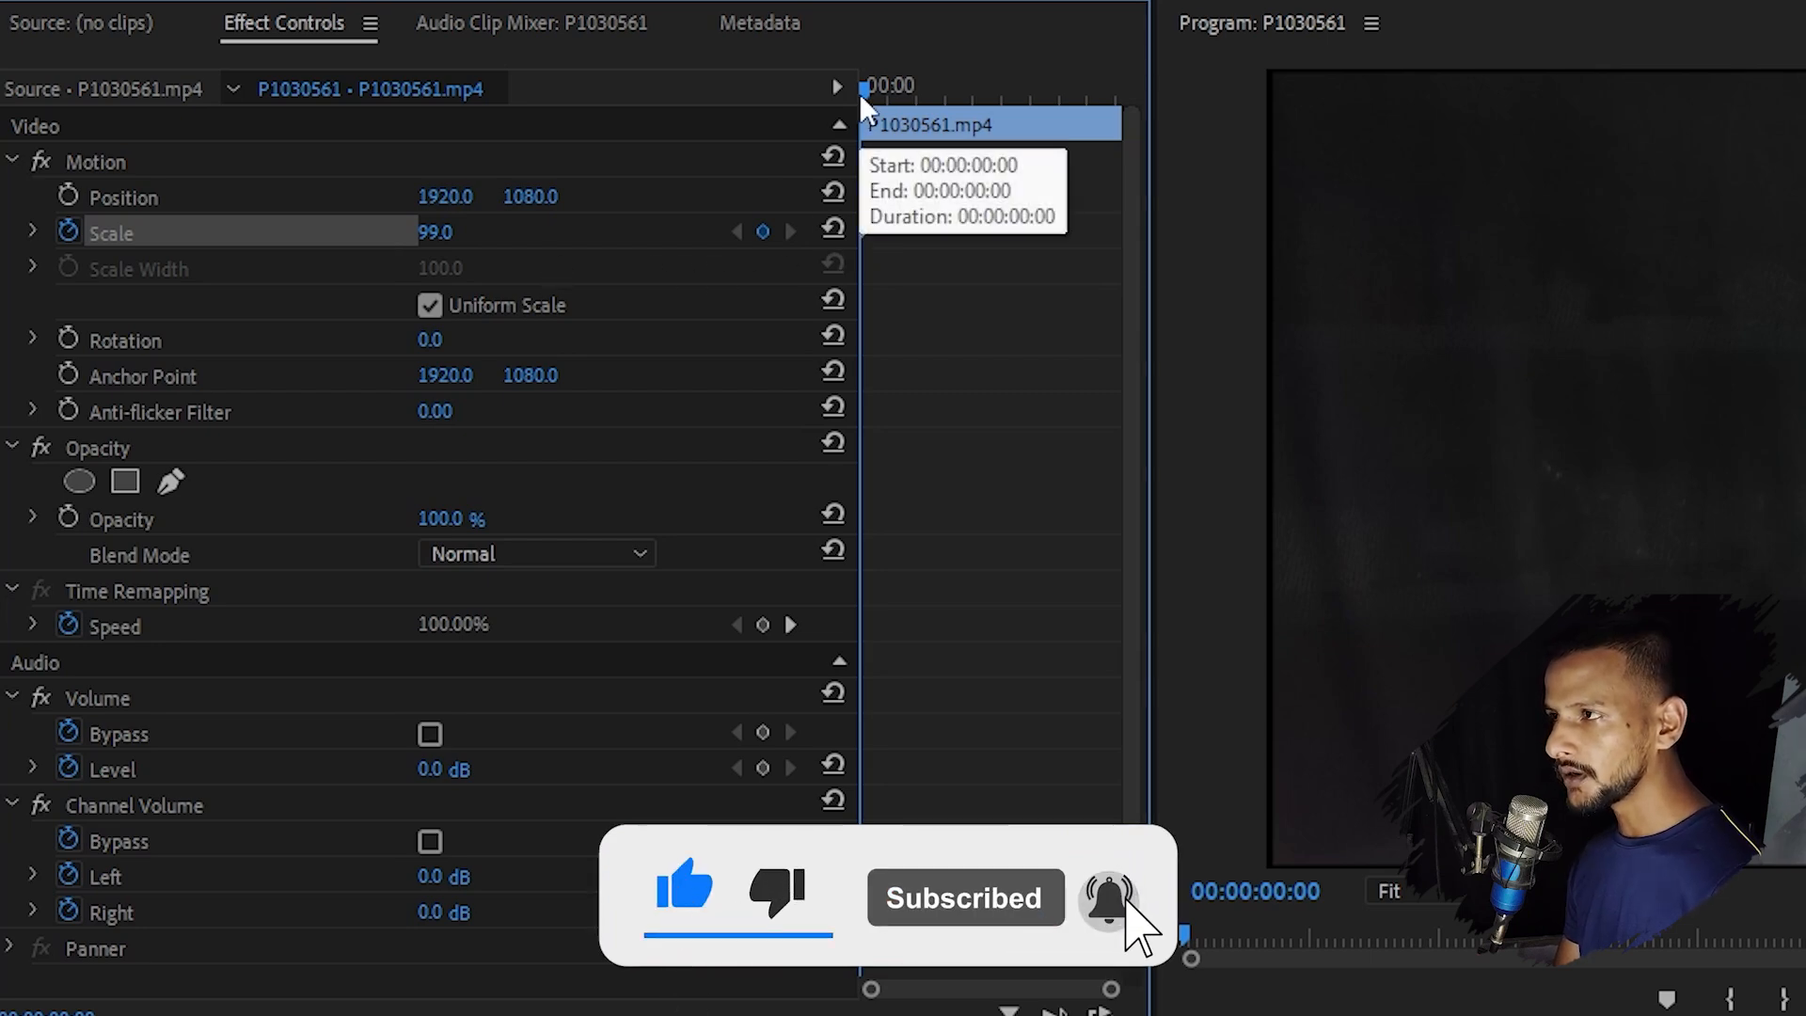
- Add a second Scale keyframe of 160 at 00:00:09:14, with the timeline zoomed in
{"action": "left_click_drag", "start_coordinate": [861, 93], "coordinate": [864, 94]}
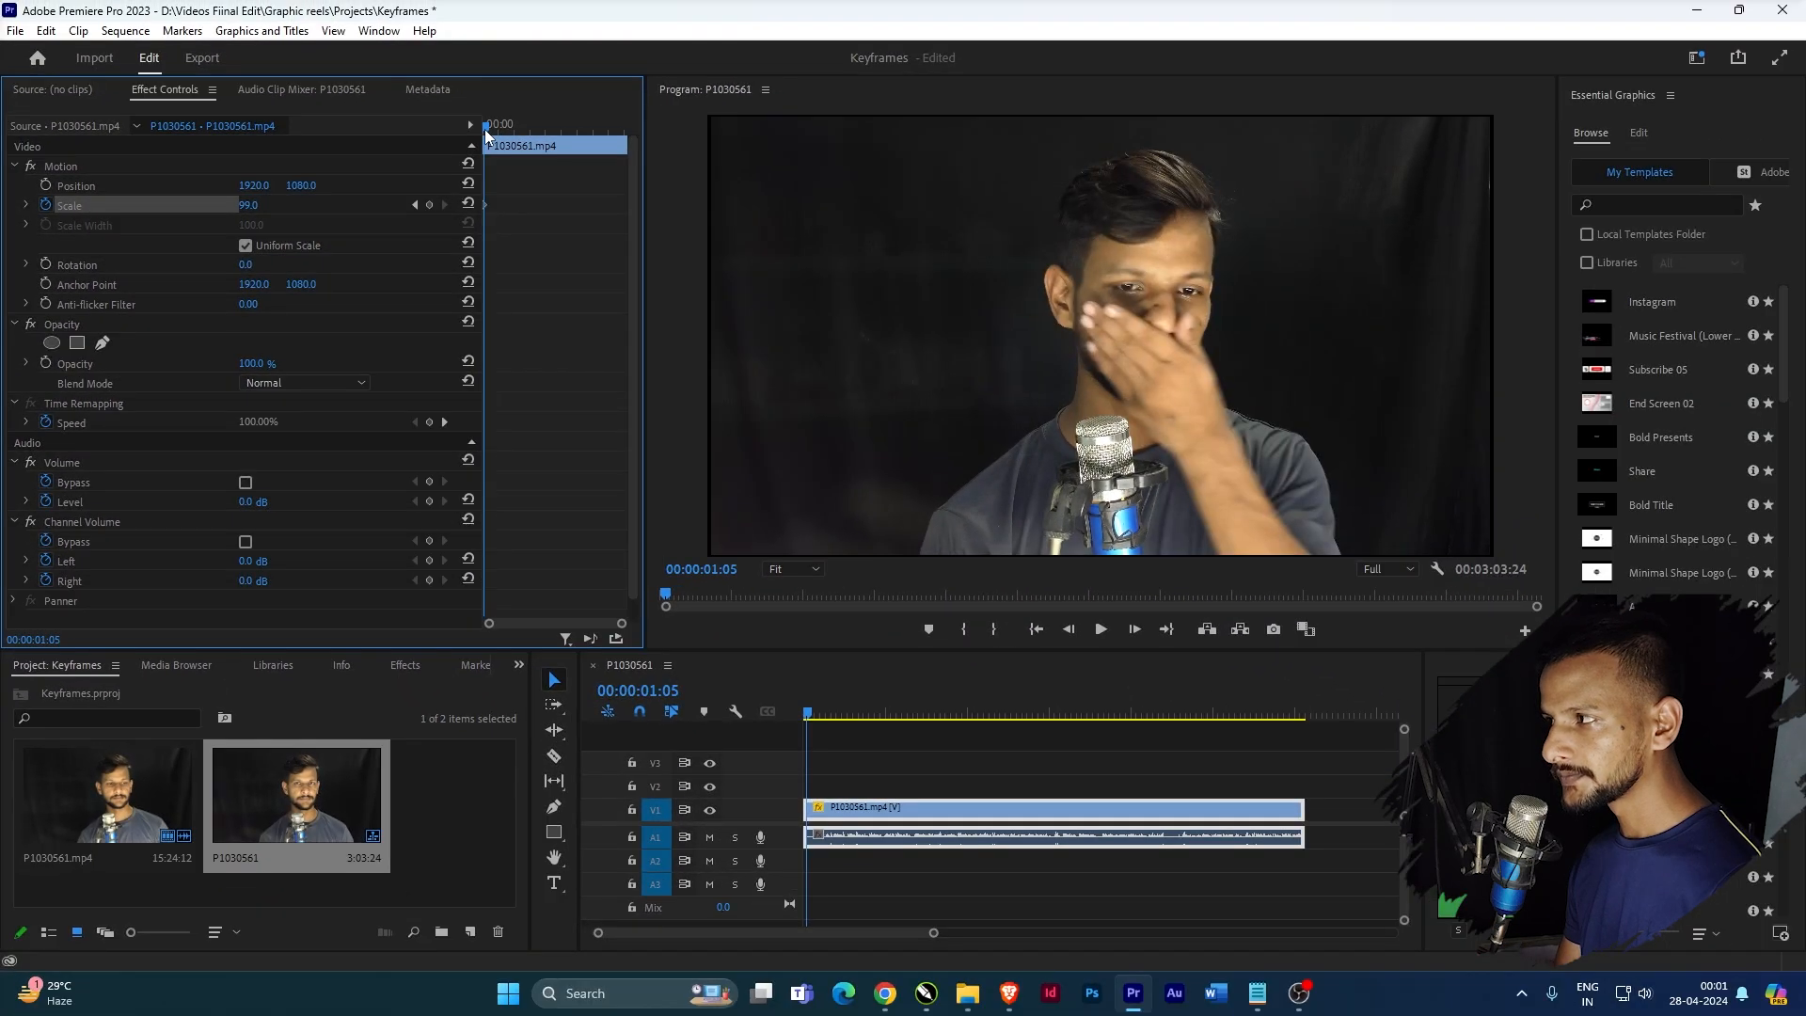
{"action": "left_click_drag", "start_coordinate": [487, 132], "coordinate": [487, 131]}
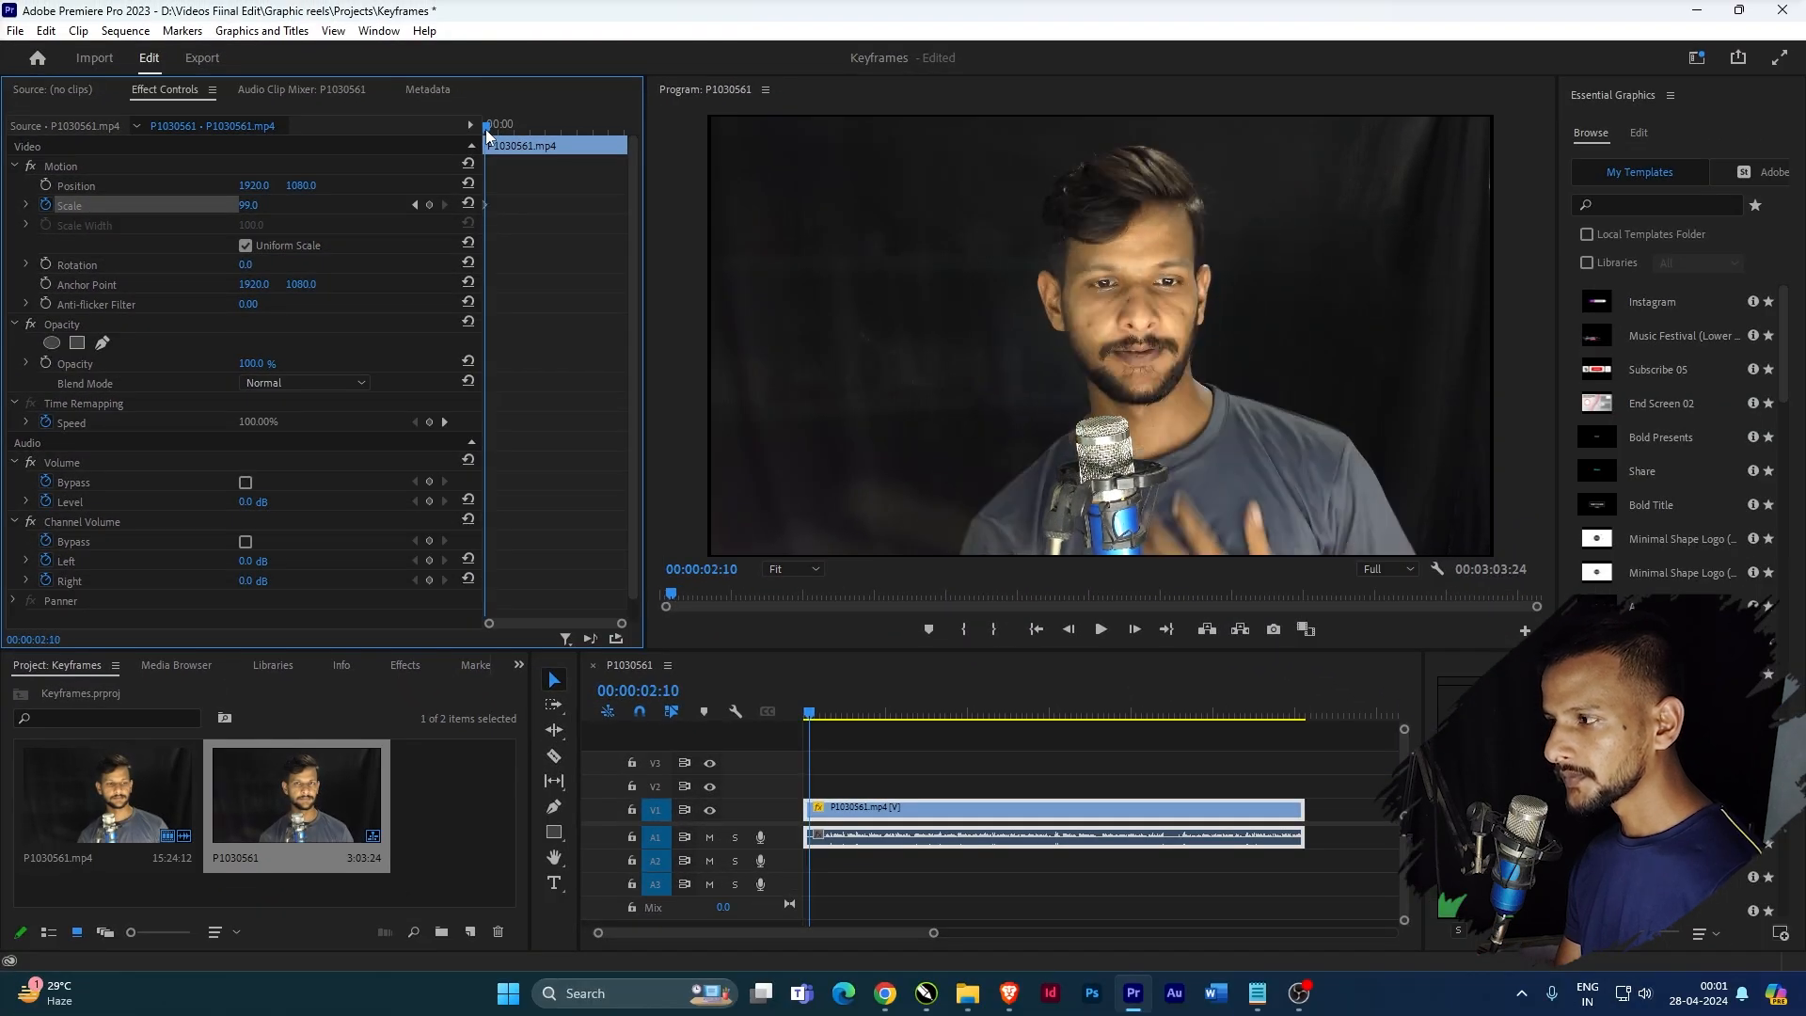
{"action": "left_click_drag", "start_coordinate": [933, 932], "coordinate": [738, 911]}
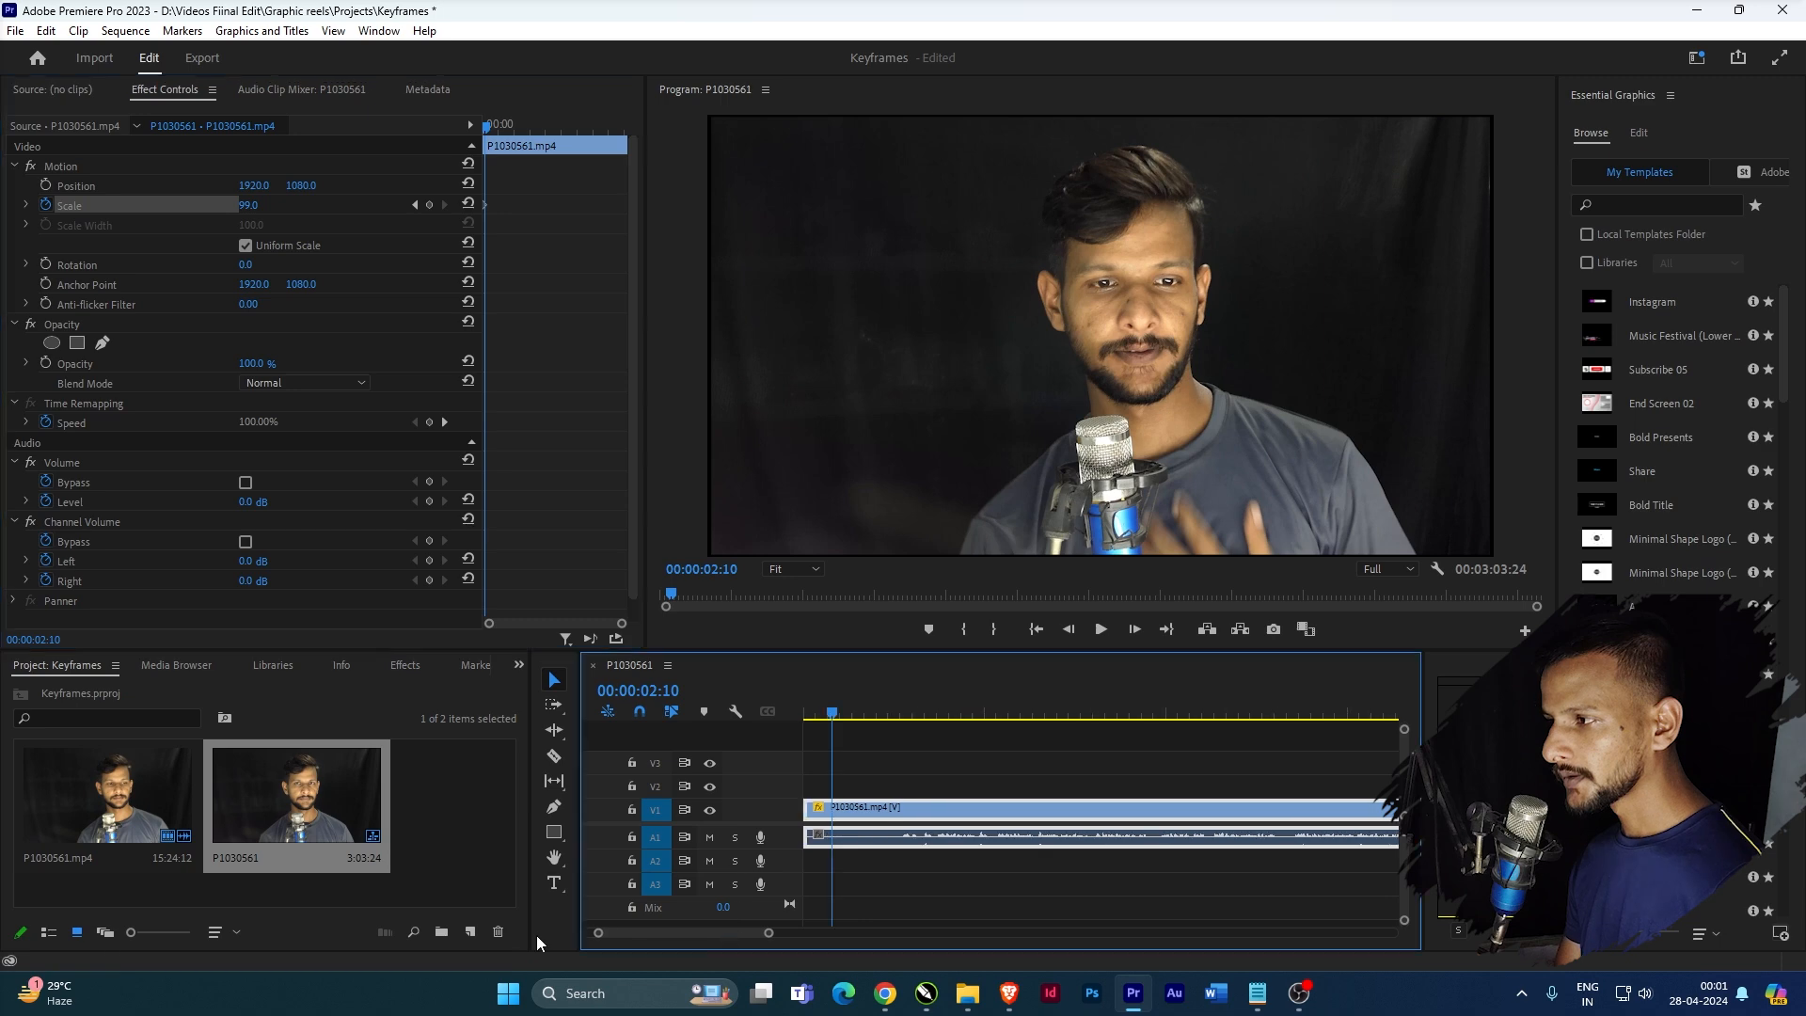
{"action": "left_click_drag", "start_coordinate": [486, 126], "coordinate": [491, 126]}
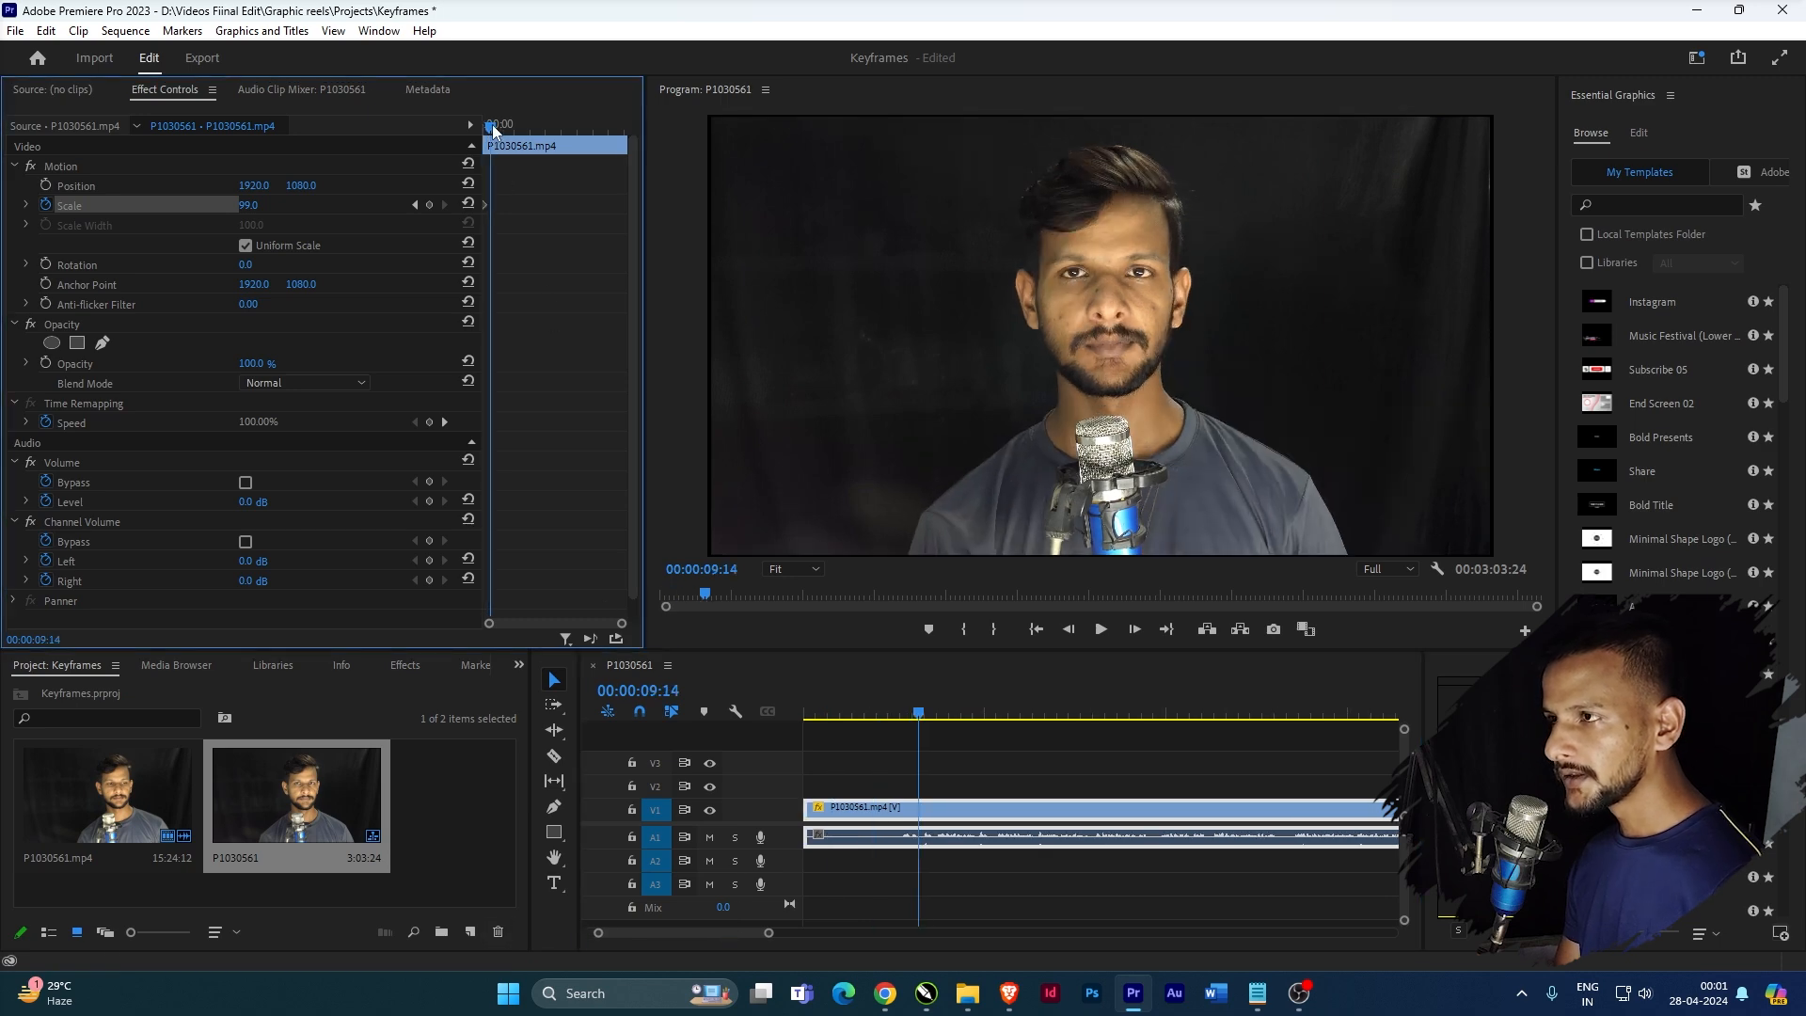
{"action": "left_click_drag", "start_coordinate": [251, 205], "coordinate": [305, 205]}
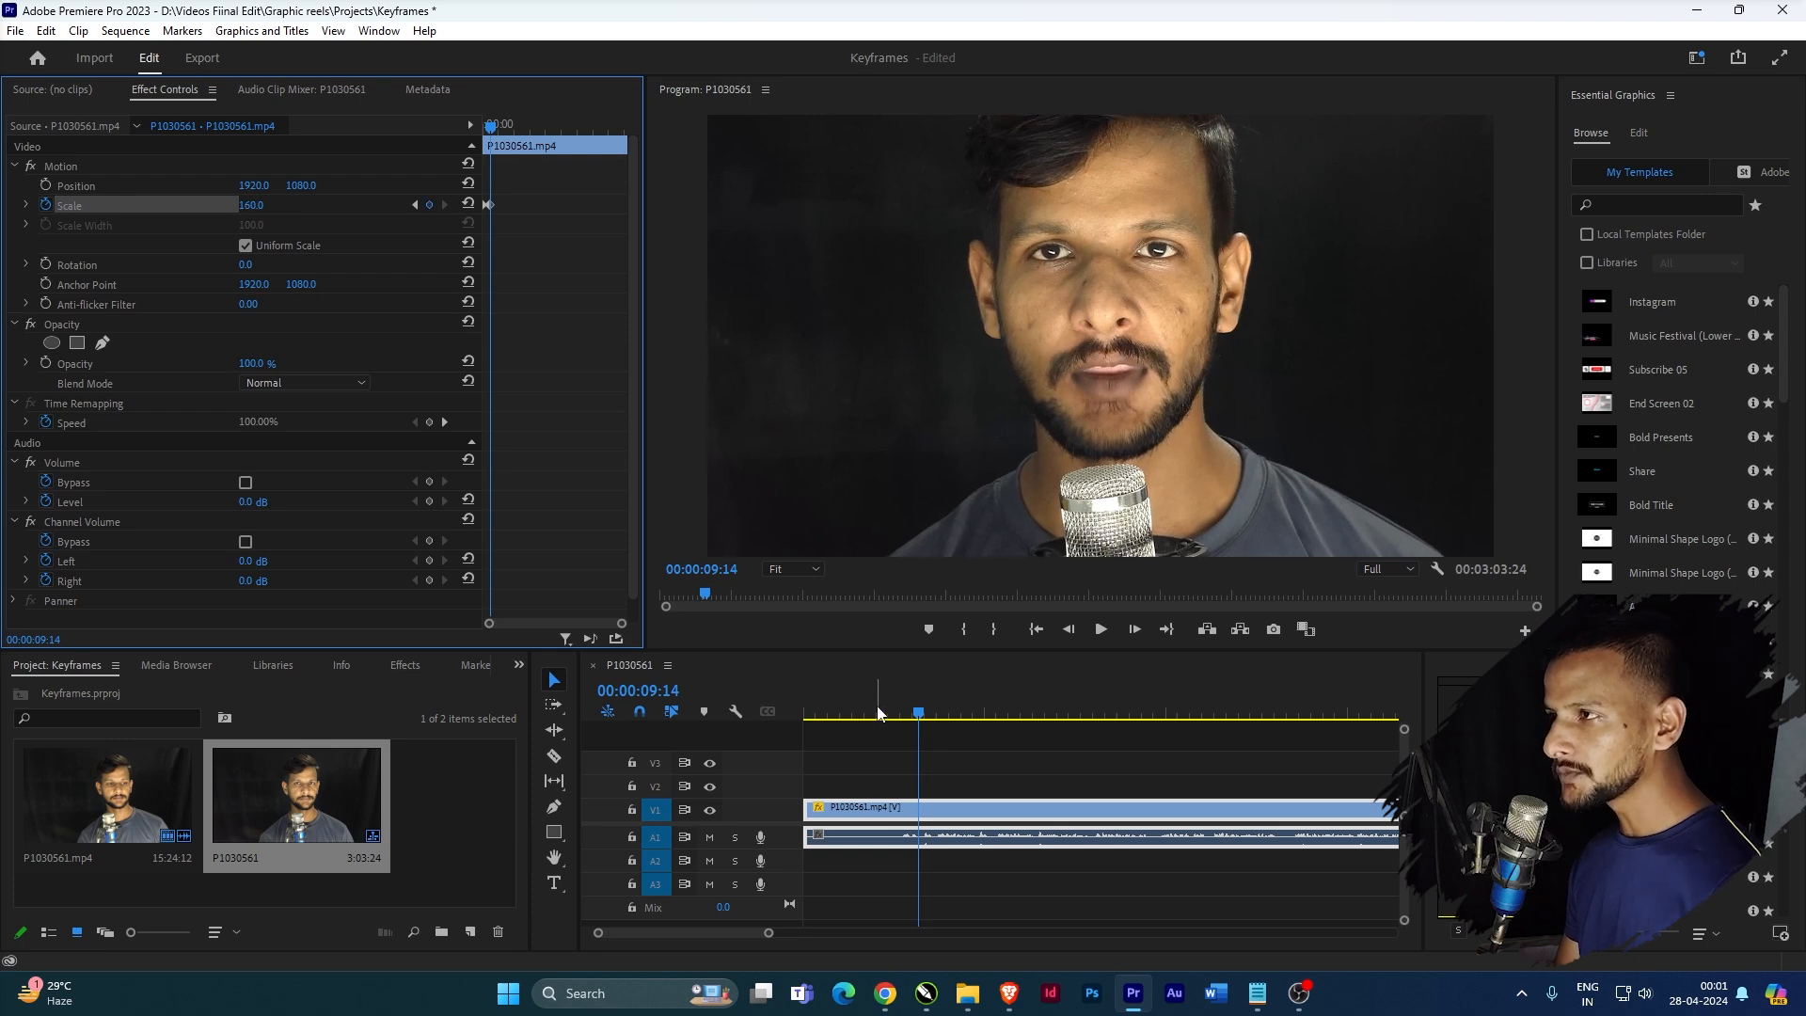
- Play the zoom-in animation from the start of the sequence to preview it
{"action": "left_click_drag", "start_coordinate": [490, 128], "coordinate": [382, 114]}
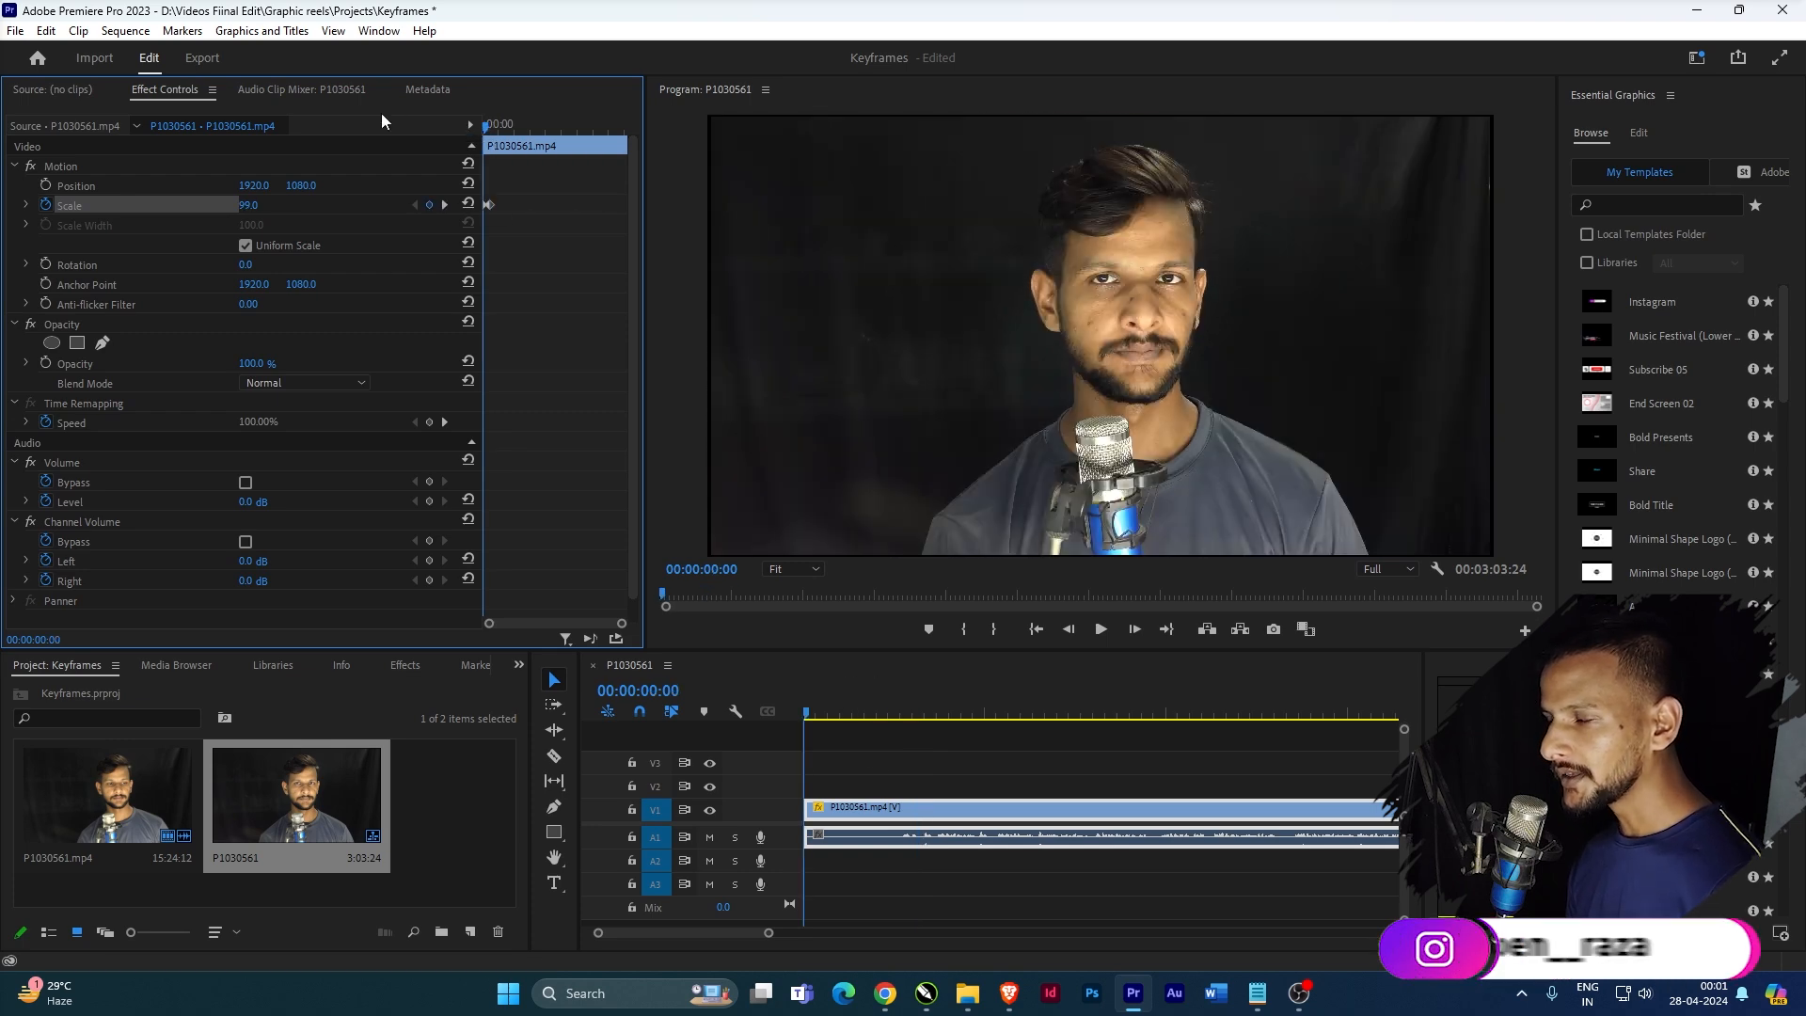
{"action": "key", "text": "space"}
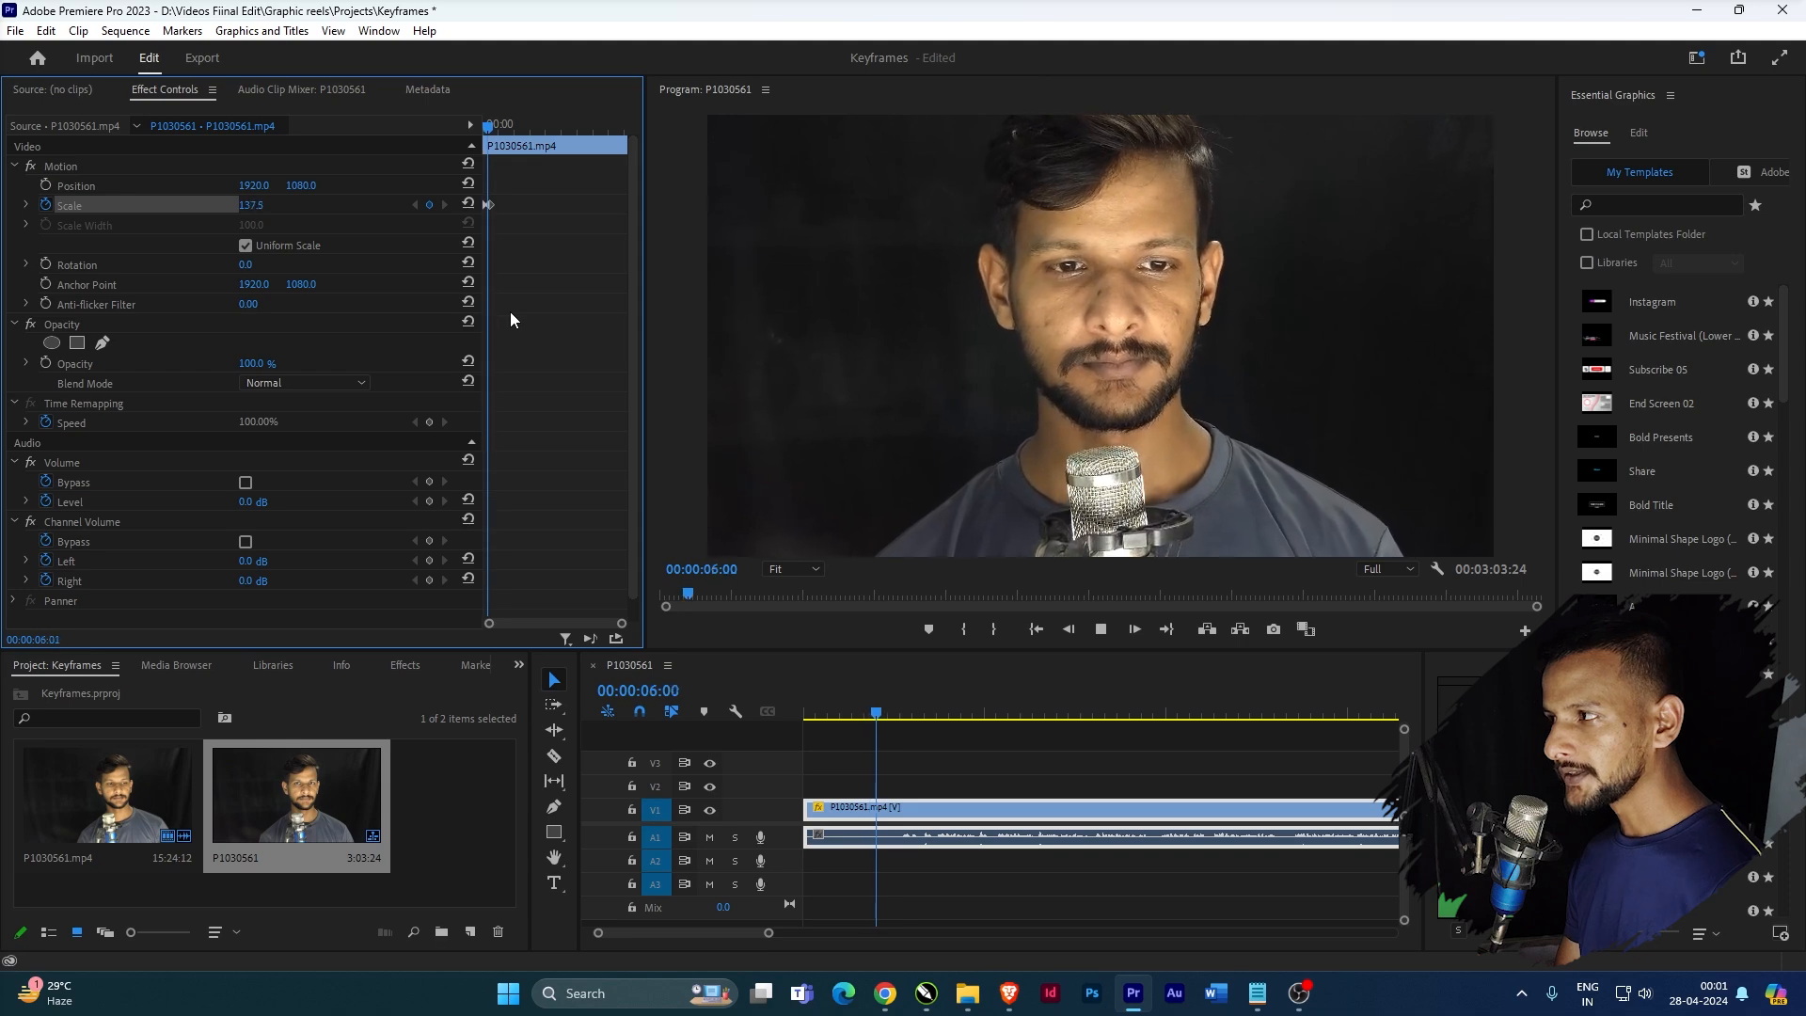
{"action": "key", "text": "space"}
- Cut the clip at about 8 seconds with the Razor tool, delete the first part, and close the gap it leaves
{"action": "left_click", "coordinate": [555, 757]}
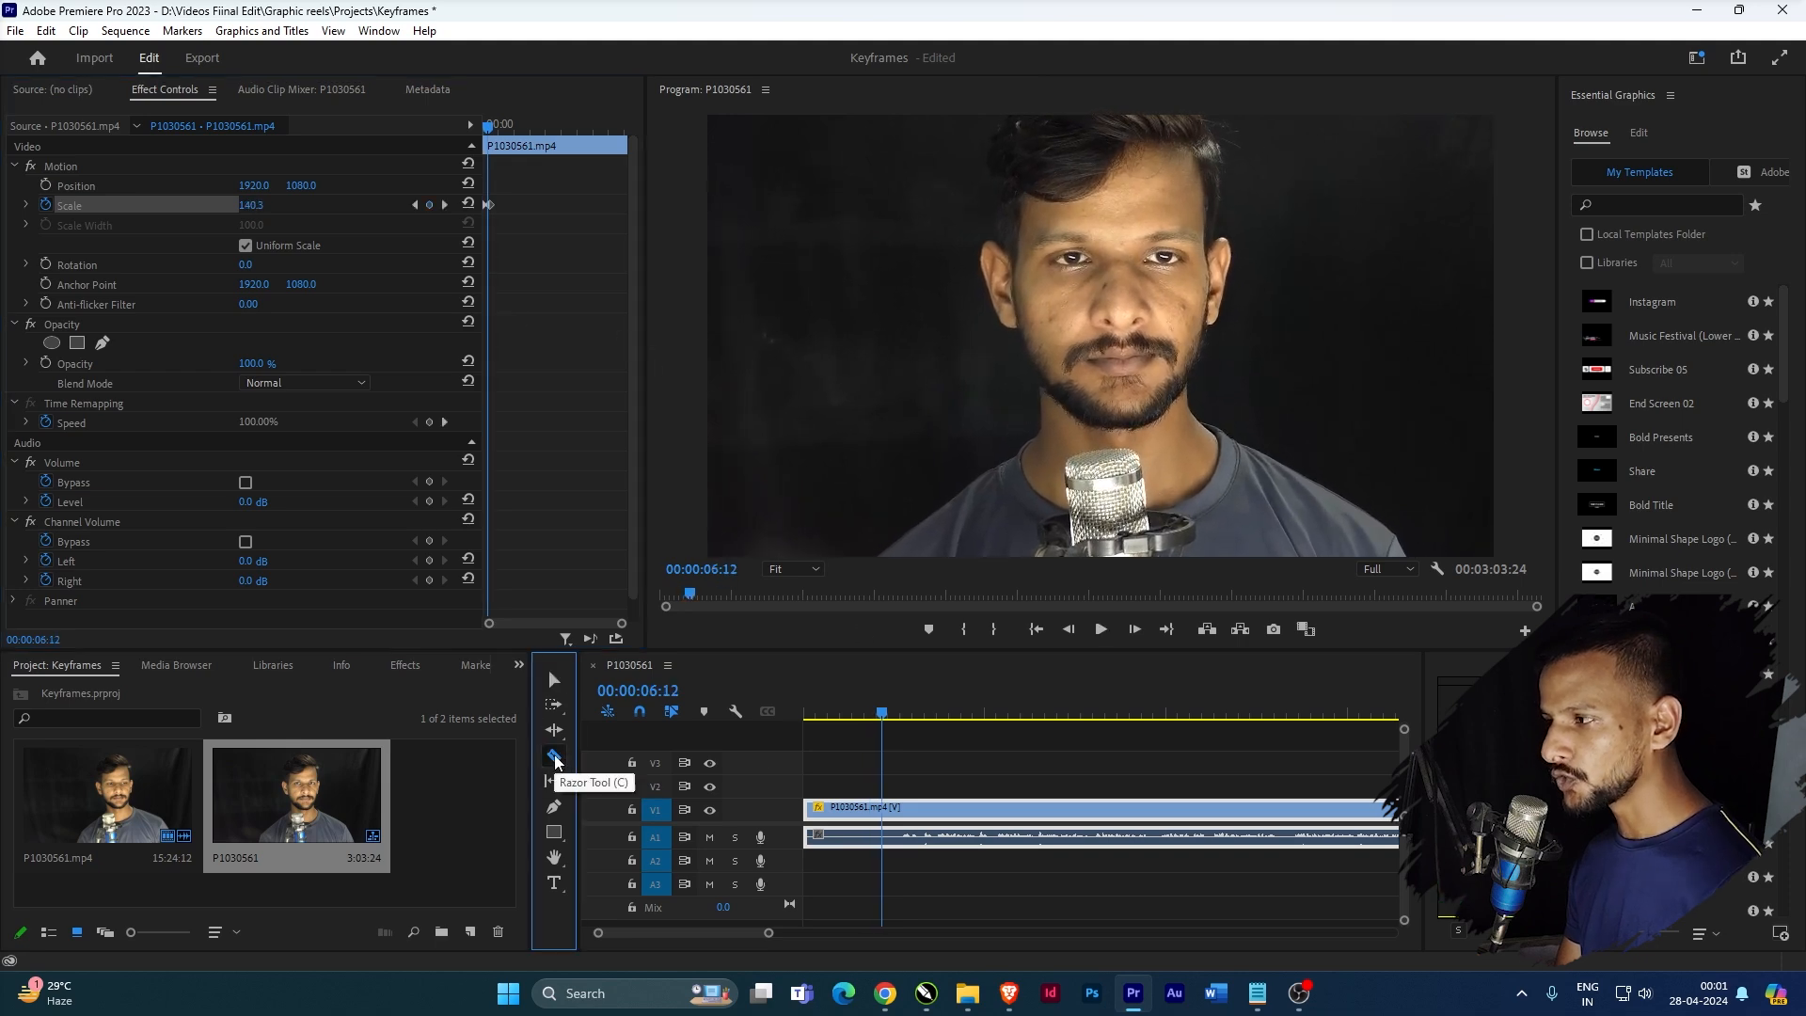
{"action": "left_click", "coordinate": [901, 809]}
{"action": "left_click", "coordinate": [554, 680]}
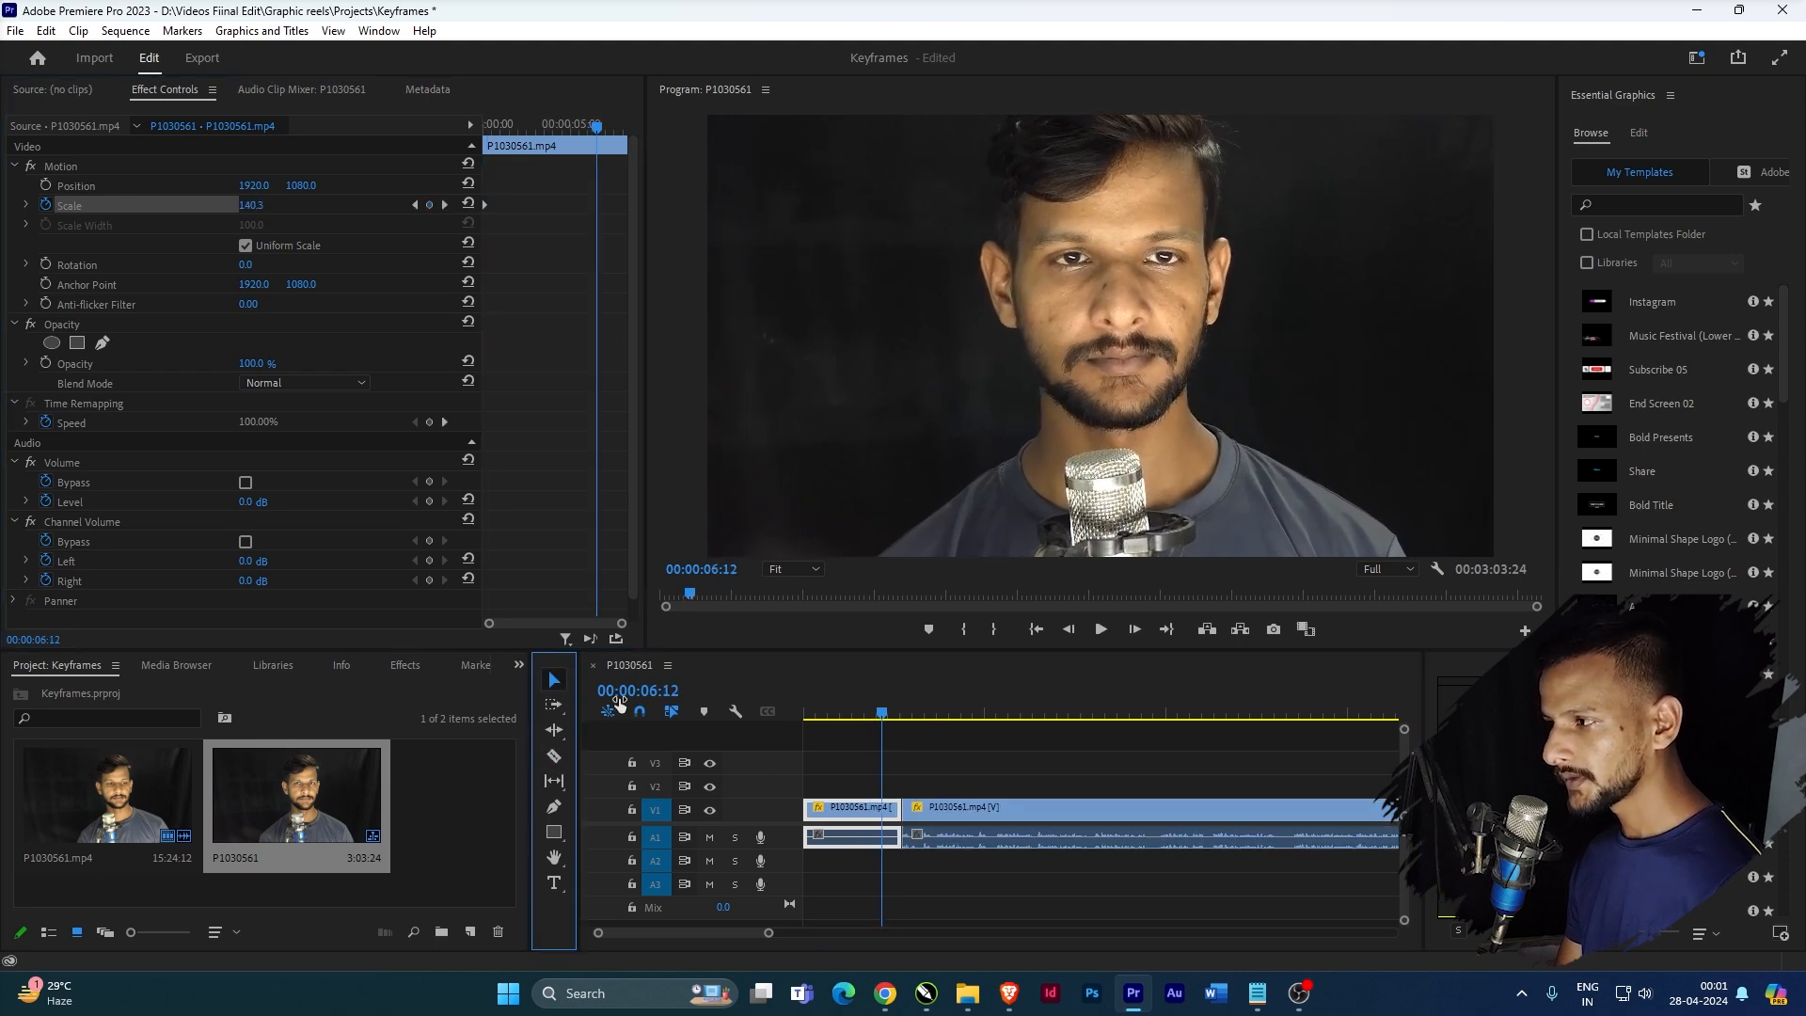
{"action": "left_click", "coordinate": [832, 811]}
{"action": "key", "text": "Delete"}
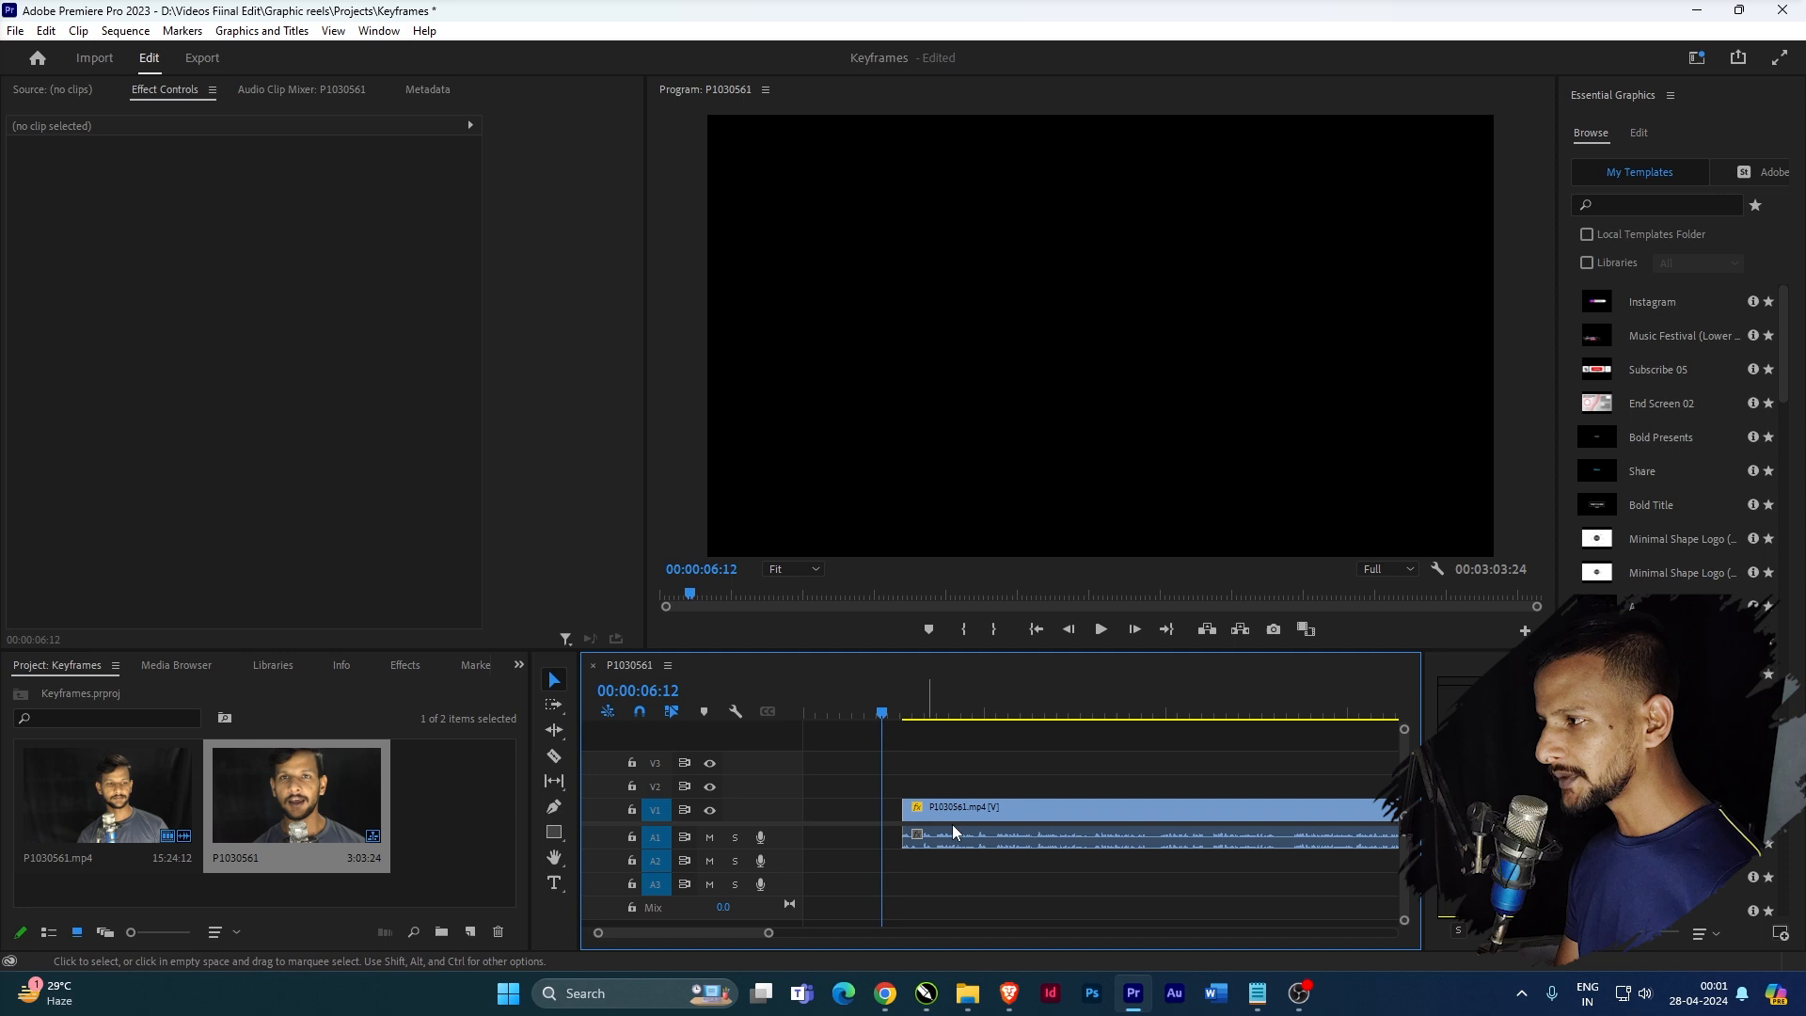
{"action": "left_click", "coordinate": [862, 811]}
{"action": "key", "text": "Delete"}
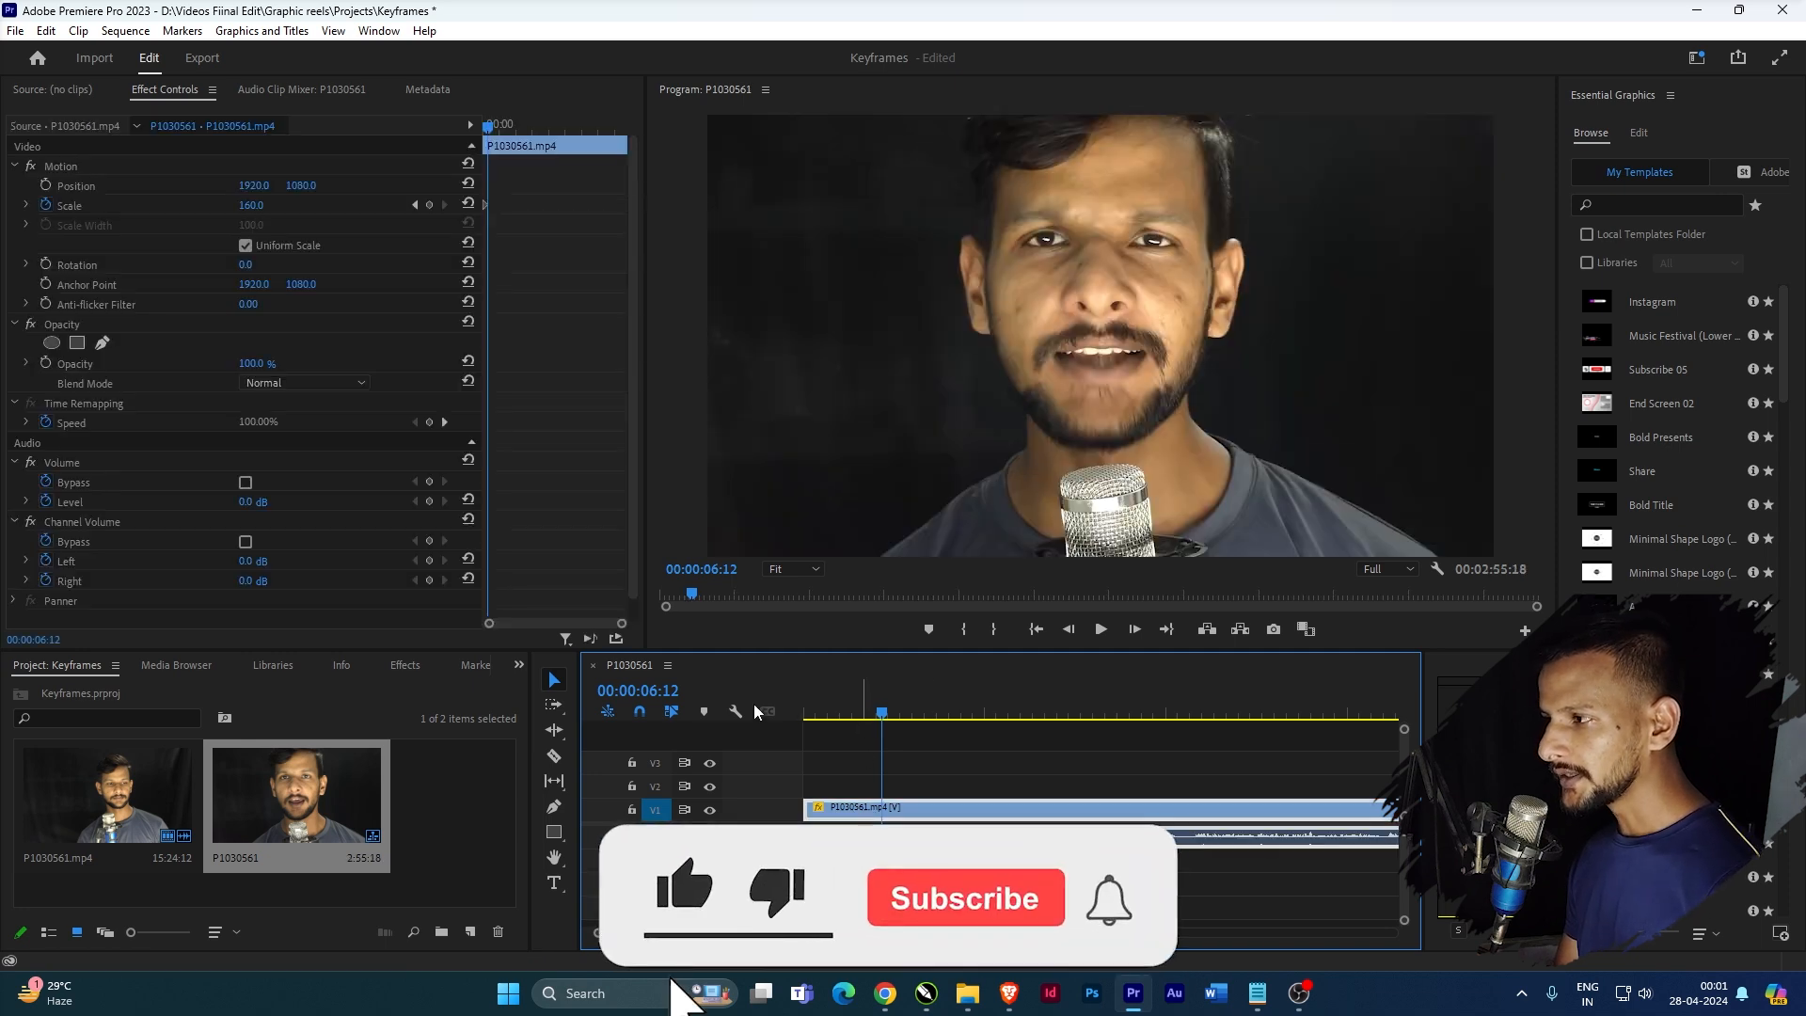
- Remove all Scale keyframes from the remaining clip and set its Scale to 100.6 at the sequence start
{"action": "key", "text": "Home"}
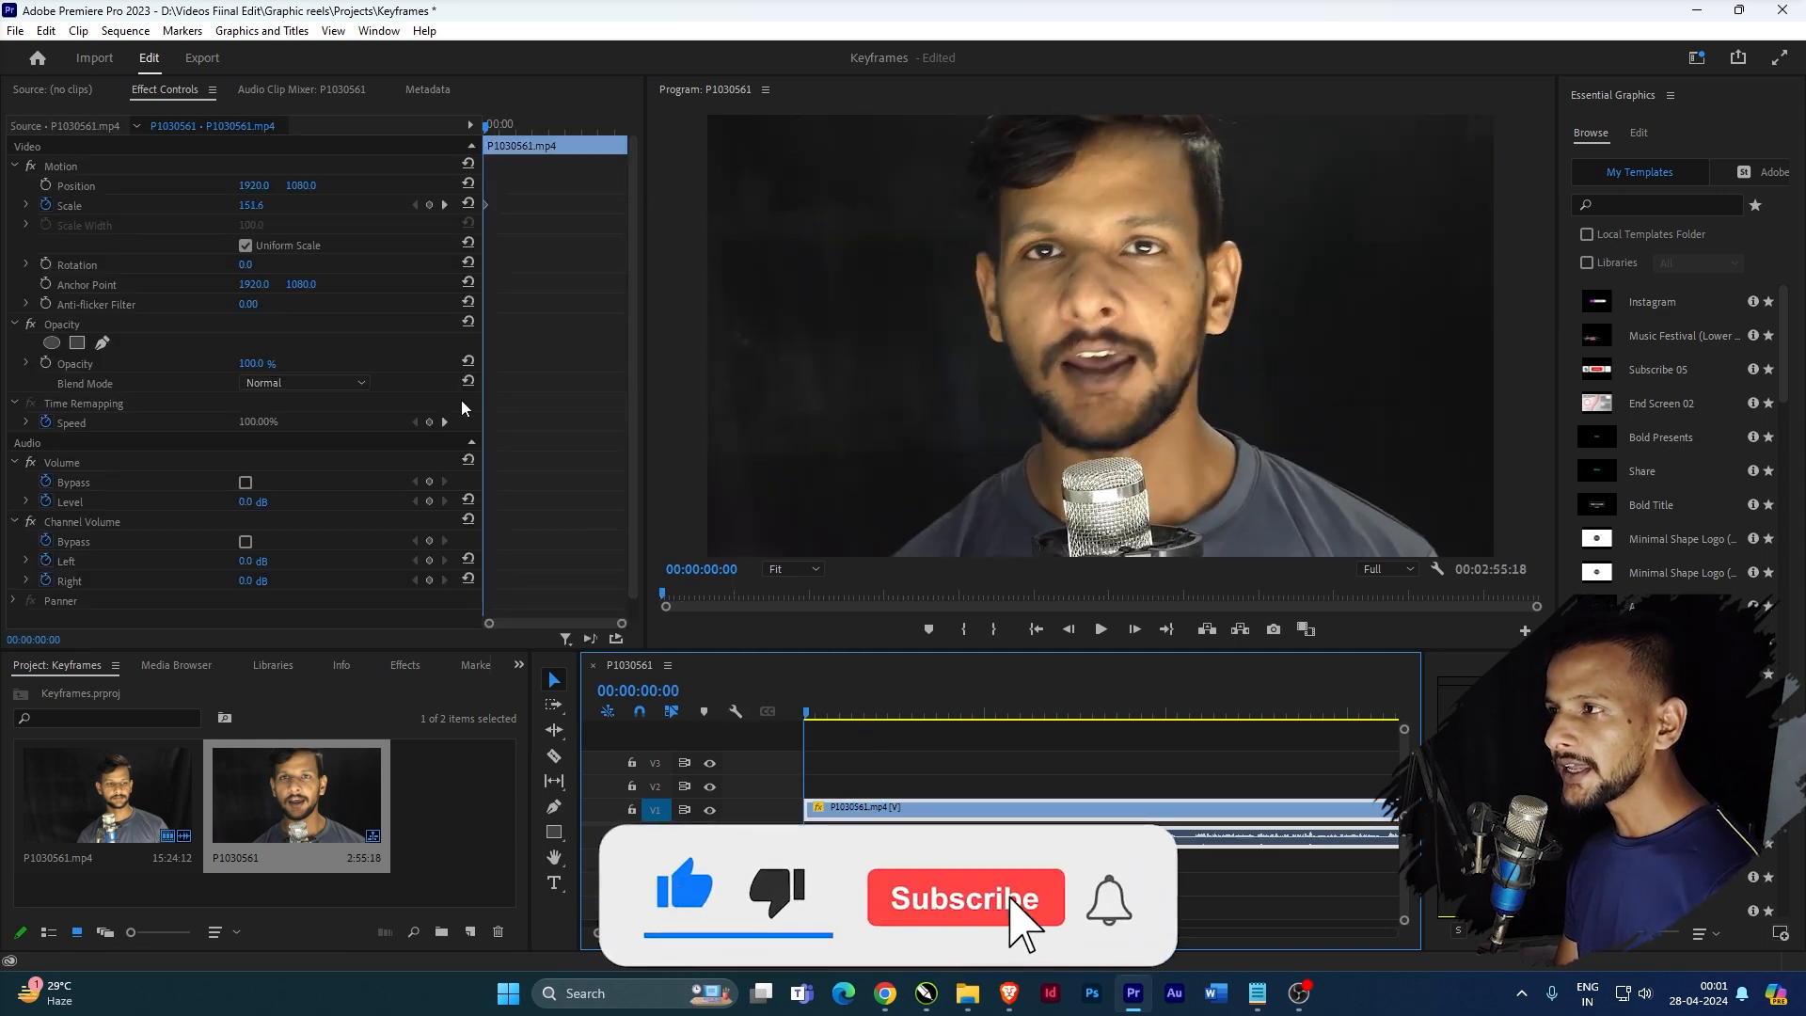
{"action": "left_click", "coordinate": [45, 204]}
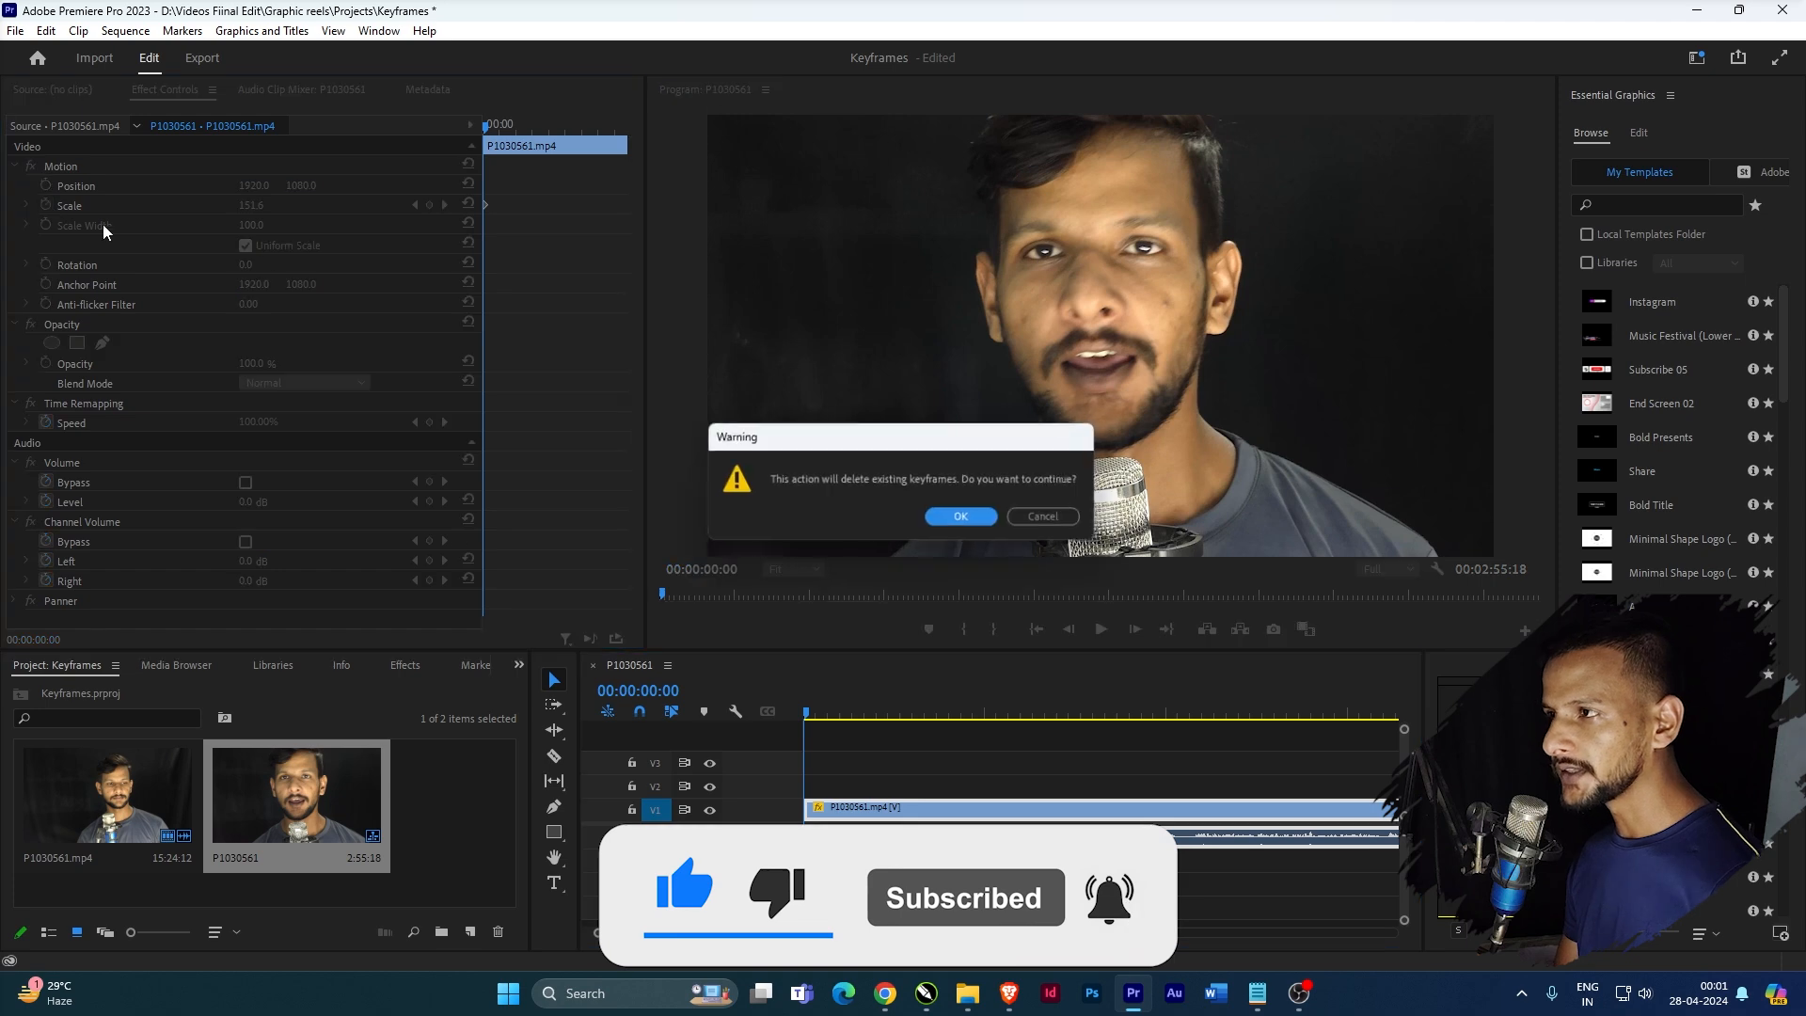
{"action": "left_click", "coordinate": [959, 515]}
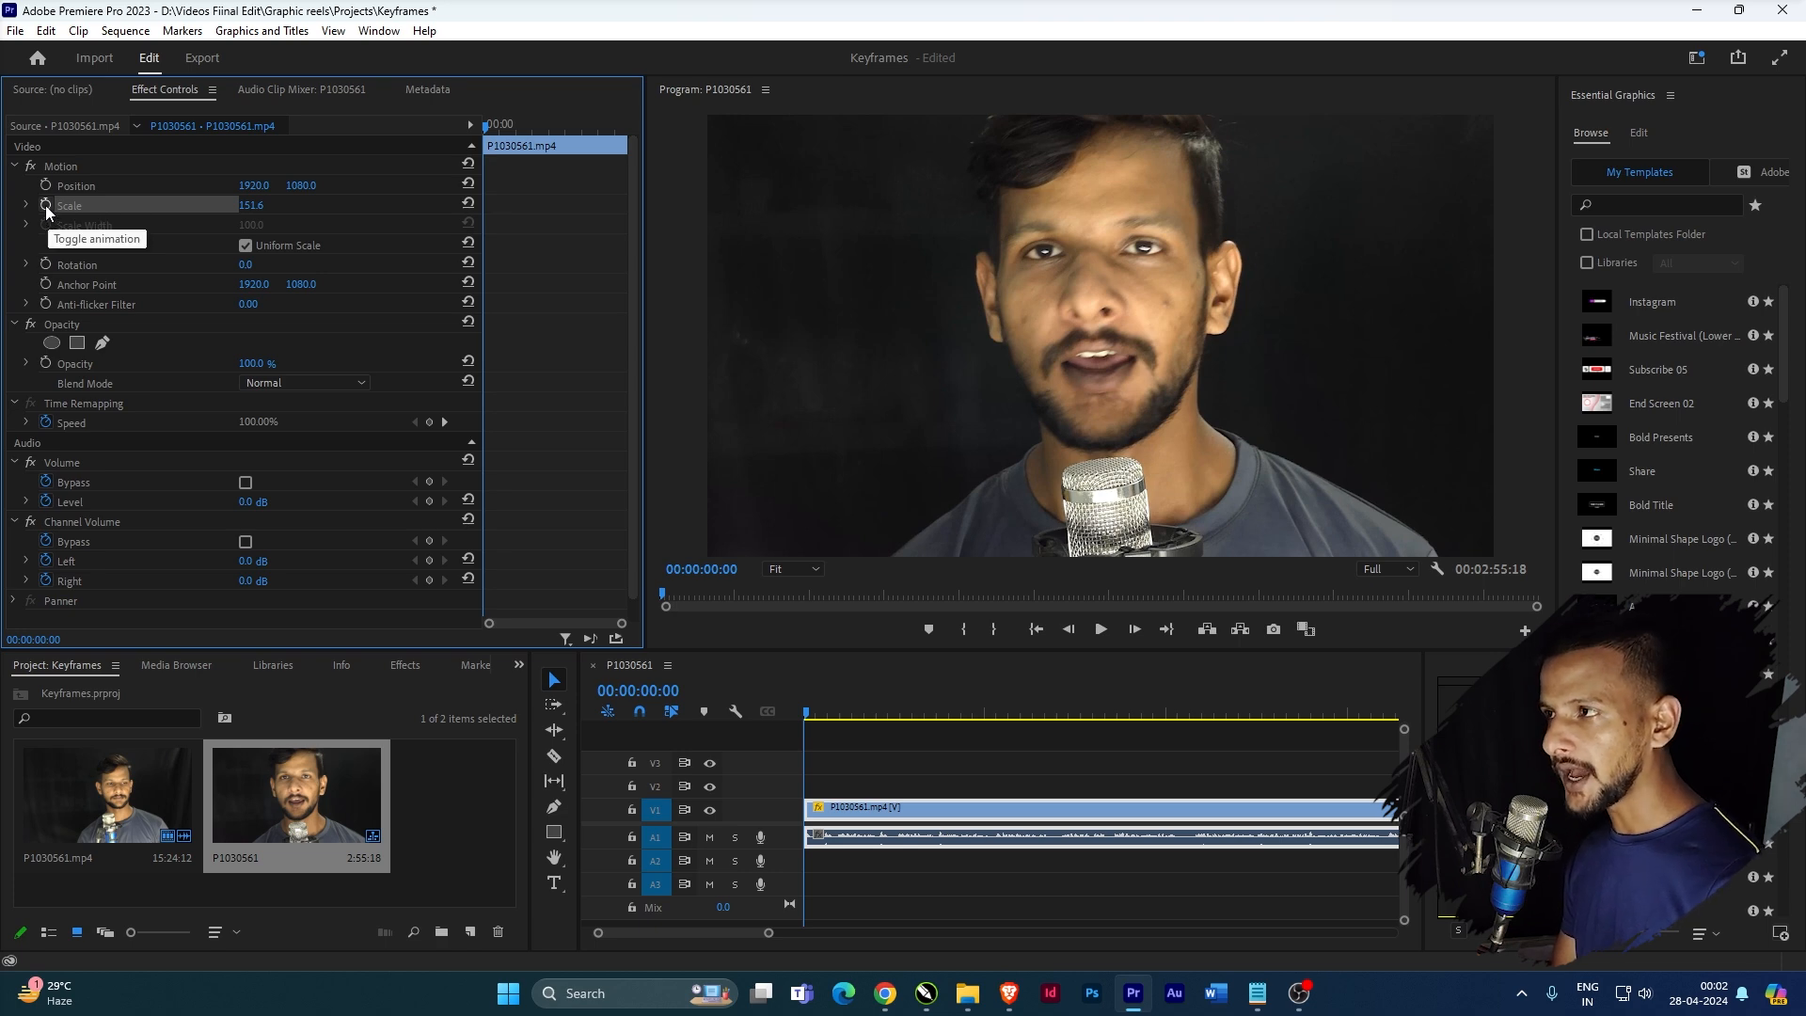
{"action": "left_click_drag", "start_coordinate": [250, 205], "coordinate": [202, 205]}
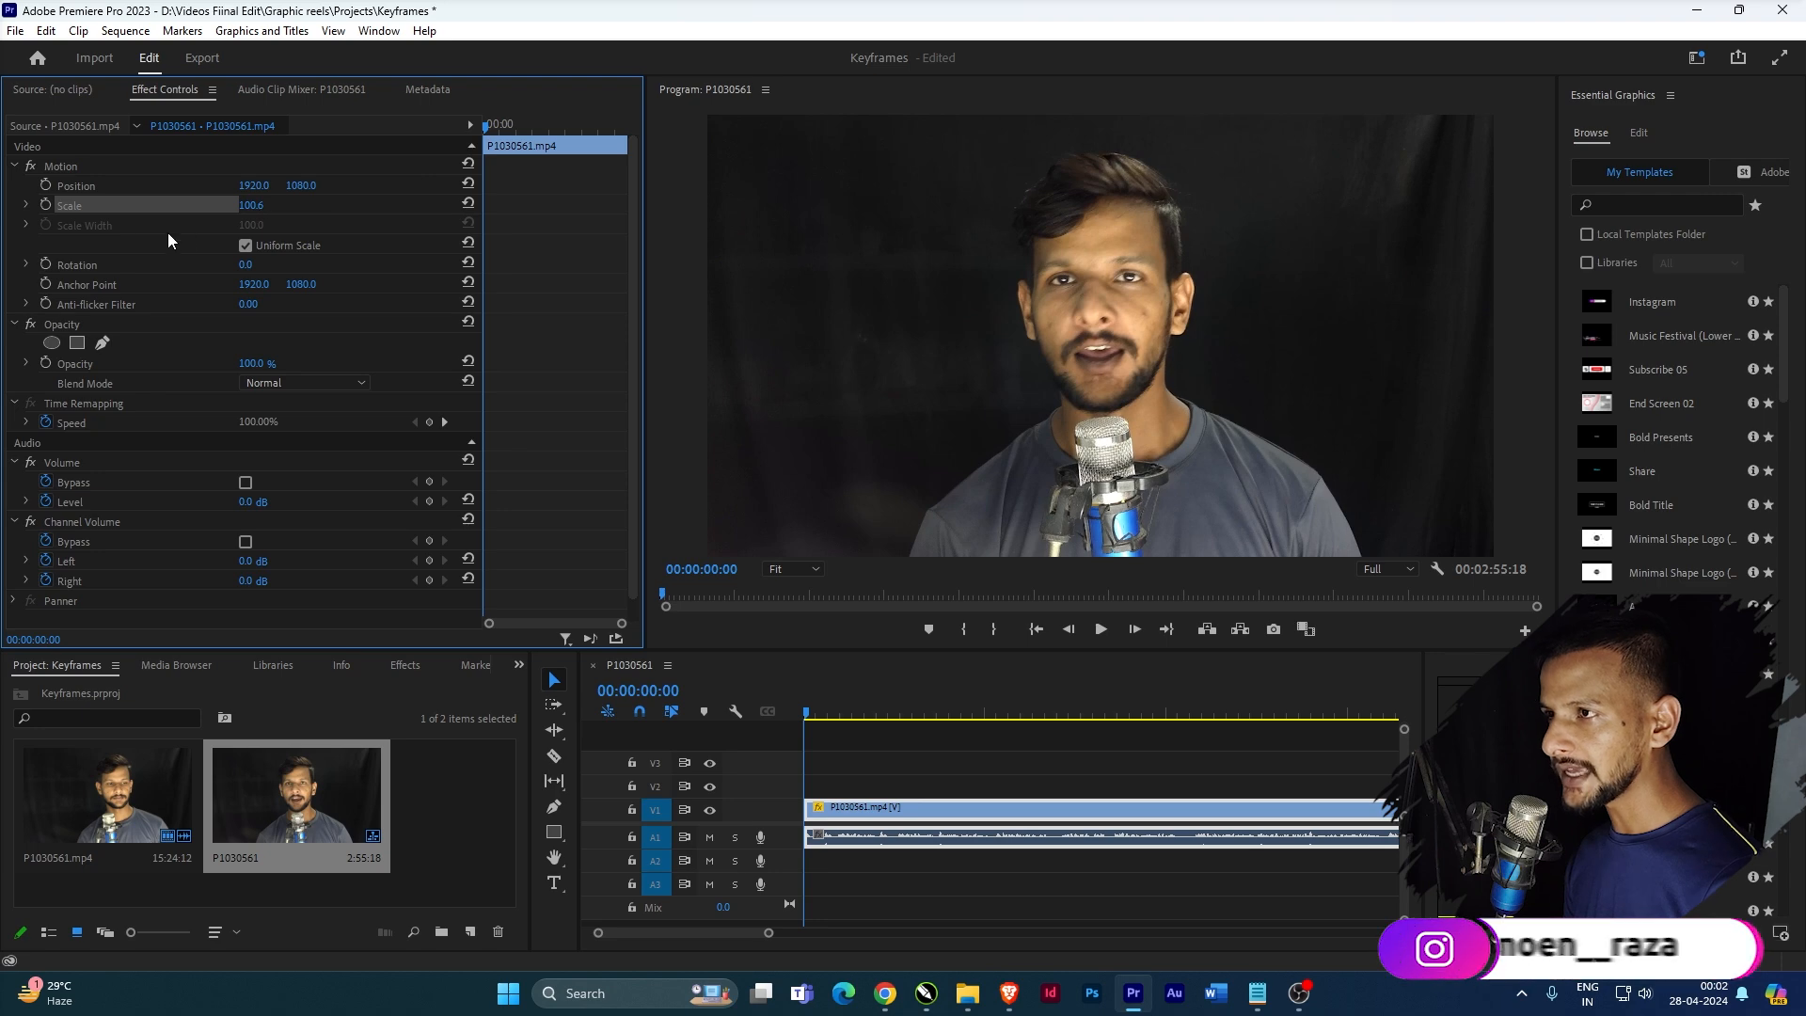
- Animate Scale with a keyframe of 100.6 at the clip's start and one of 198.6 at 00:00:08:00
{"action": "left_click", "coordinate": [46, 205]}
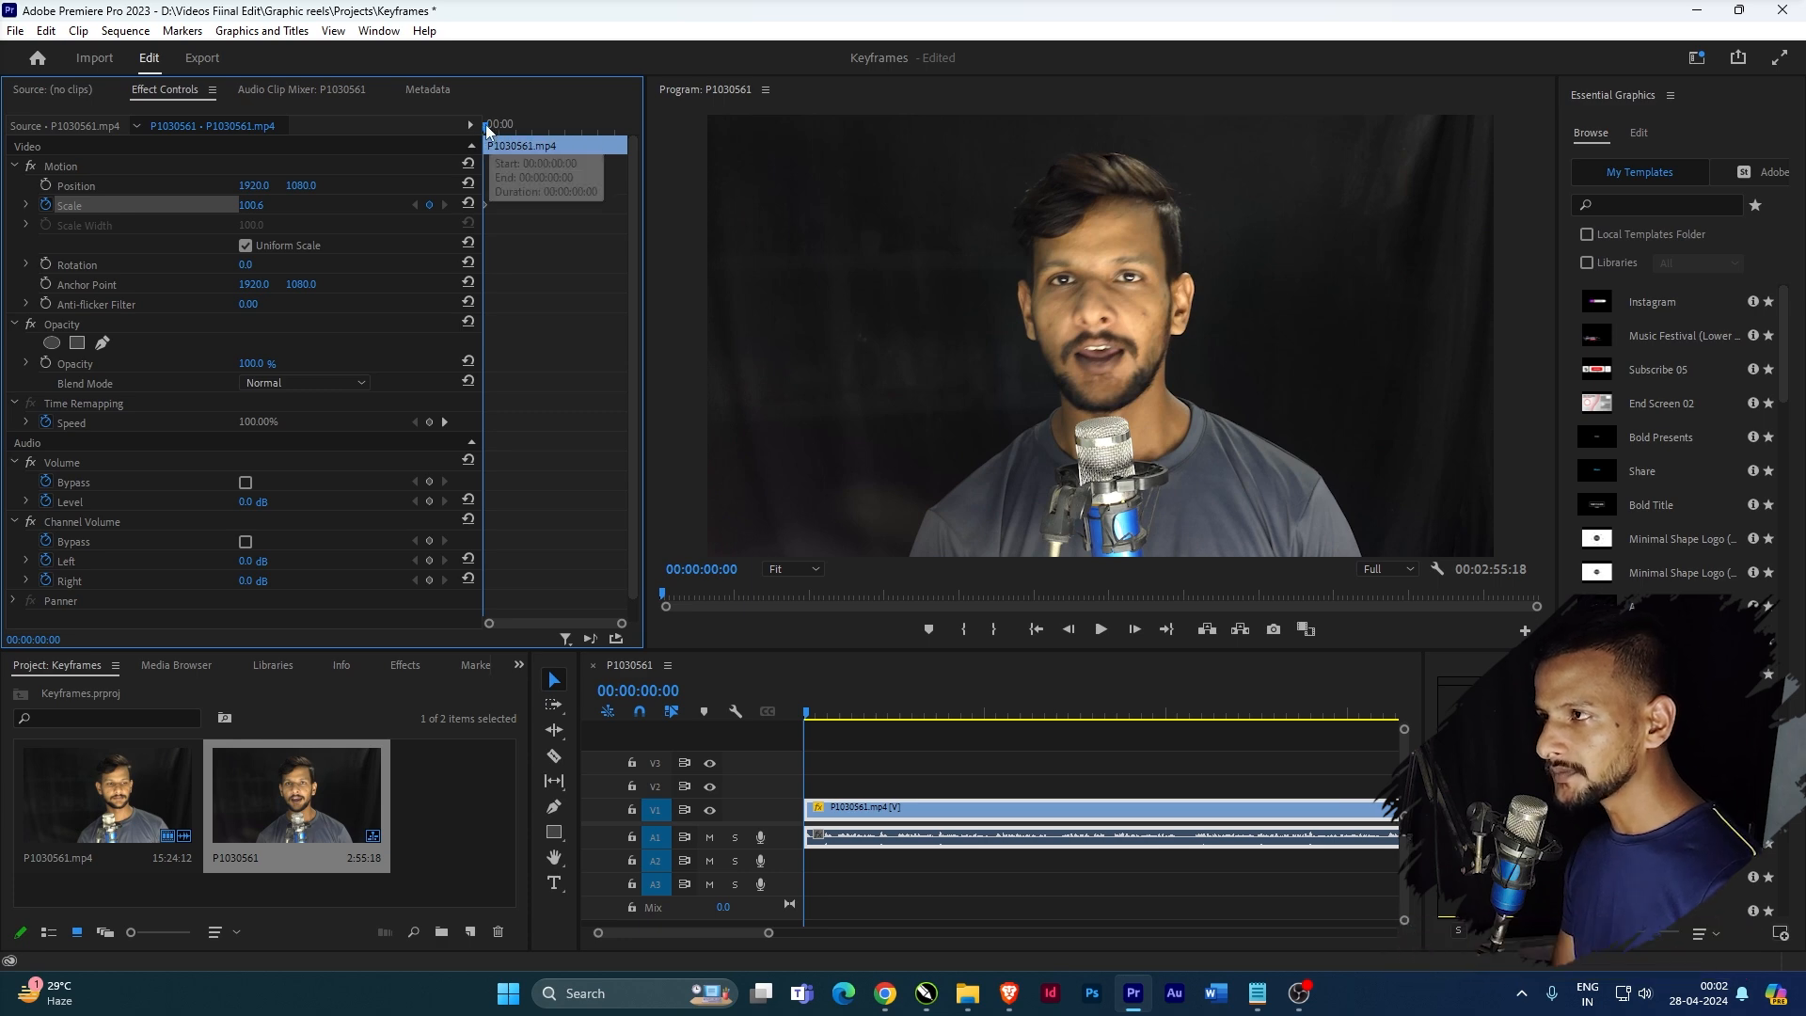
{"action": "left_click_drag", "start_coordinate": [491, 125], "coordinate": [493, 125]}
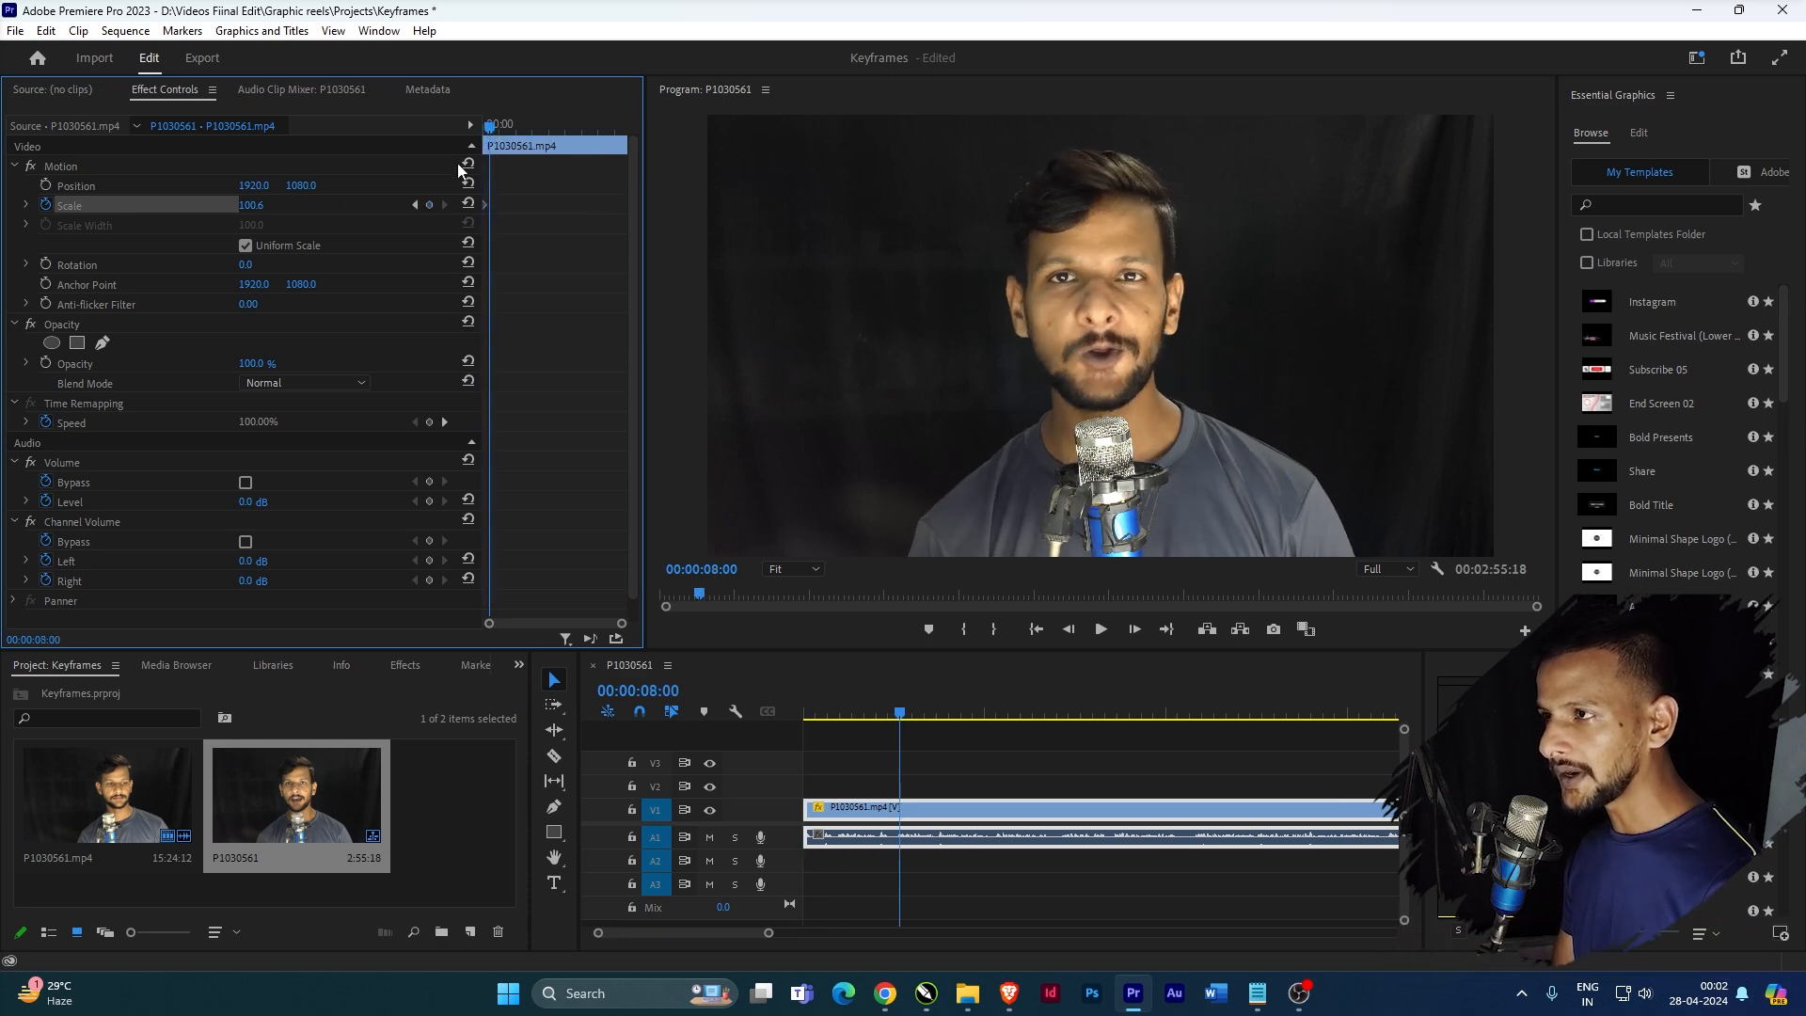
{"action": "left_click_drag", "start_coordinate": [252, 205], "coordinate": [343, 205]}
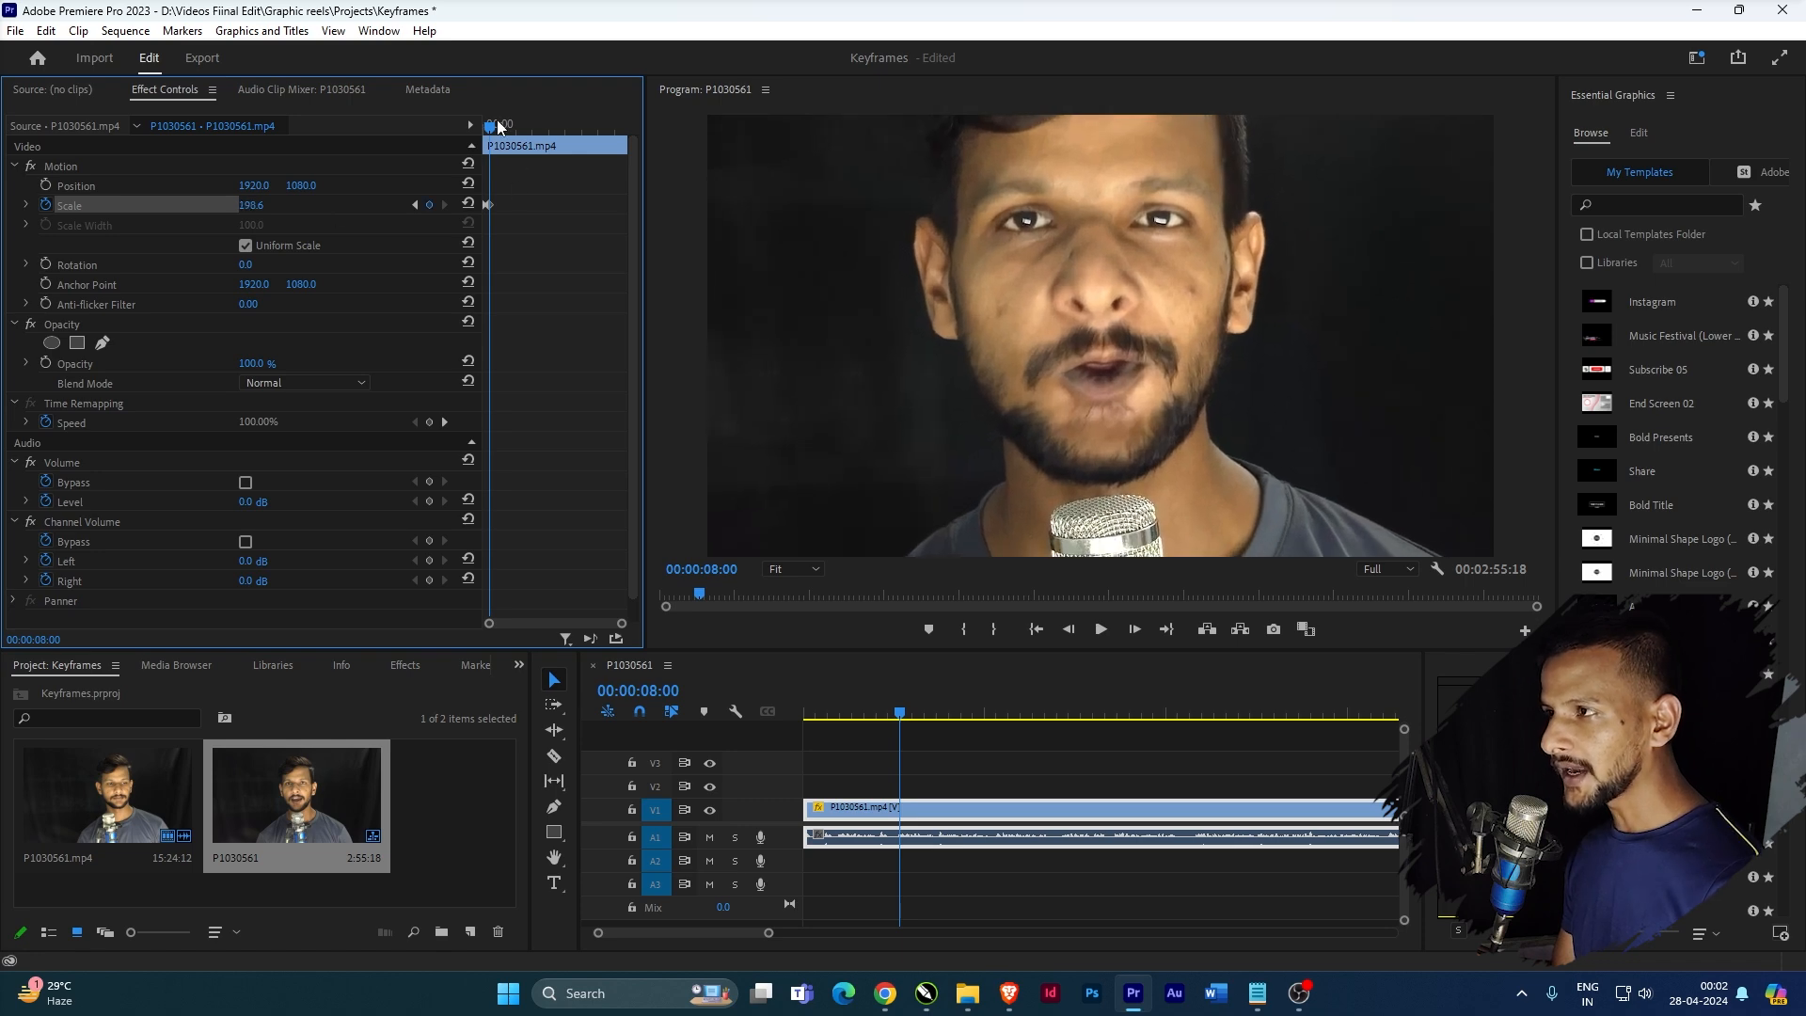
- Play back the zoom from the sequence start with the keyframe area magnified, and mute the computer's sound
{"action": "left_click_drag", "start_coordinate": [490, 125], "coordinate": [399, 123]}
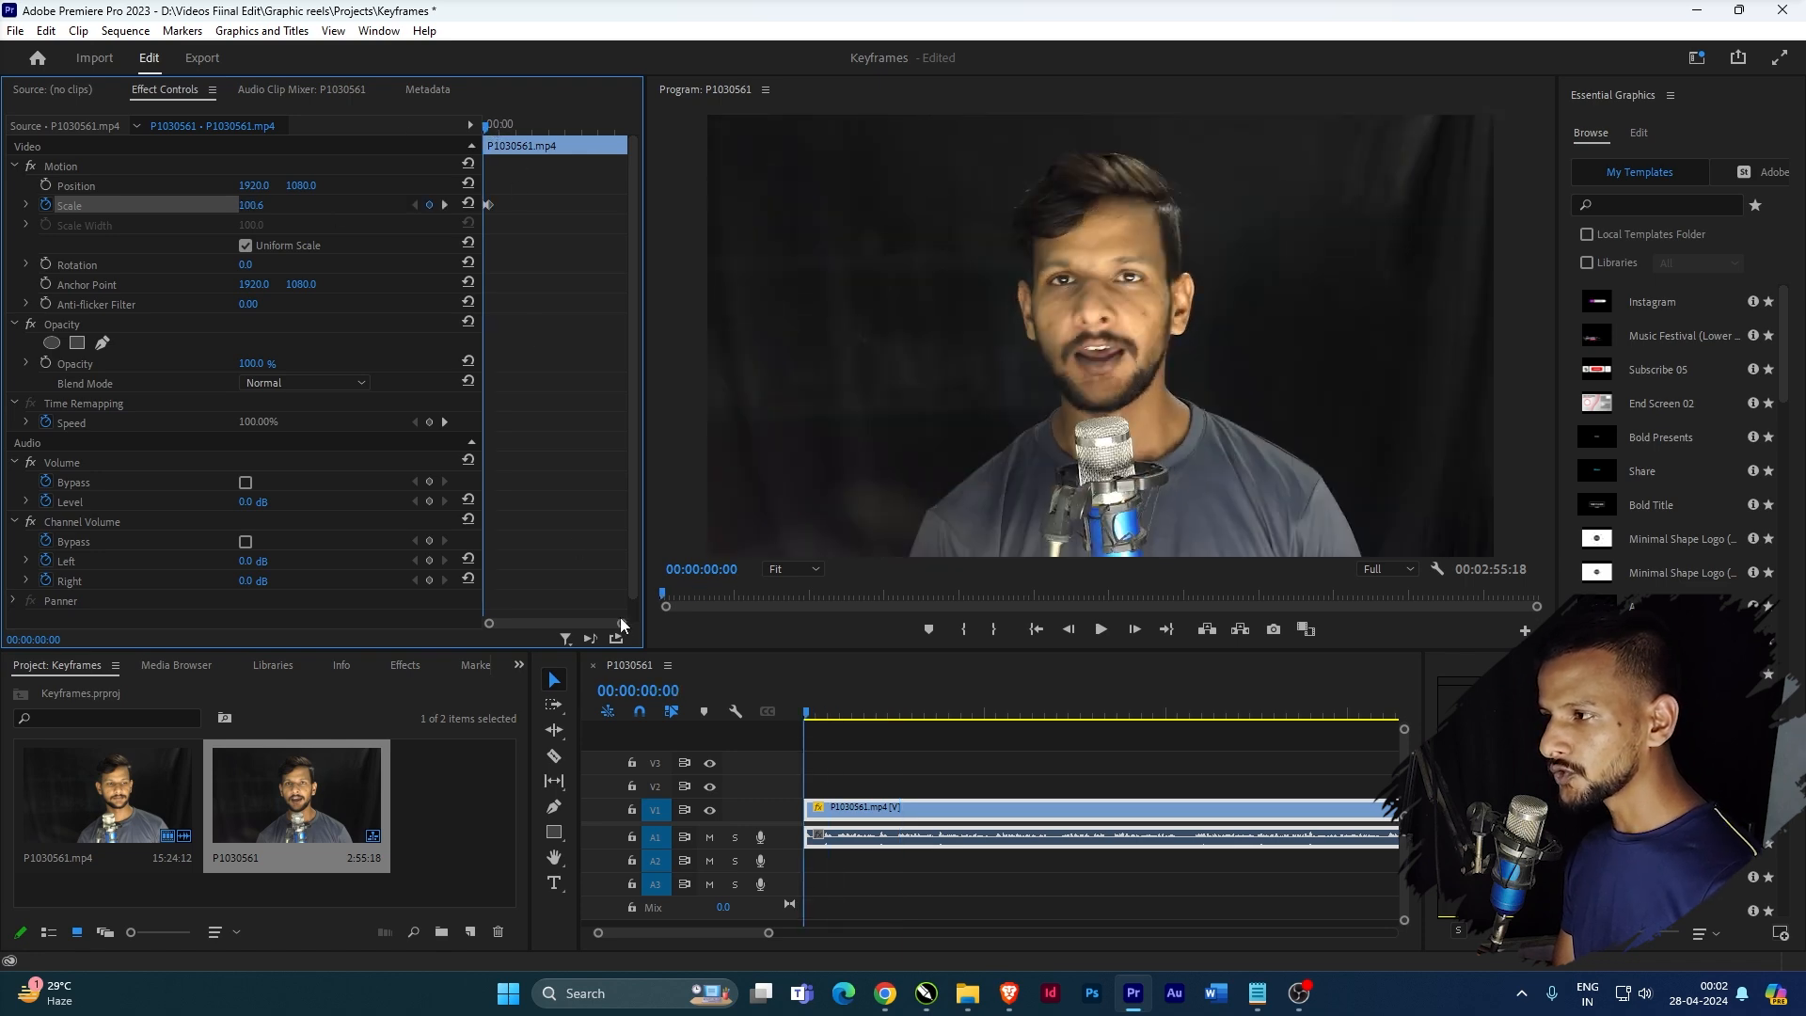
{"action": "left_click_drag", "start_coordinate": [621, 623], "coordinate": [595, 625]}
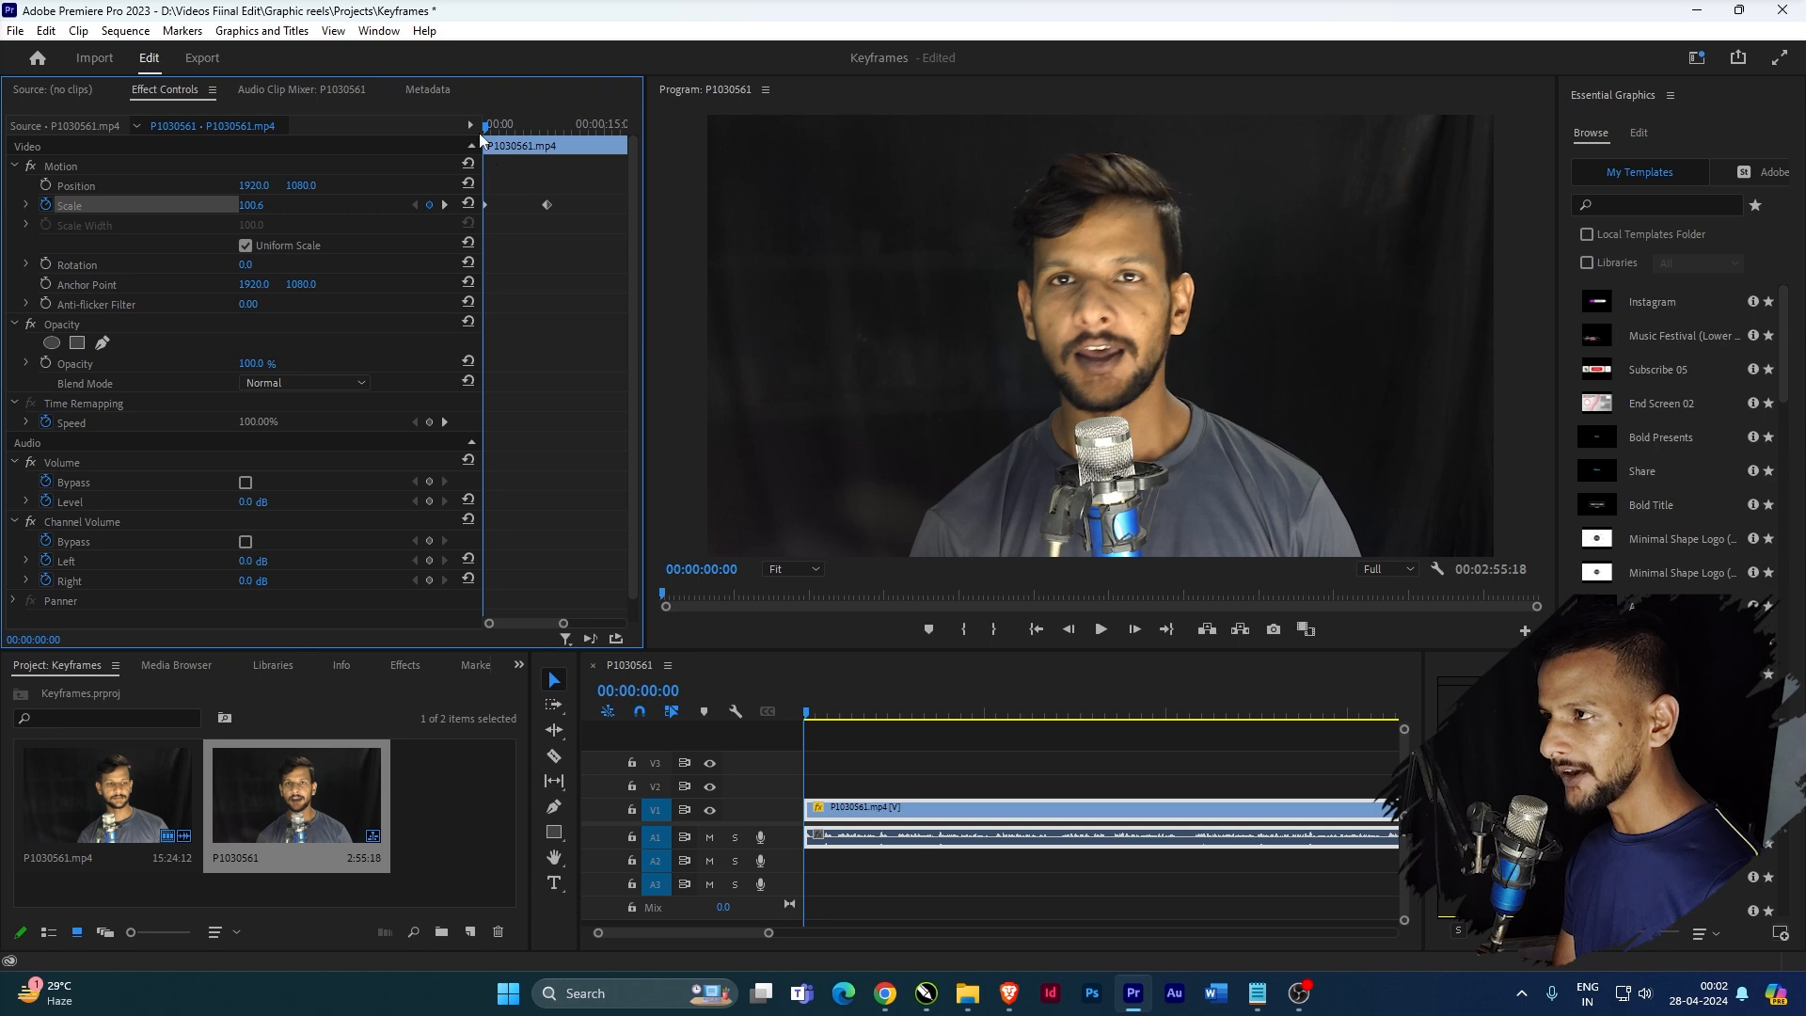
{"action": "key", "text": "space"}
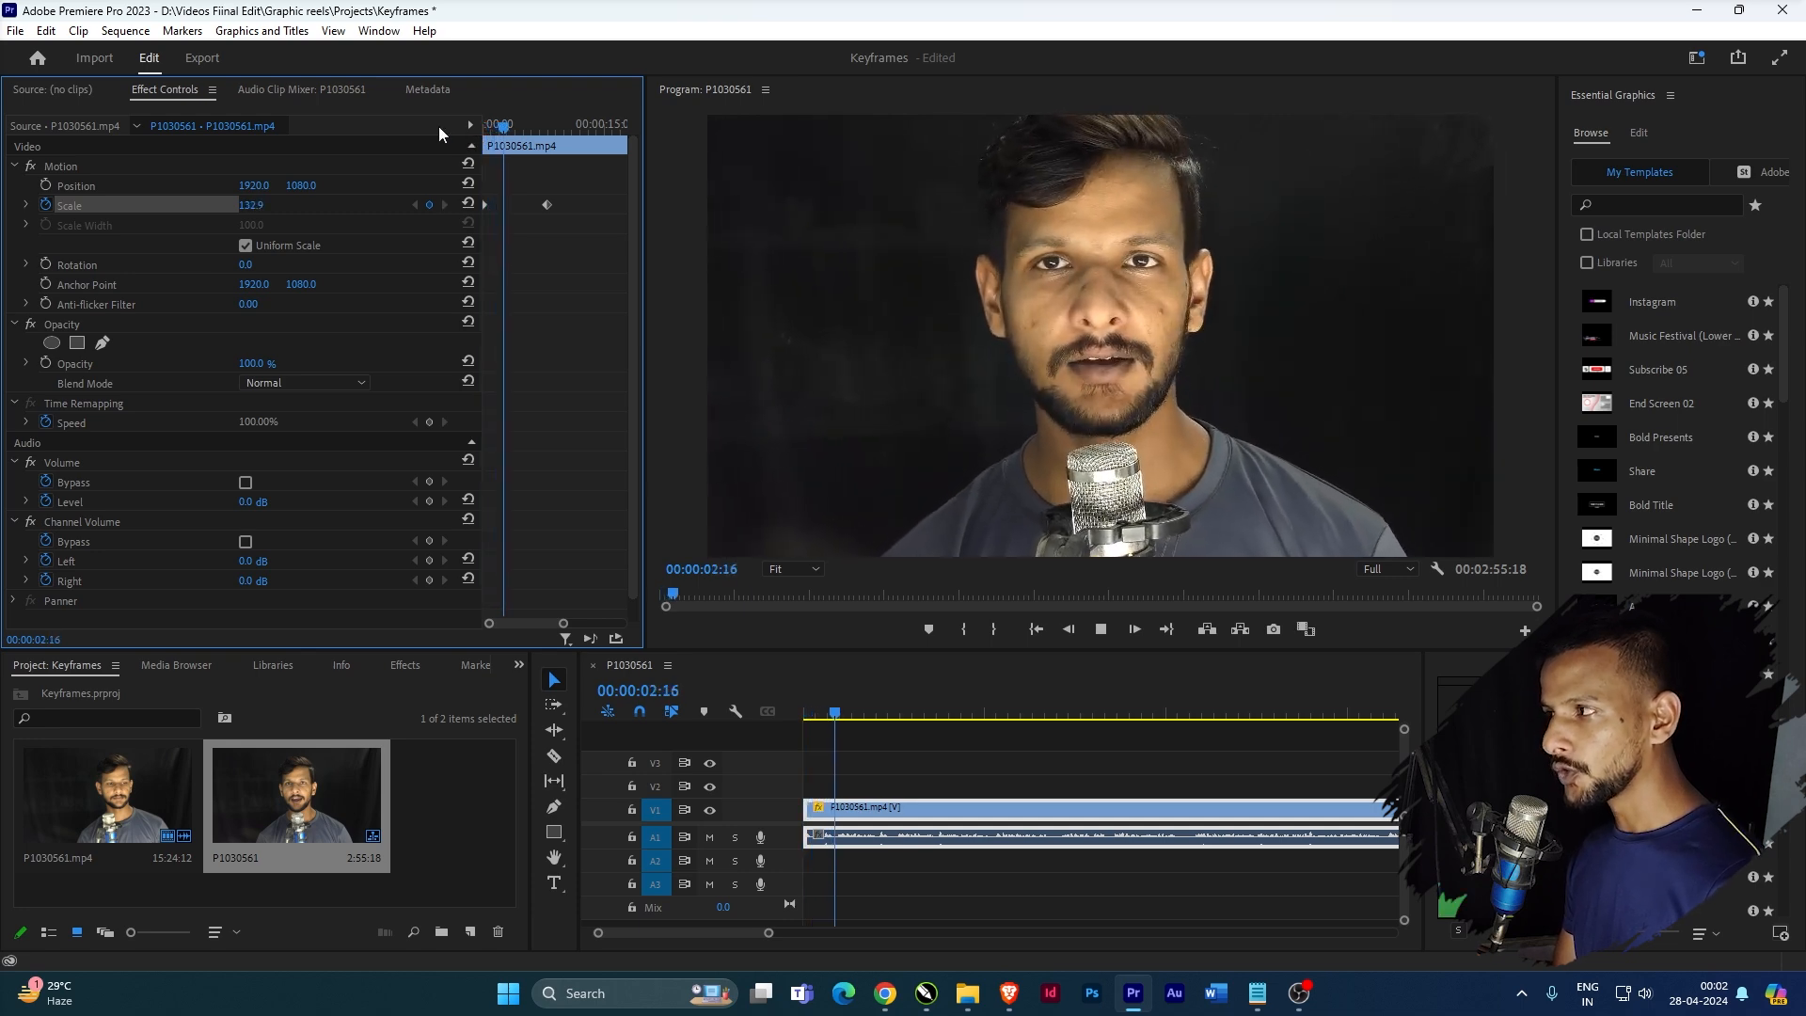
{"action": "key", "text": "space"}
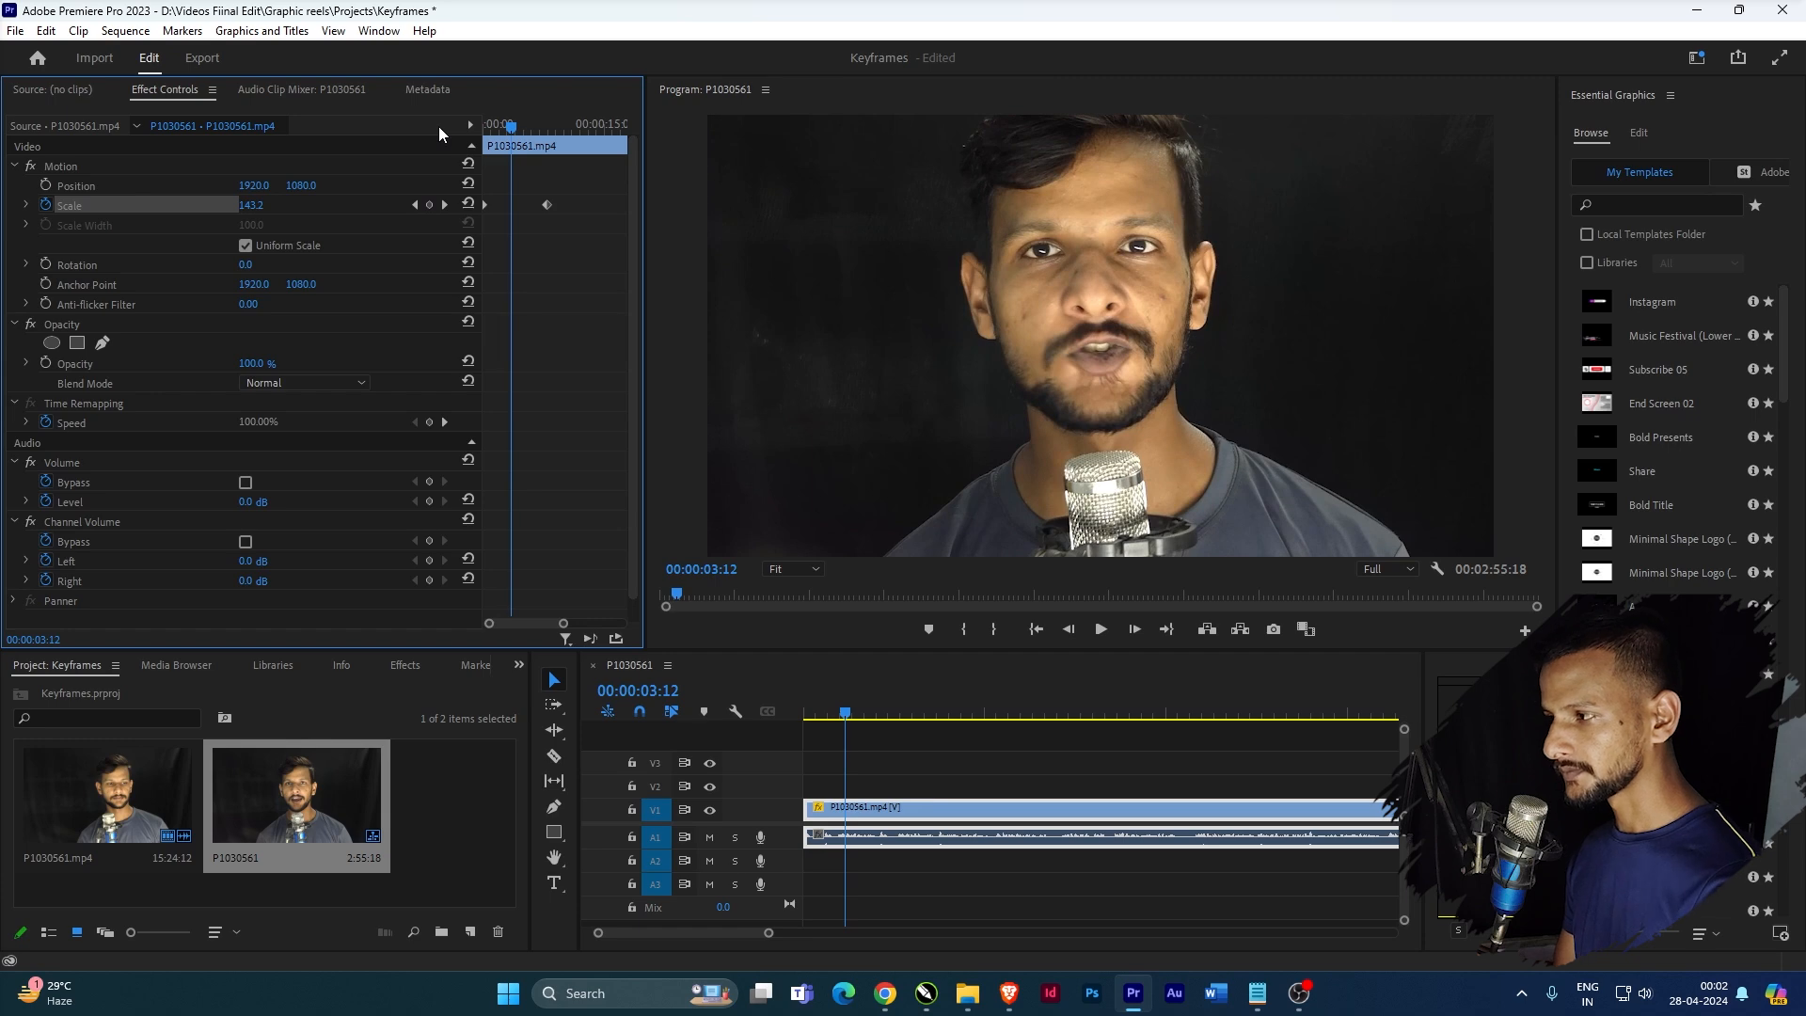
{"action": "key", "text": "XF86AudioMute"}
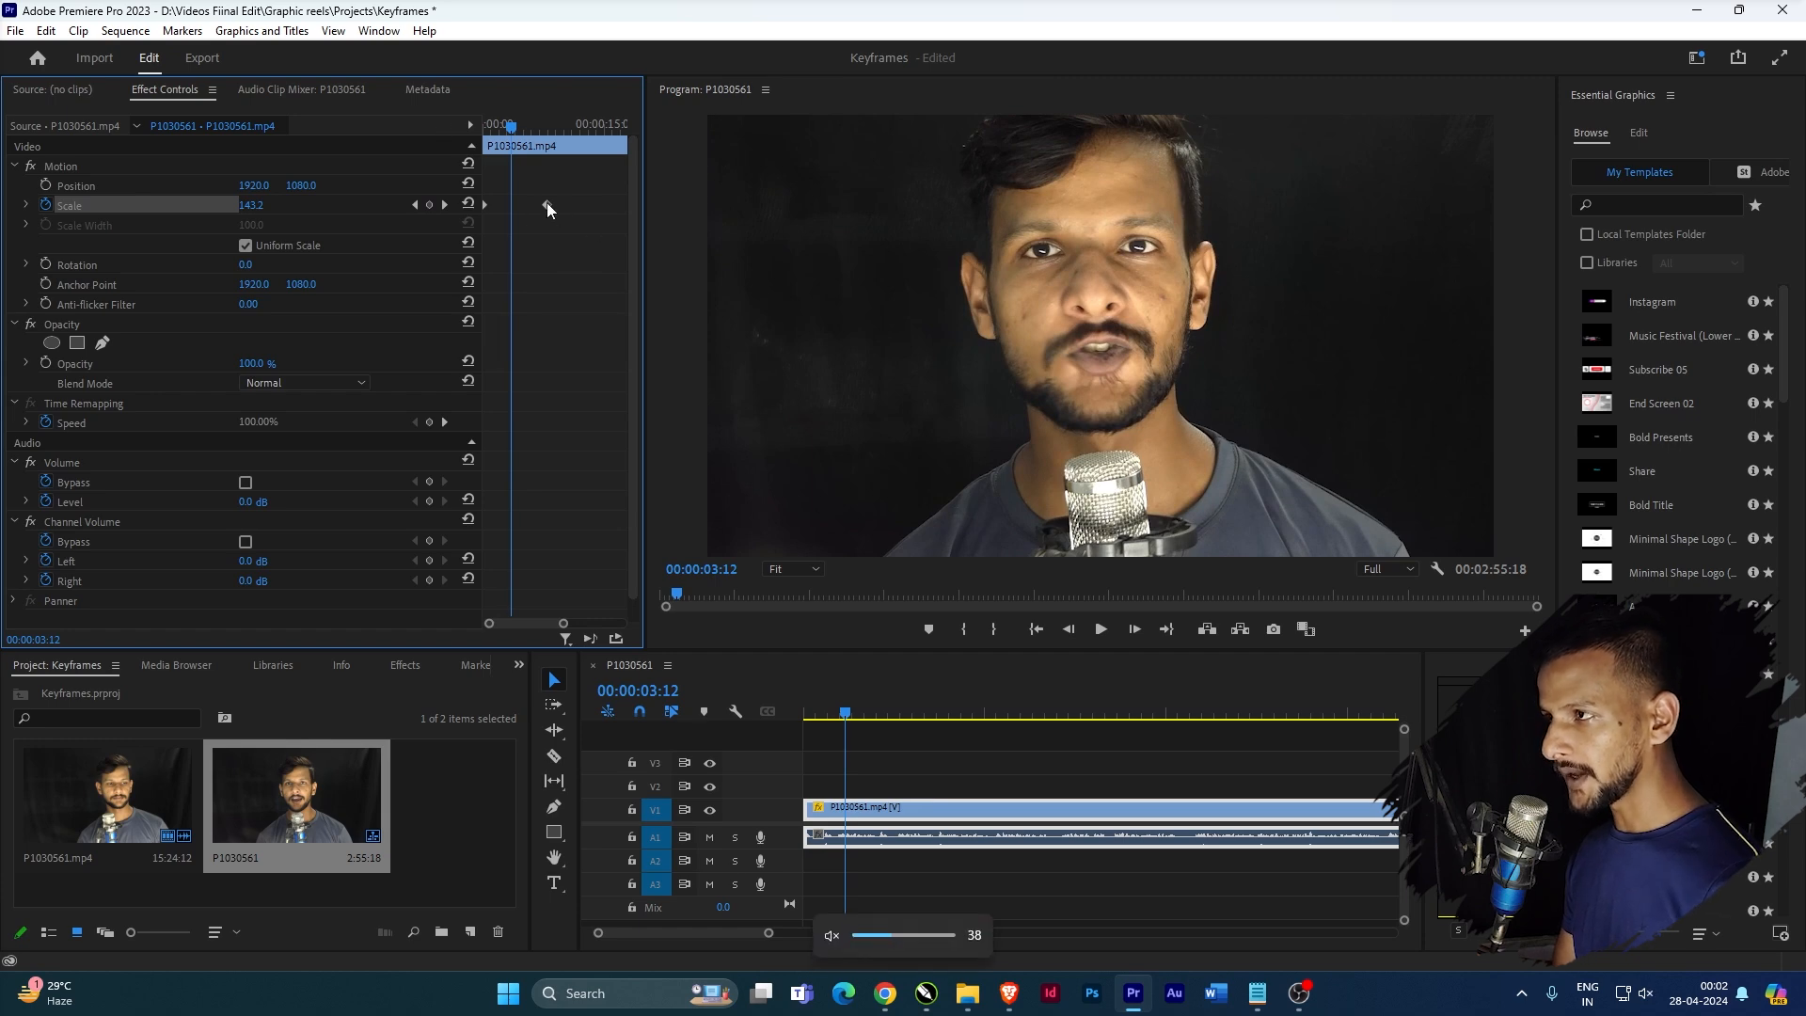
- Move the second Scale keyframe farther from the first to slow the zoom, and play it from the start
{"action": "left_click_drag", "start_coordinate": [546, 203], "coordinate": [568, 207]}
{"action": "key", "text": "Home"}
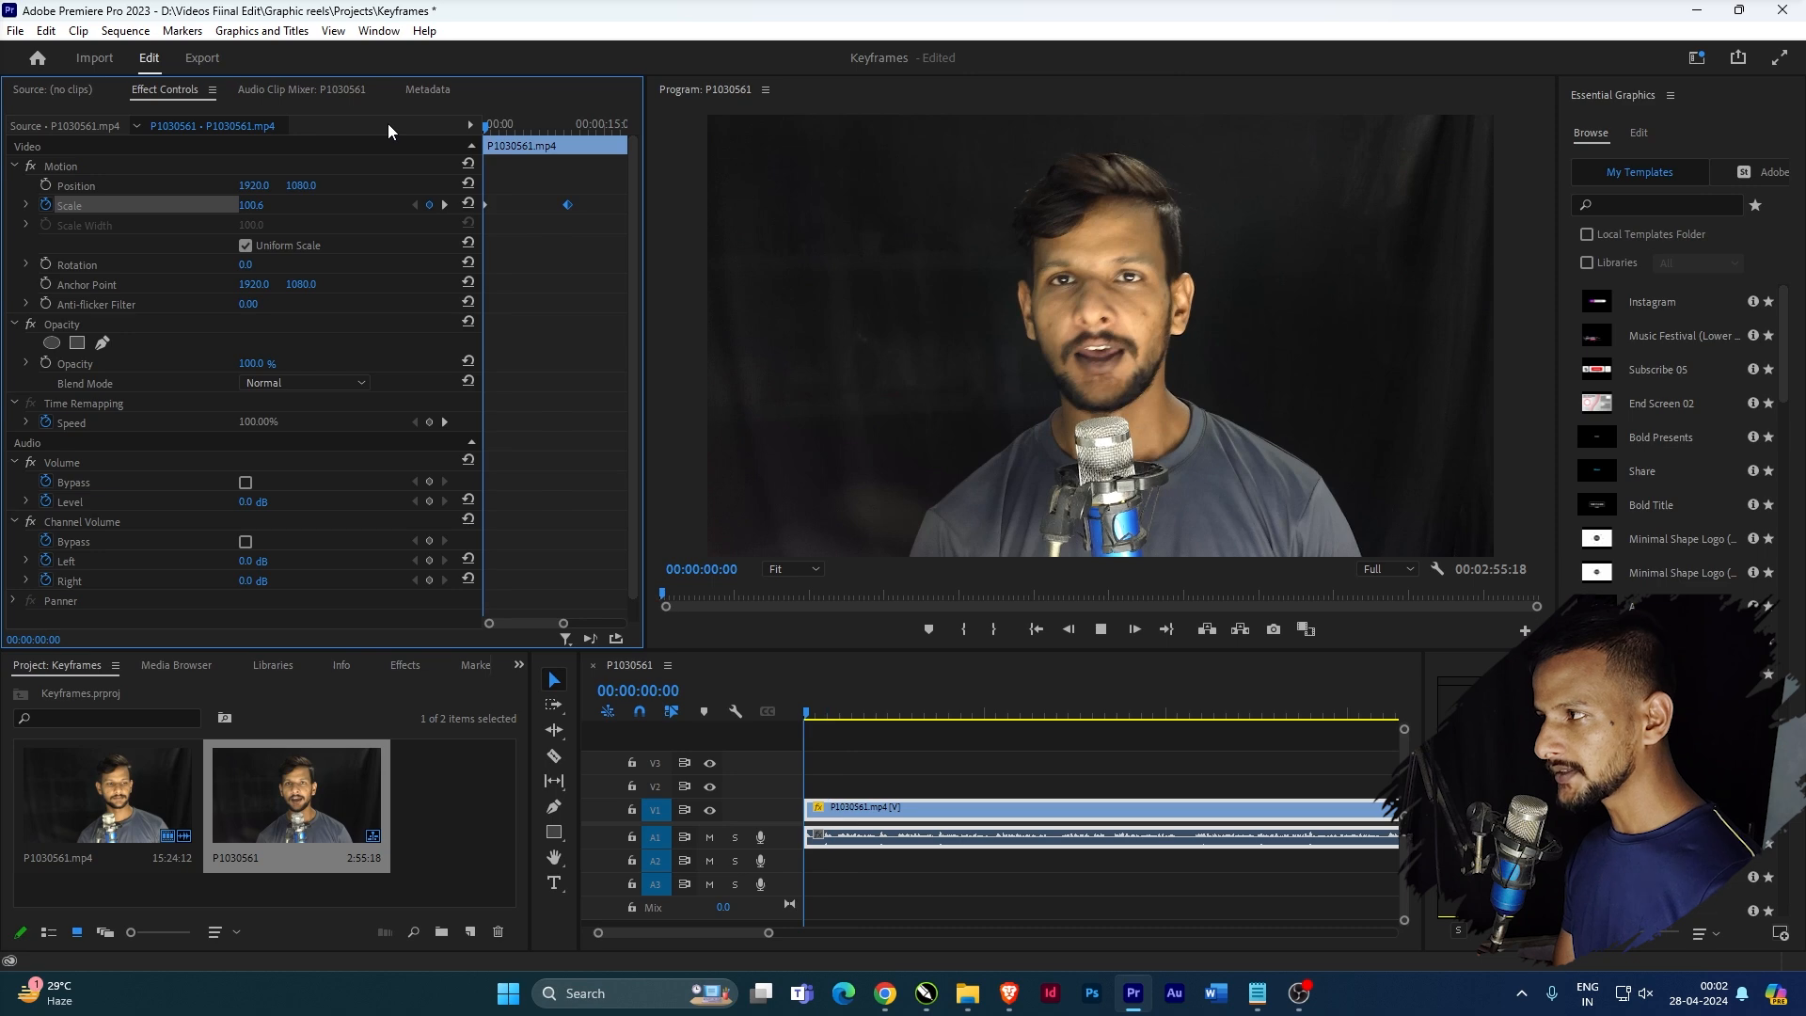
{"action": "key", "text": "space"}
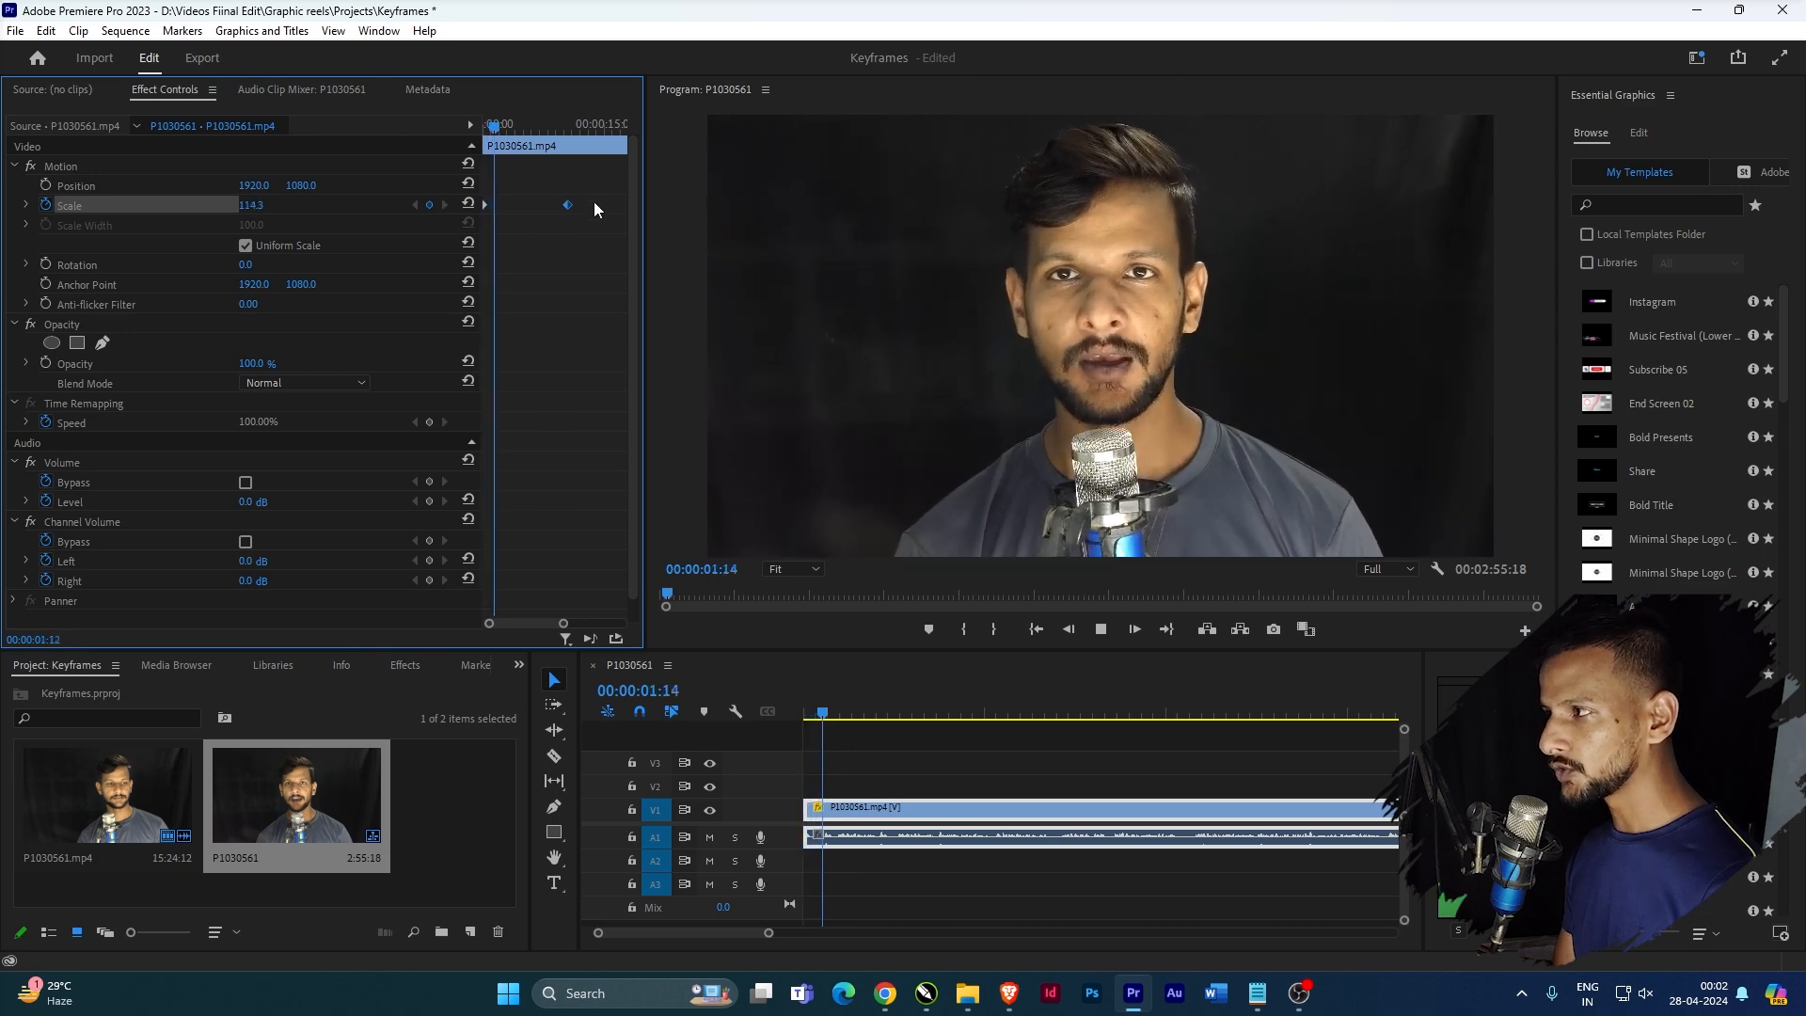
{"action": "key", "text": "space"}
- Move the second Scale keyframe close to the first to speed up the zoom, and play it from the start
{"action": "left_click_drag", "start_coordinate": [567, 206], "coordinate": [524, 209]}
{"action": "key", "text": "Home"}
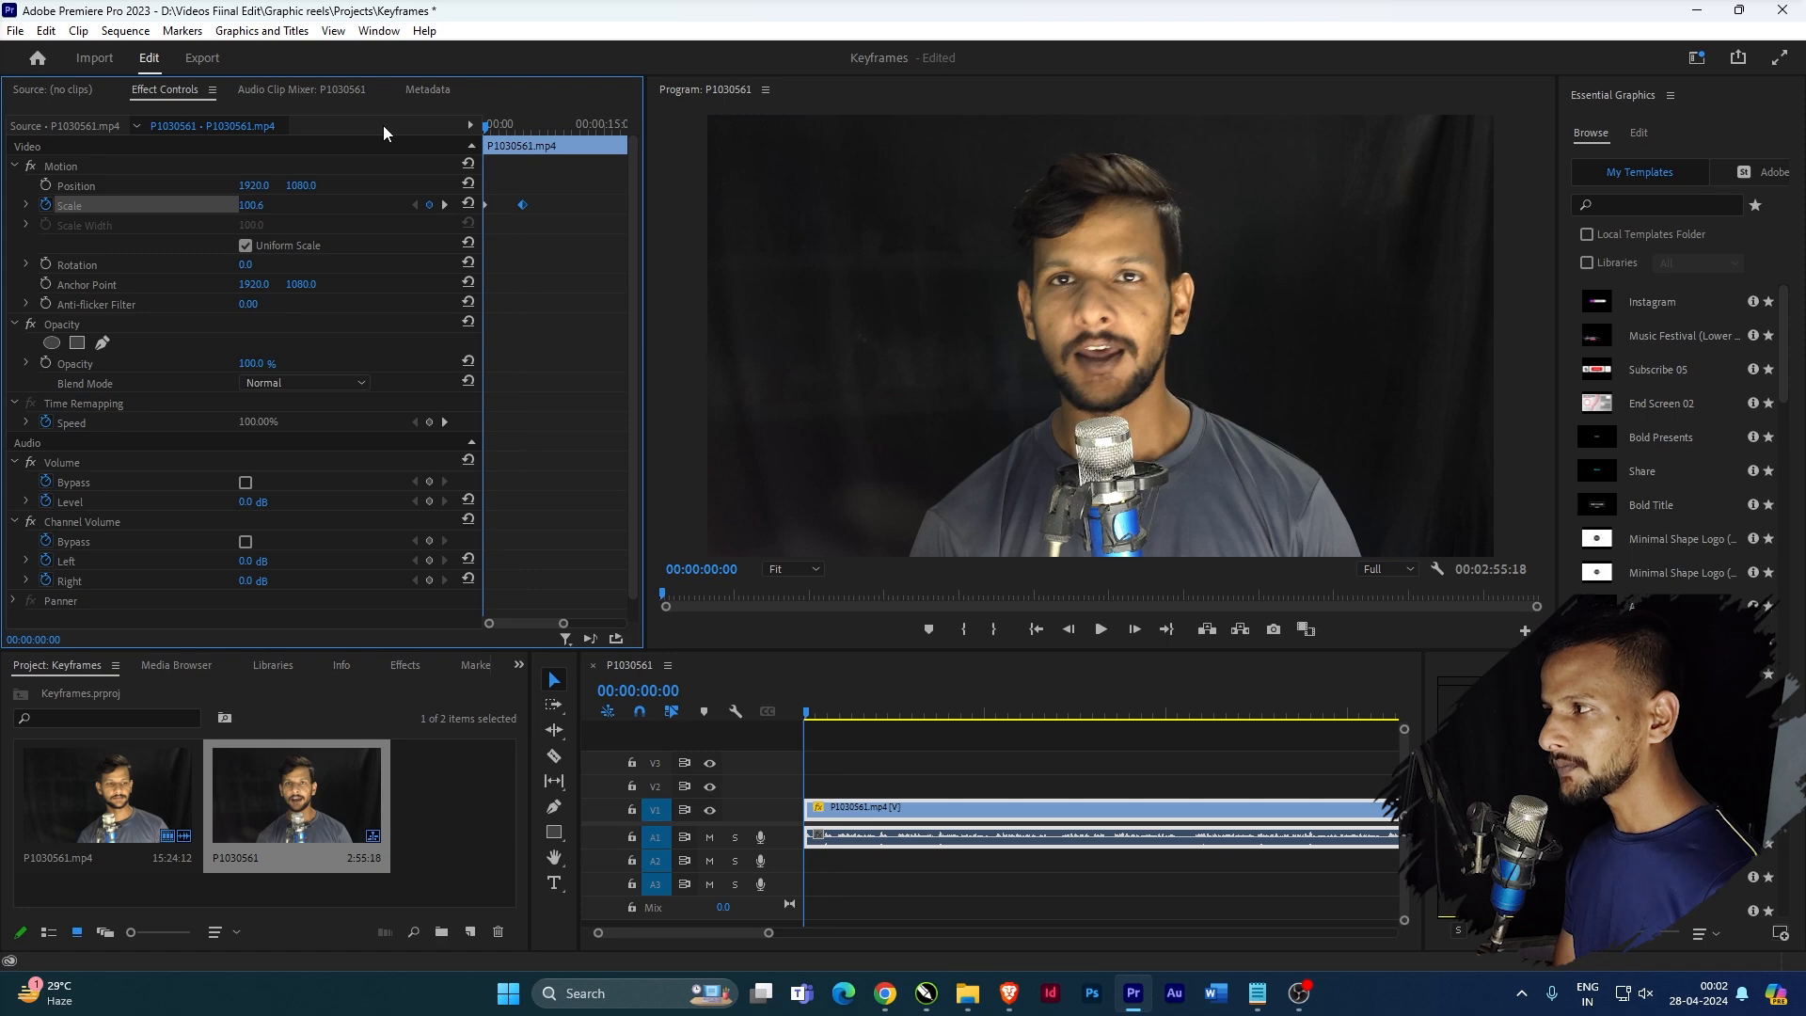
{"action": "key", "text": "space"}
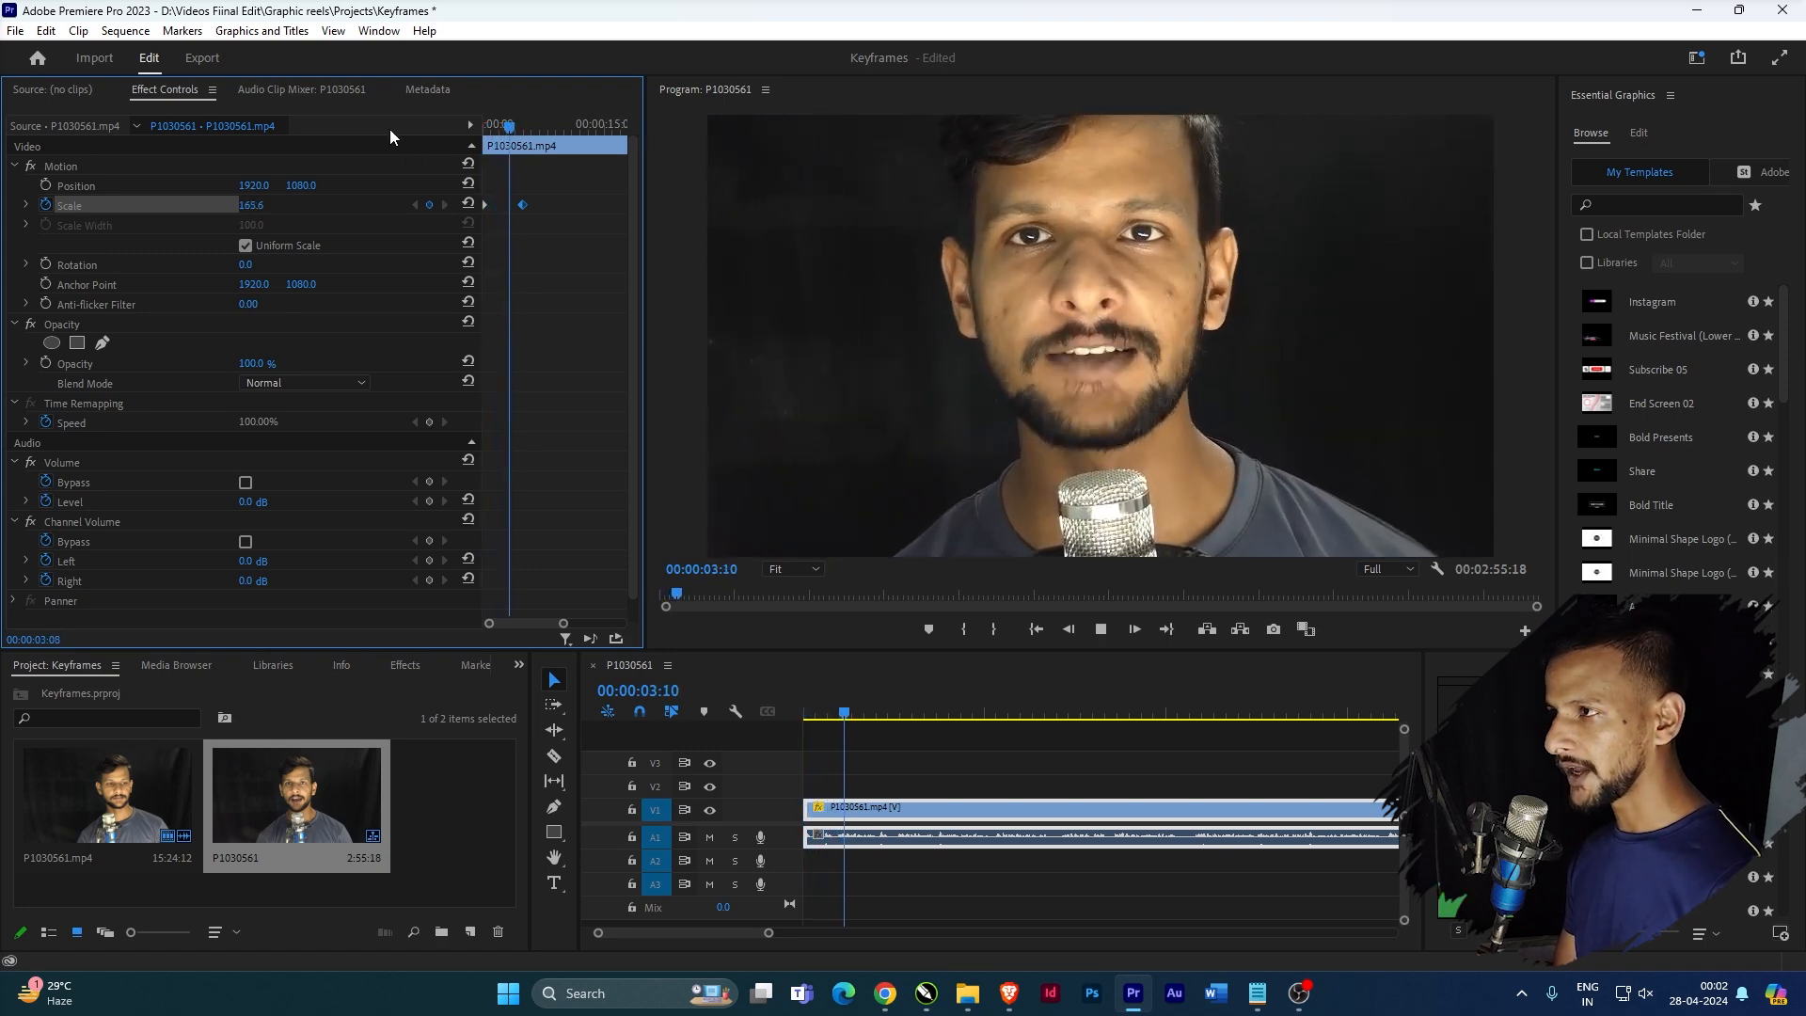
{"action": "key", "text": "space"}
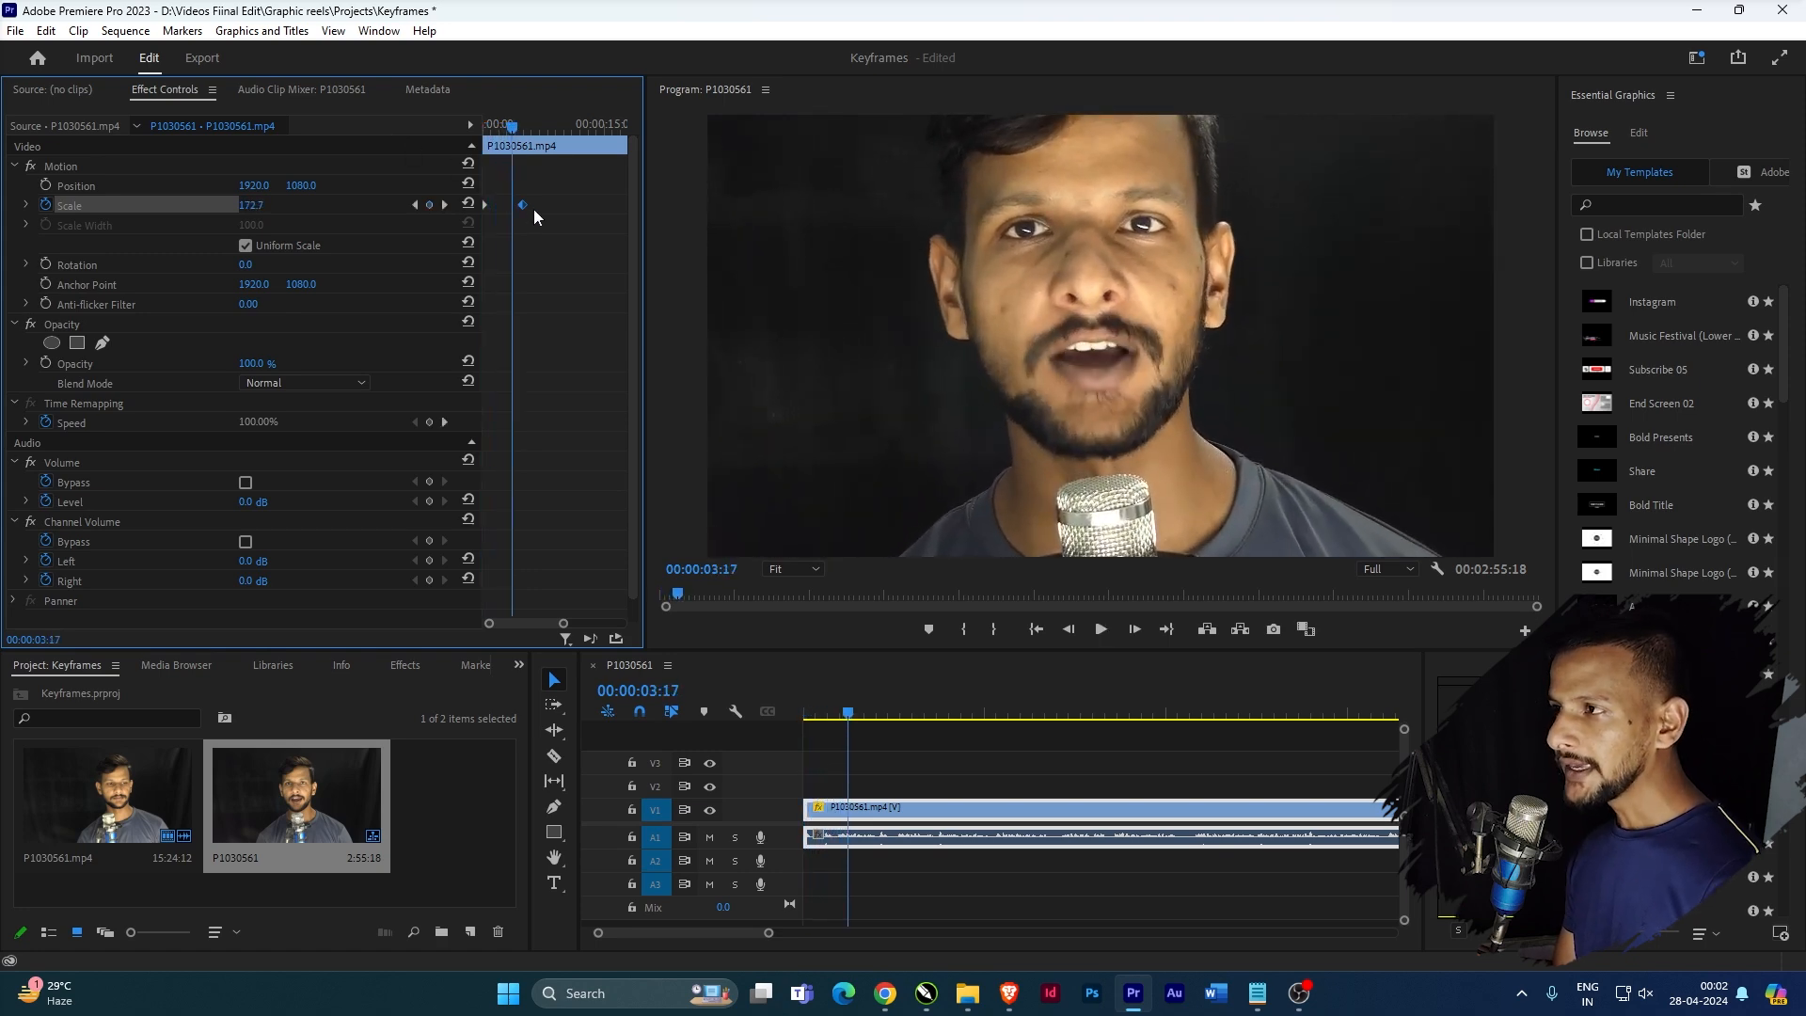
- Delete the existing Scale keyframes, set the clip's Scale to 107.7, and return the playhead to 00:00:00:00
{"action": "left_click", "coordinate": [43, 211]}
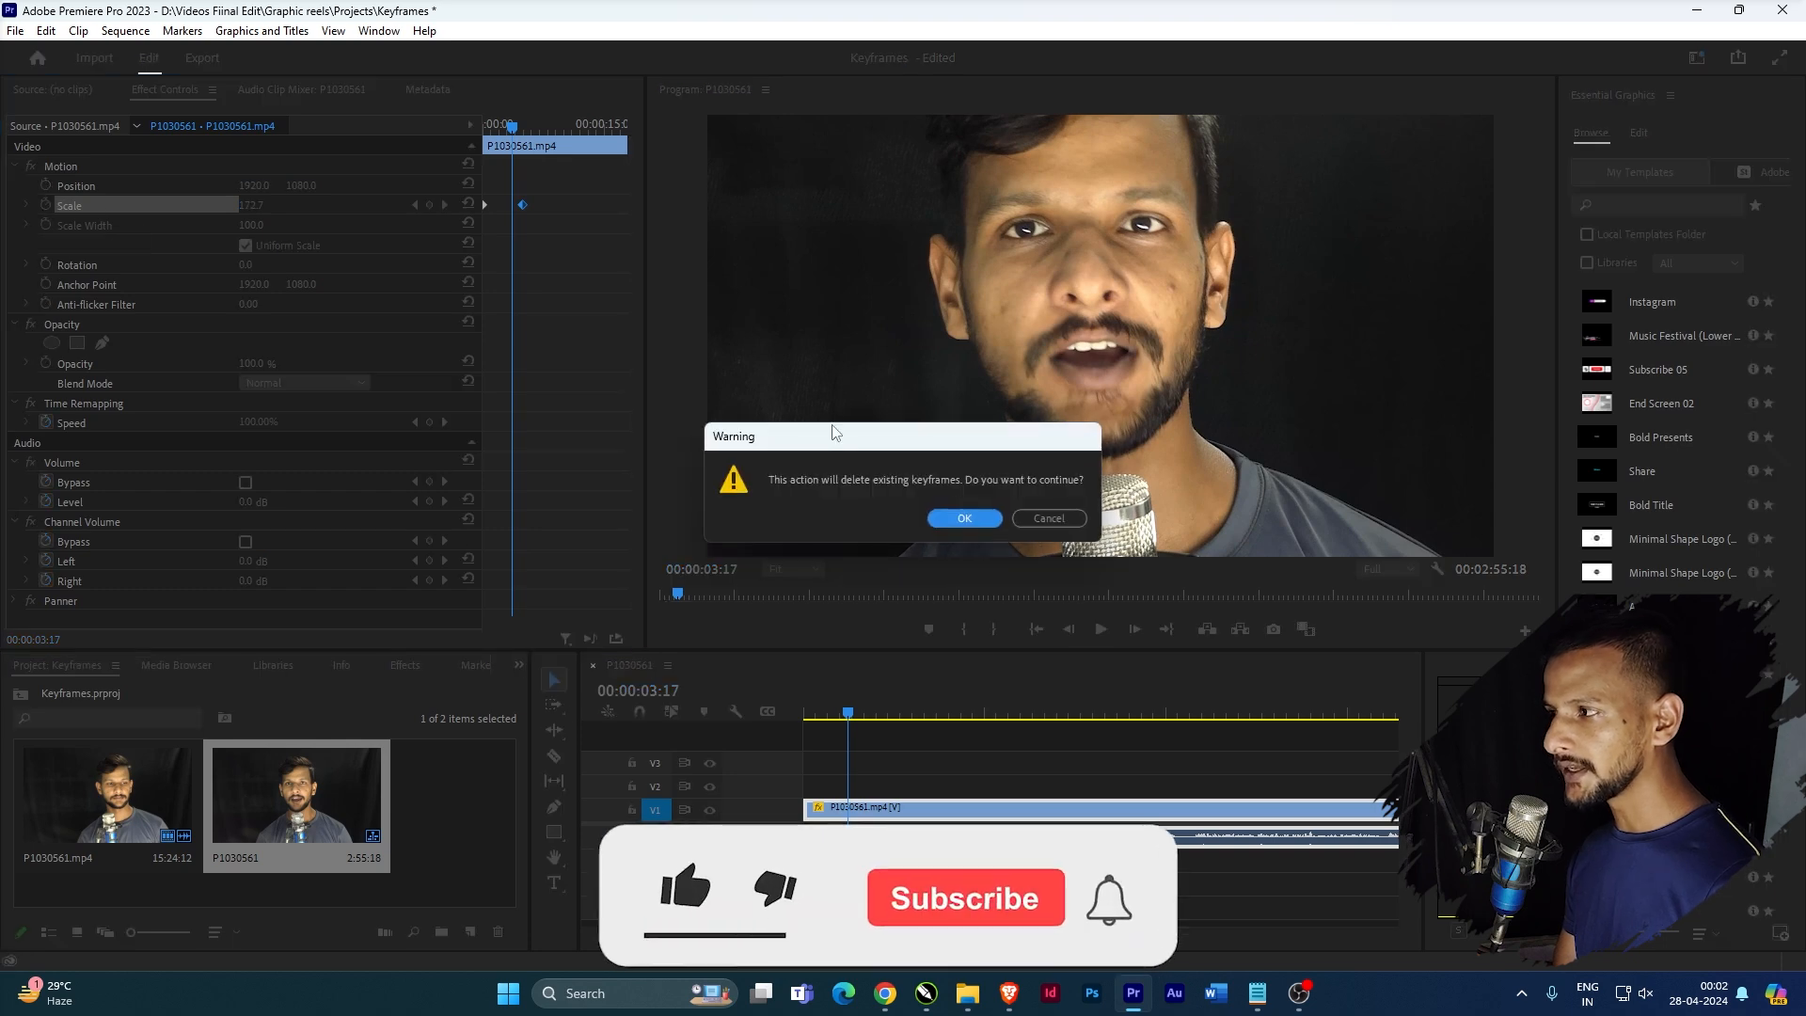
{"action": "left_click", "coordinate": [975, 523]}
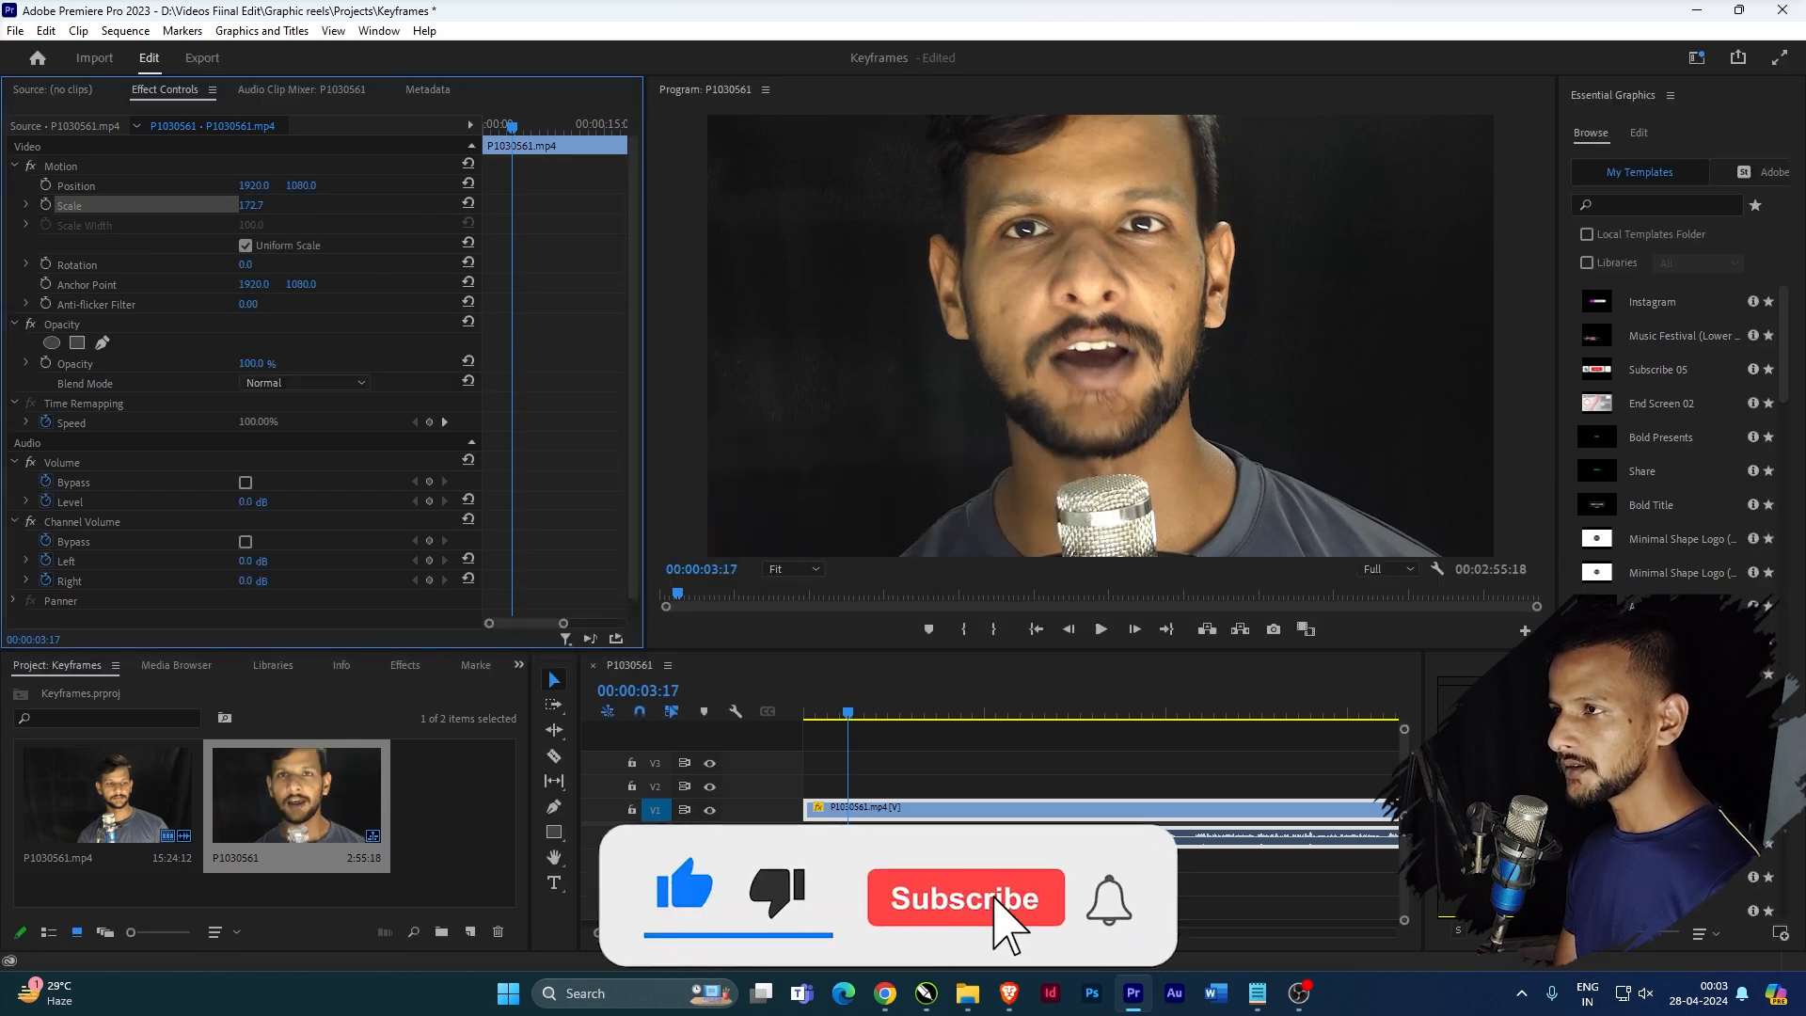
{"action": "left_click_drag", "start_coordinate": [251, 205], "coordinate": [190, 205]}
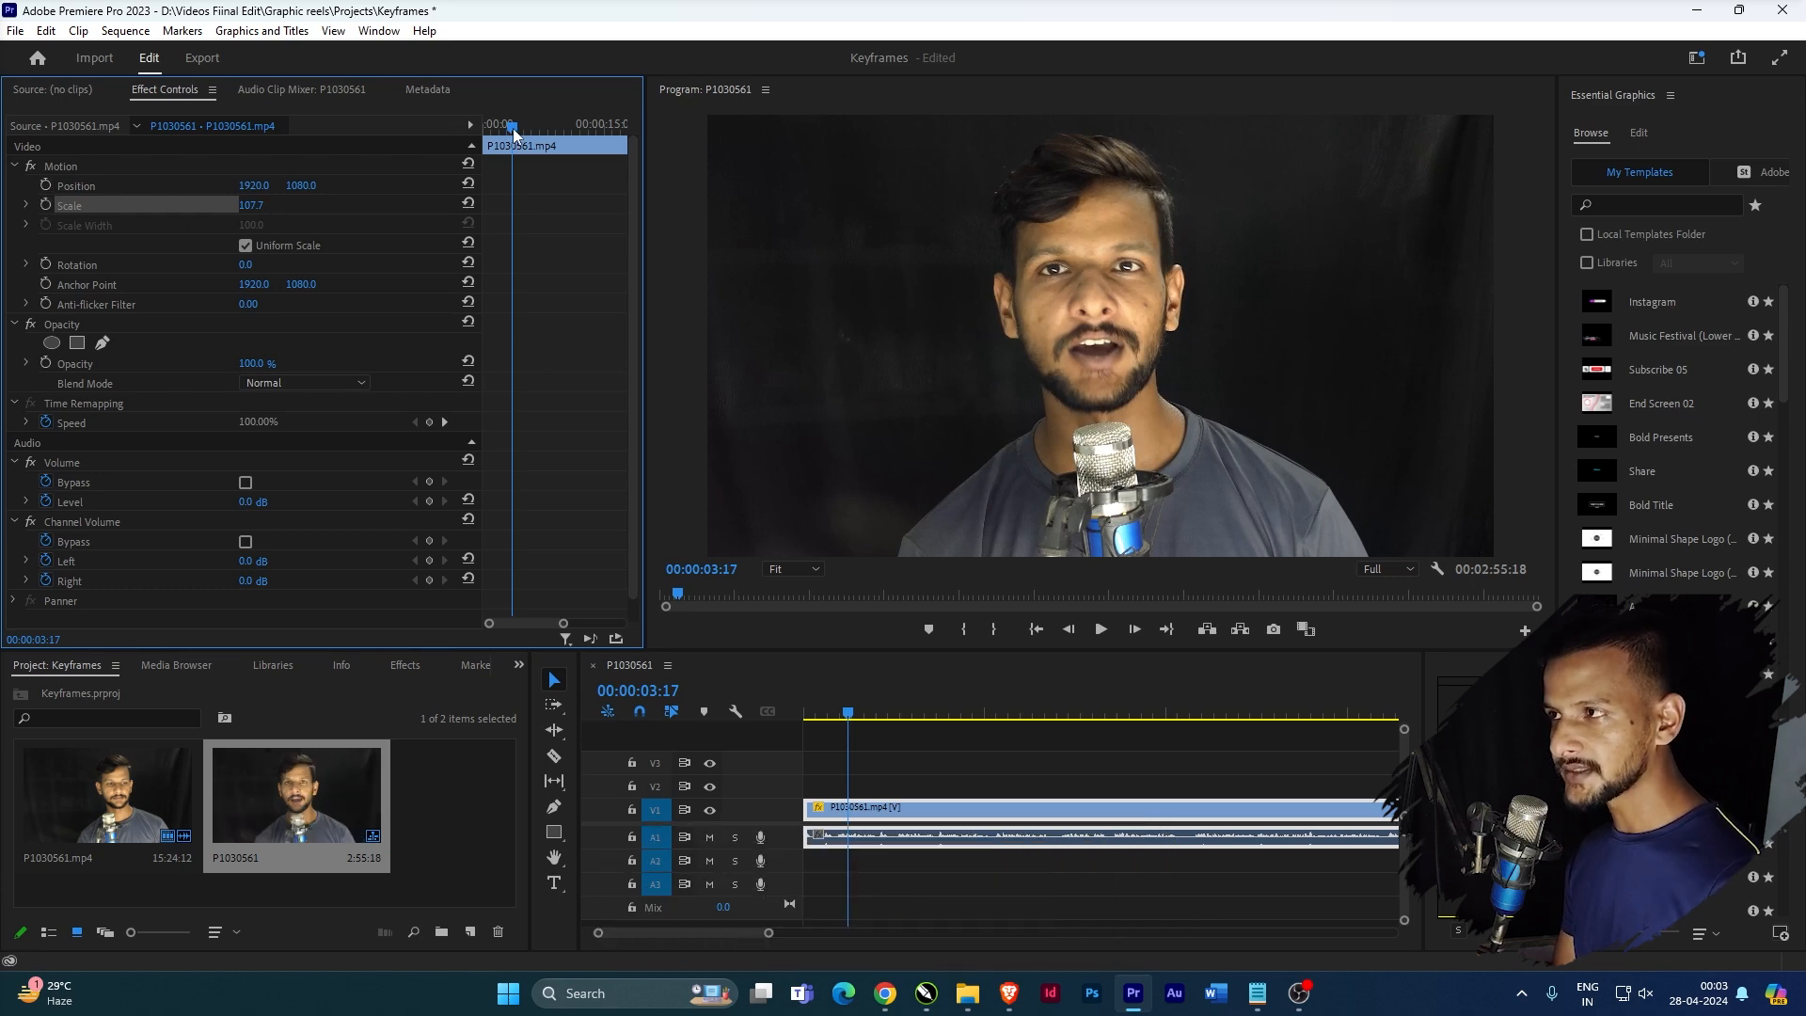
{"action": "left_click_drag", "start_coordinate": [514, 132], "coordinate": [451, 121]}
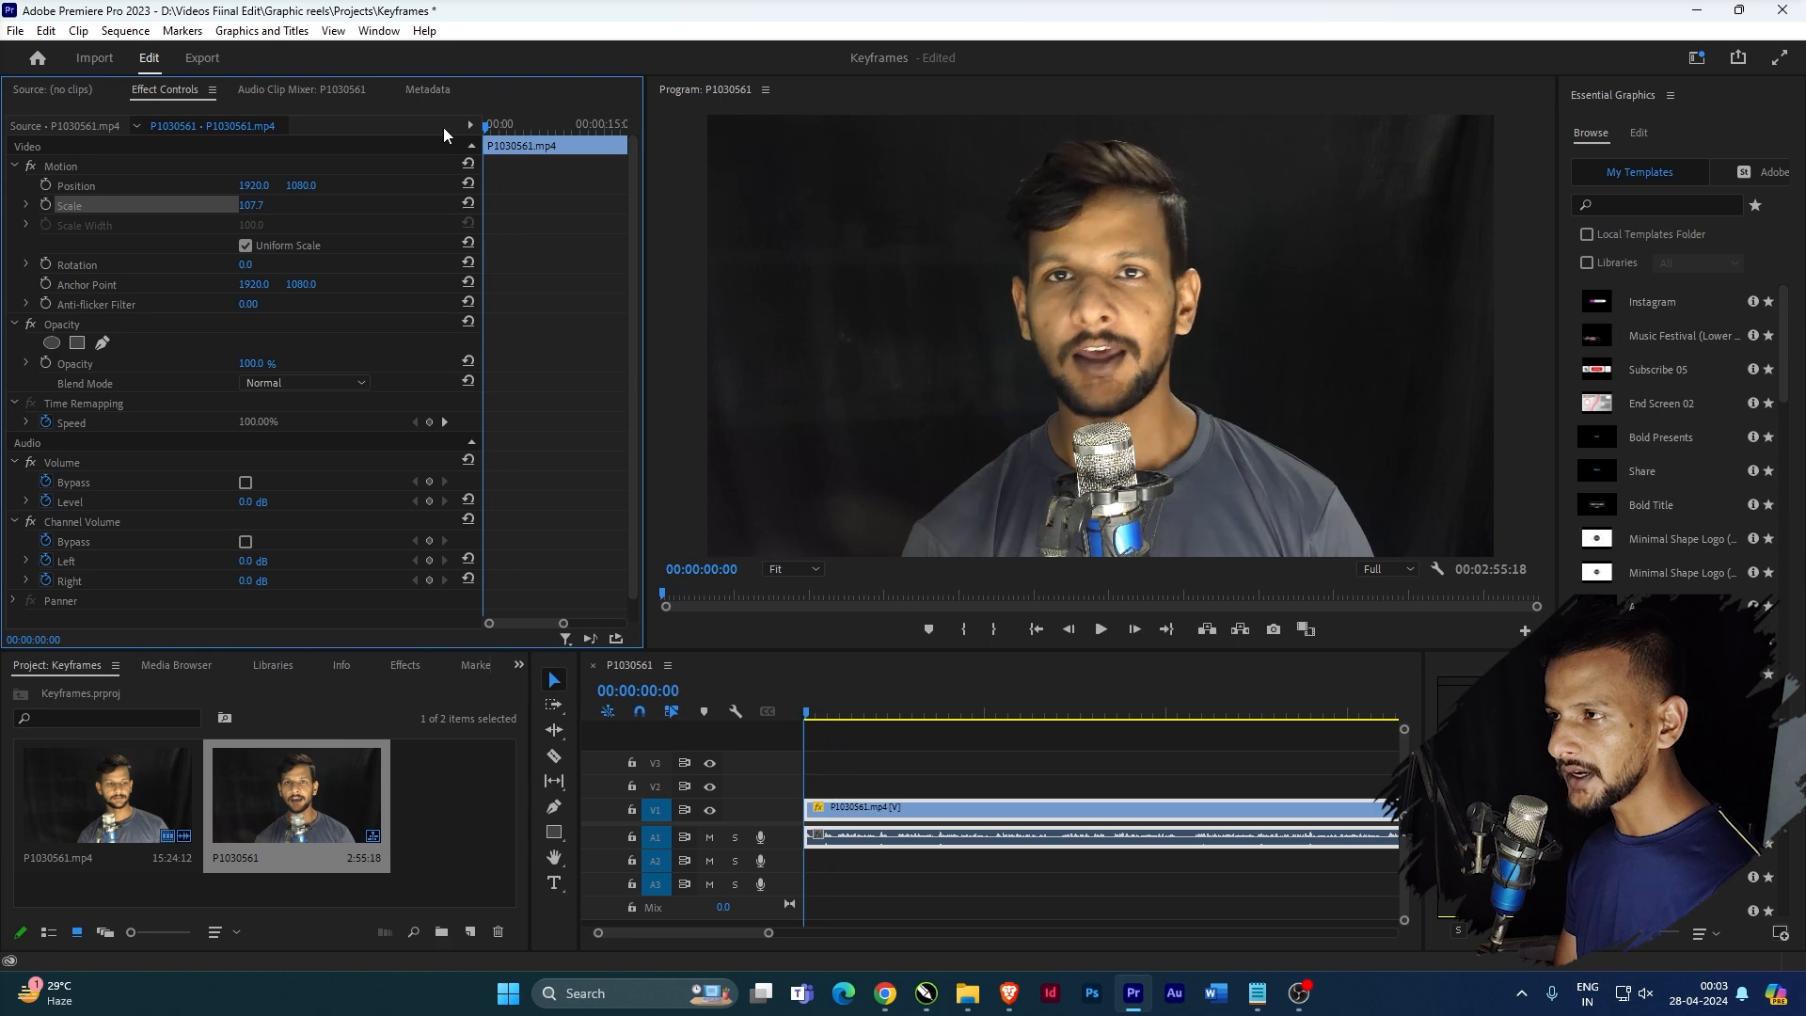
- Keyframe the clip's Position from the sequence start to a horizontal value of 2374.0 at 00:00:02:02, and play the move from the start
{"action": "left_click", "coordinate": [46, 186]}
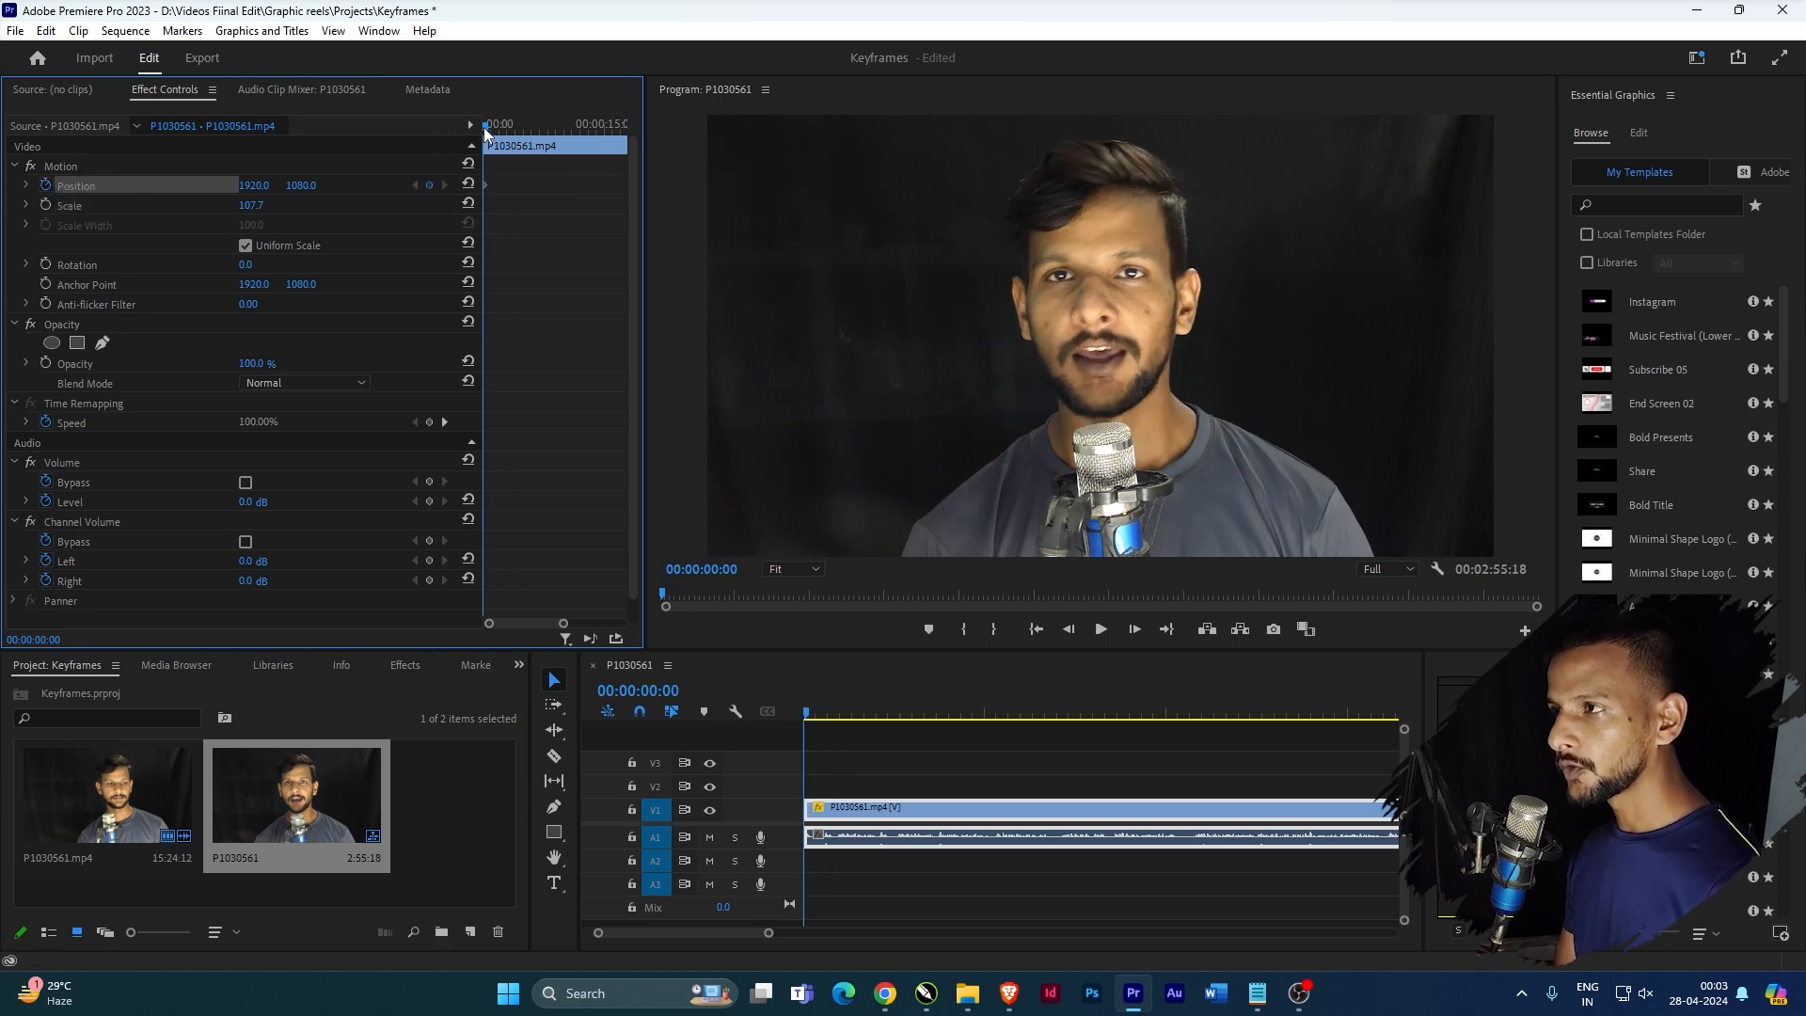
{"action": "left_click_drag", "start_coordinate": [486, 129], "coordinate": [500, 131]}
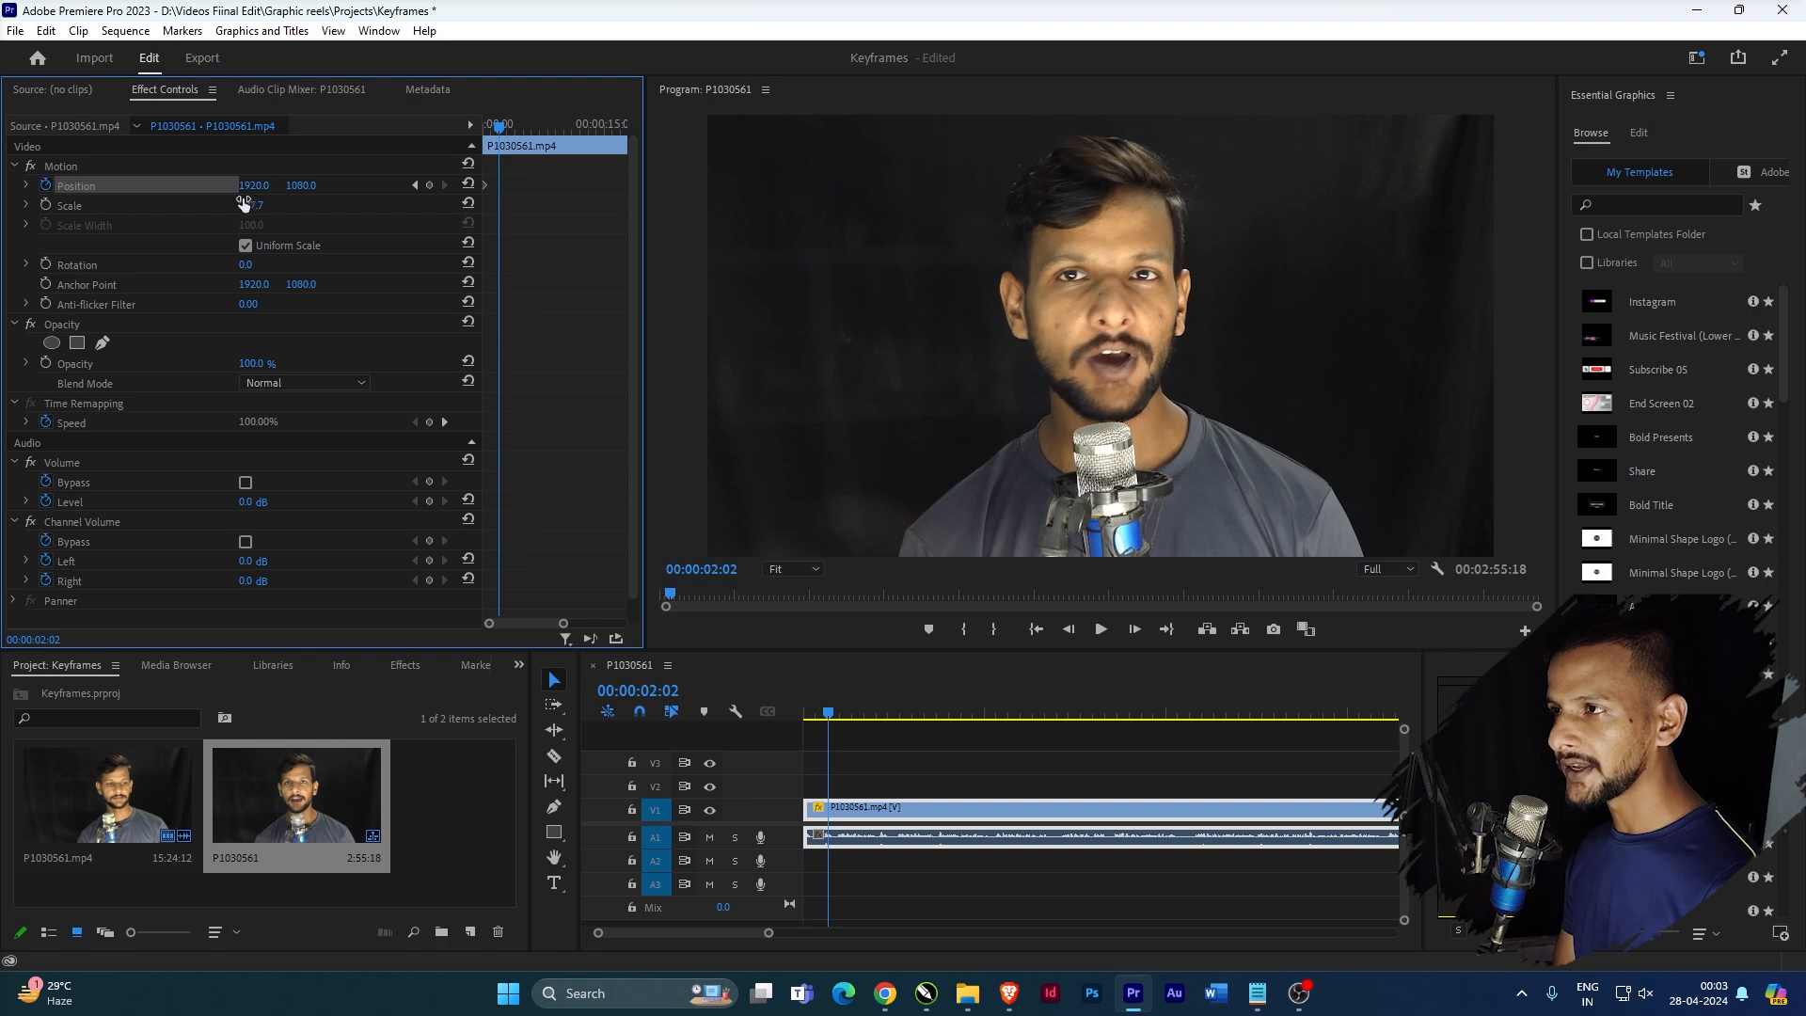
{"action": "left_click_drag", "start_coordinate": [252, 185], "coordinate": [679, 185]}
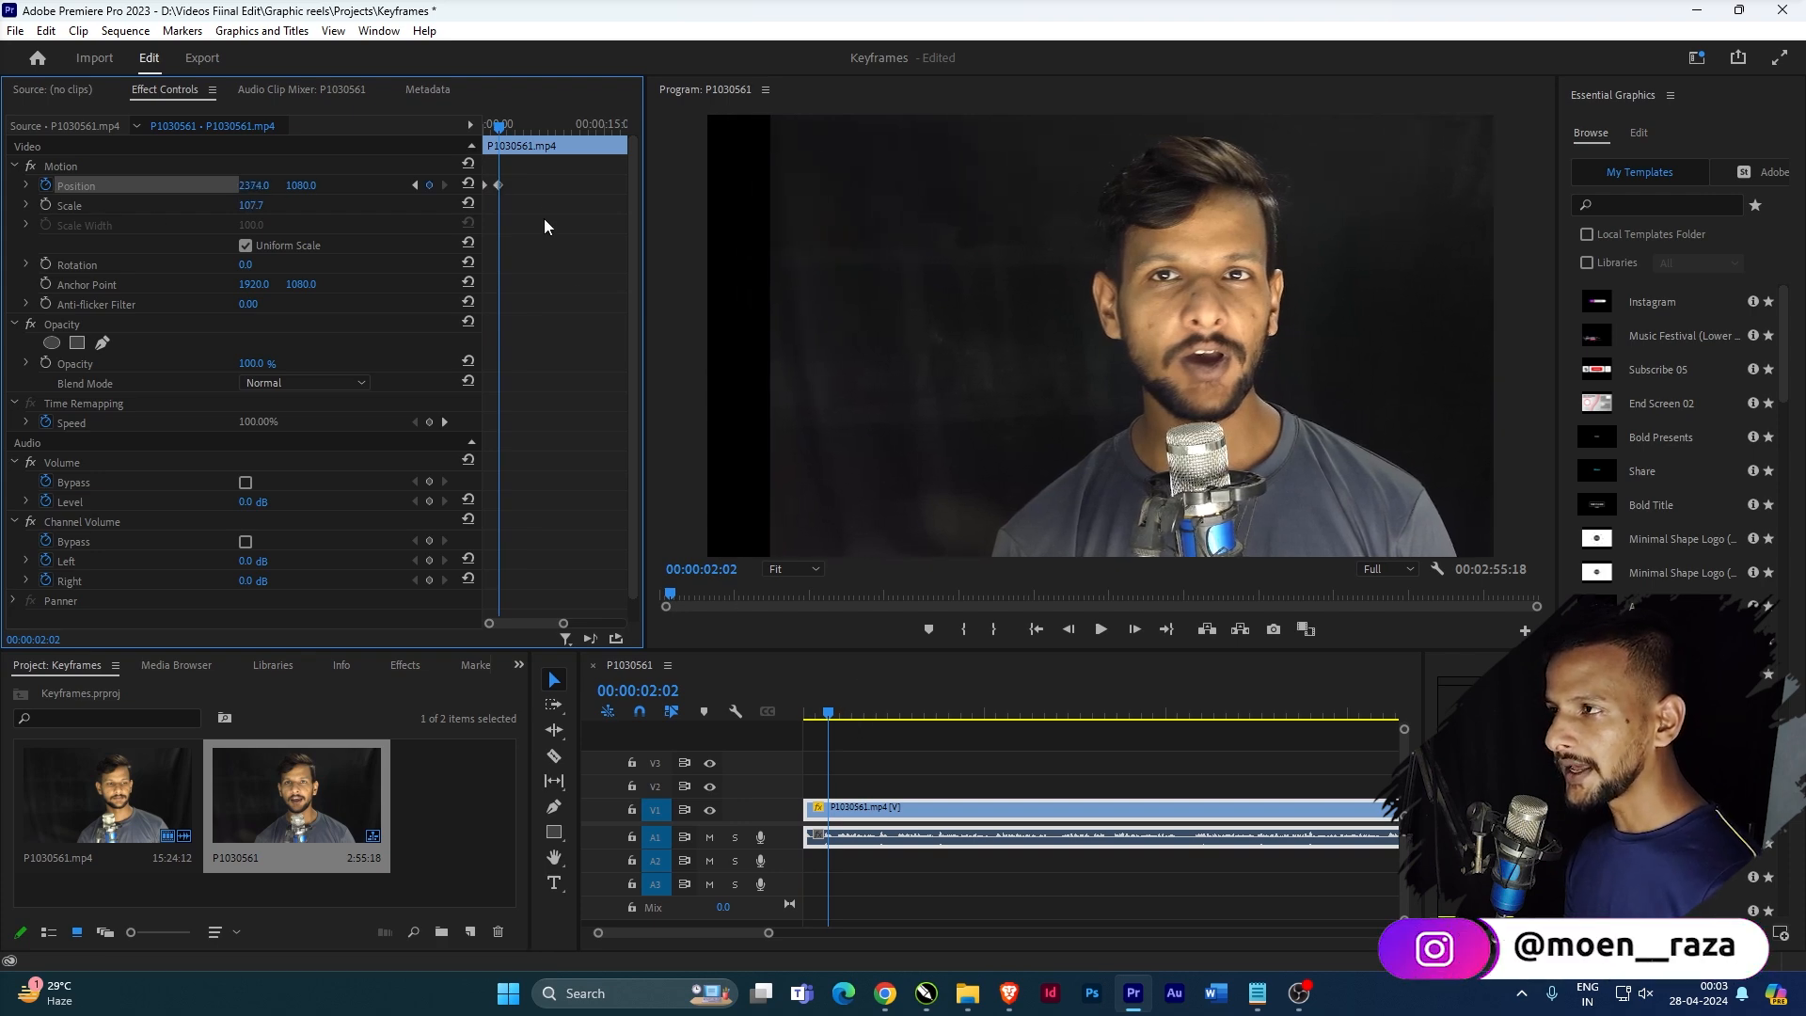
{"action": "left_click_drag", "start_coordinate": [496, 132], "coordinate": [320, 126]}
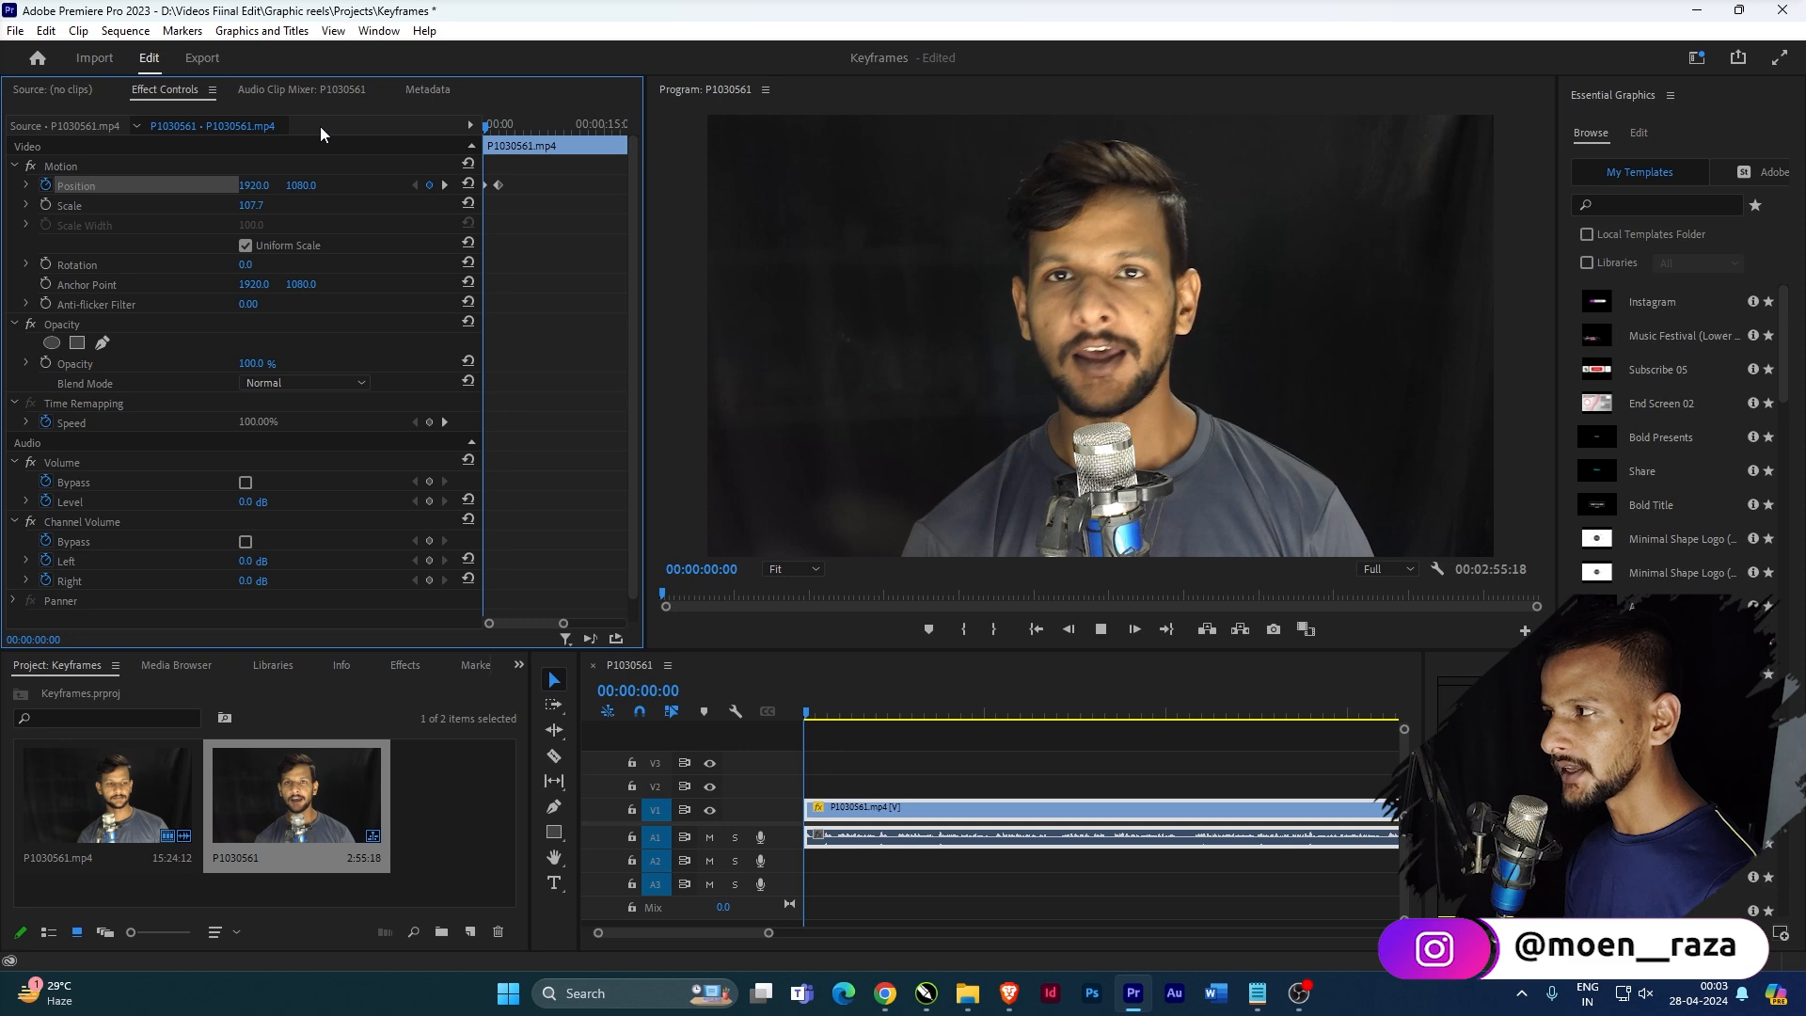
{"action": "key", "text": "space"}
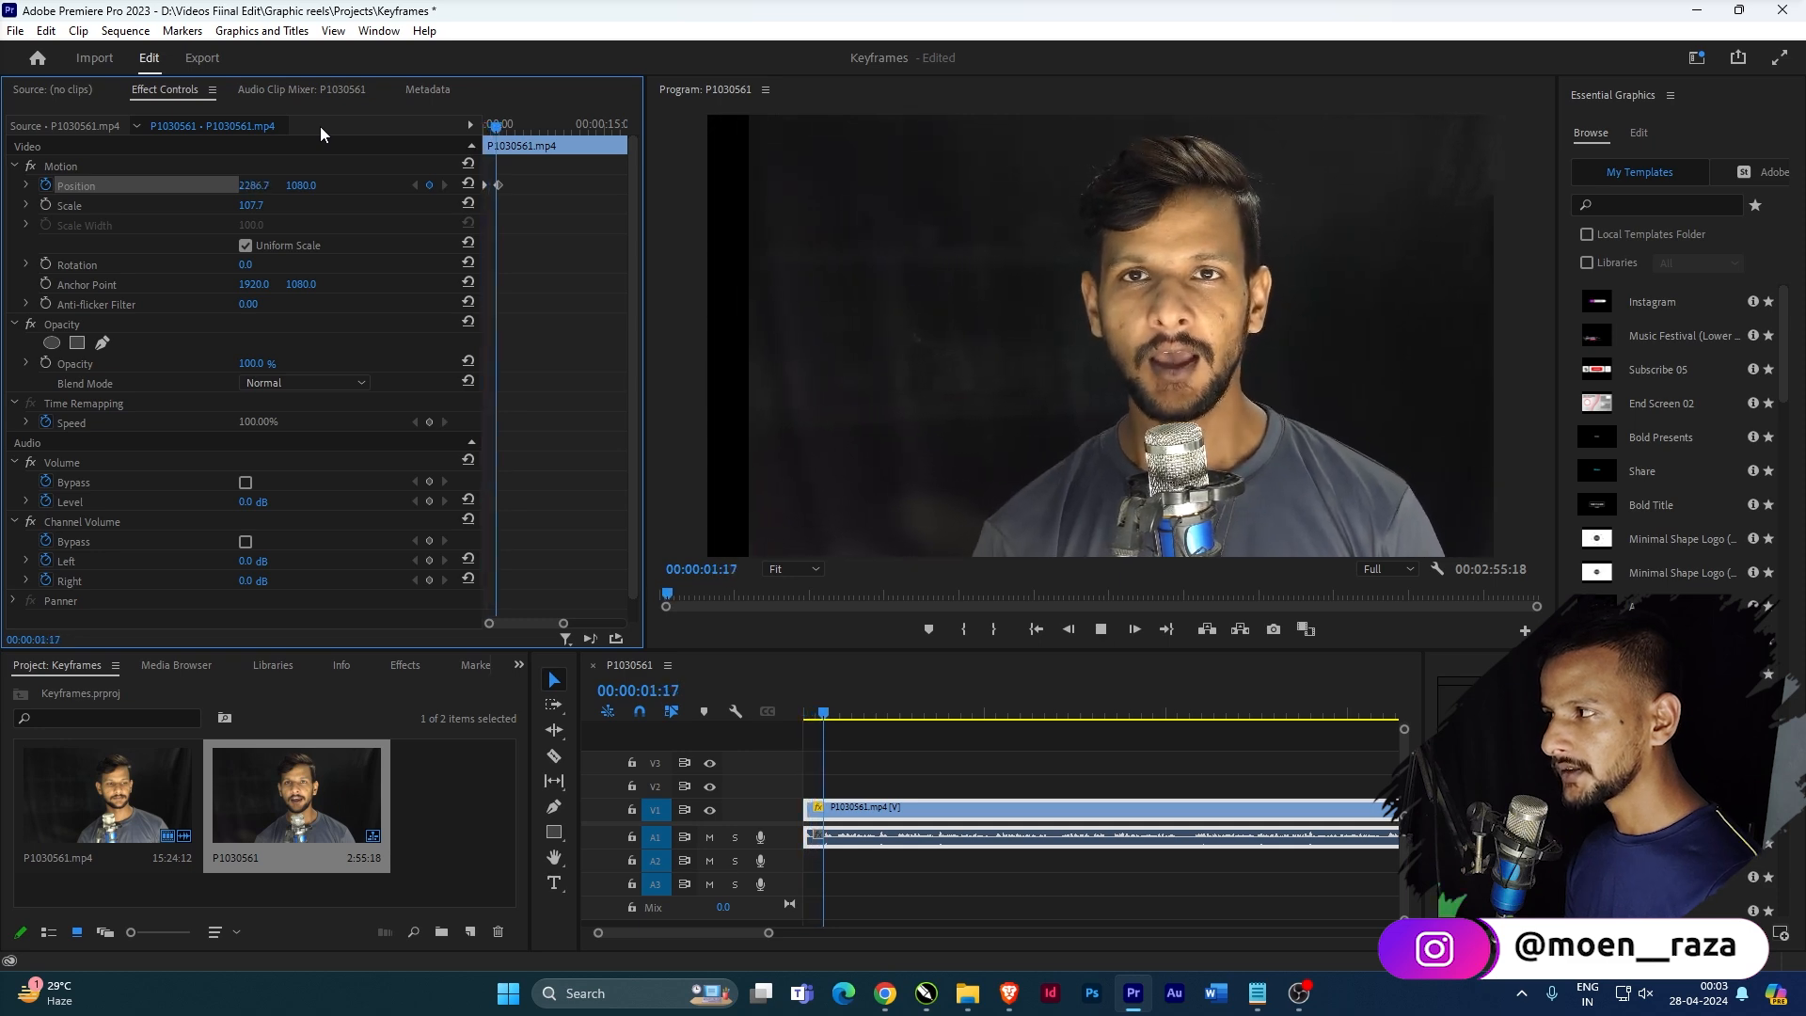
{"action": "key", "text": "space"}
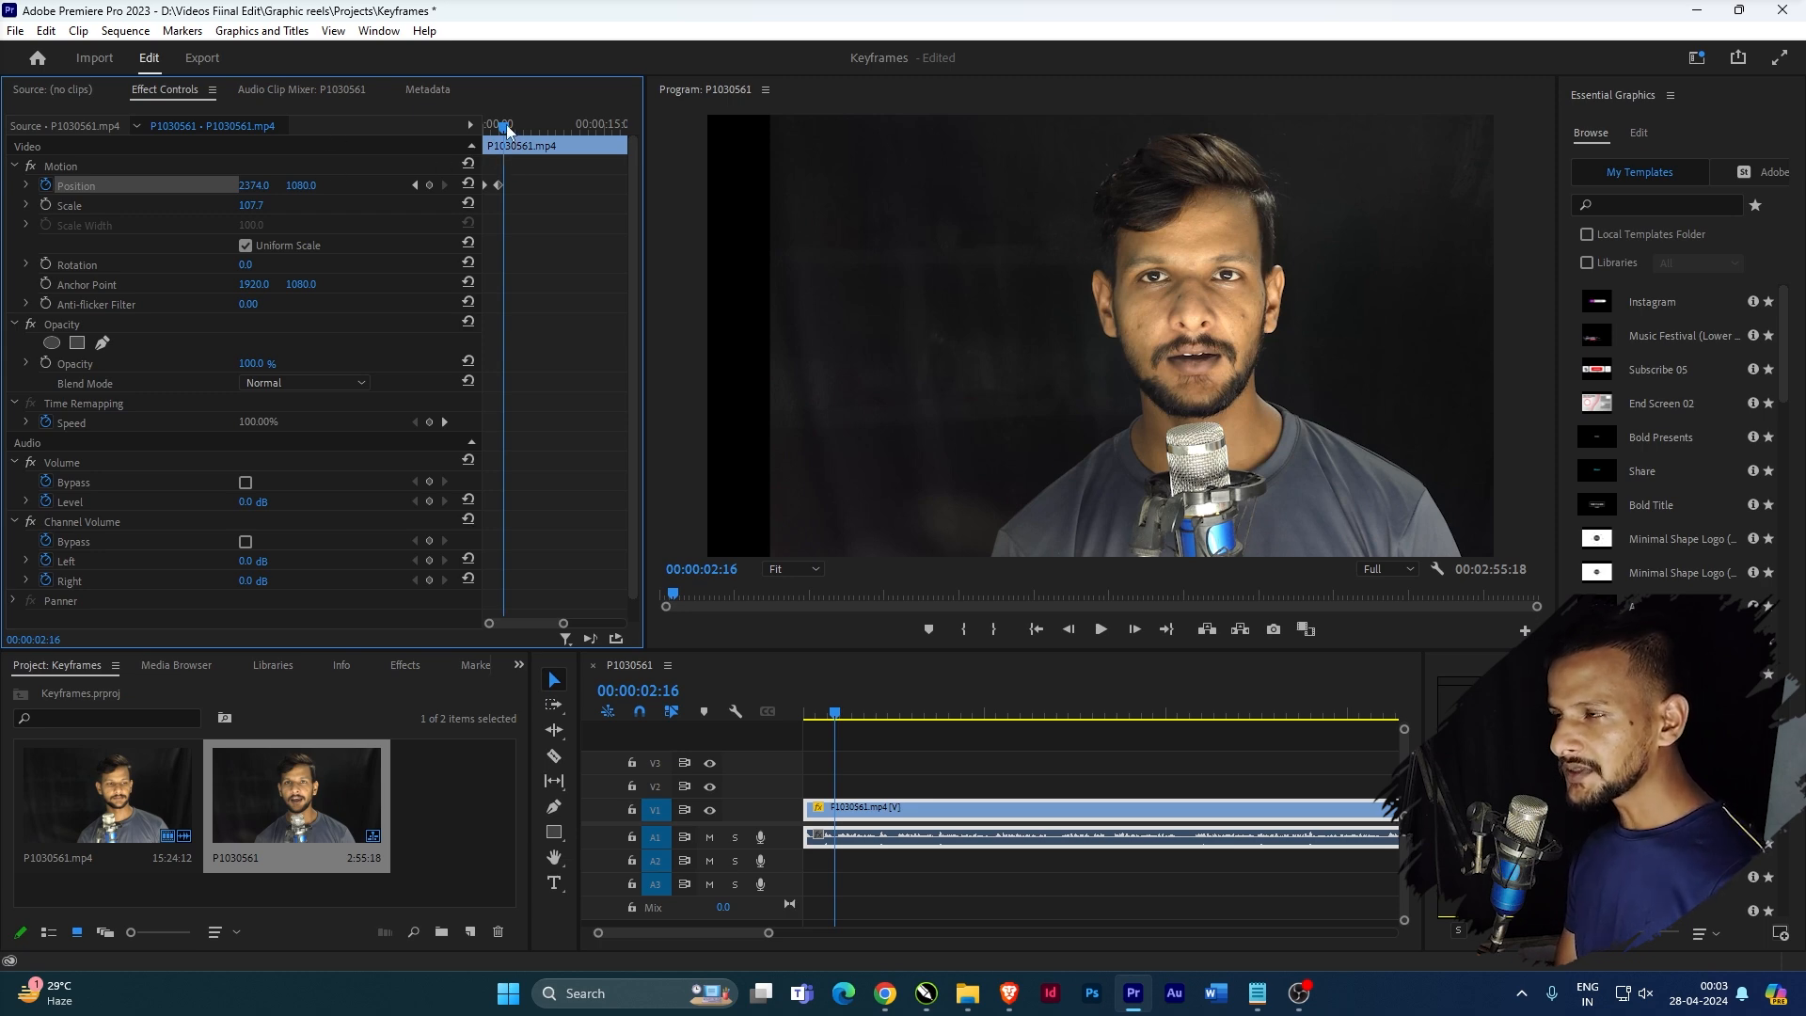
{"action": "left_click_drag", "start_coordinate": [506, 127], "coordinate": [467, 119]}
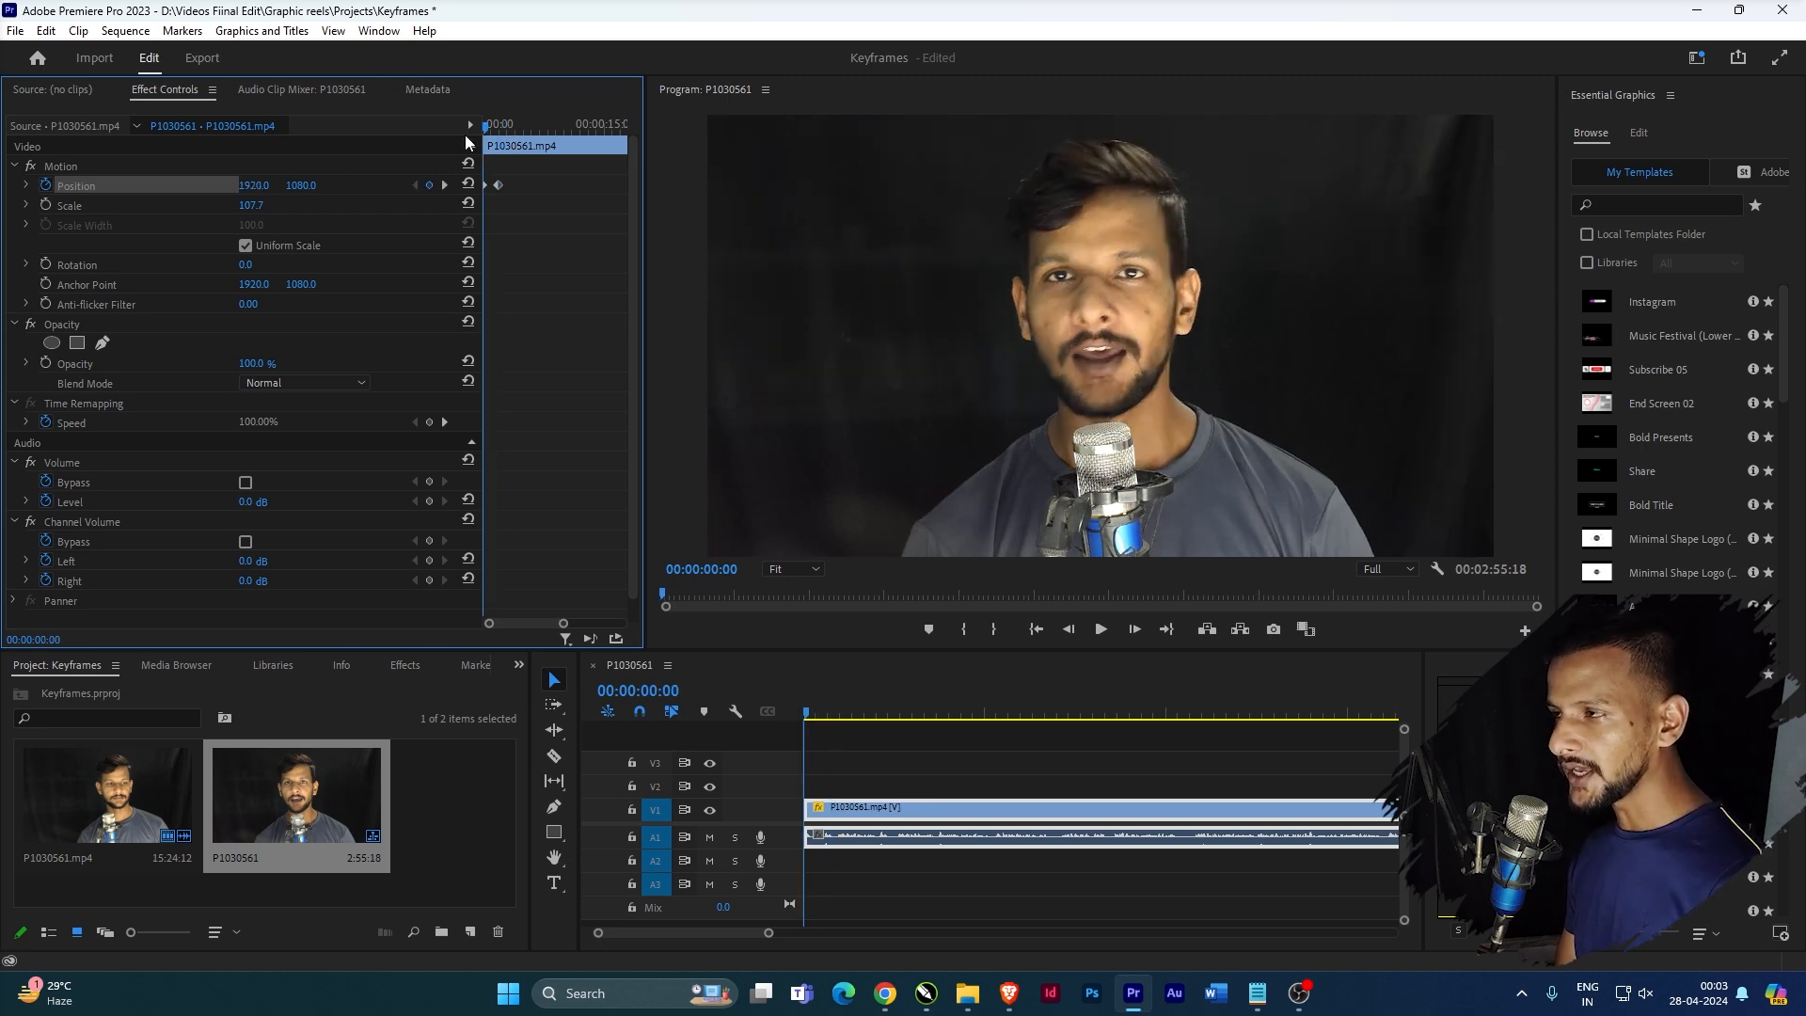
- Keyframe the clip's Scale from 107.7 at the sequence start to 178.7 at 00:00:01:21, and return the playhead to the start
{"action": "left_click", "coordinate": [45, 205]}
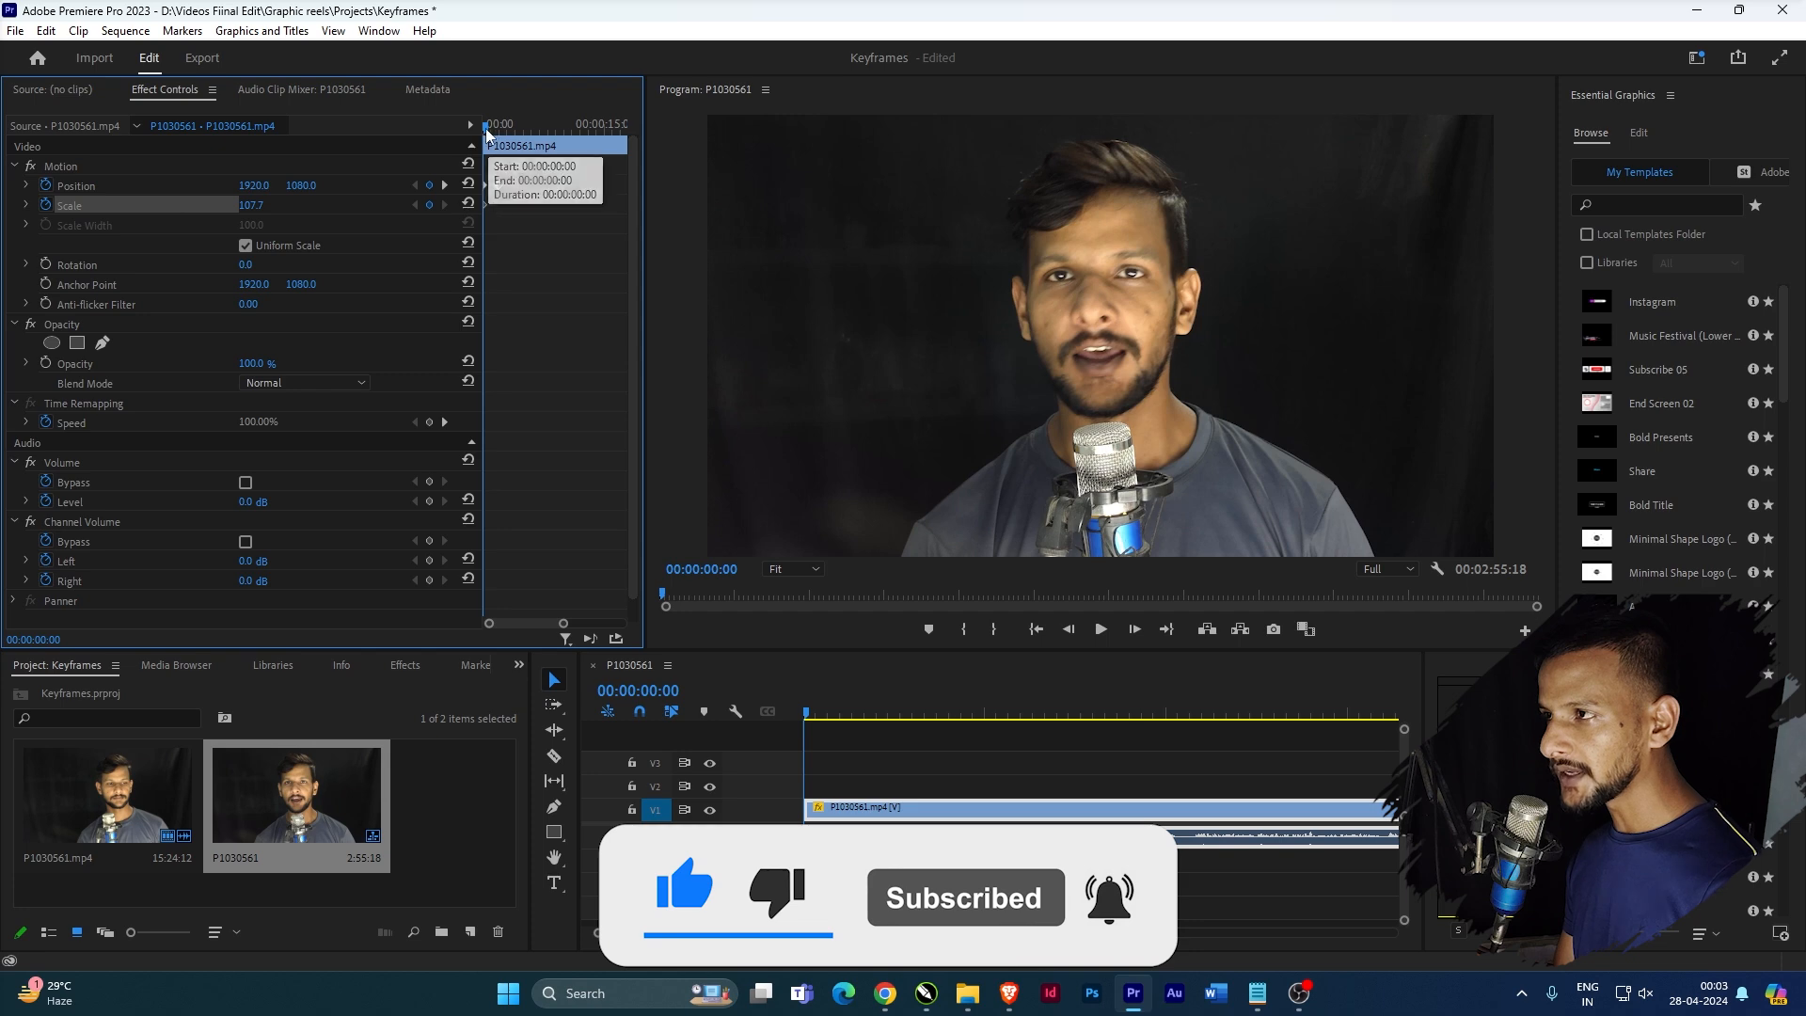
{"action": "left_click_drag", "start_coordinate": [488, 131], "coordinate": [501, 134]}
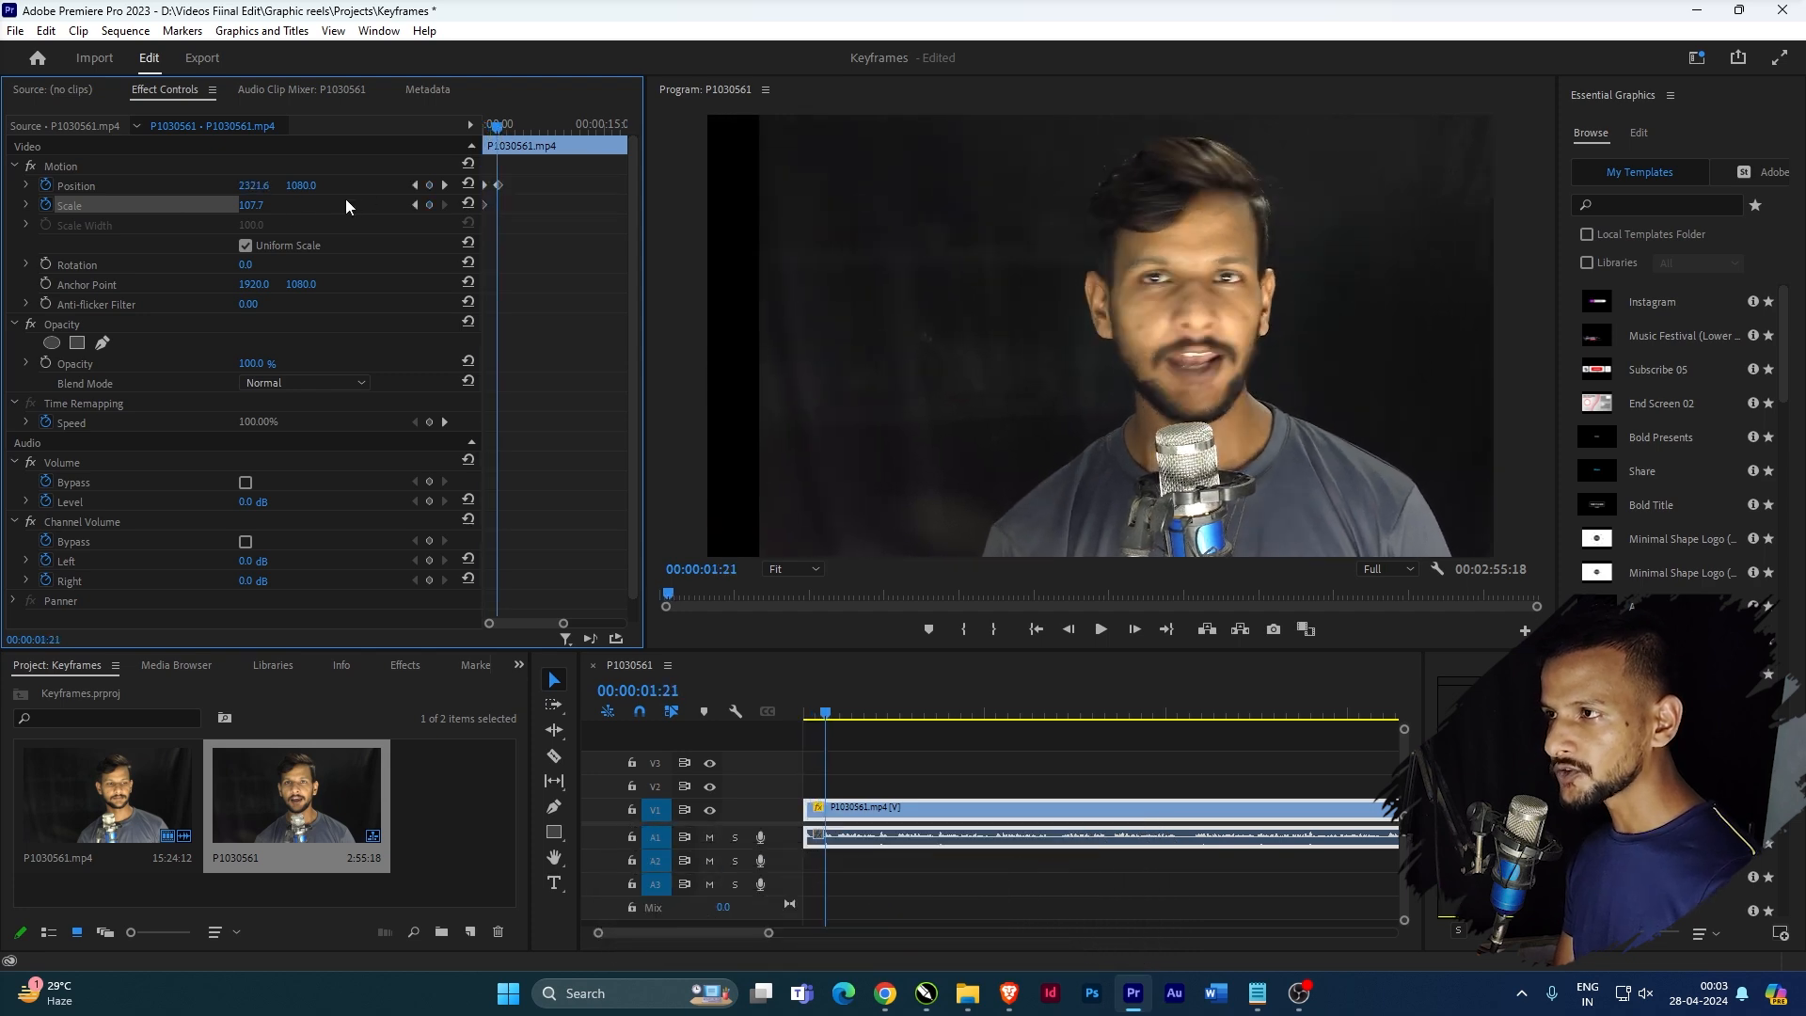
{"action": "left_click_drag", "start_coordinate": [252, 205], "coordinate": [317, 205]}
{"action": "left_click_drag", "start_coordinate": [499, 128], "coordinate": [257, 155]}
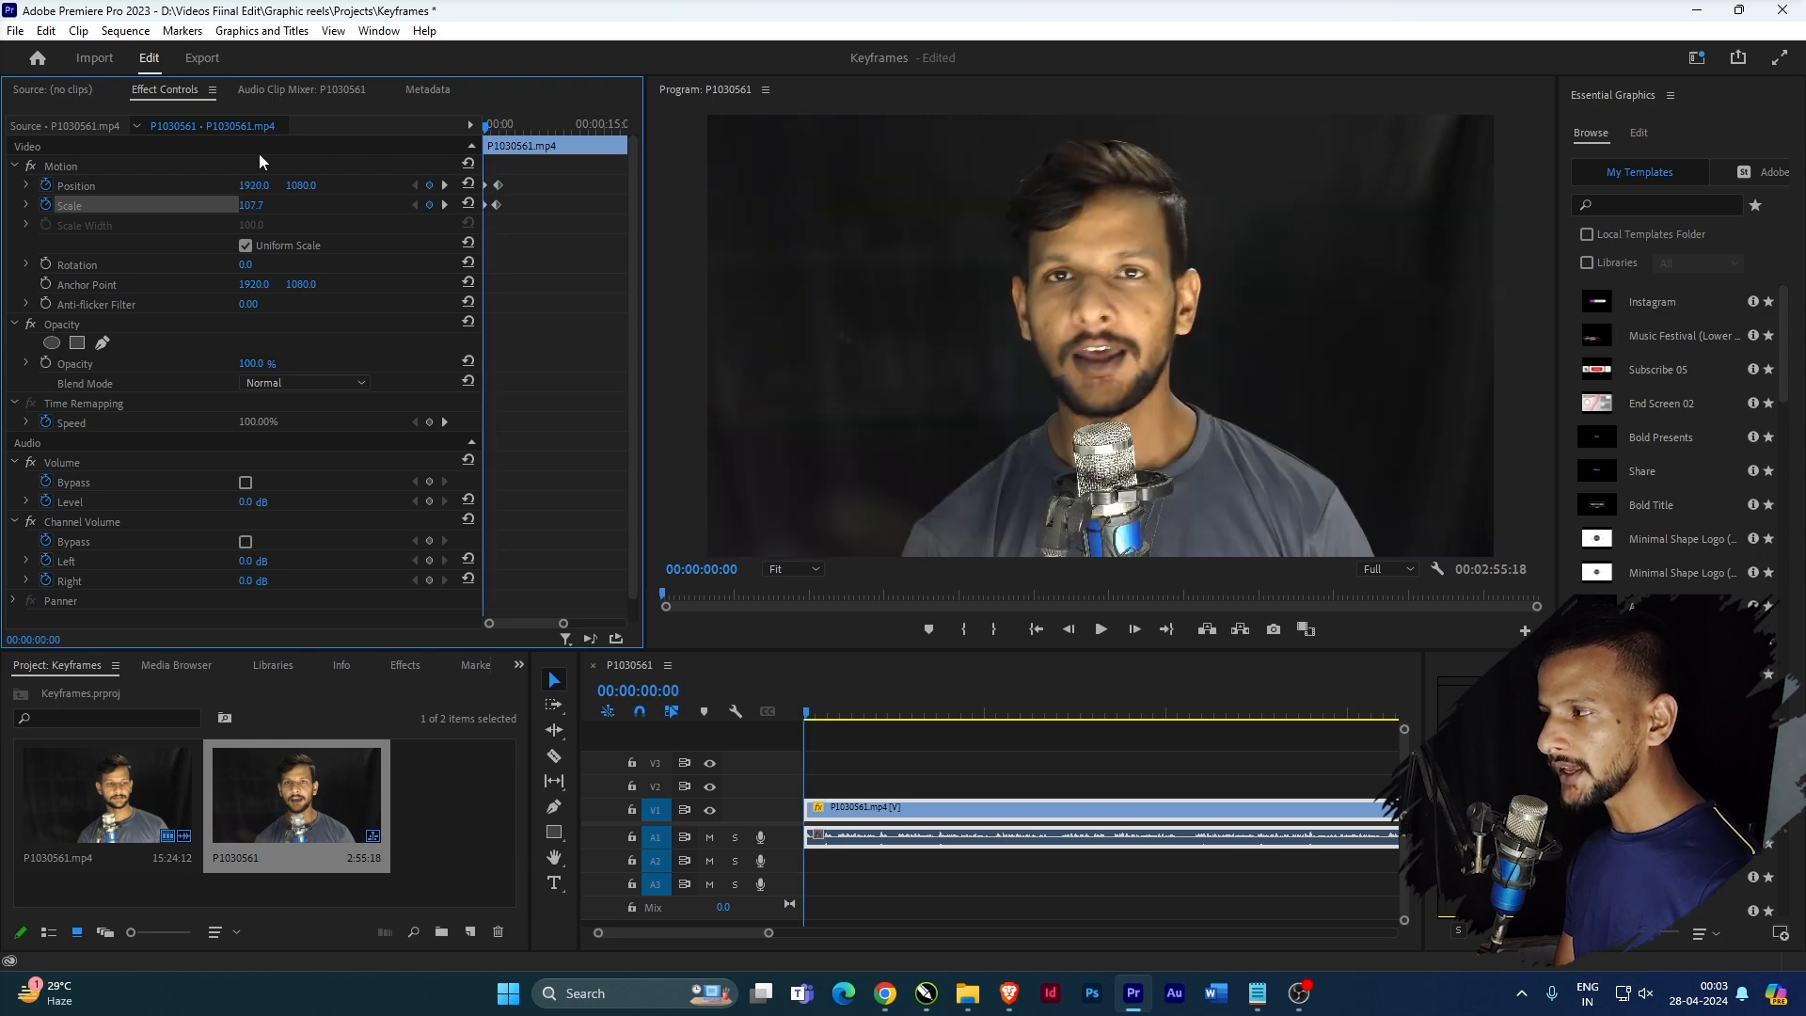
- Align the second Position keyframe with the second Scale keyframe, and play the combined move and zoom
{"action": "left_click", "coordinate": [498, 185]}
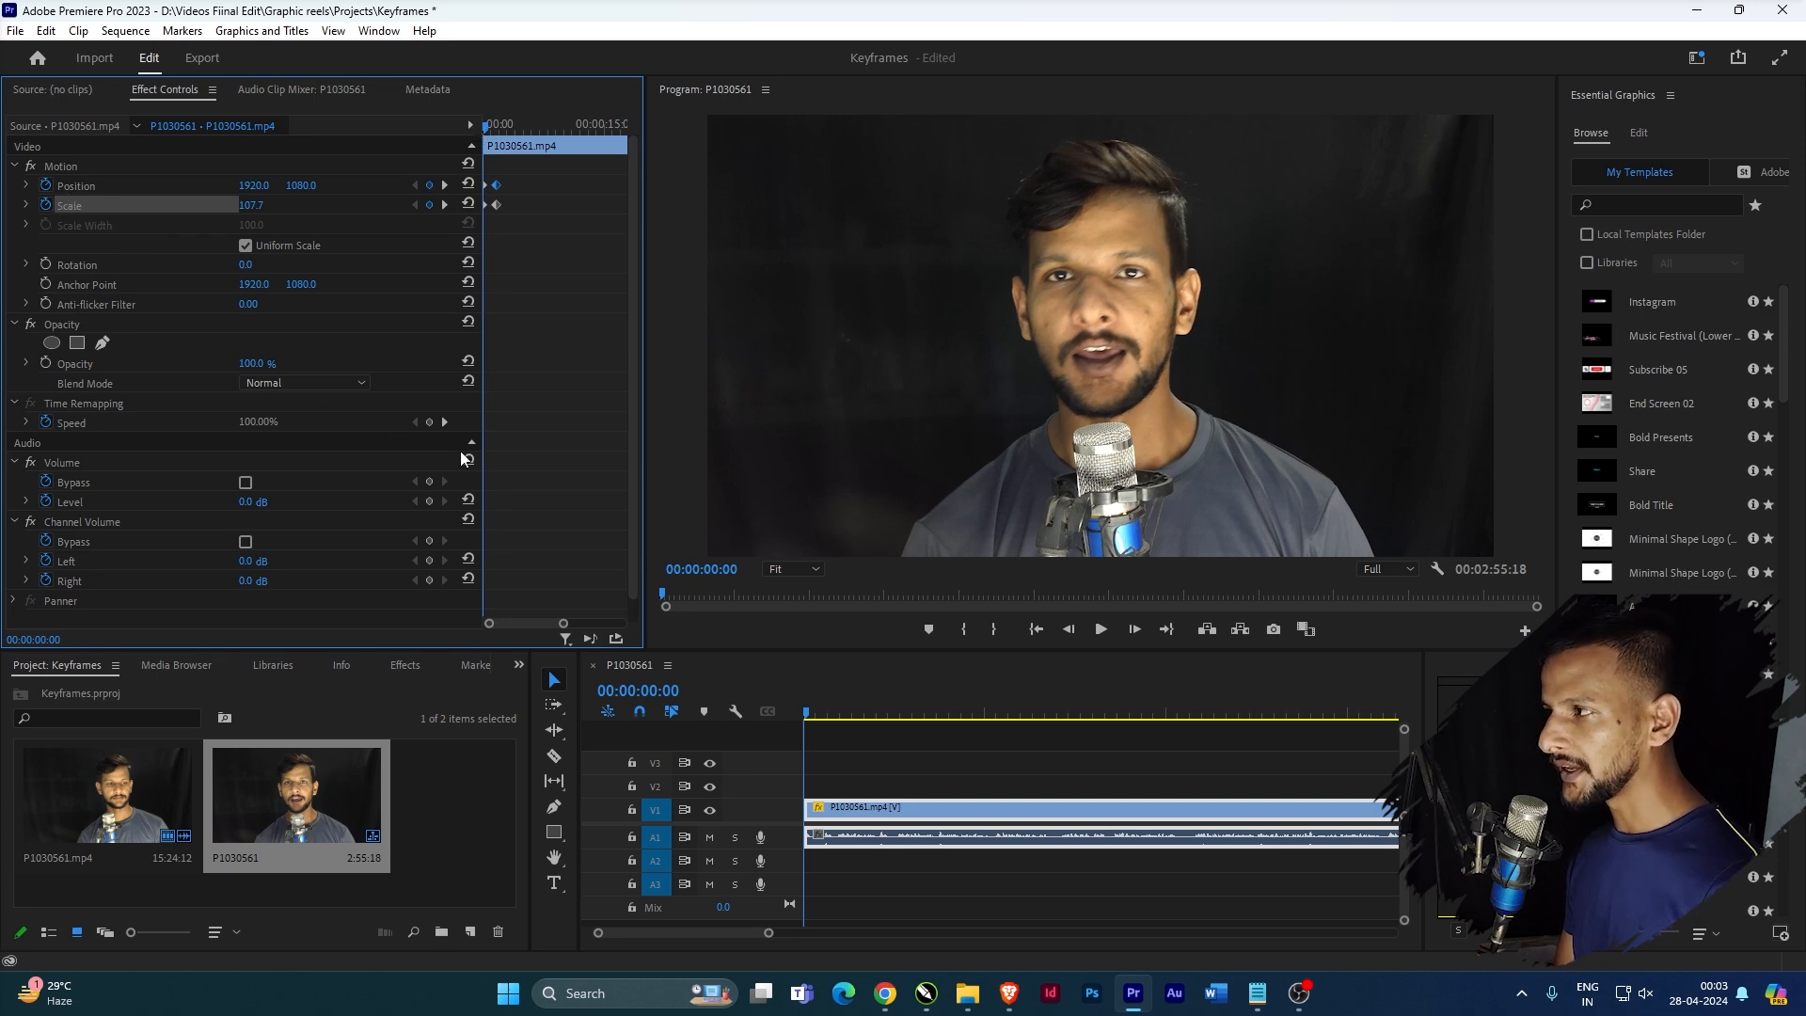
{"action": "key", "text": "space"}
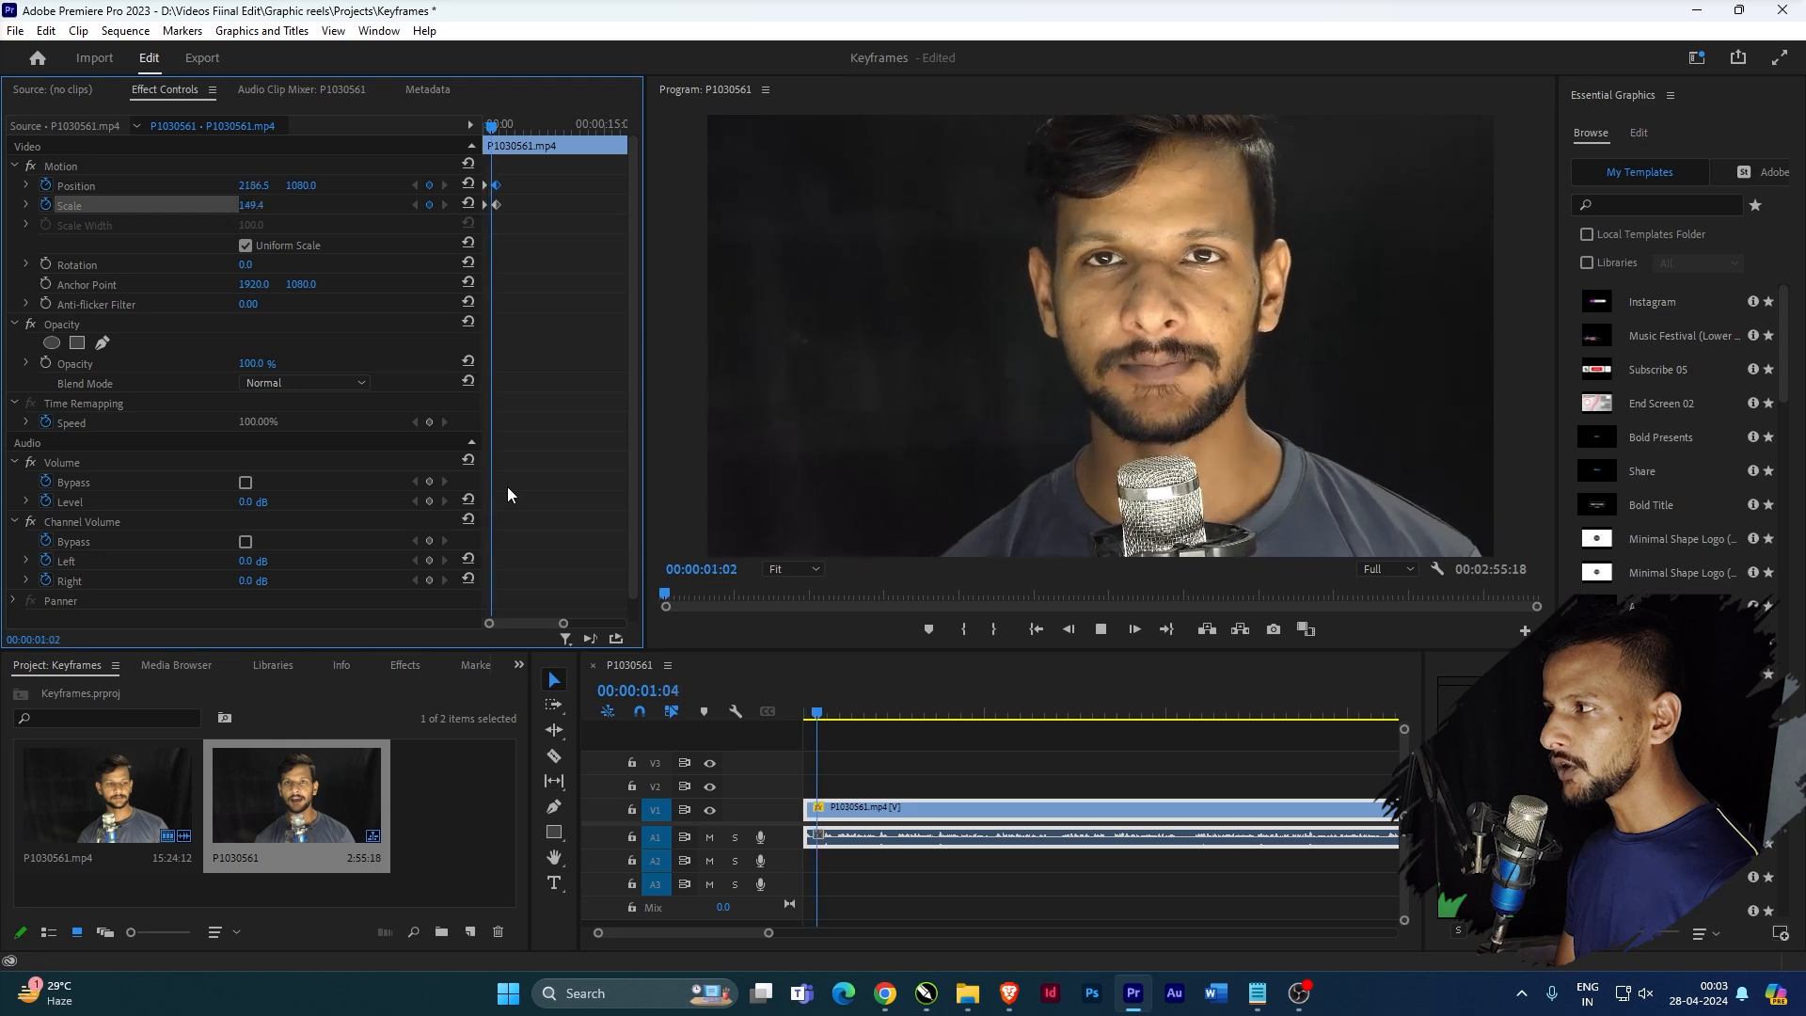
{"action": "key", "text": "space"}
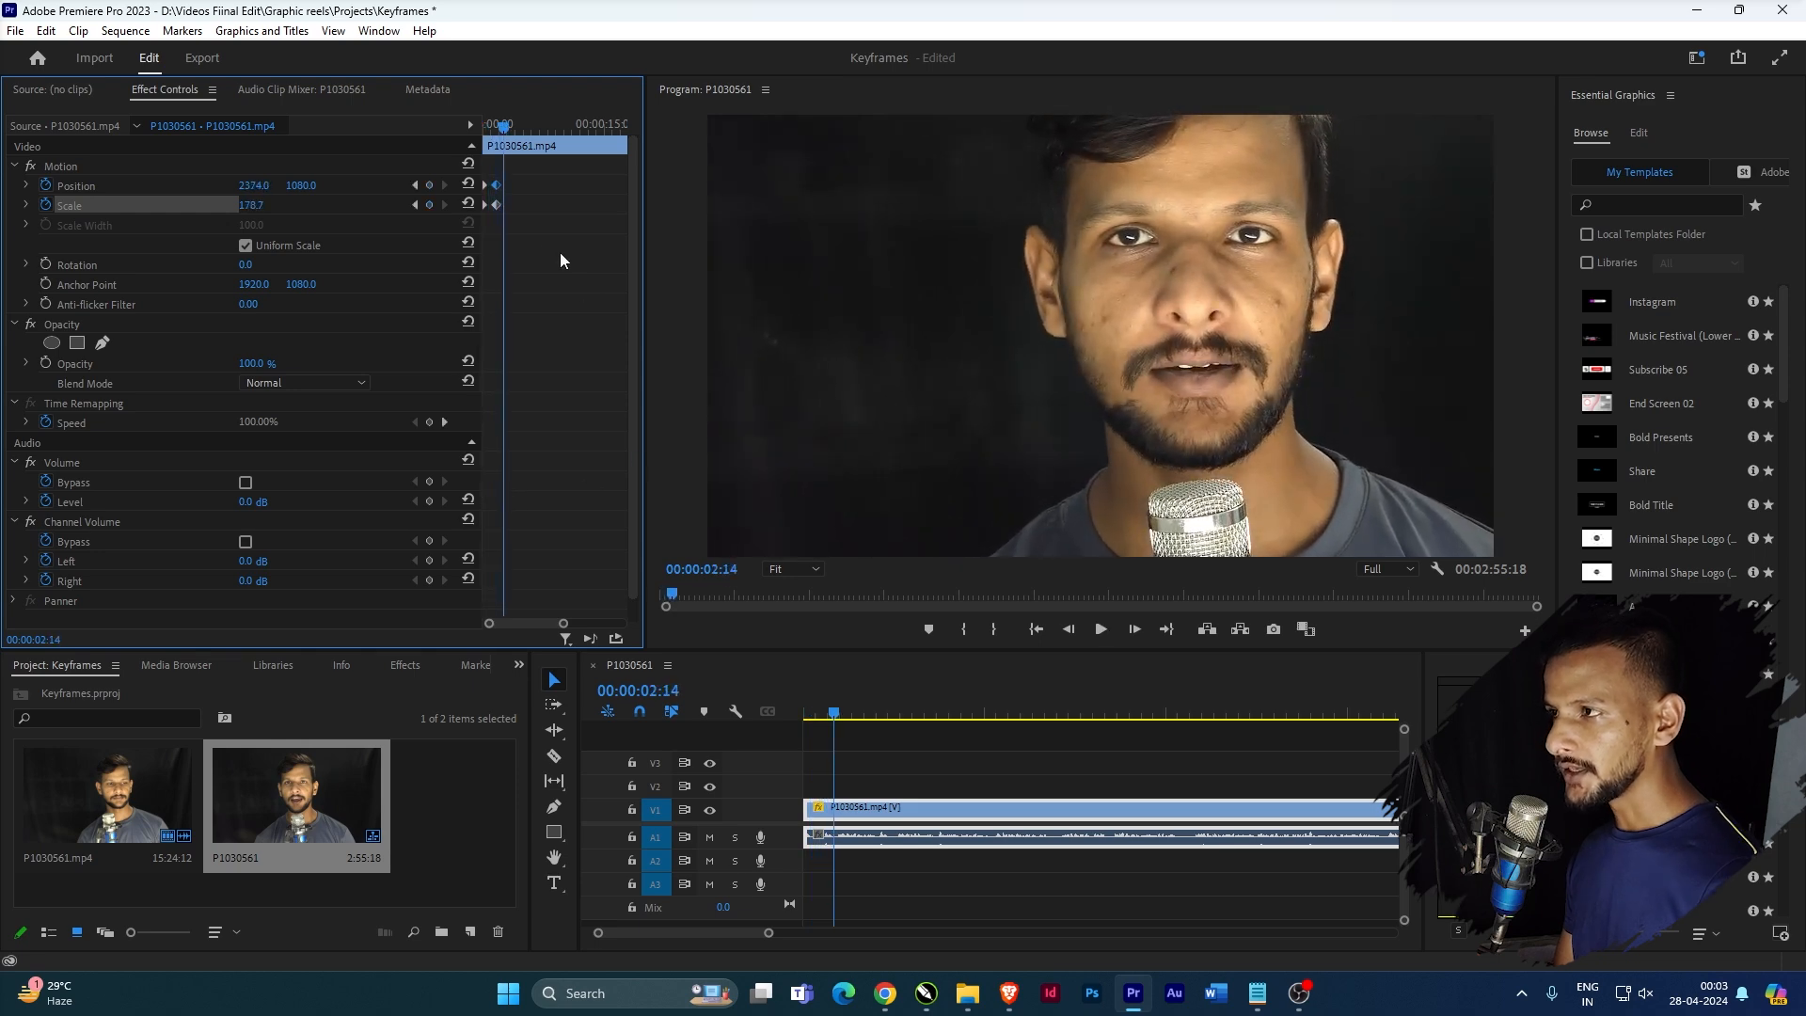
- Move the second Position and Scale keyframes together to about 00:00:04:13 to slow the animation, and play it from the start
{"action": "left_click_drag", "start_coordinate": [494, 235], "coordinate": [517, 187]}
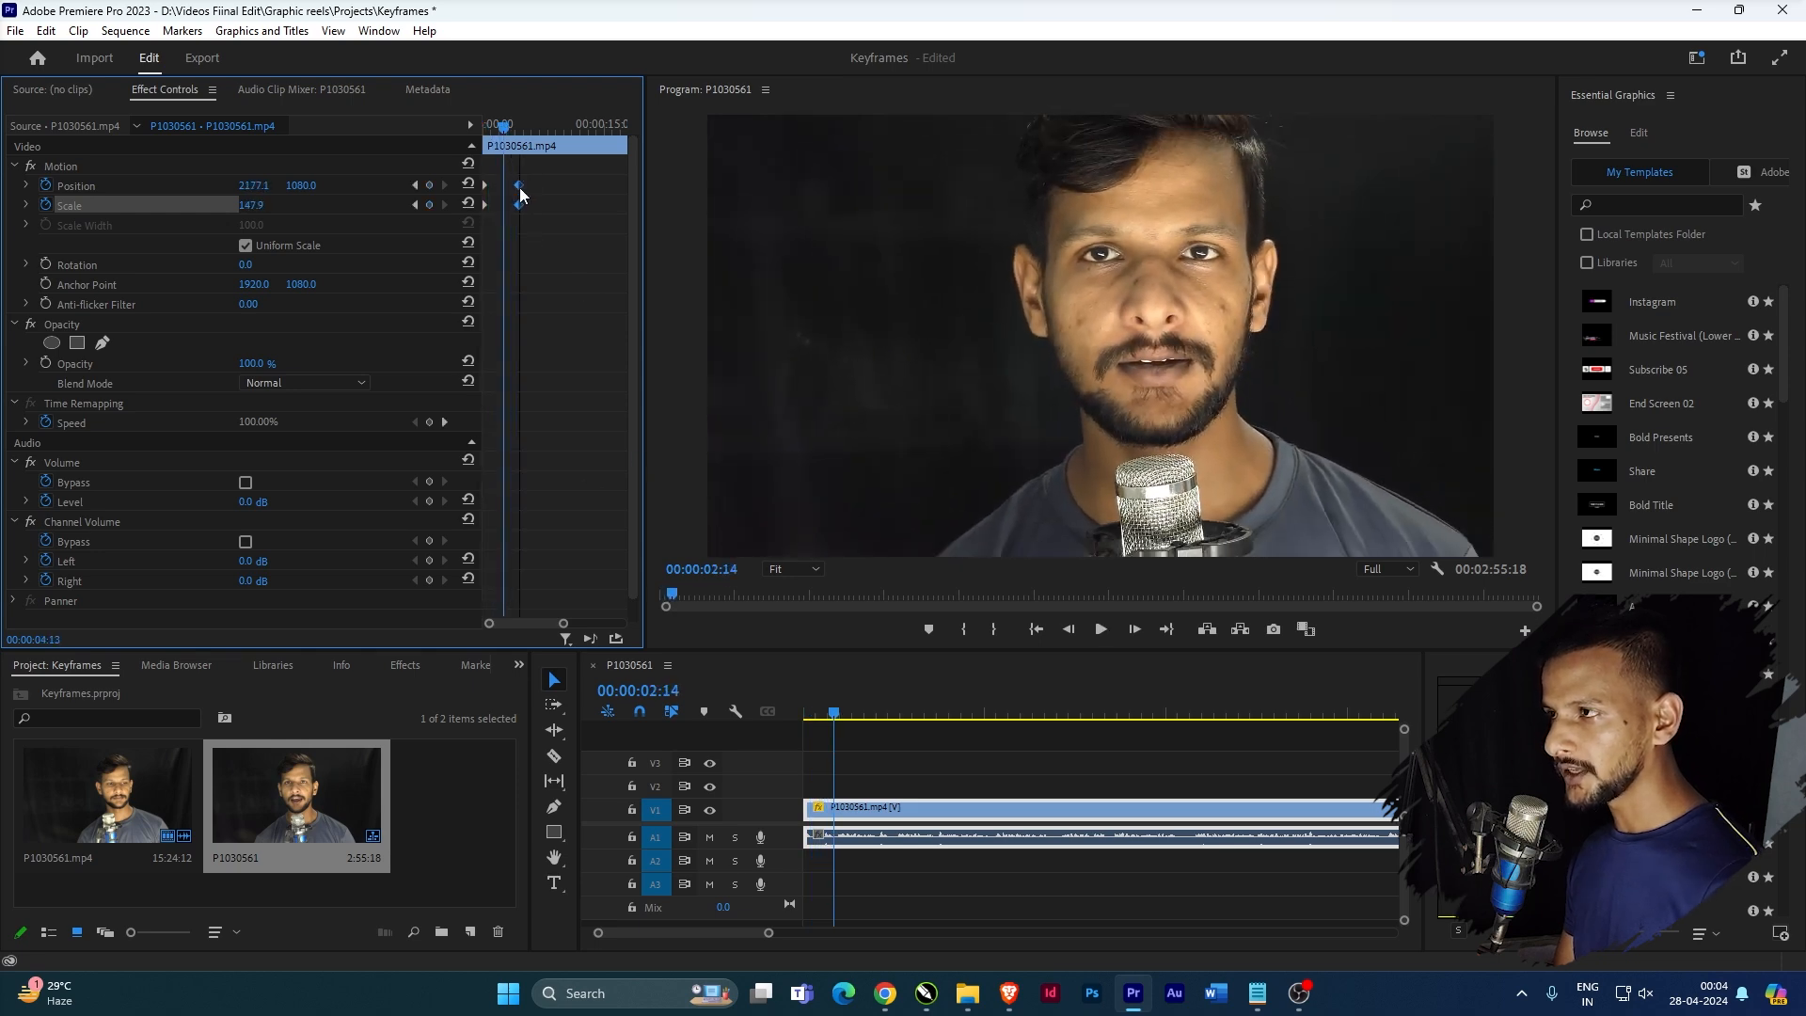
{"action": "key", "text": "Home"}
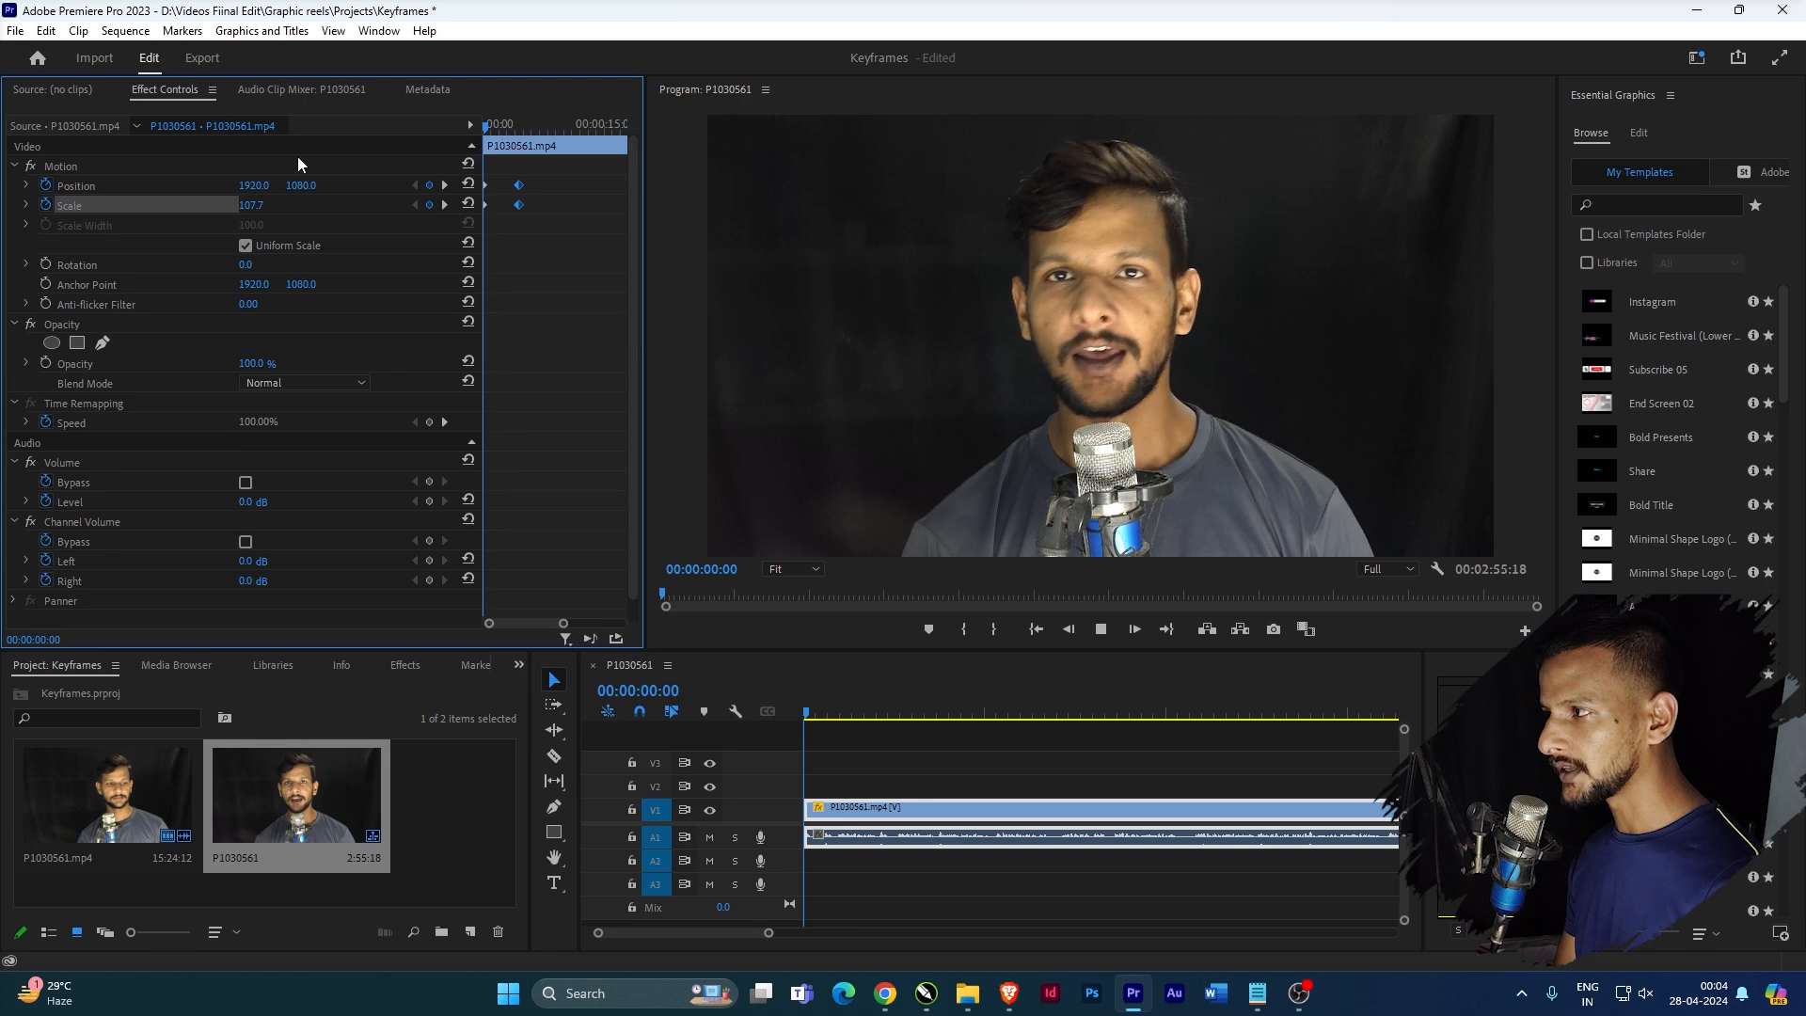
{"action": "key", "text": "space"}
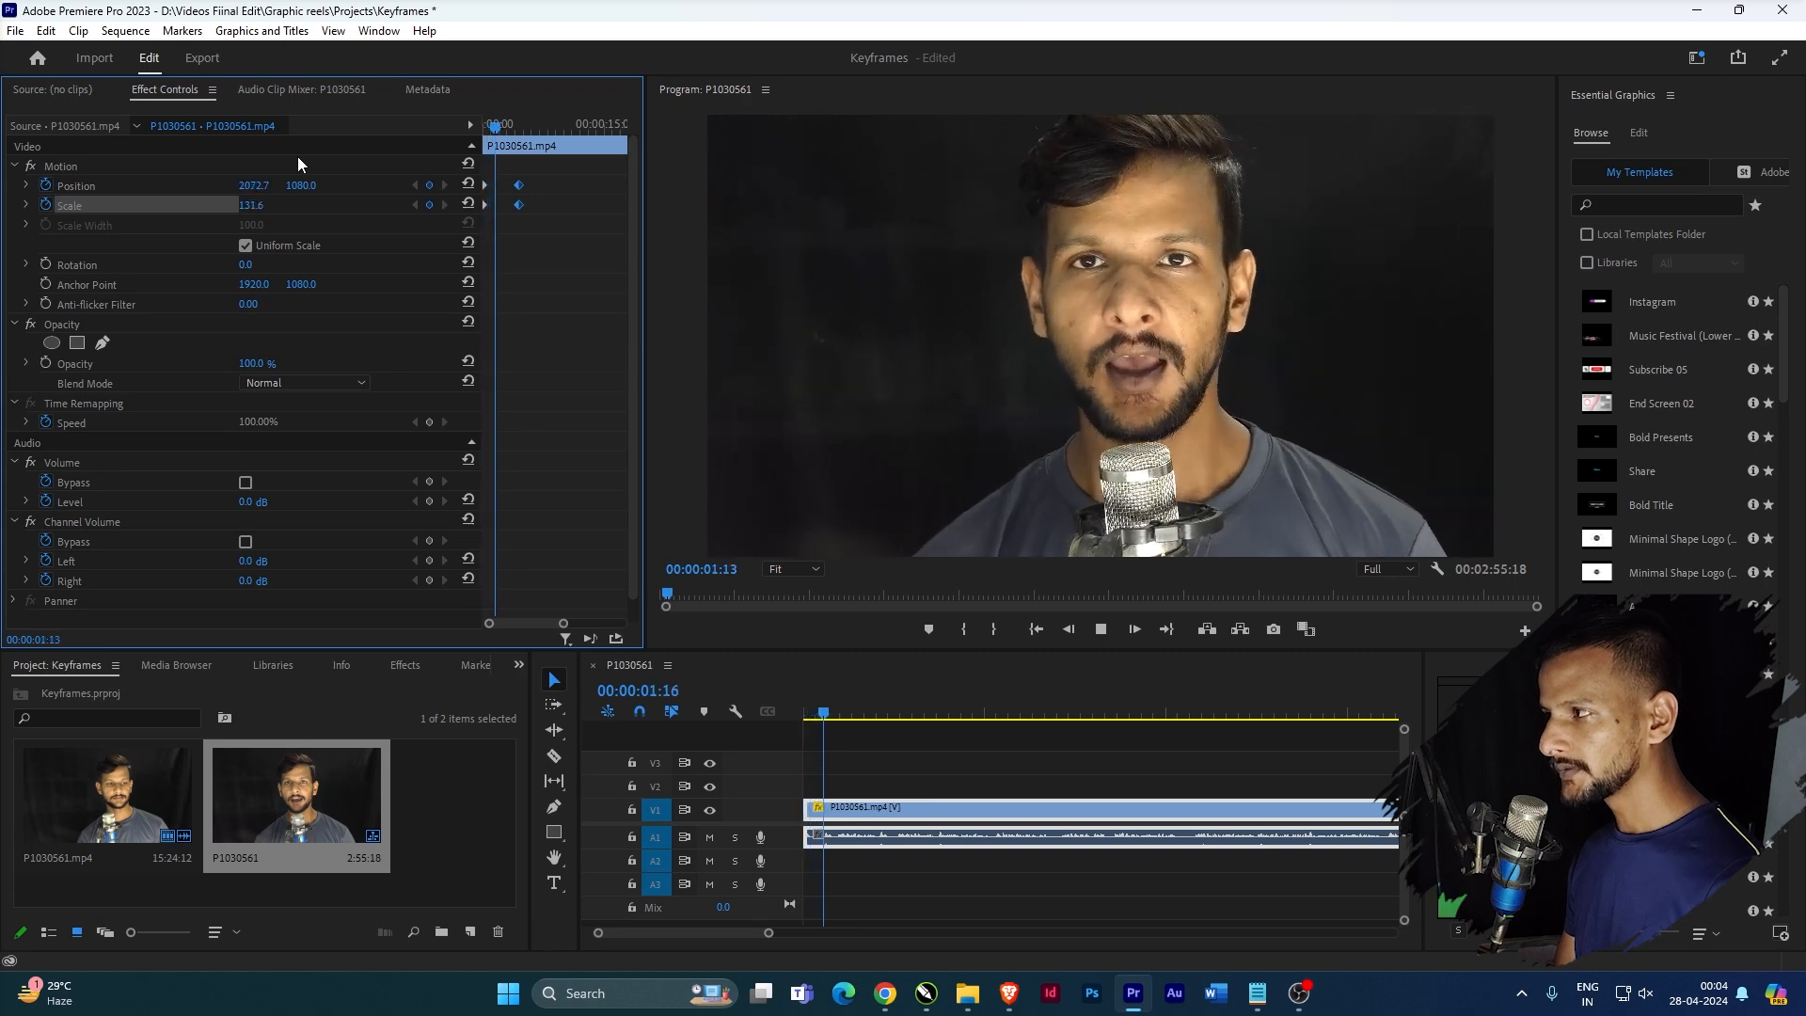
{"action": "key", "text": "space"}
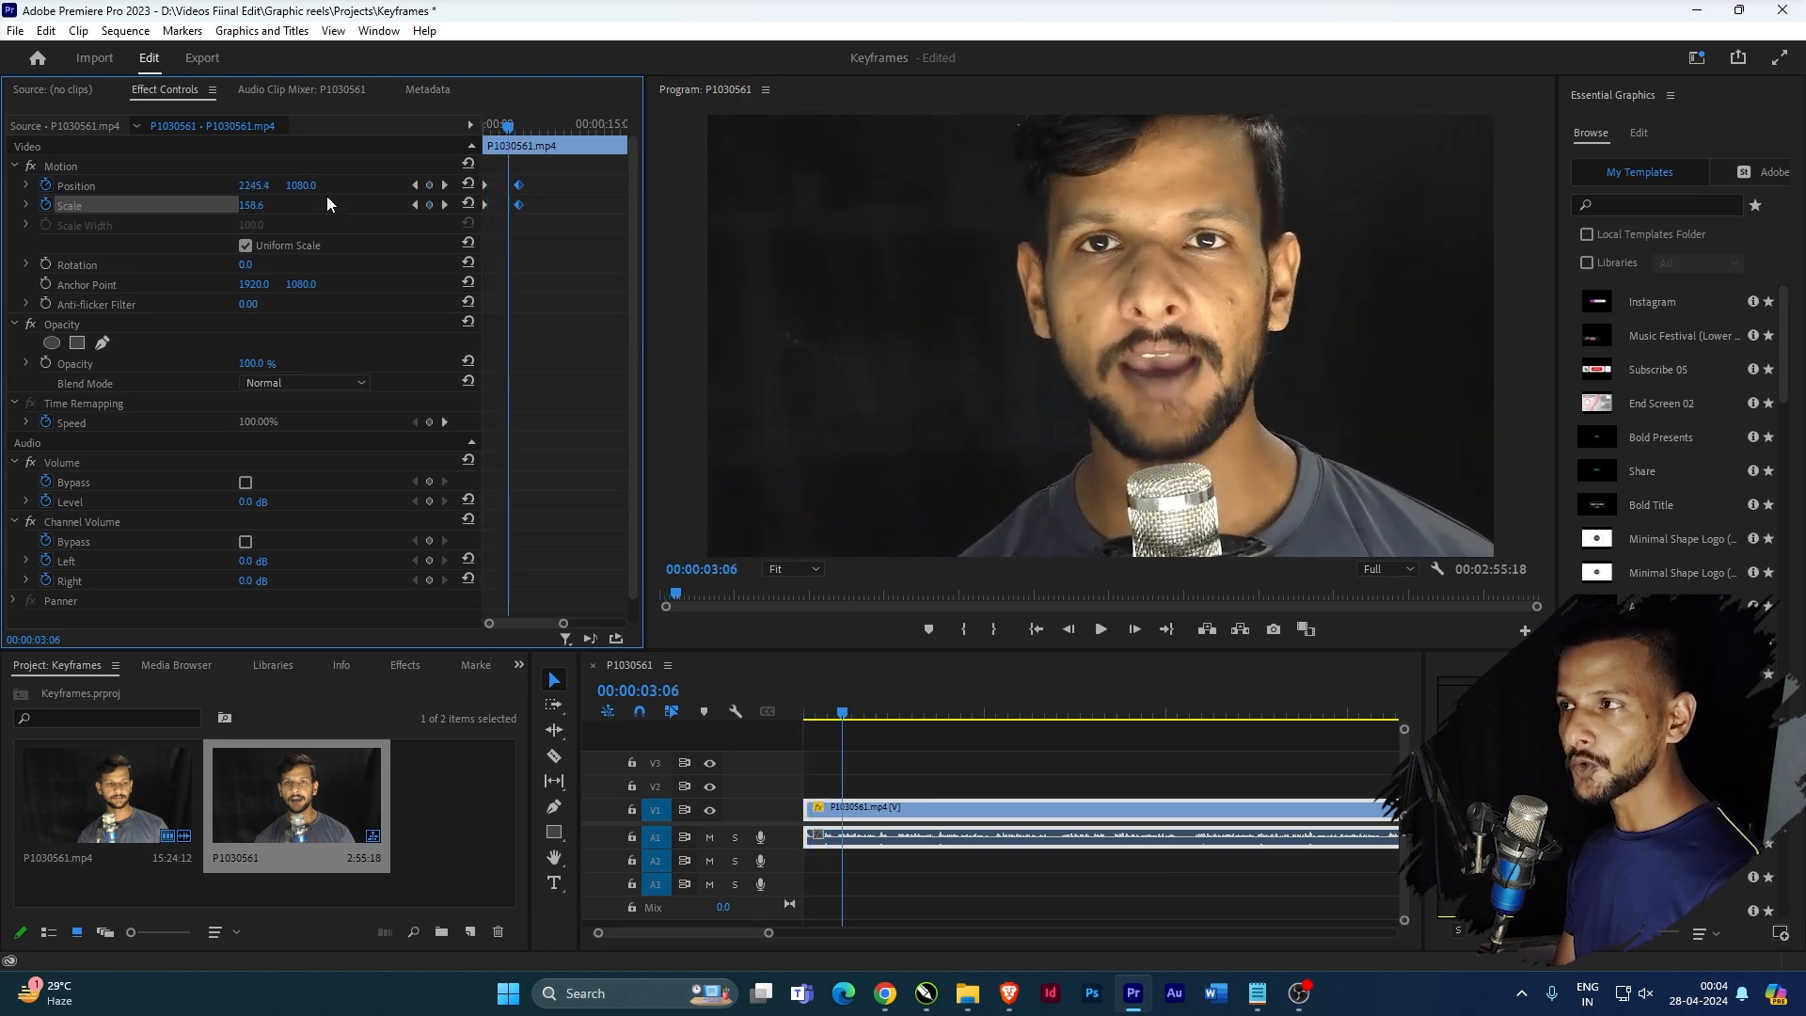
{"action": "left_click_drag", "start_coordinate": [511, 129], "coordinate": [355, 137]}
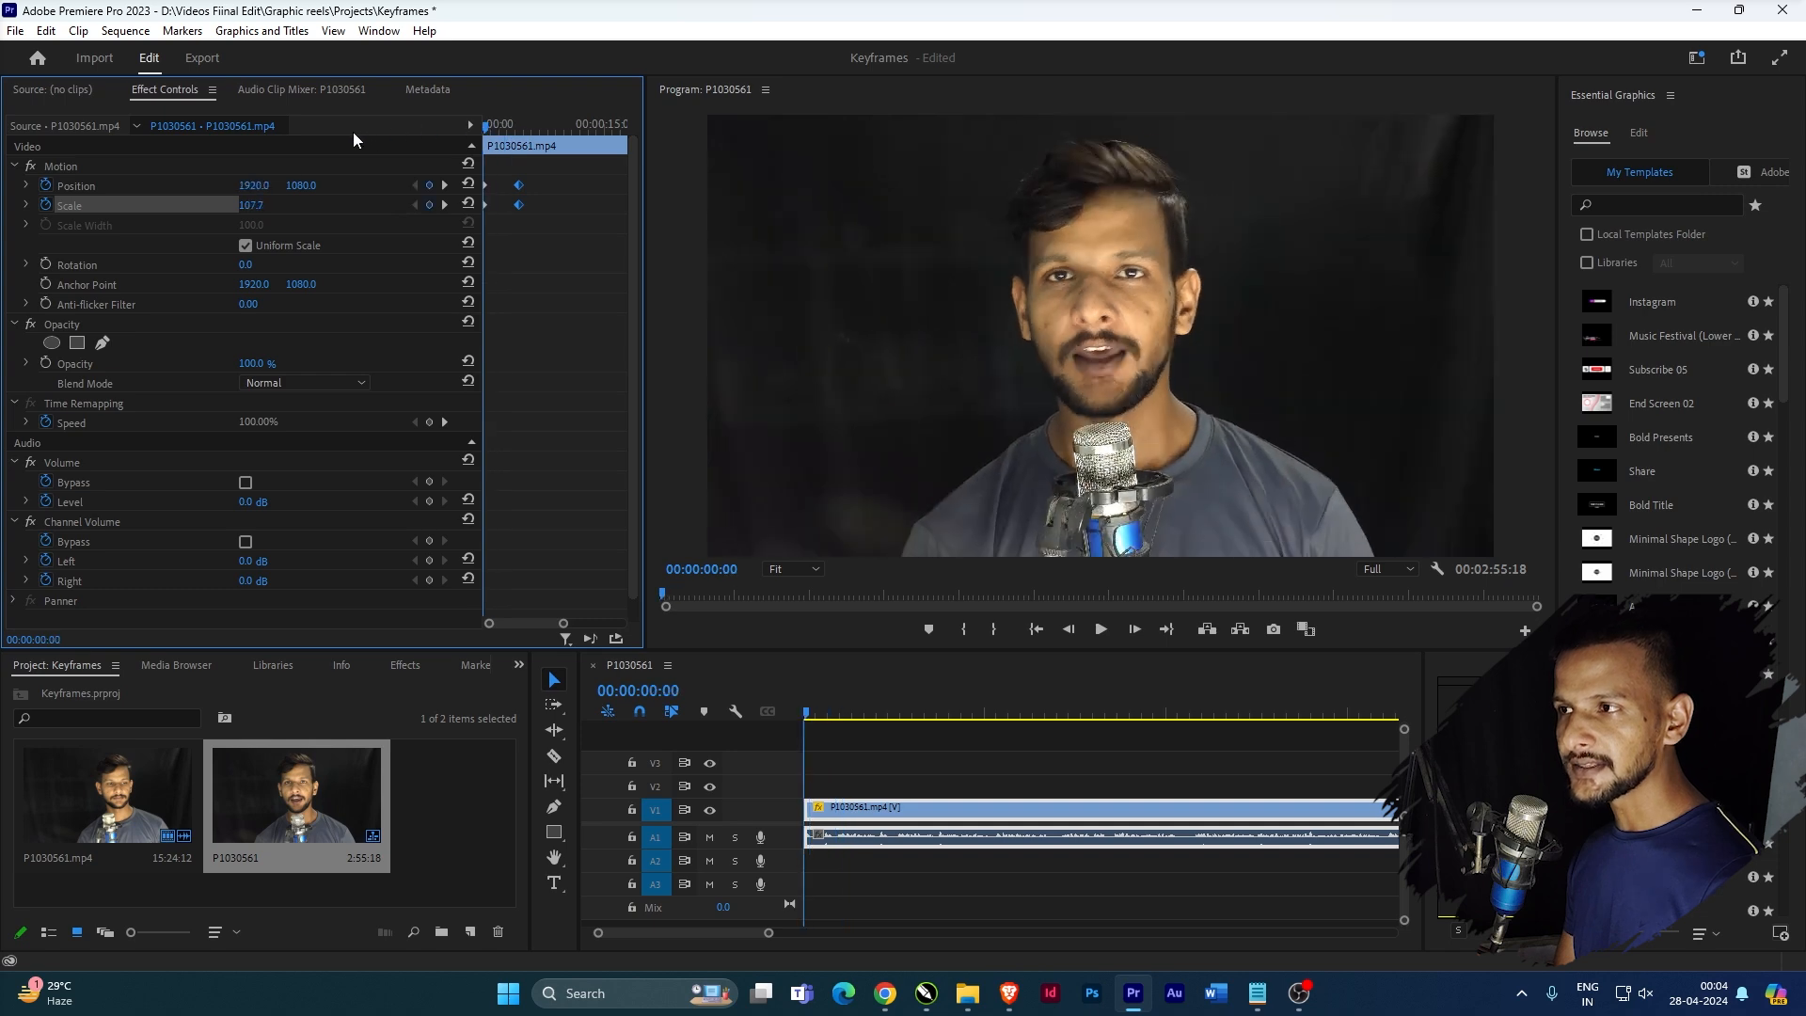
- Keyframe the clip's Rotation from 0.0 at the sequence start to 1x1.0° at 00:00:04:04, and play the spin from the start
{"action": "left_click", "coordinate": [44, 265]}
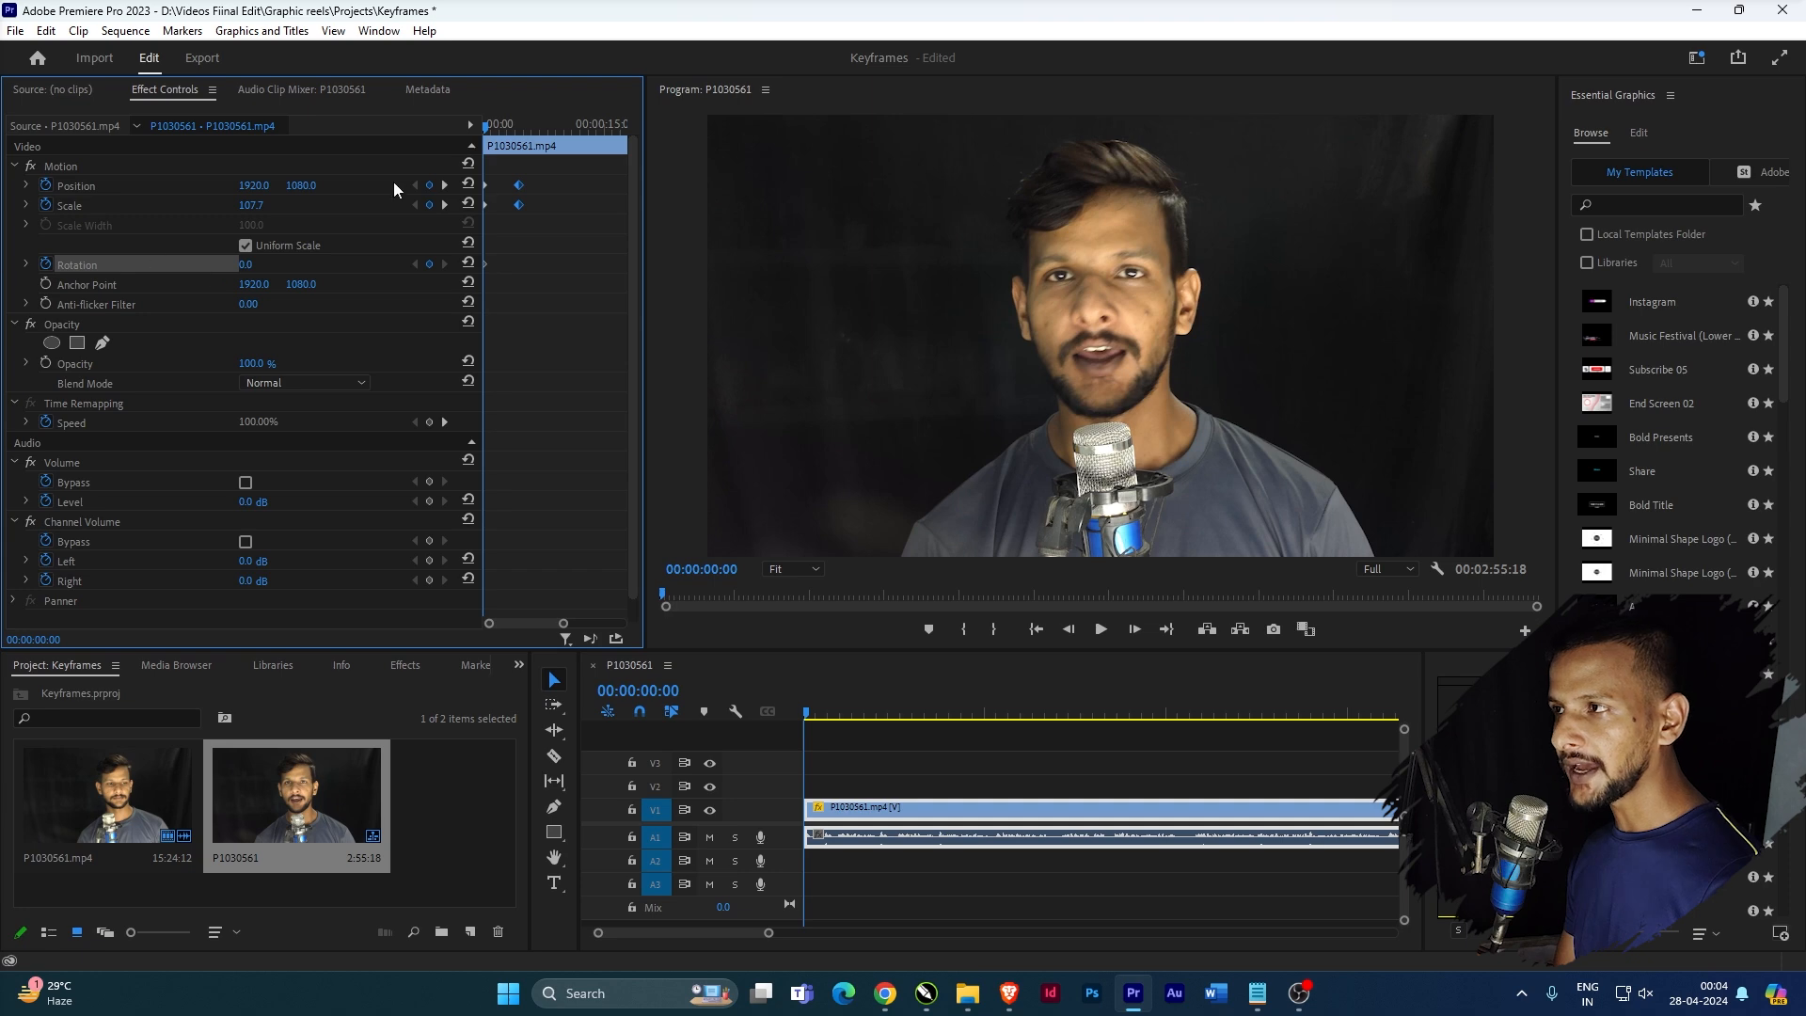
{"action": "left_click_drag", "start_coordinate": [488, 135], "coordinate": [518, 131]}
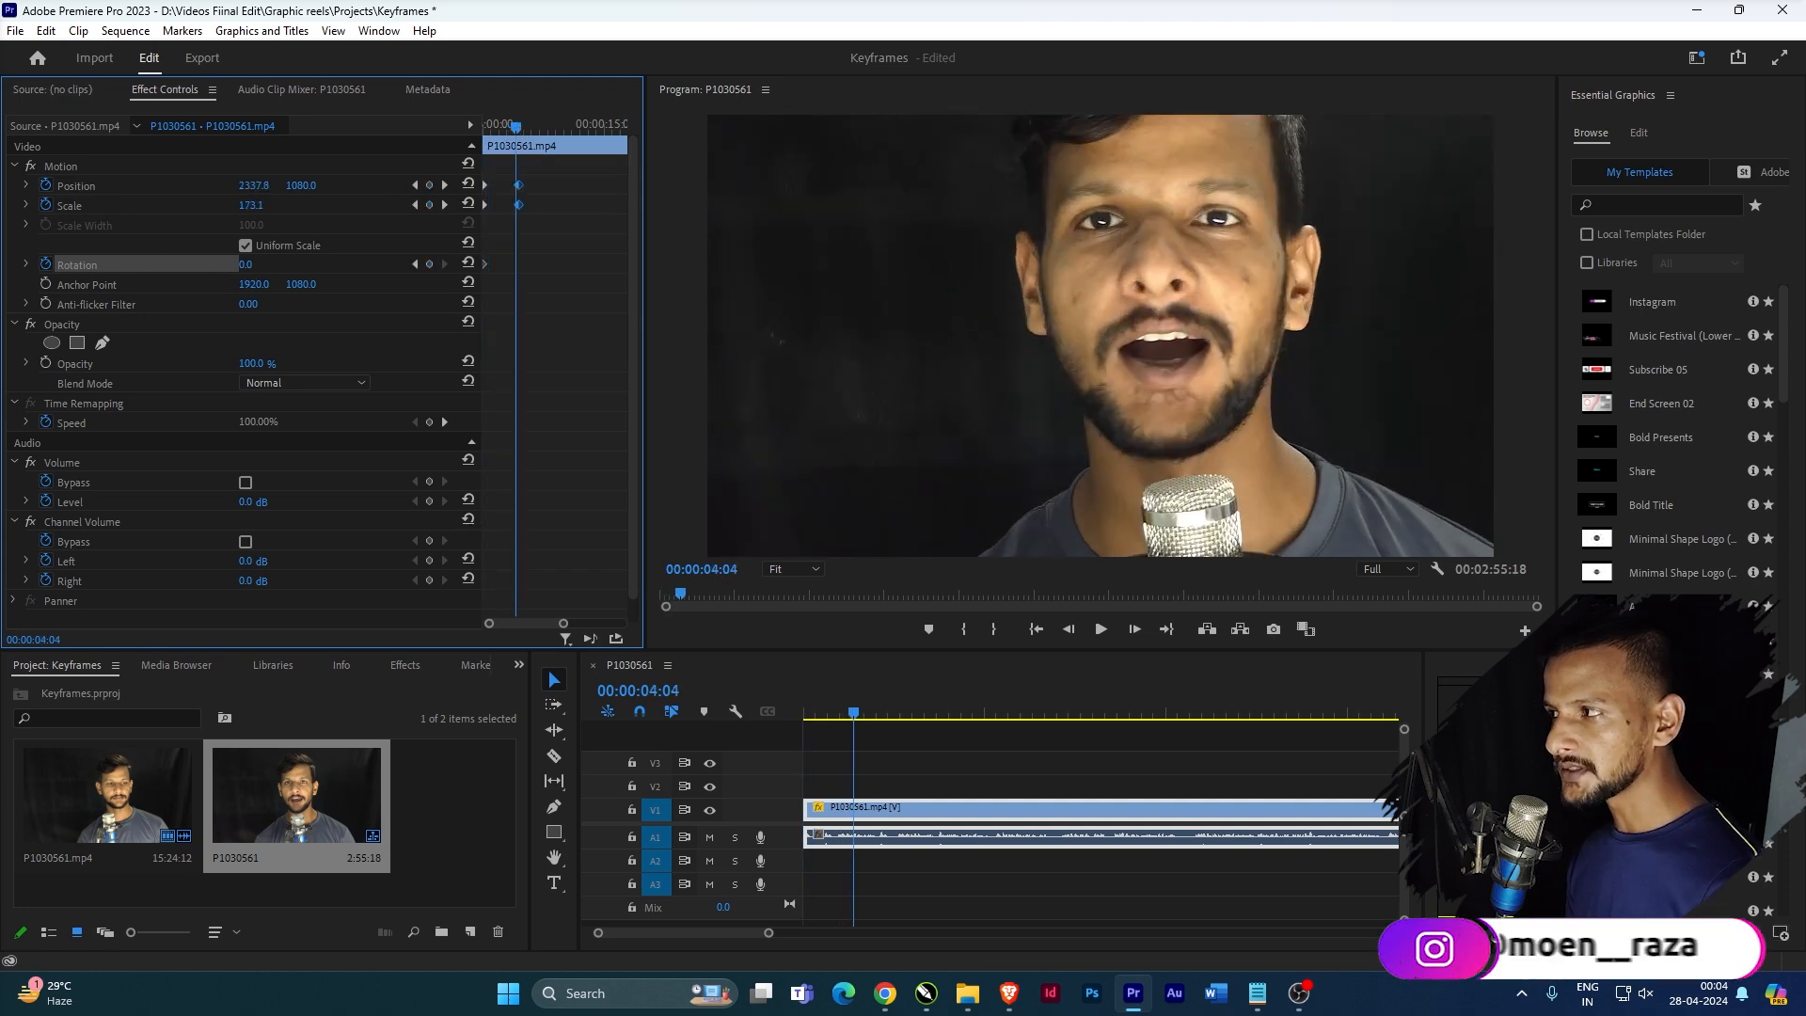
{"action": "left_click_drag", "start_coordinate": [245, 265], "coordinate": [584, 264]}
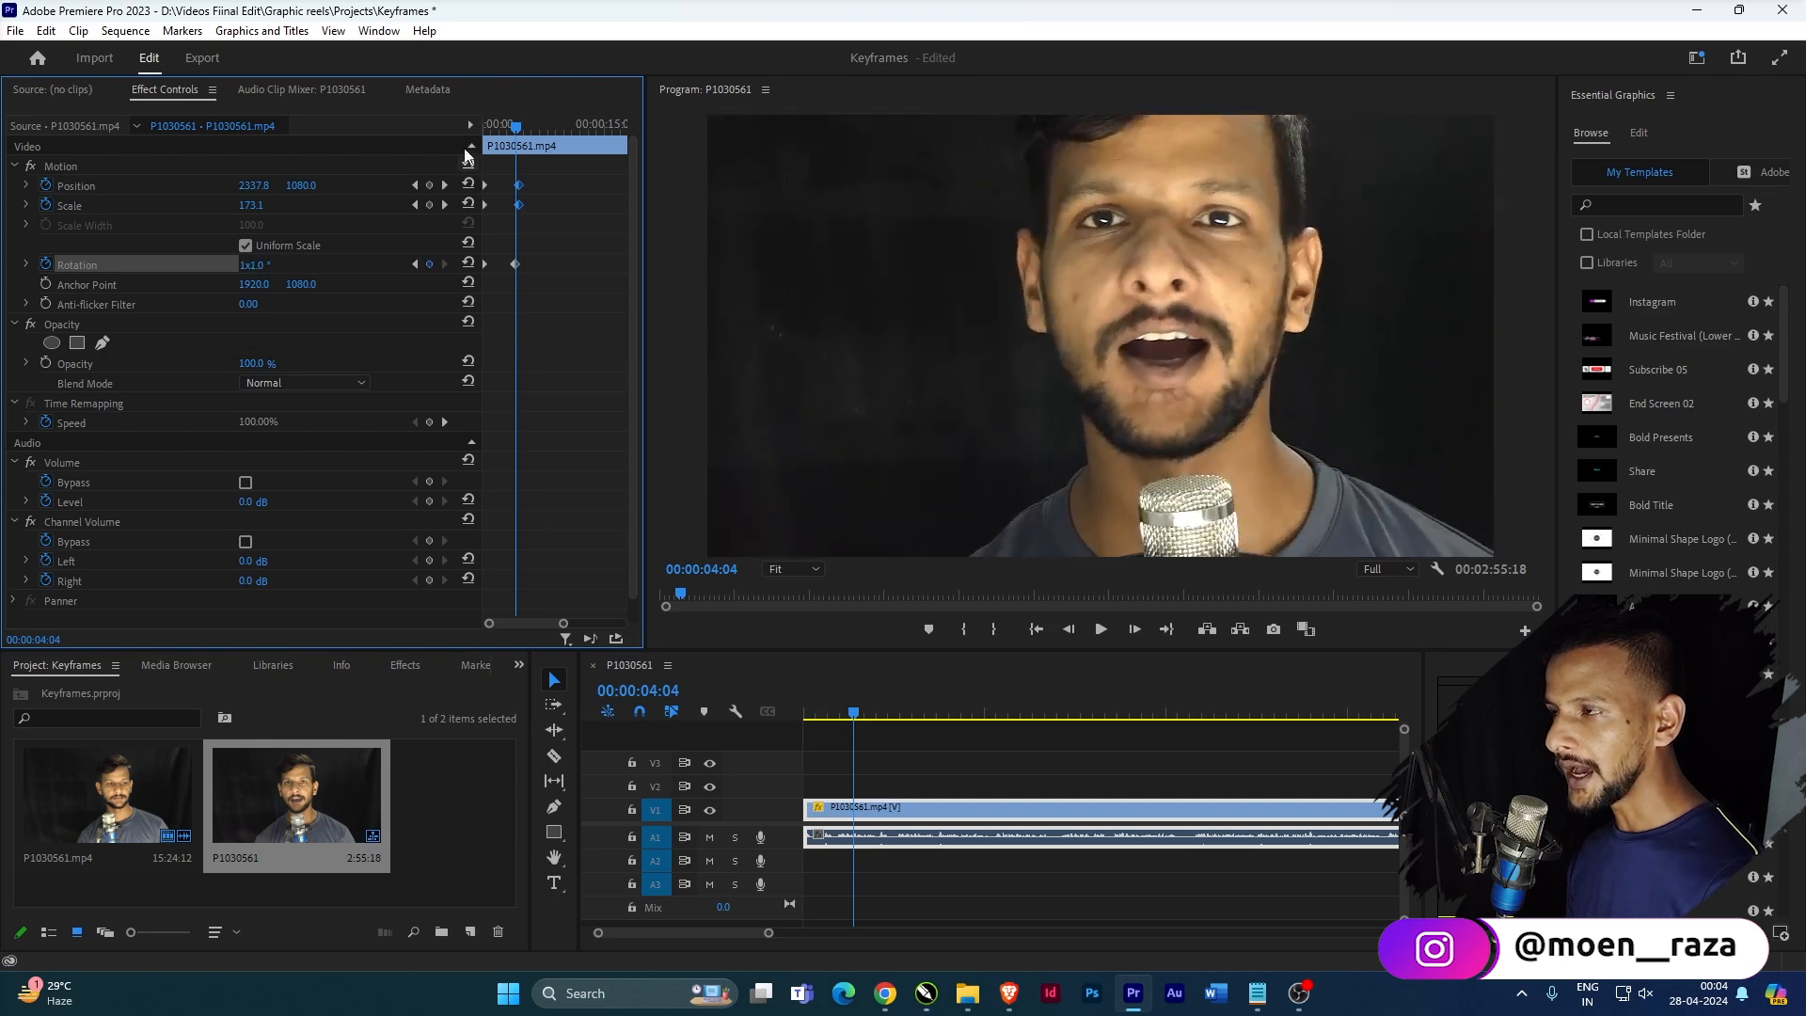
{"action": "left_click_drag", "start_coordinate": [503, 127], "coordinate": [272, 130]}
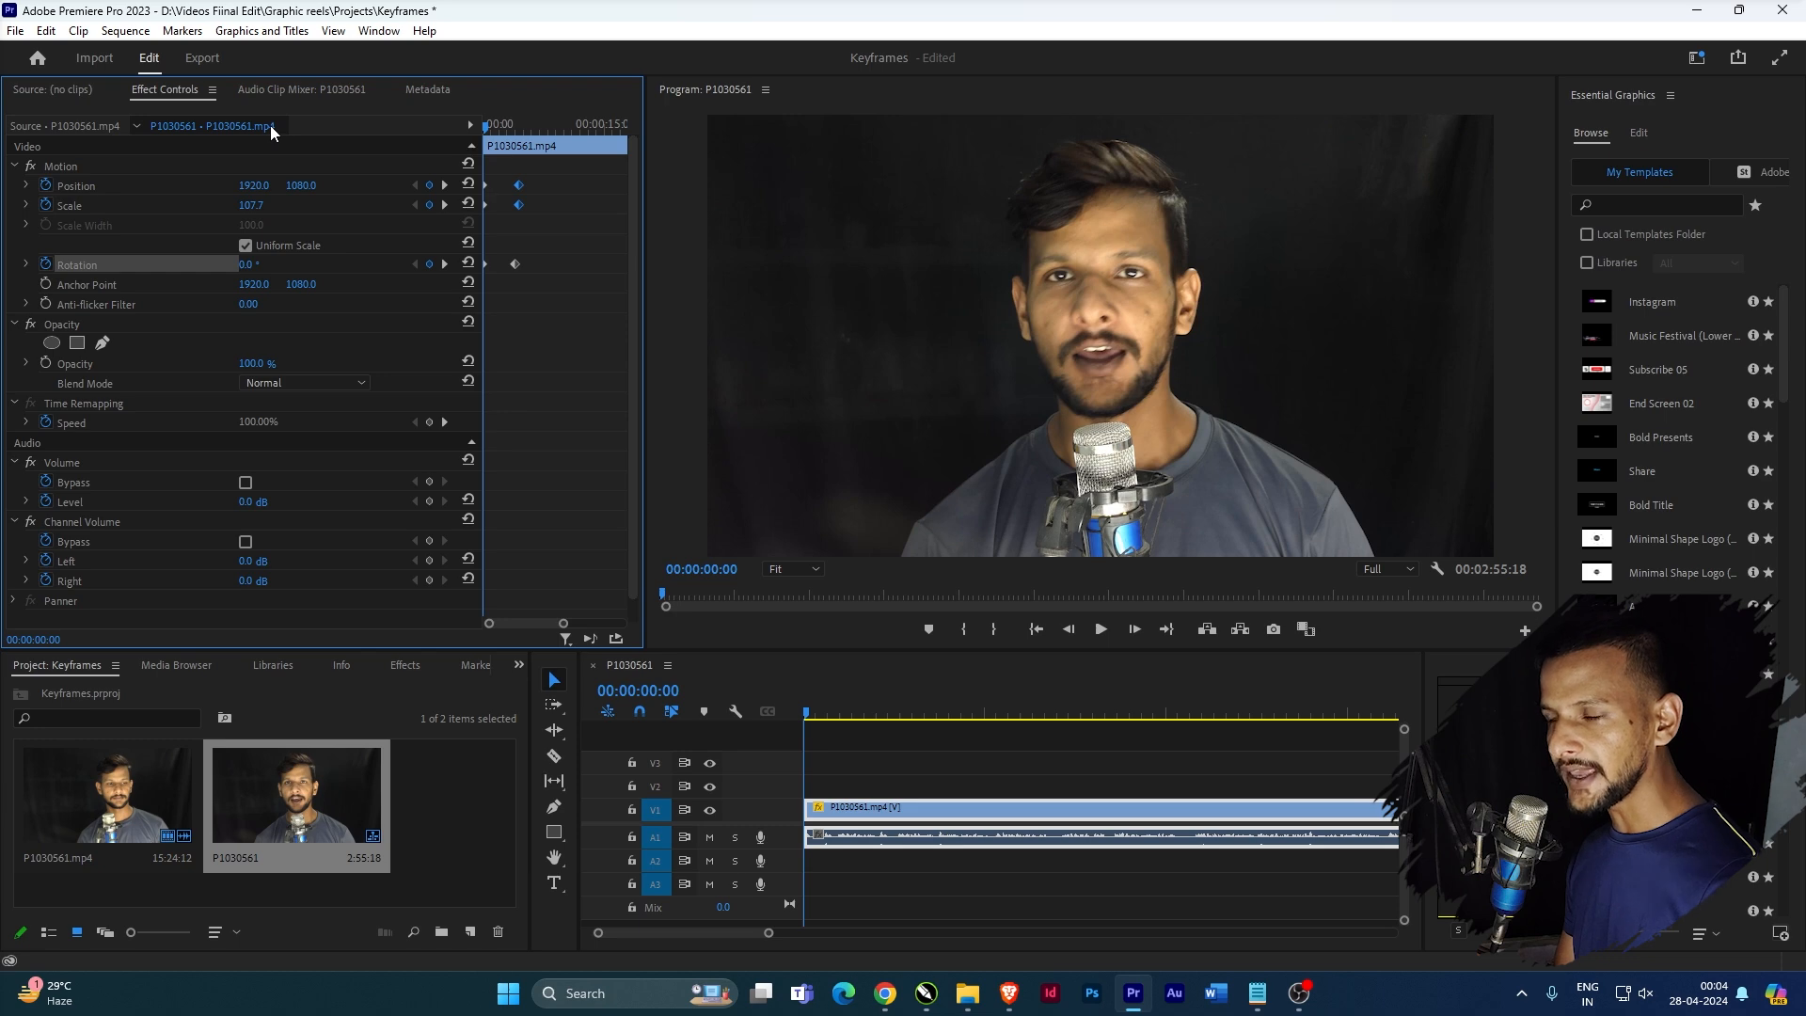
{"action": "key", "text": "space"}
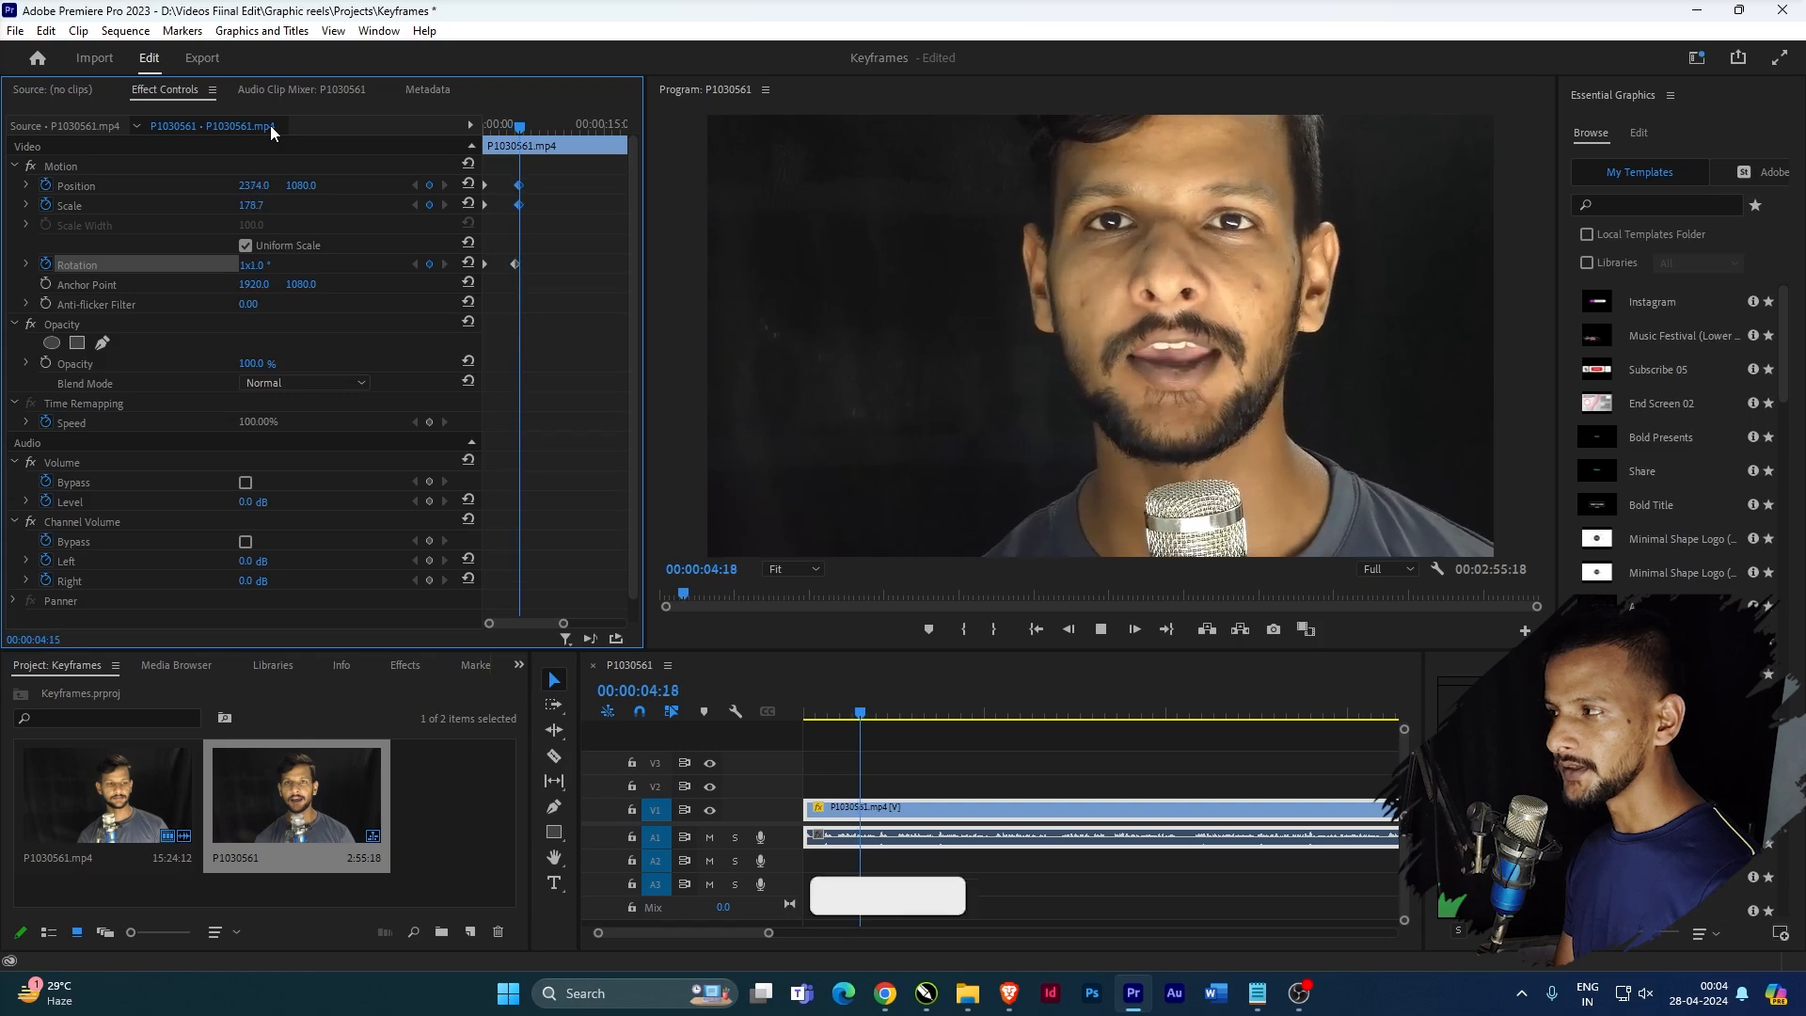
{"action": "key", "text": "space"}
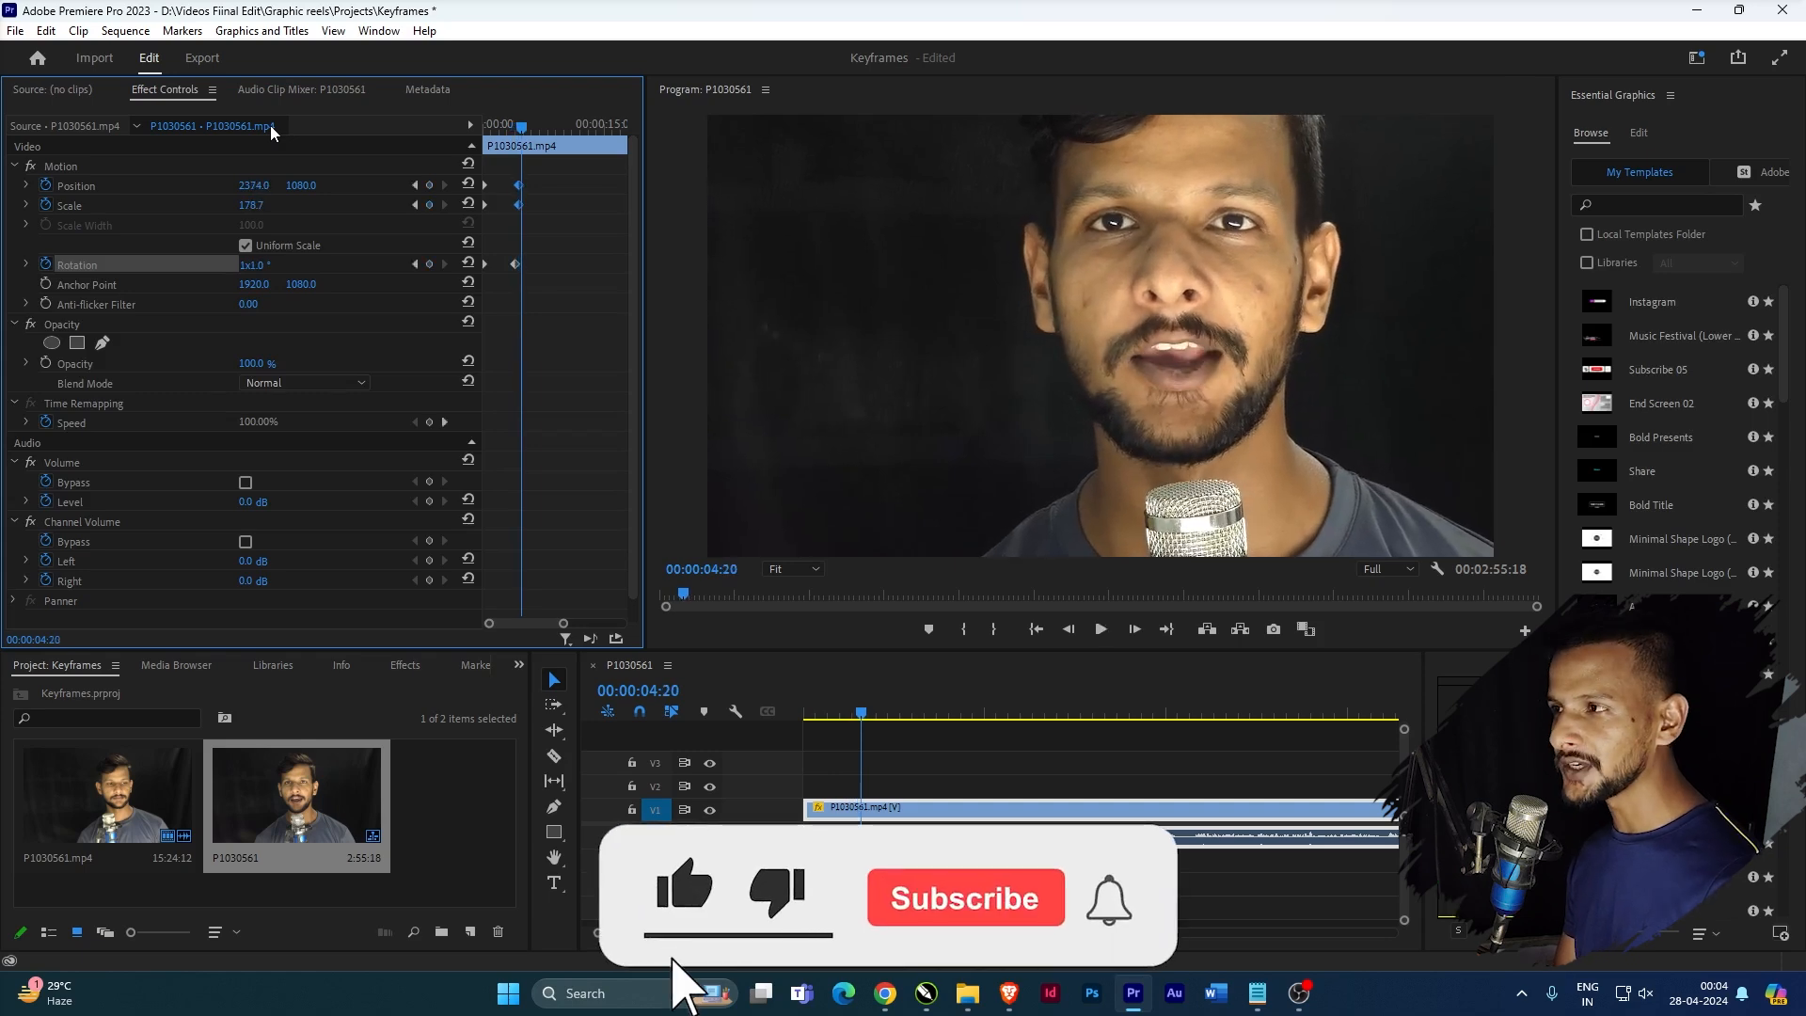
- Delete both Rotation keyframes
{"action": "left_click_drag", "start_coordinate": [561, 245], "coordinate": [437, 302]}
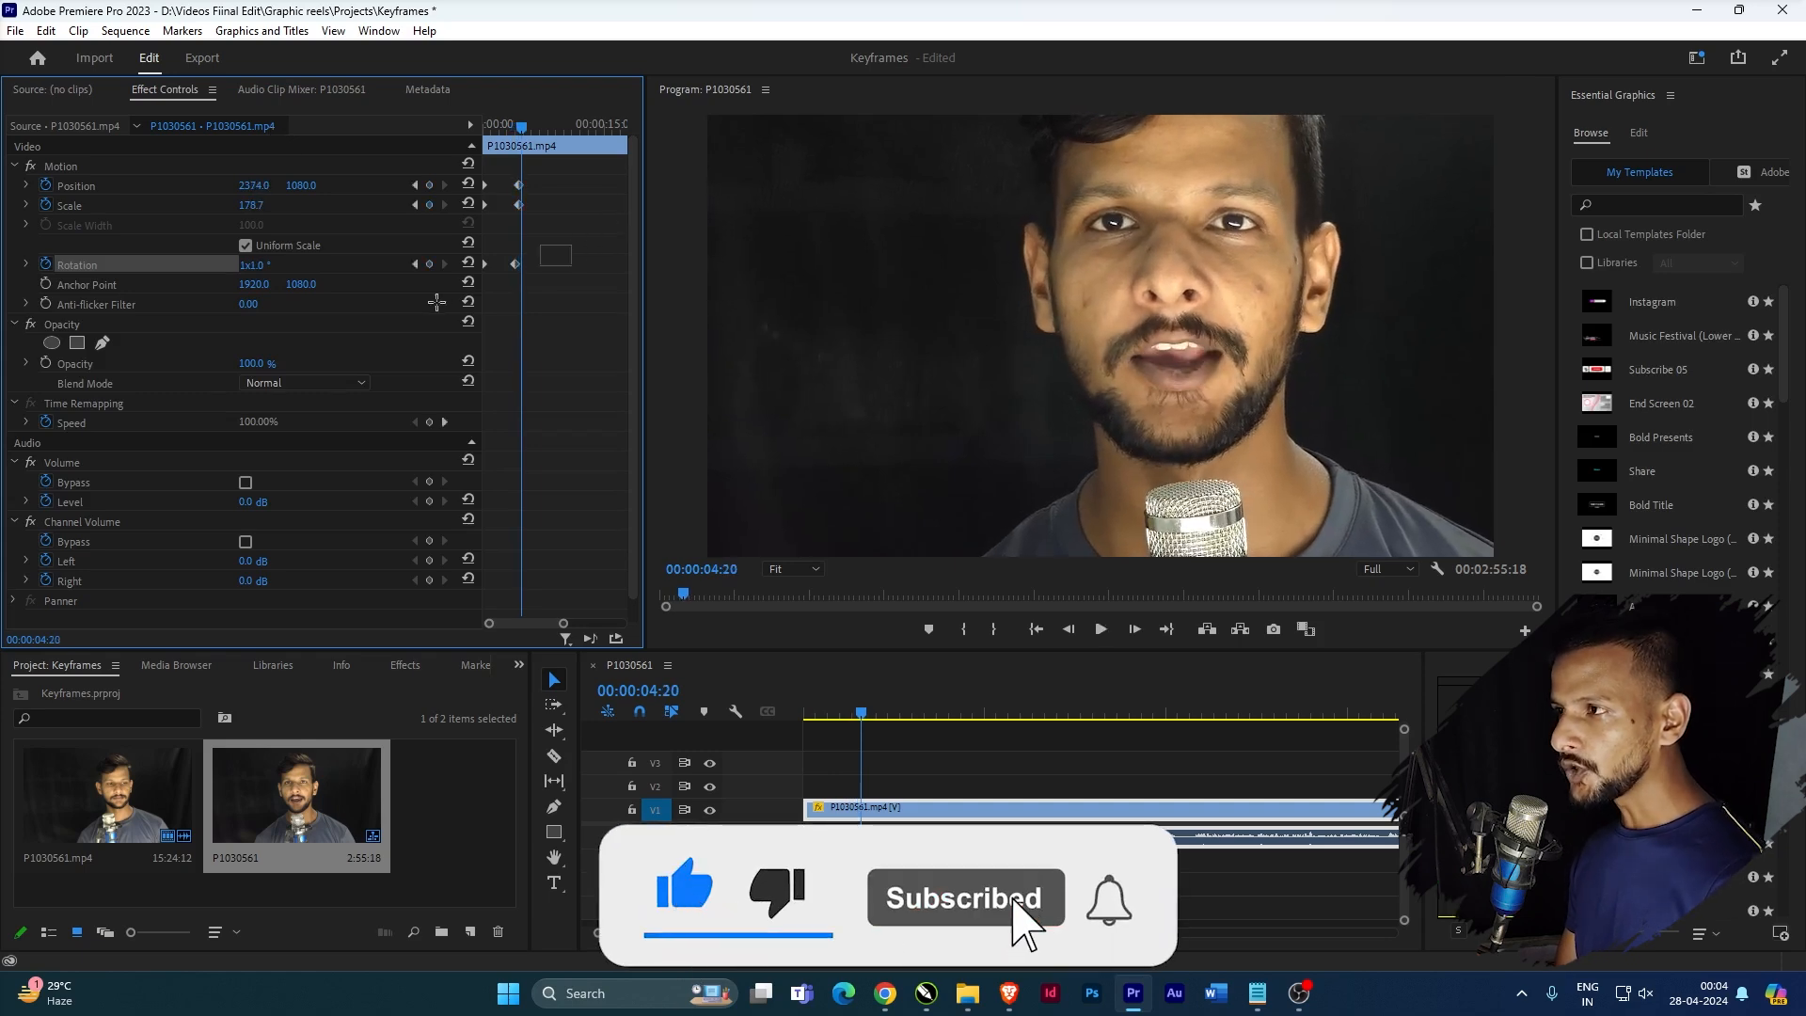
{"action": "key", "text": "Delete"}
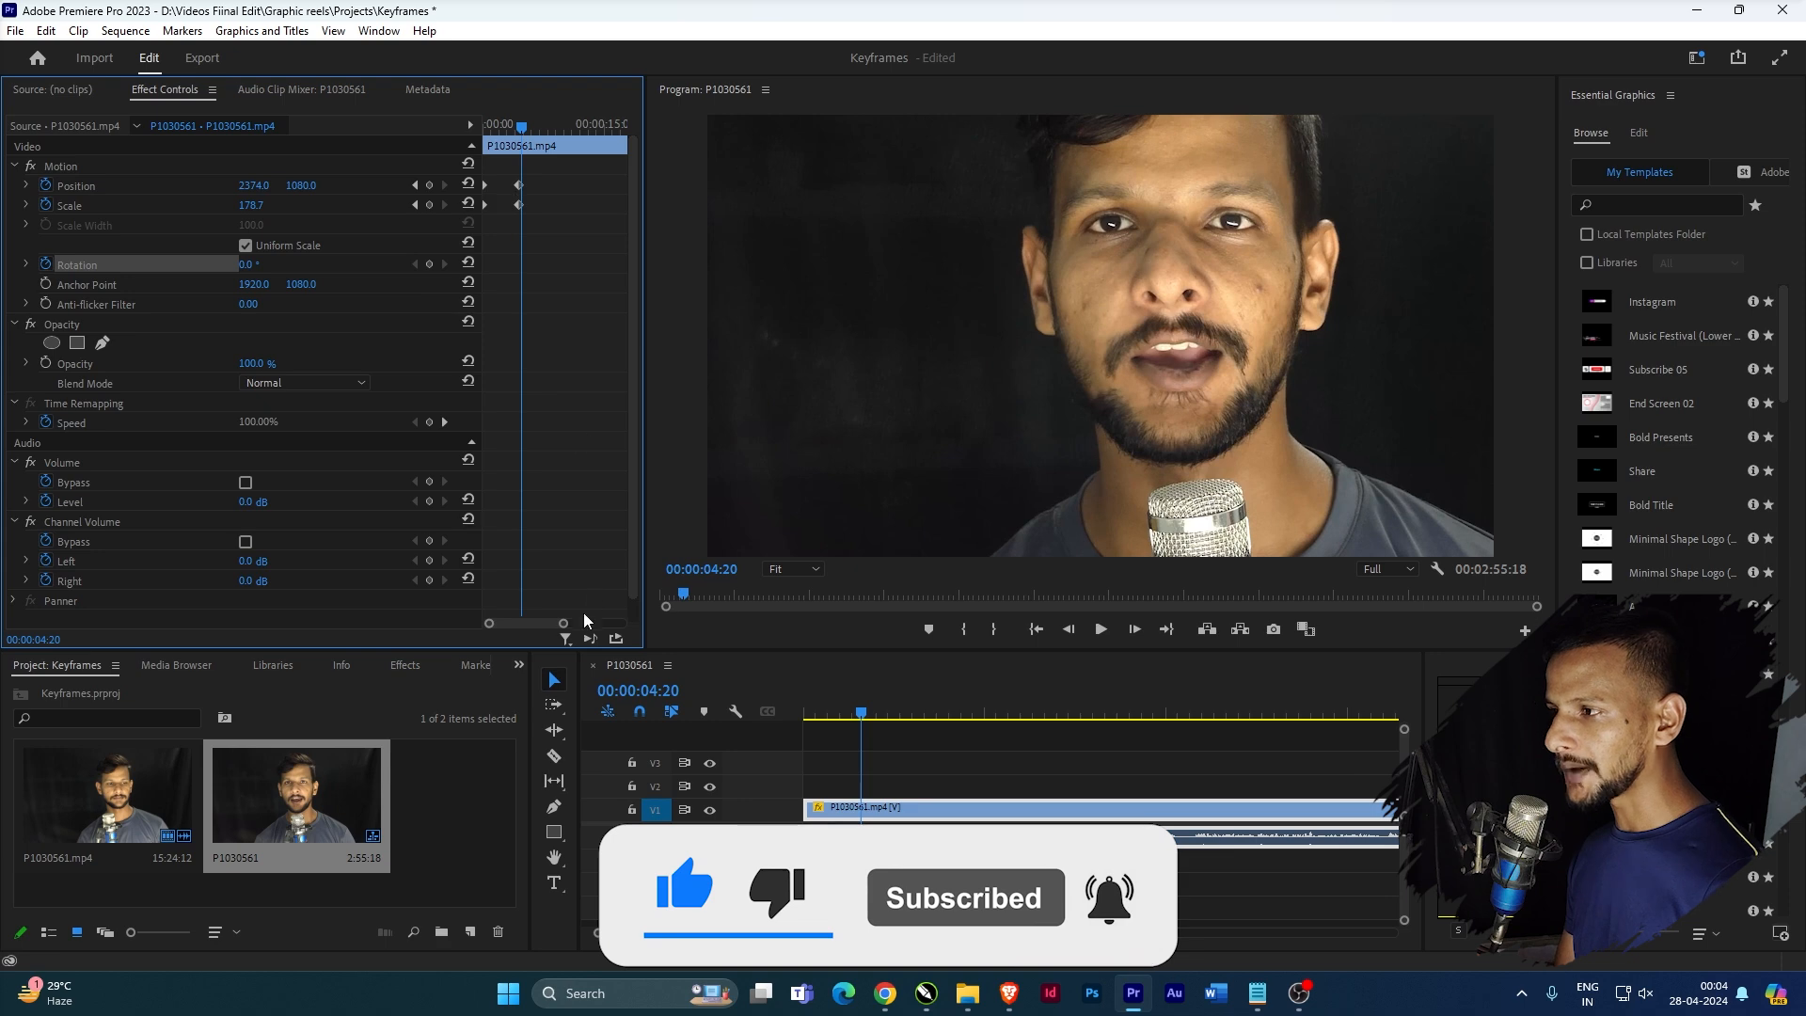
- Apply Ease In and Ease Out temporal interpolation to all Position and Scale keyframes
{"action": "left_click_drag", "start_coordinate": [567, 623], "coordinate": [552, 625]}
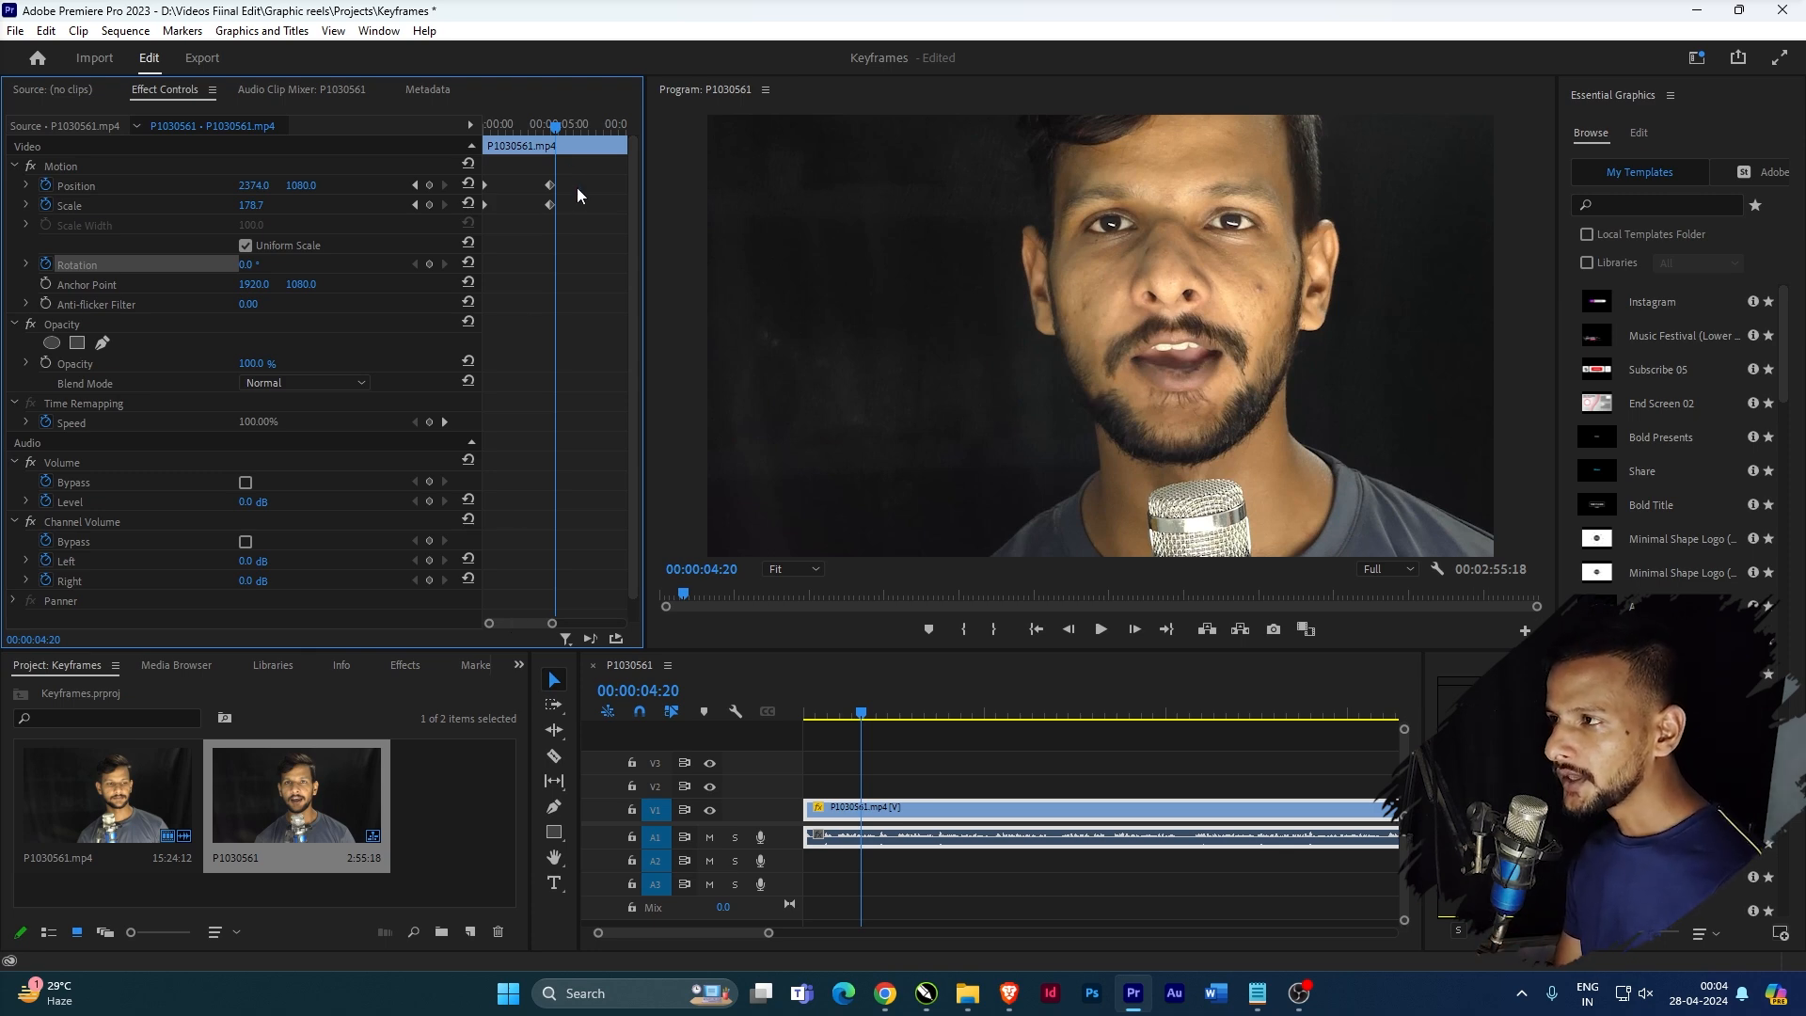
{"action": "left_click_drag", "start_coordinate": [566, 177], "coordinate": [469, 221]}
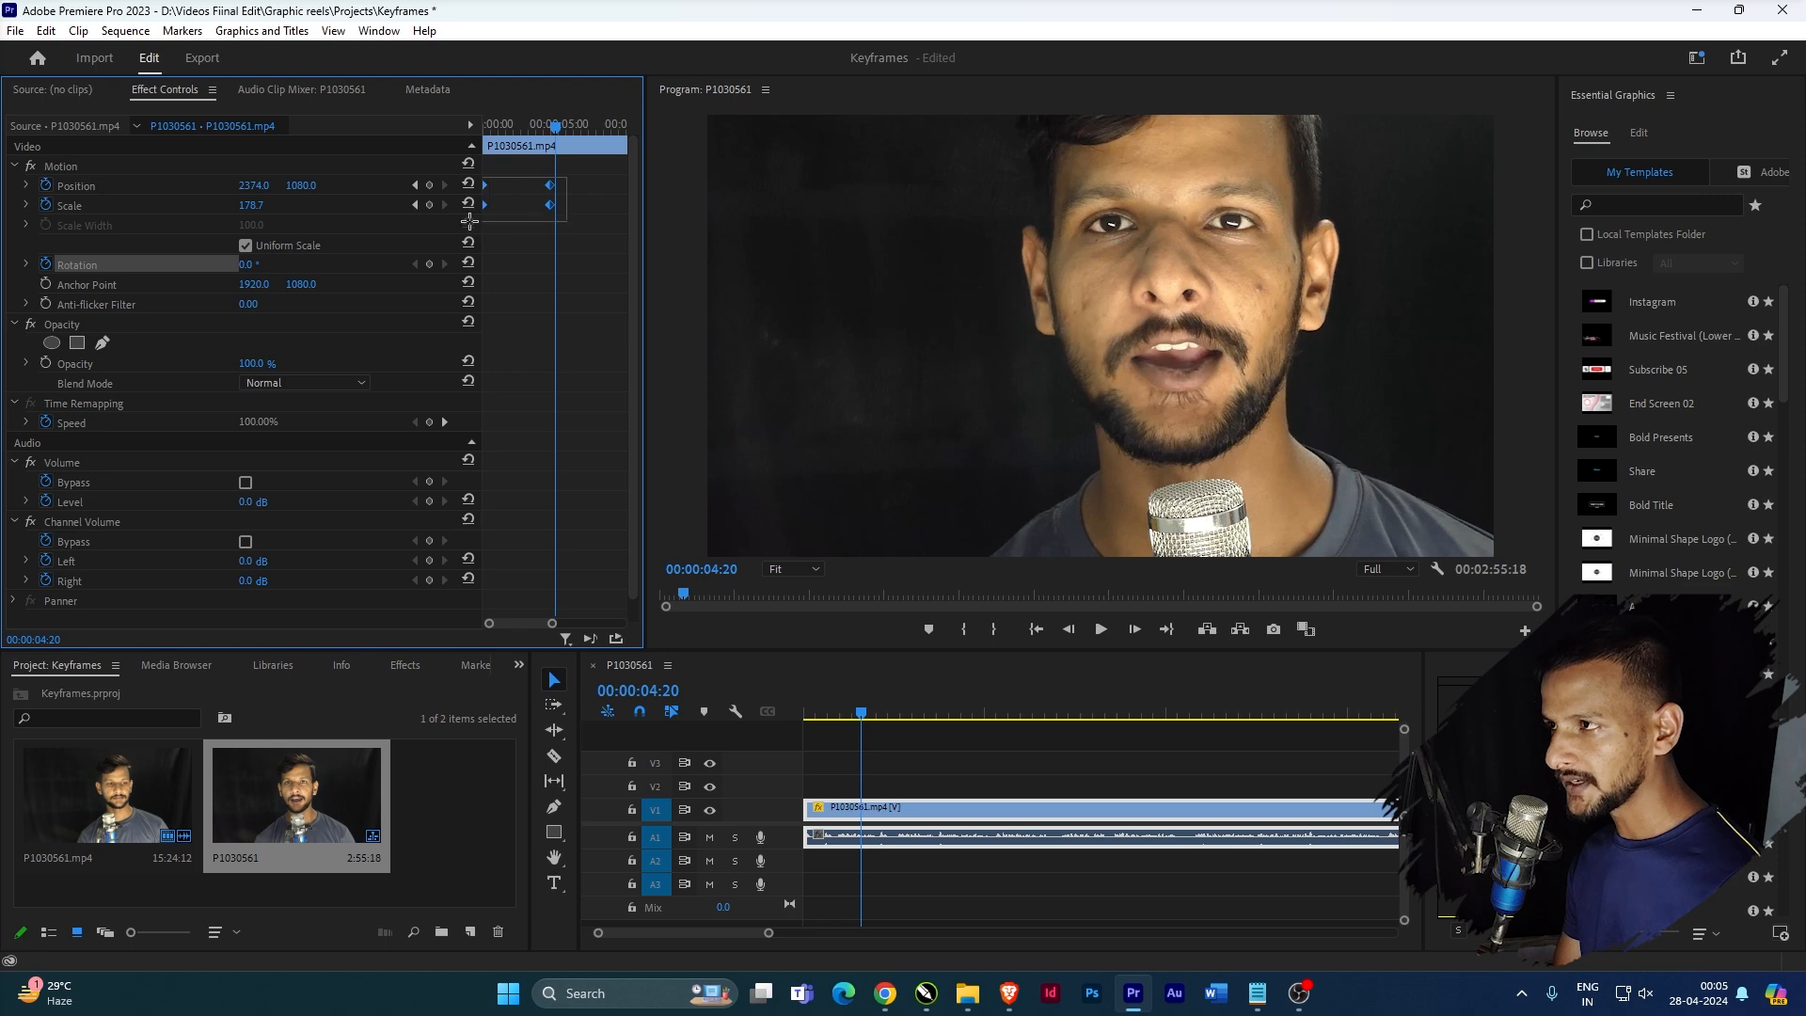
{"action": "right_click", "coordinate": [550, 185]}
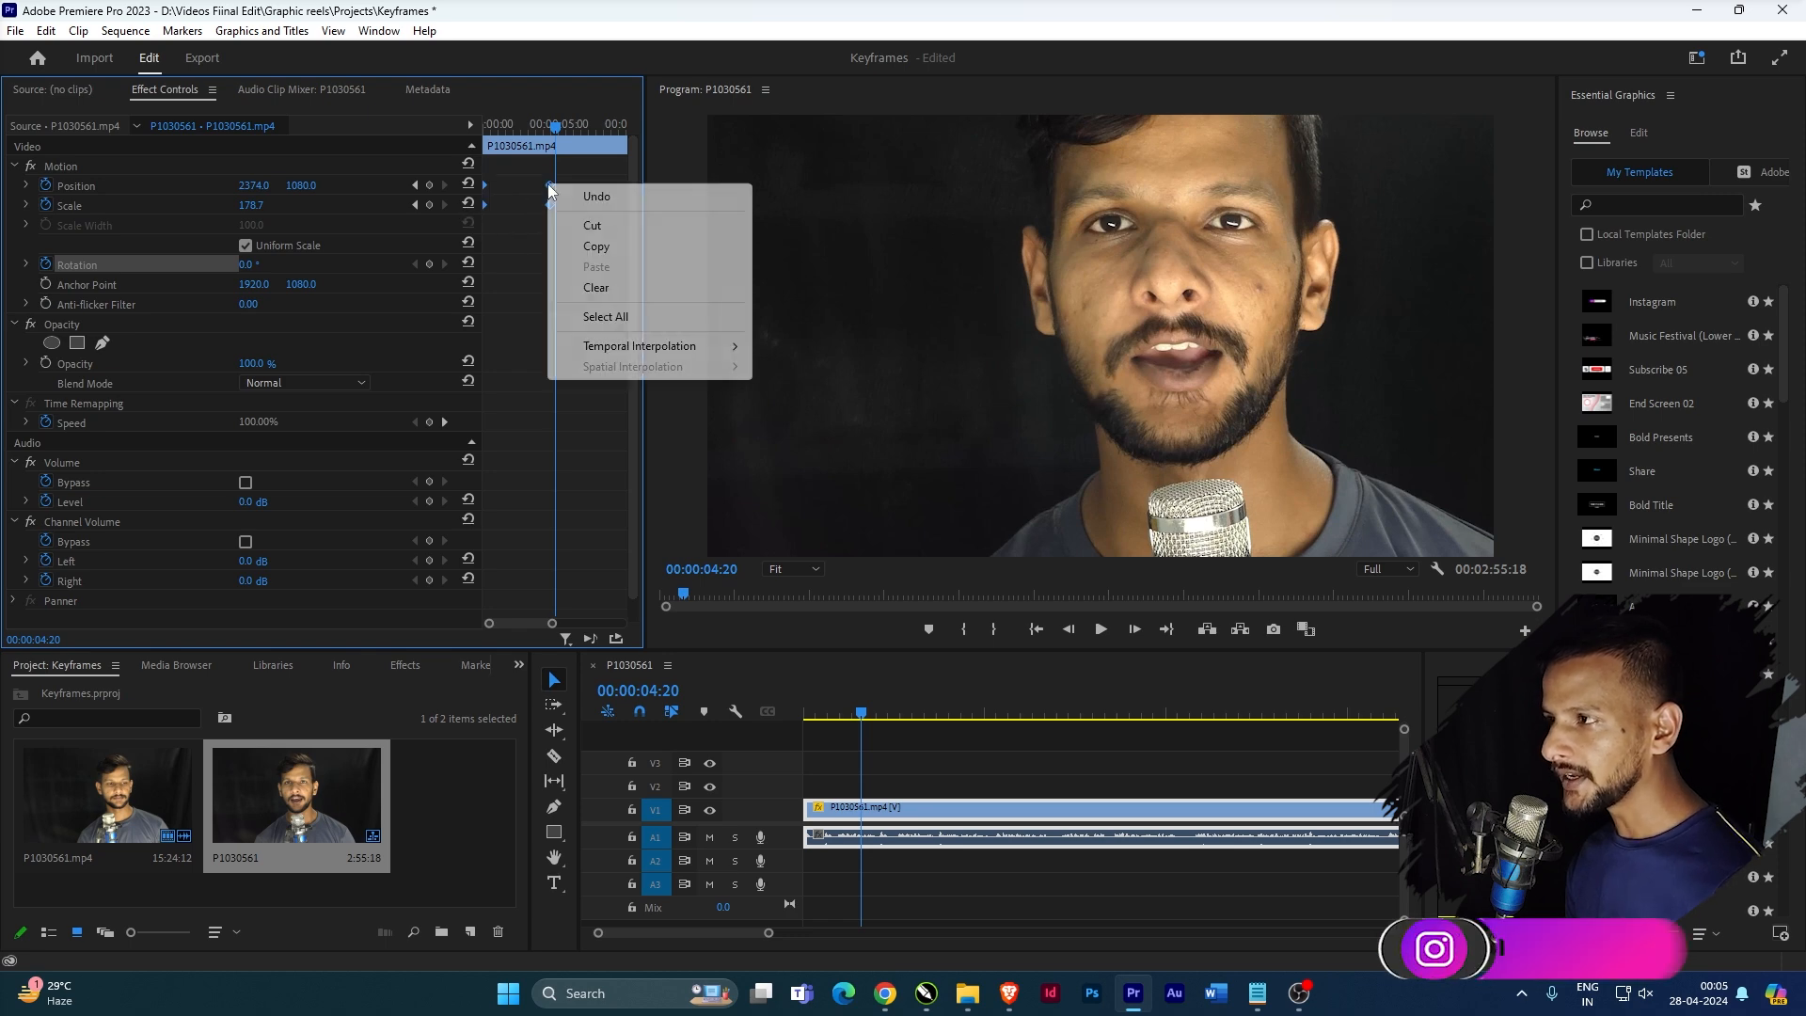
{"action": "mouse_move", "coordinate": [644, 355]}
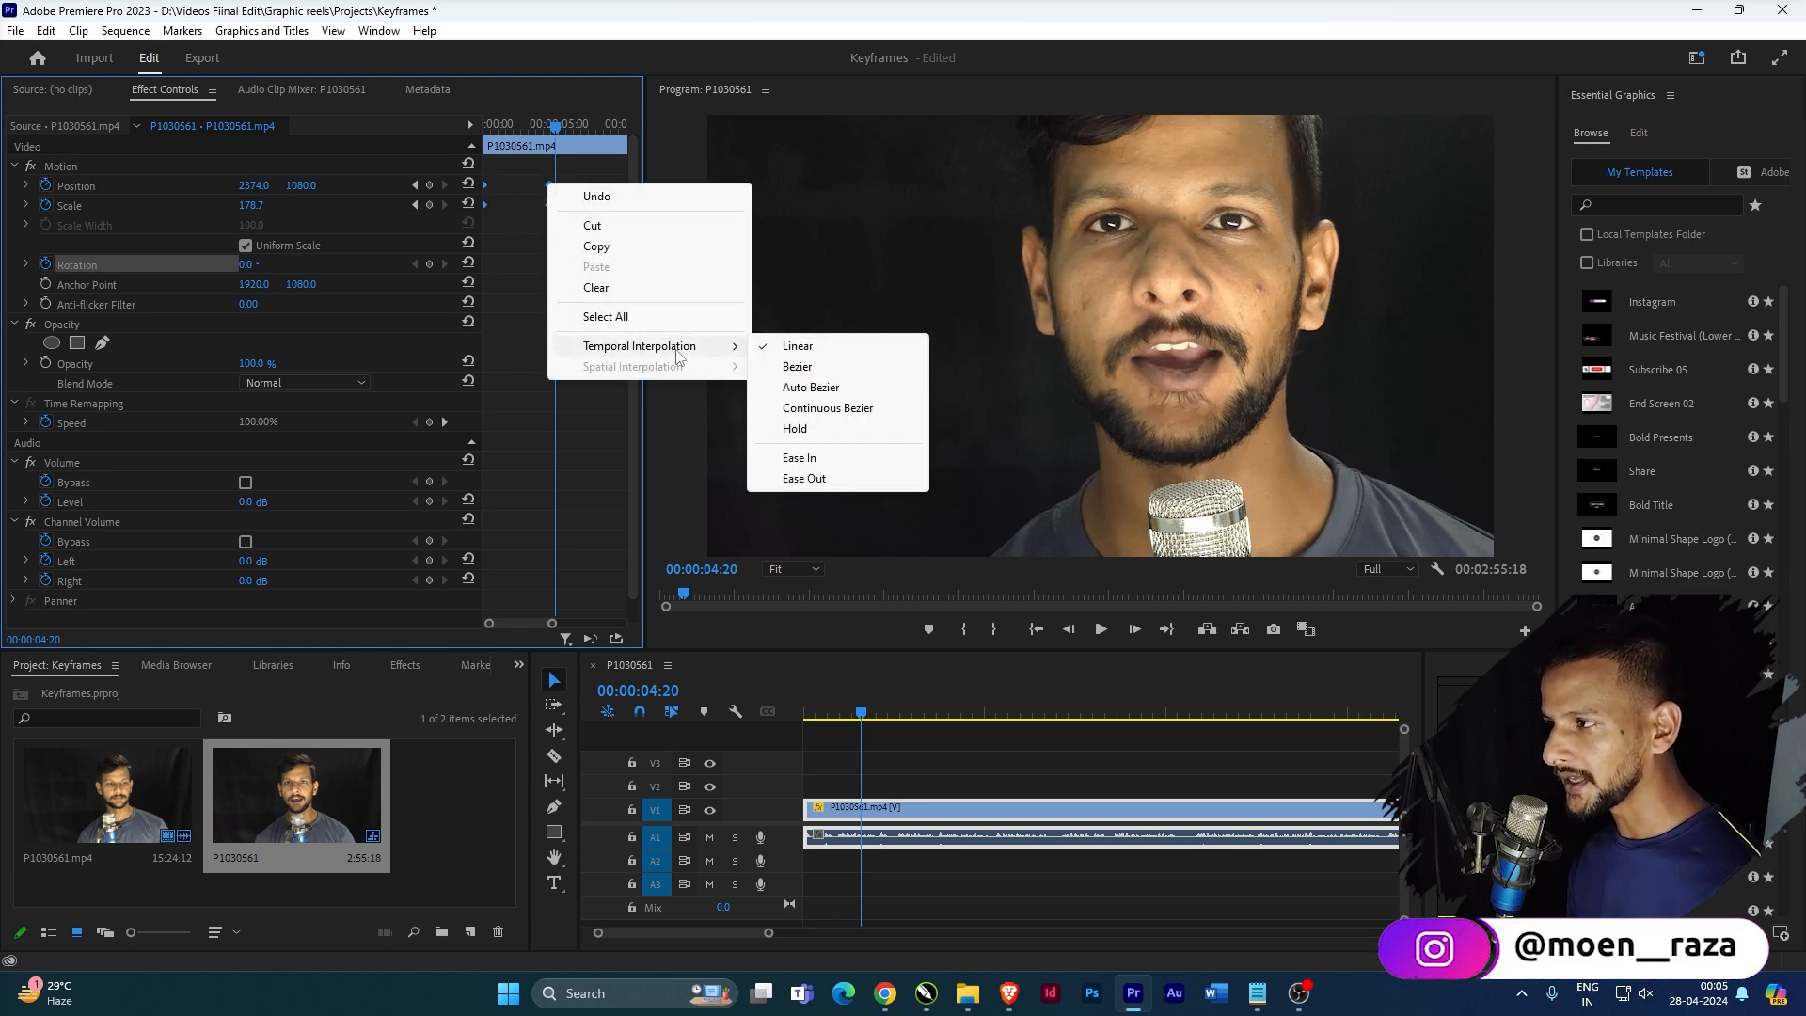
{"action": "left_click", "coordinate": [811, 459]}
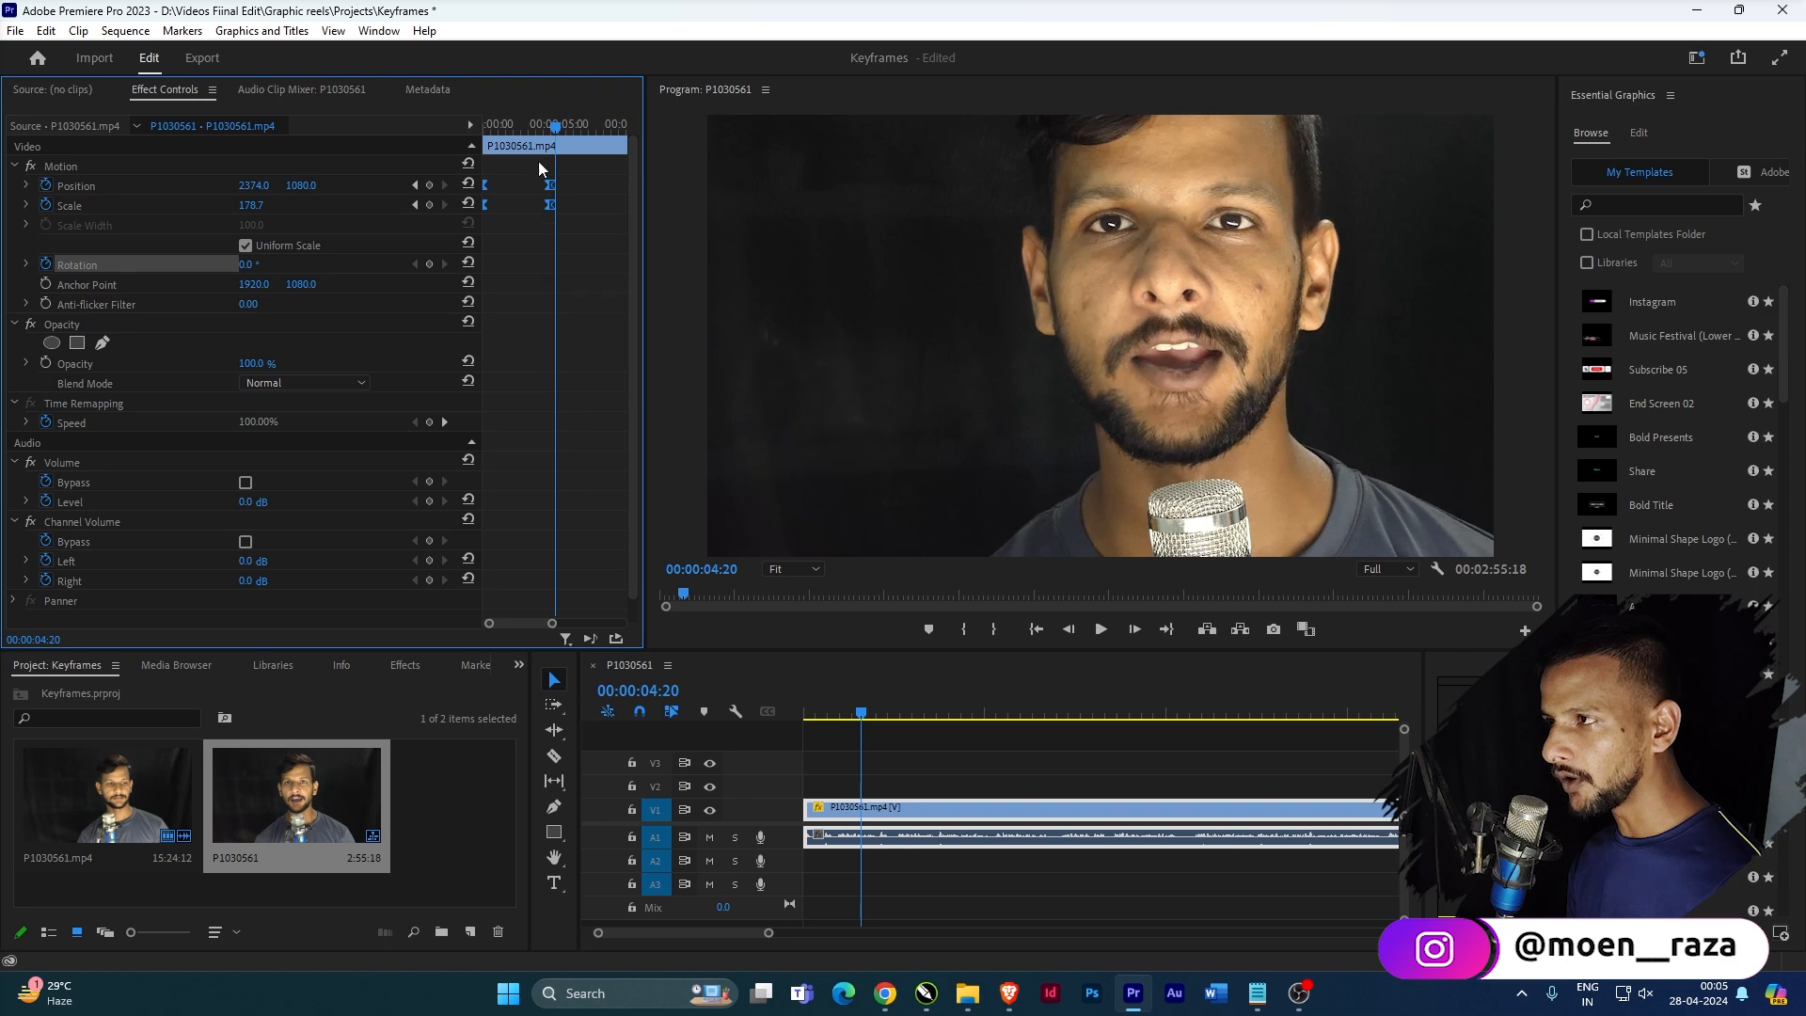
{"action": "right_click", "coordinate": [552, 187]}
{"action": "mouse_move", "coordinate": [649, 344]}
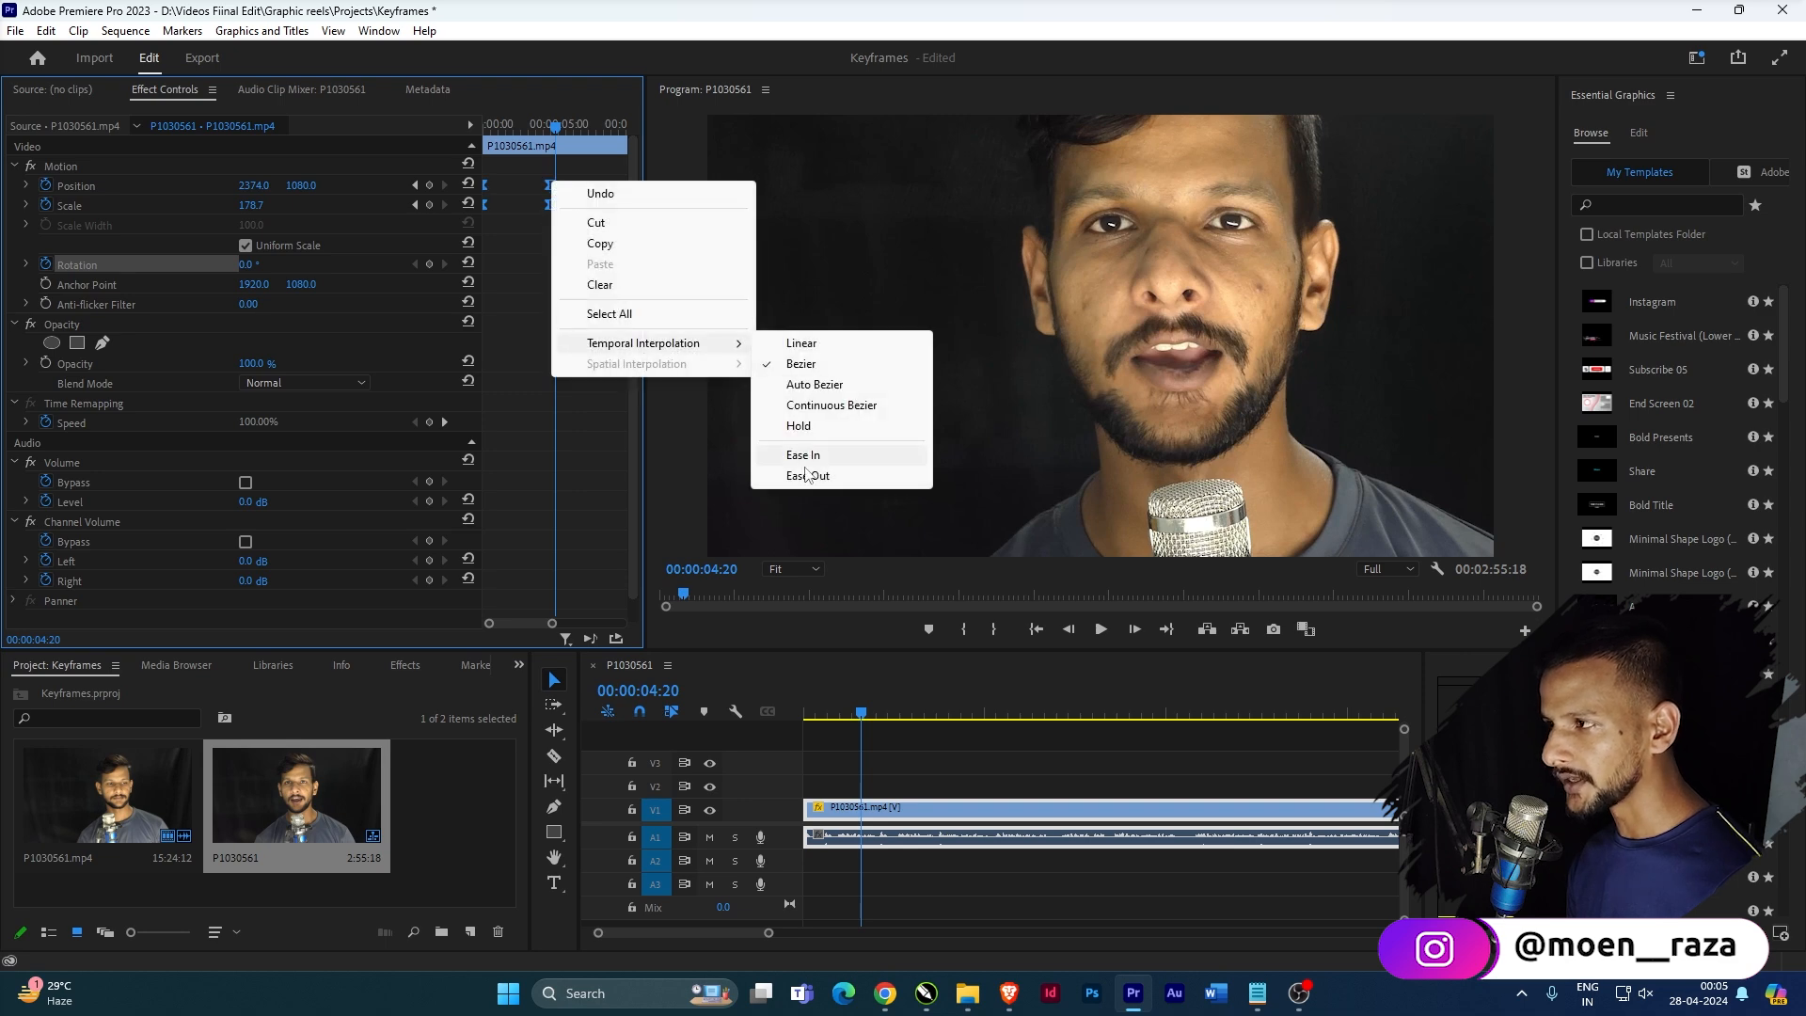
{"action": "left_click", "coordinate": [800, 477]}
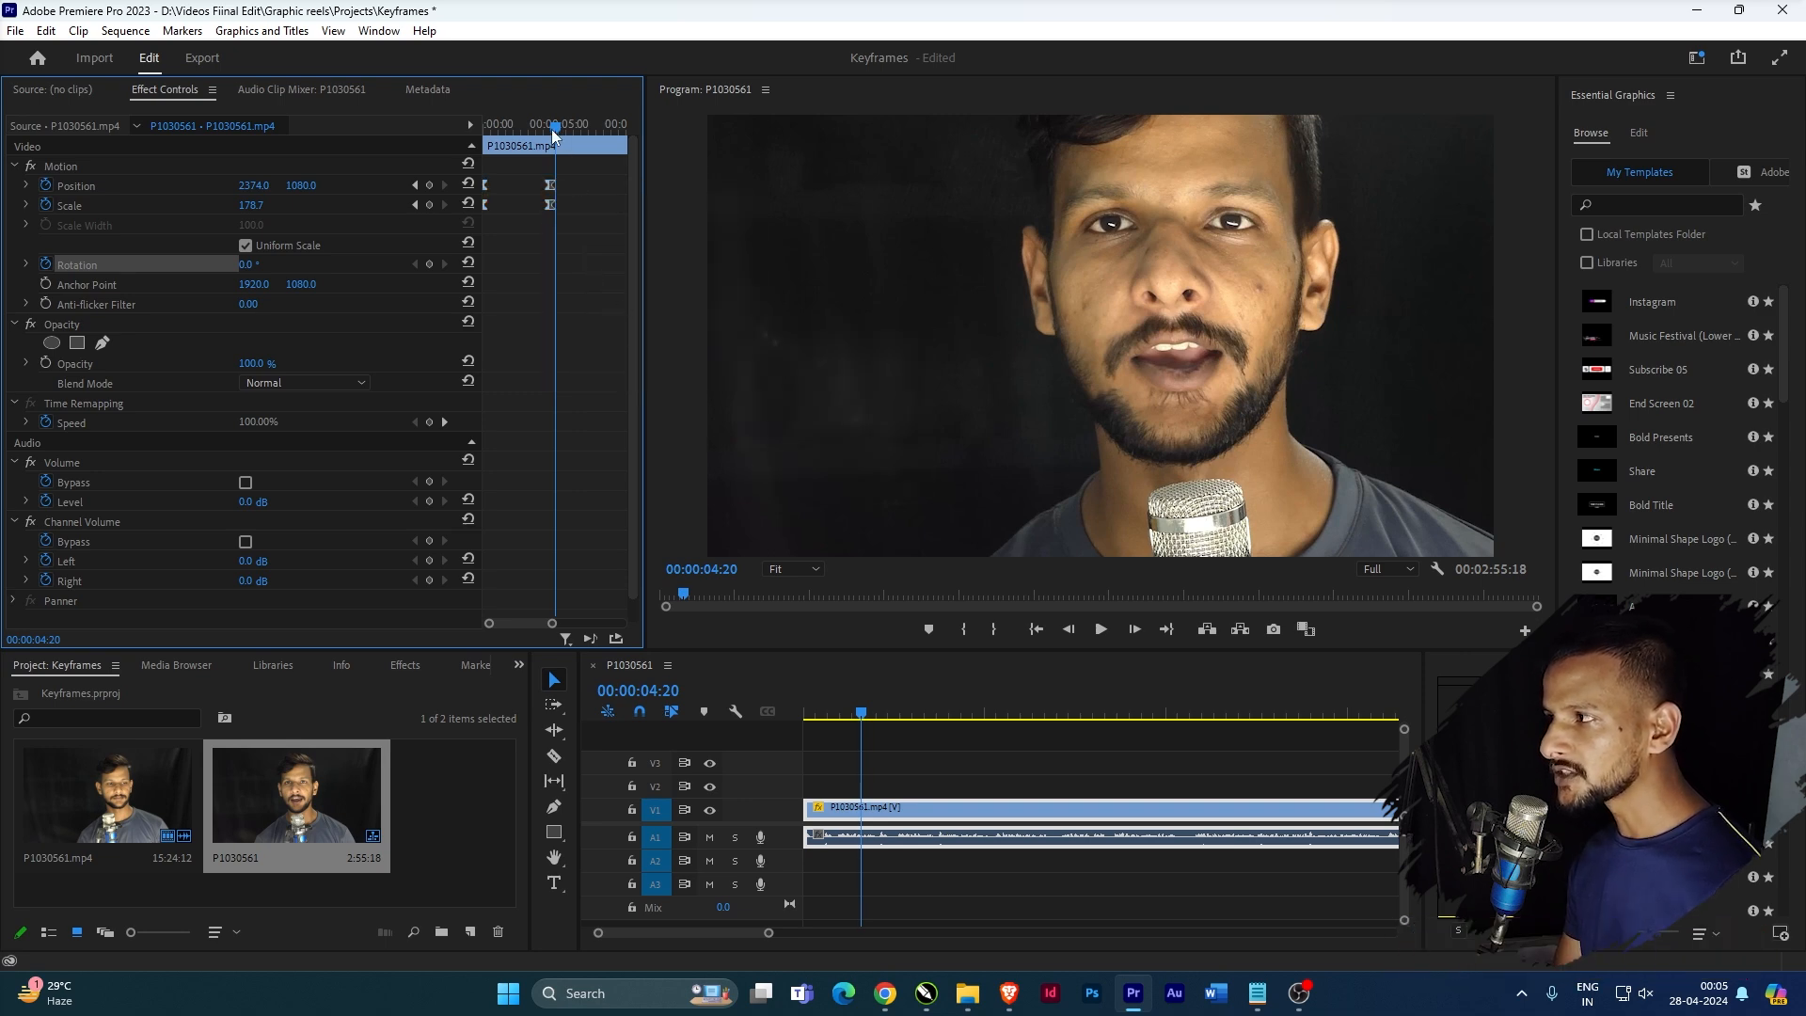
- Play the eased Position and Scale animation from the sequence start
{"action": "key", "text": "Home"}
{"action": "key", "text": "space"}
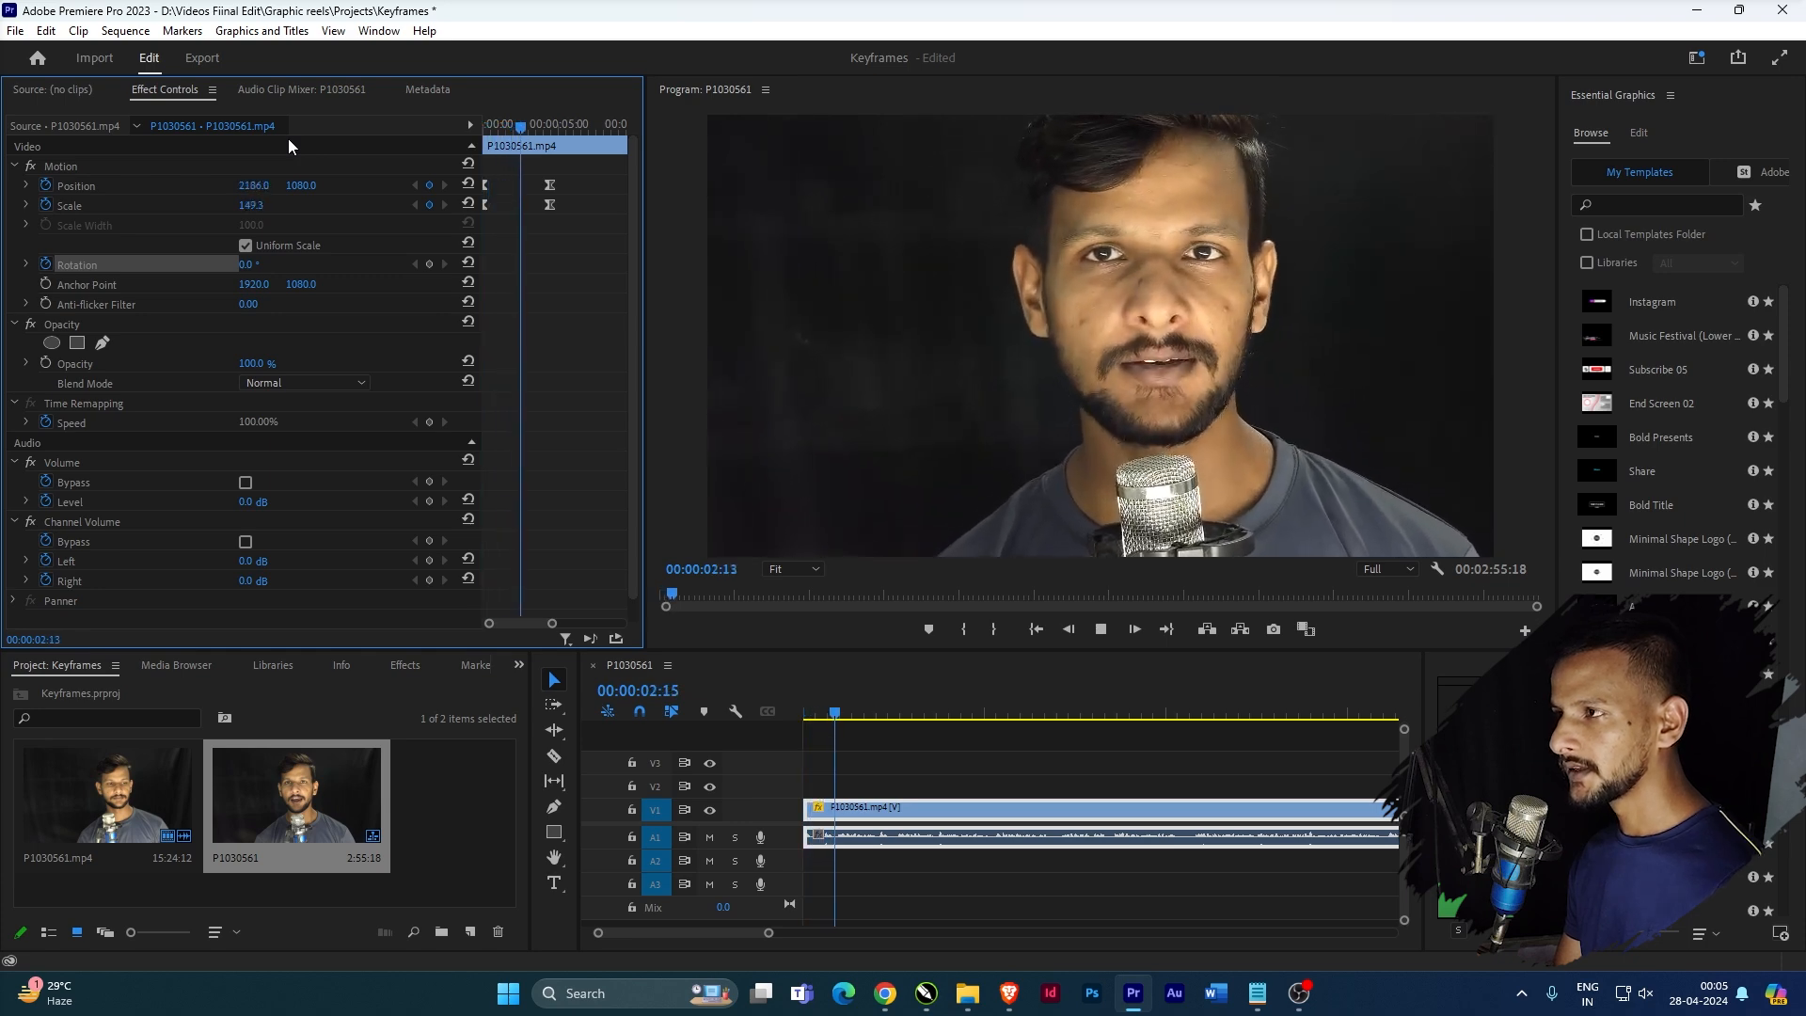
{"action": "key", "text": "space"}
- Move the second Position and Scale keyframes closer to the first ones to speed up the eased animation, and play it from the start
{"action": "left_click_drag", "start_coordinate": [583, 170], "coordinate": [525, 192]}
{"action": "left_click_drag", "start_coordinate": [525, 127], "coordinate": [250, 125]}
{"action": "key", "text": "space"}
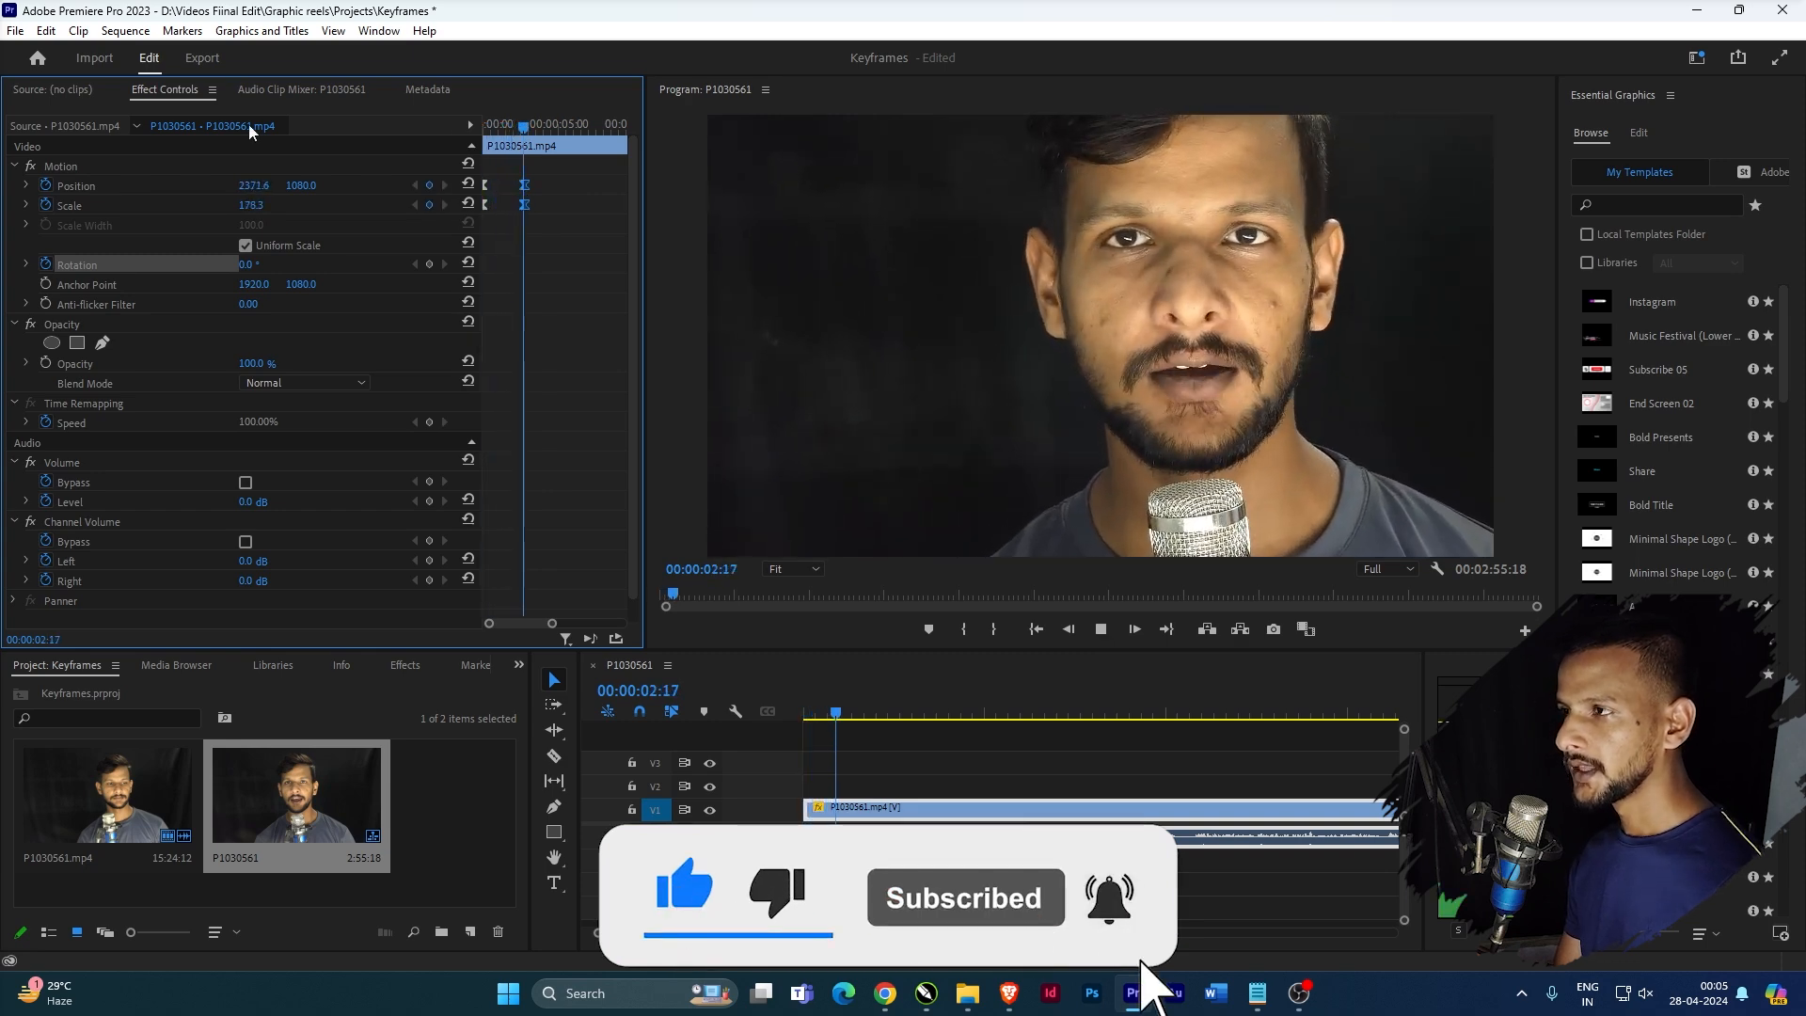
- Extend the easing handles of both Position keyframes toward each other, shaping the Position velocity graph into a sharp central peak
{"action": "key", "text": "space"}
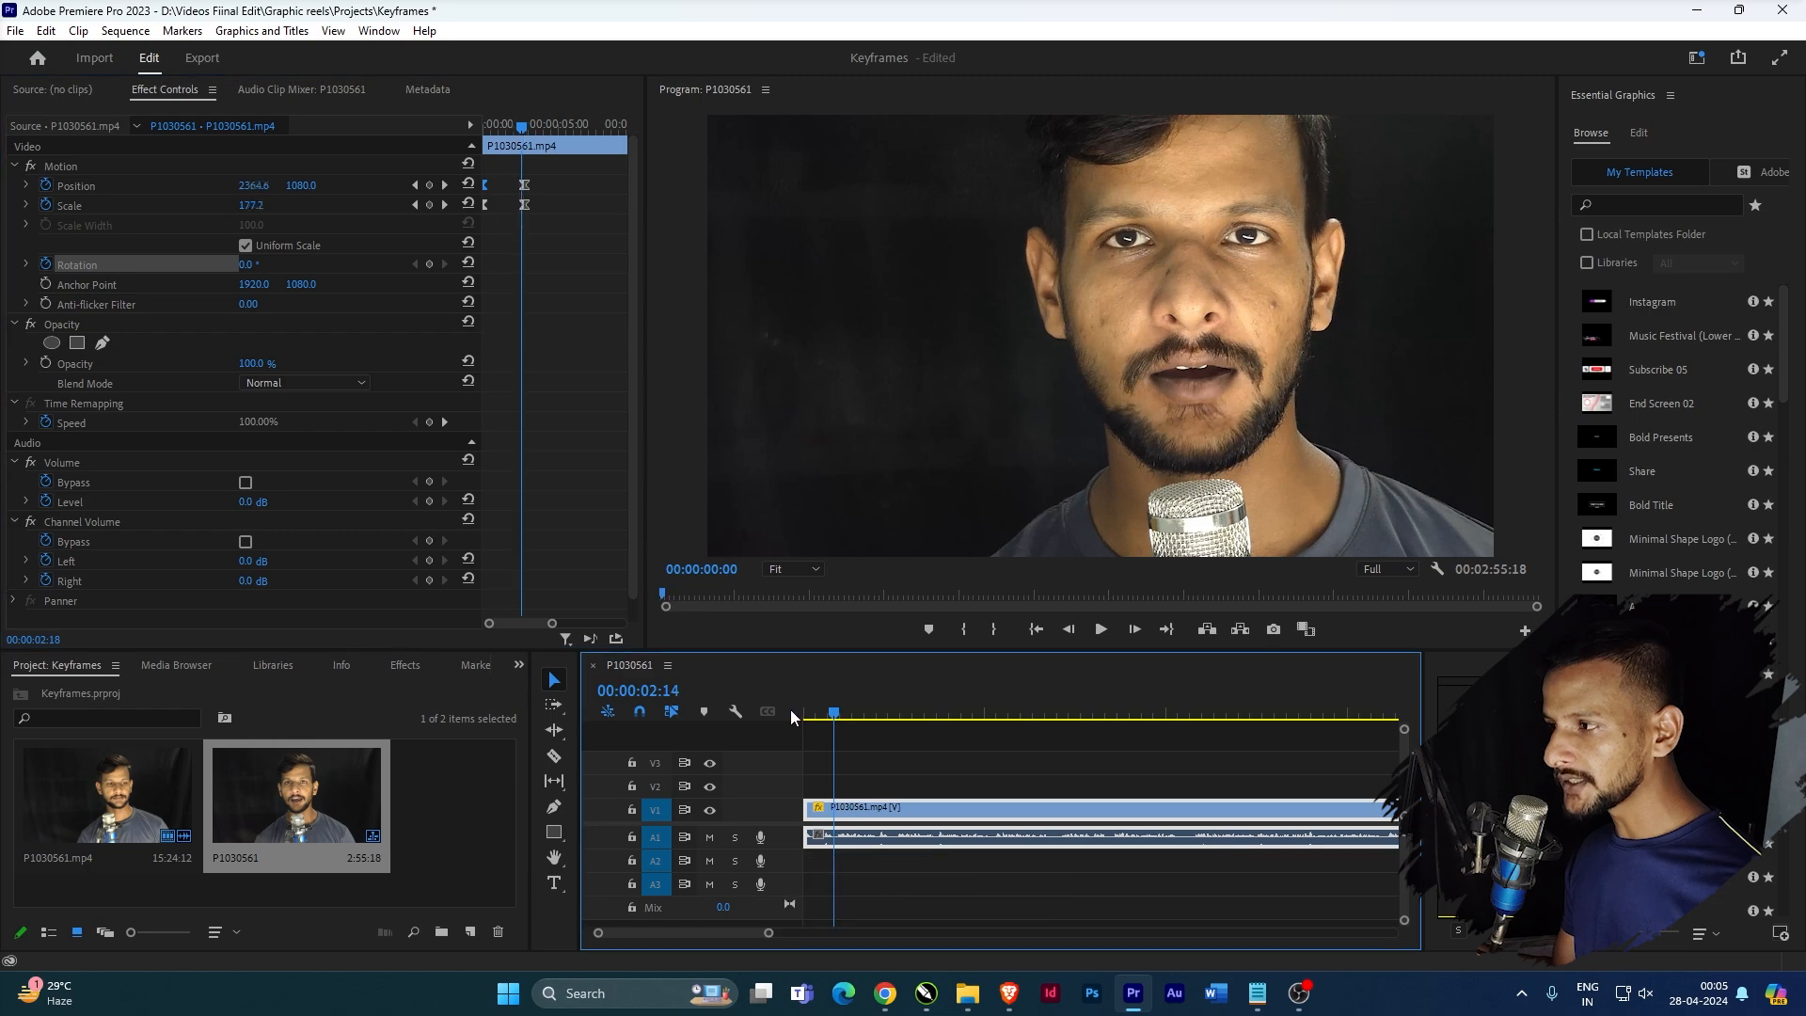
{"action": "left_click_drag", "start_coordinate": [837, 716], "coordinate": [806, 717]}
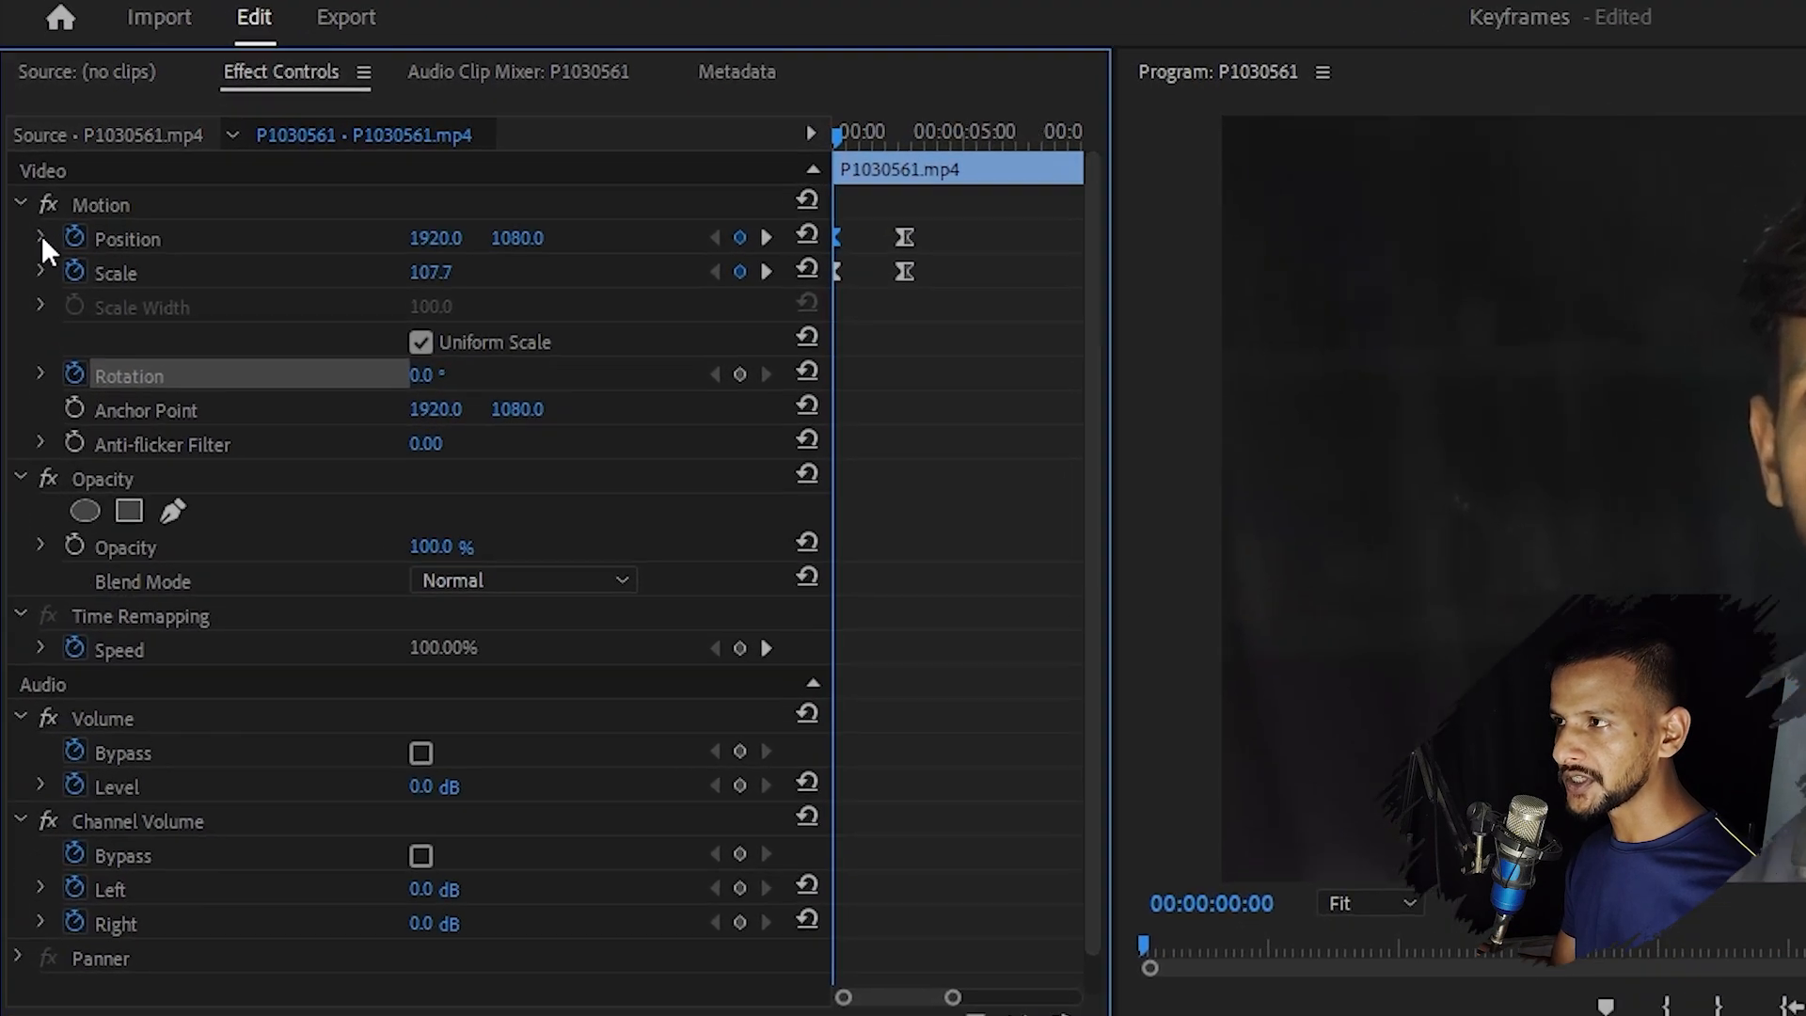
{"action": "left_click", "coordinate": [42, 239]}
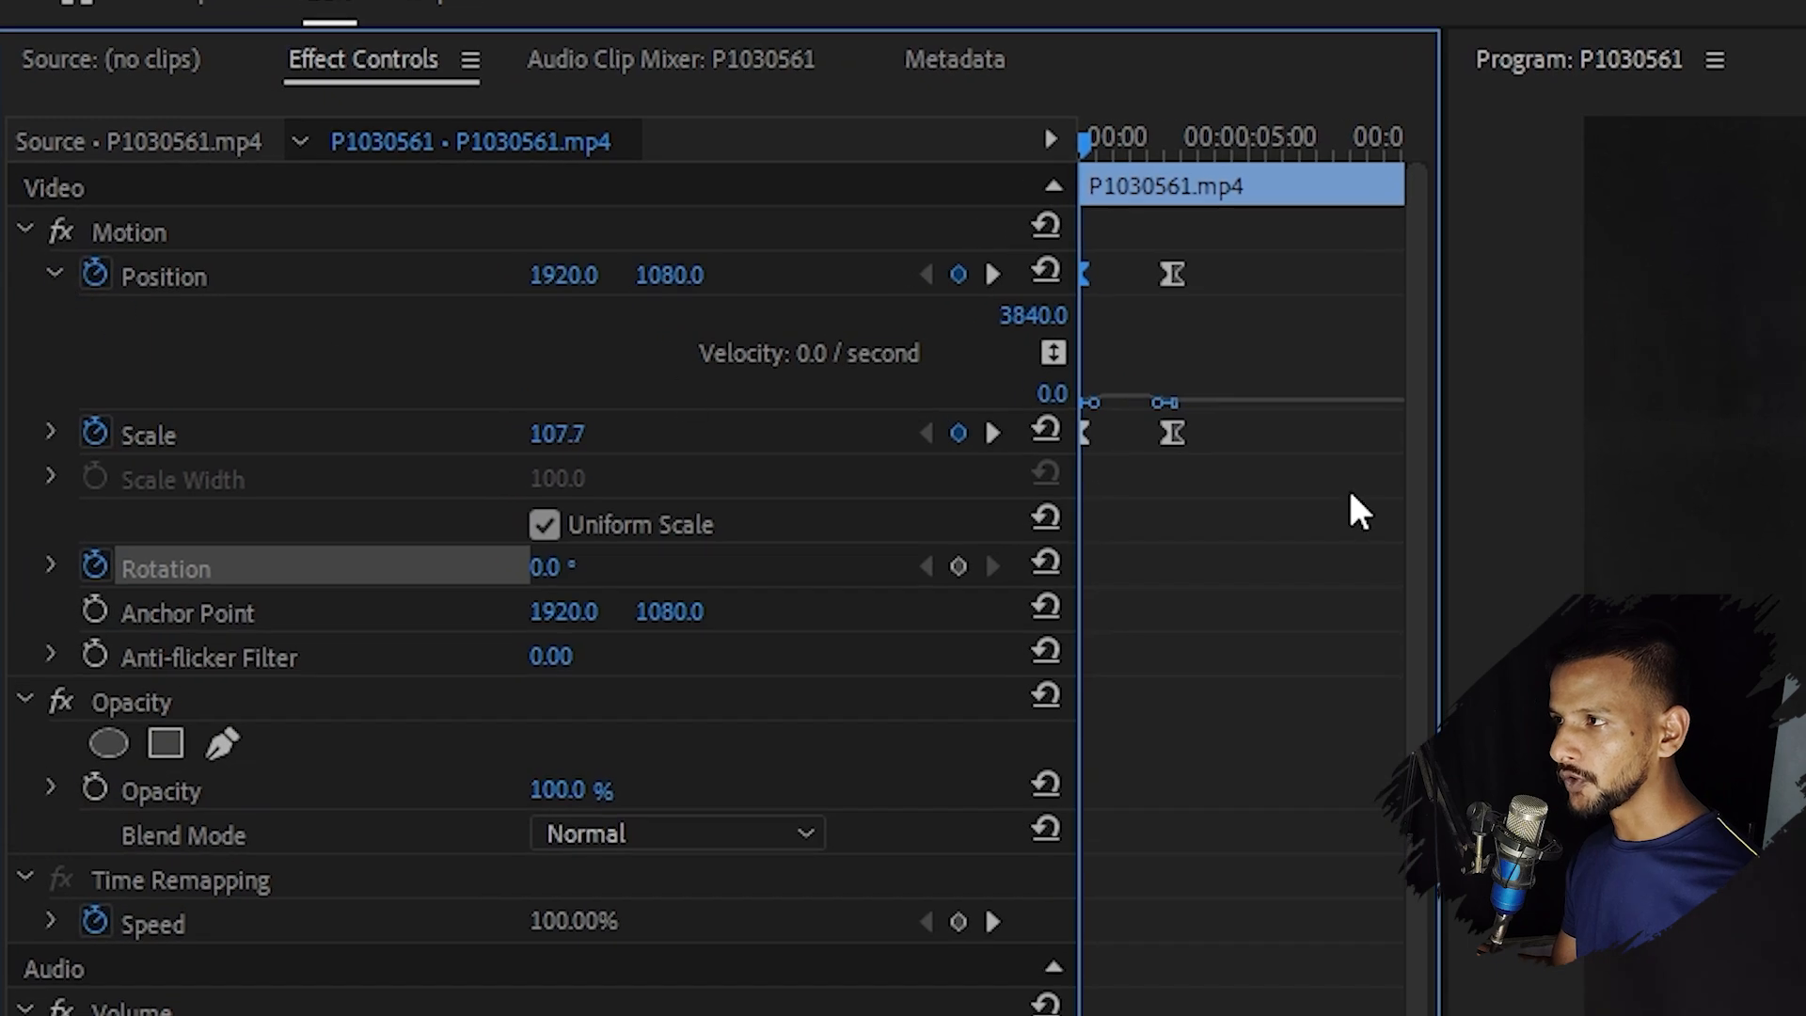
{"action": "key", "text": "="}
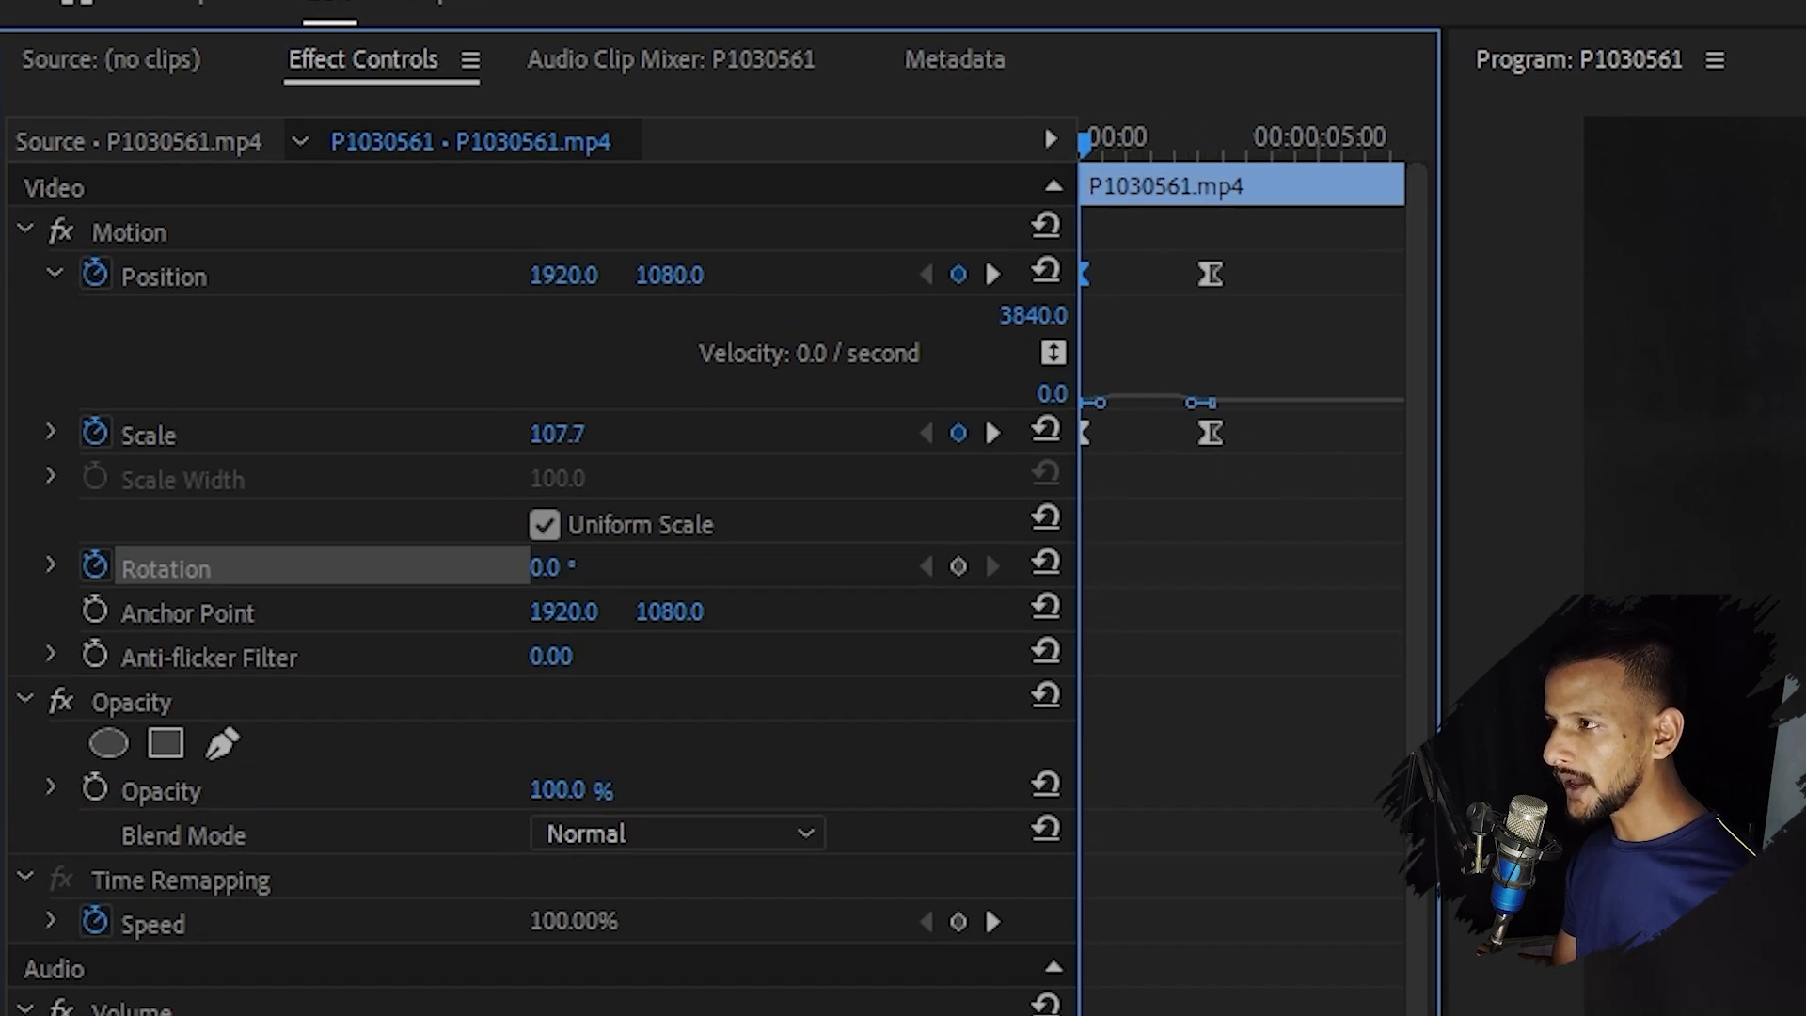
{"action": "left_click", "coordinate": [1195, 404]}
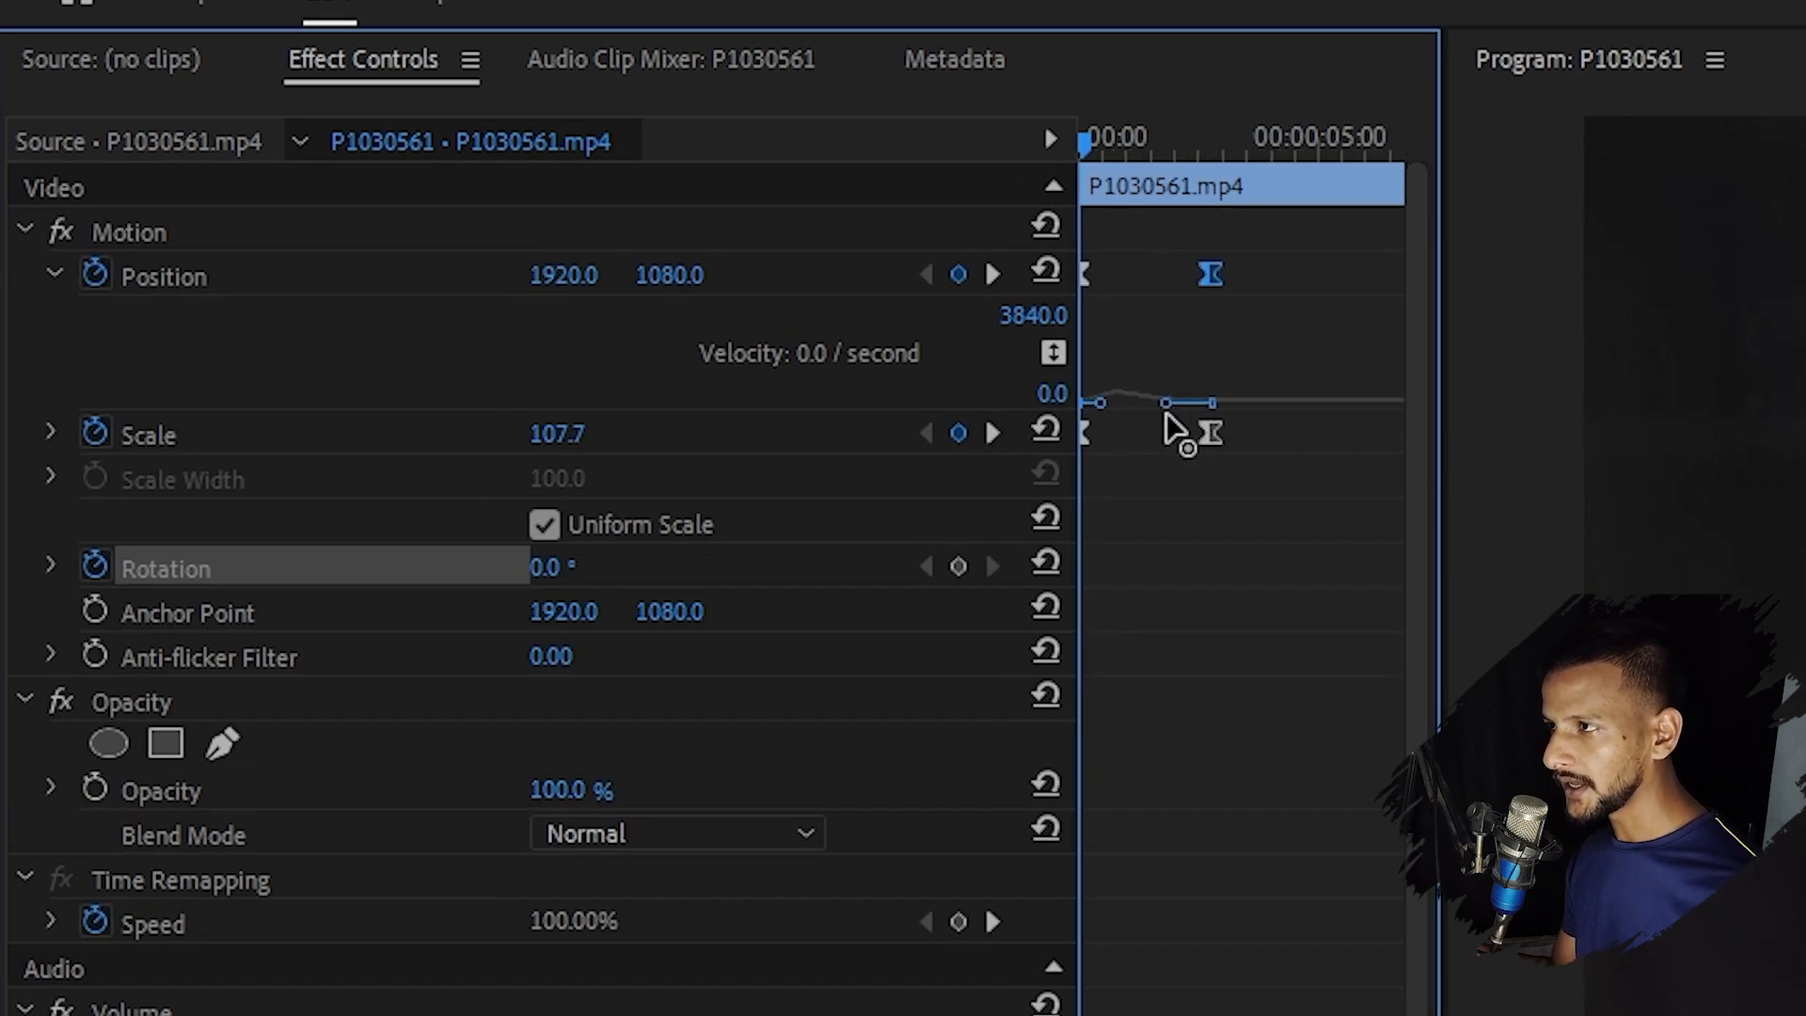
{"action": "left_click", "coordinate": [1105, 407]}
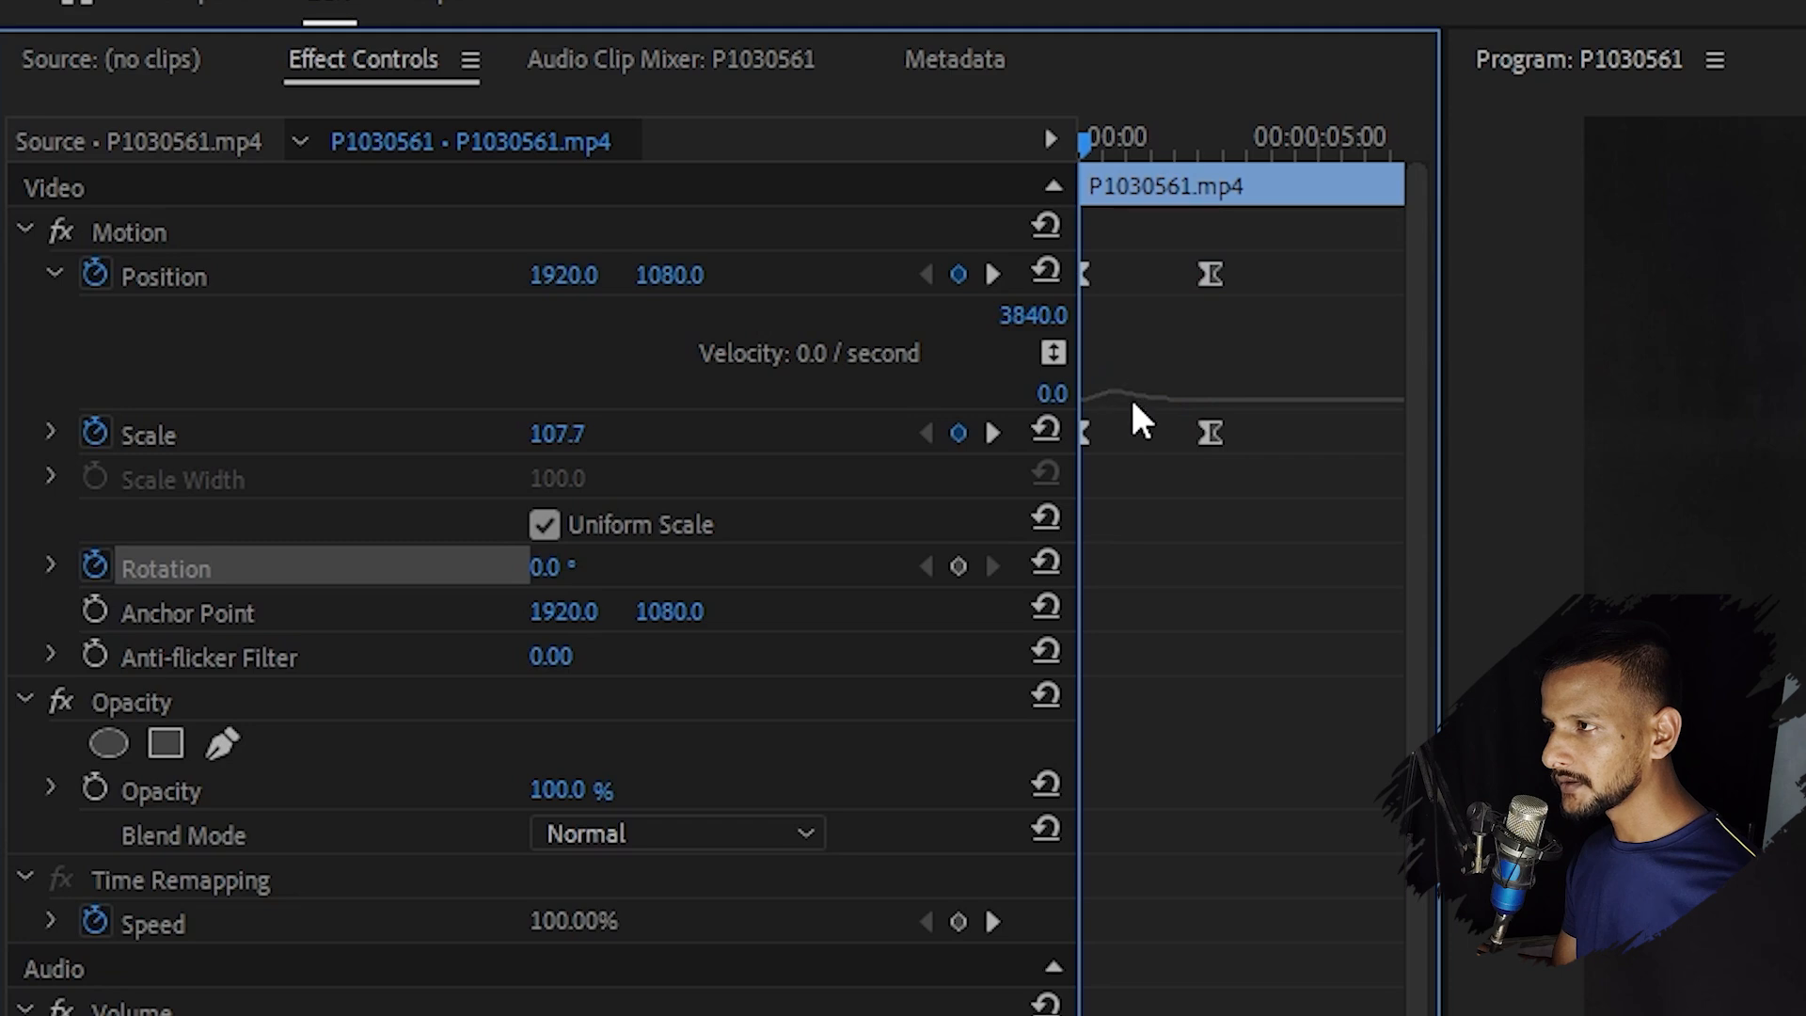
{"action": "left_click", "coordinate": [1084, 274]}
{"action": "left_click", "coordinate": [1148, 403]}
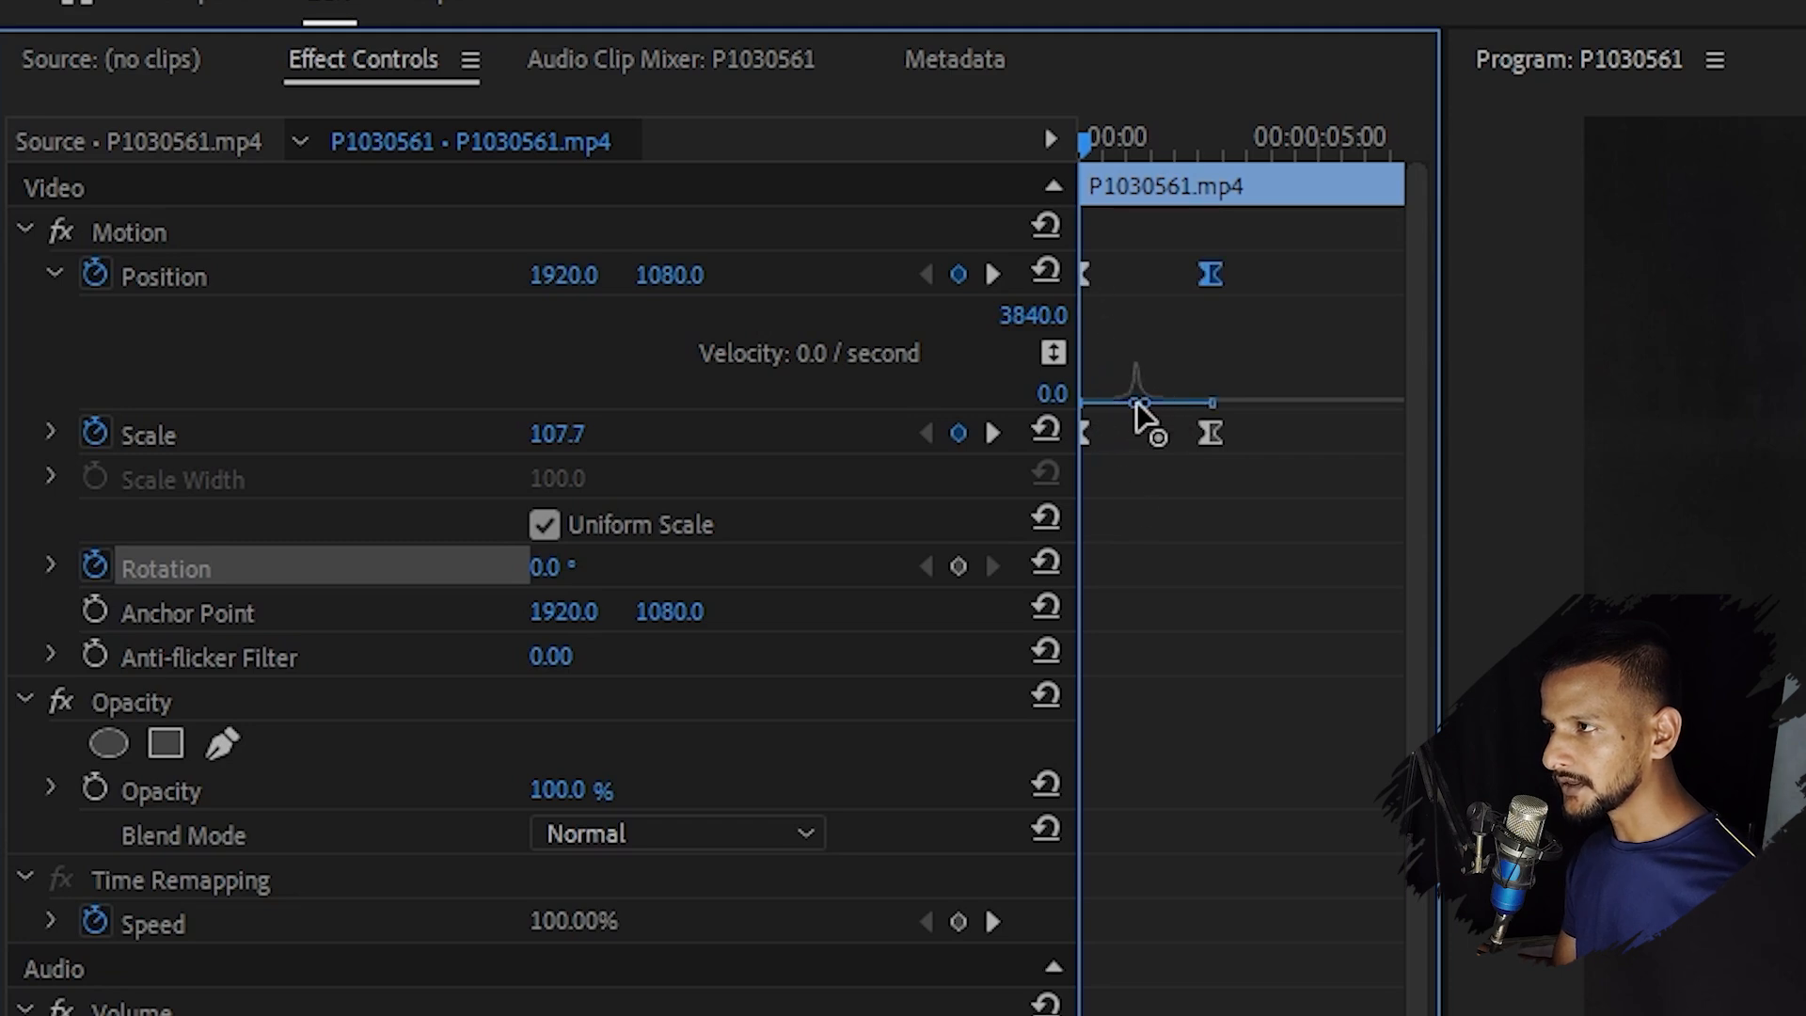
- Extend the Scale keyframes' easing handles toward each other so the Scale velocity graph forms a sharp central peak
{"action": "left_click", "coordinate": [1088, 436]}
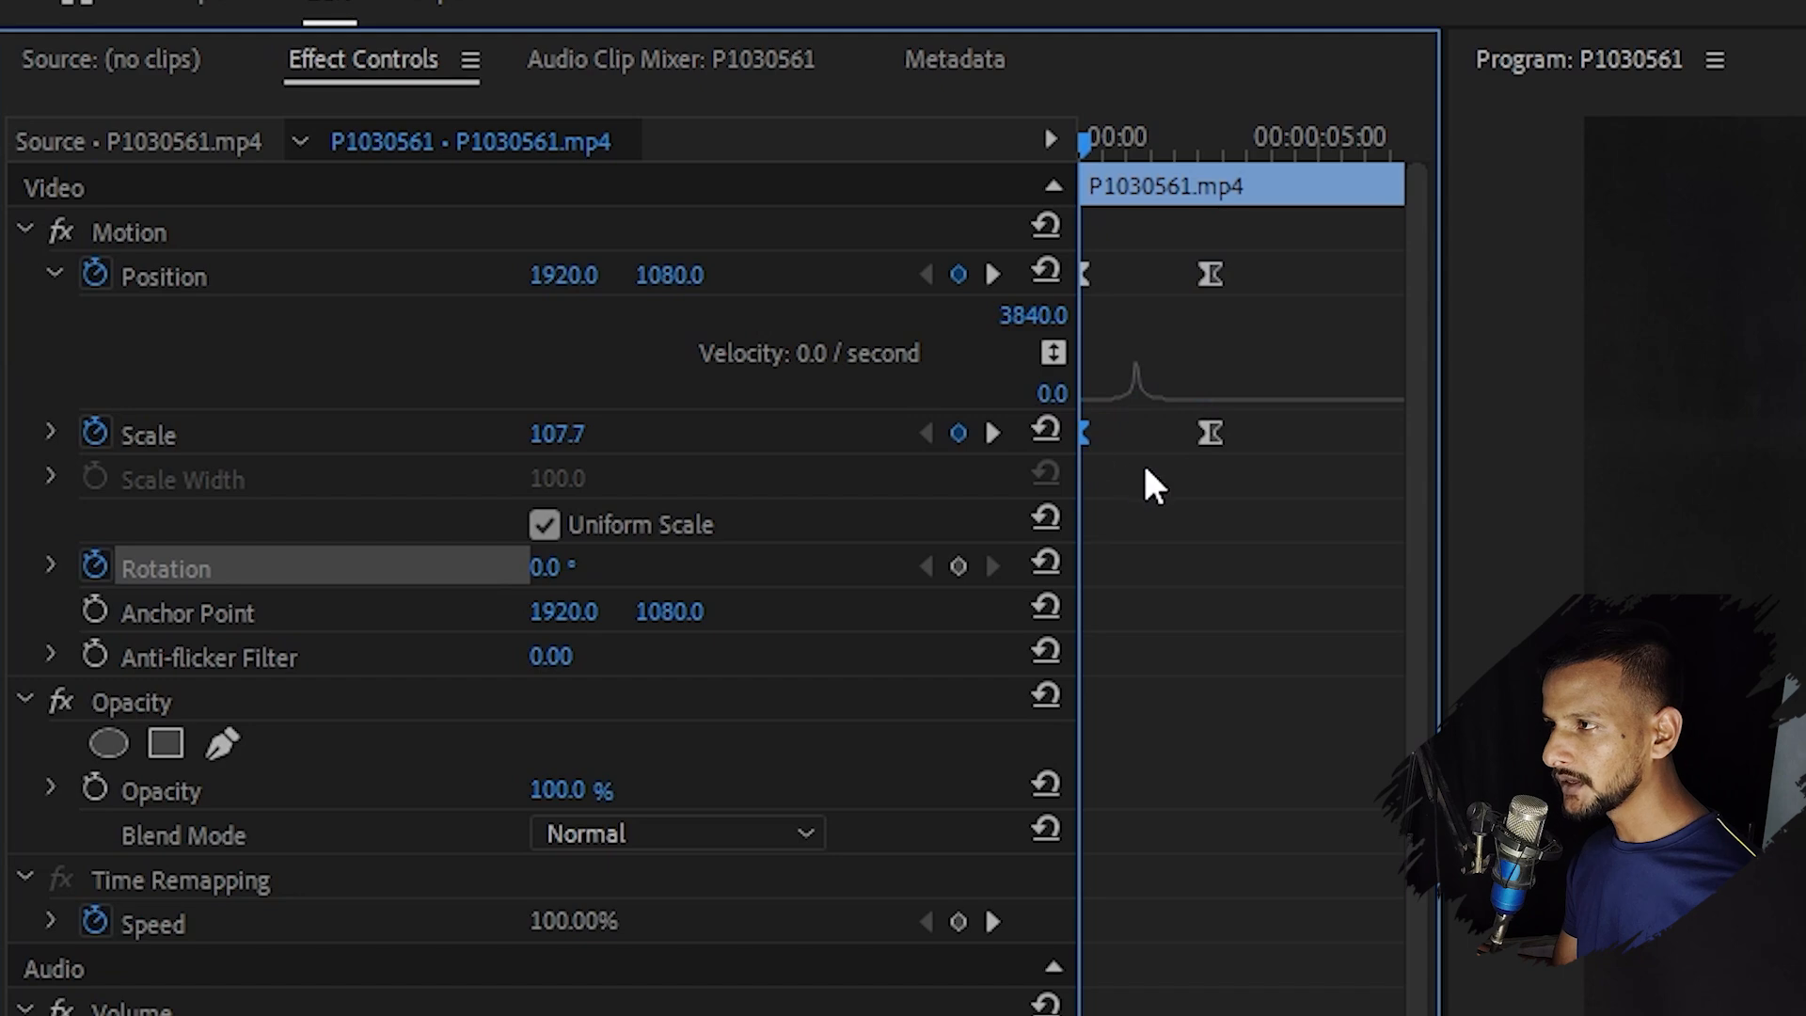
{"action": "left_click", "coordinate": [51, 435]}
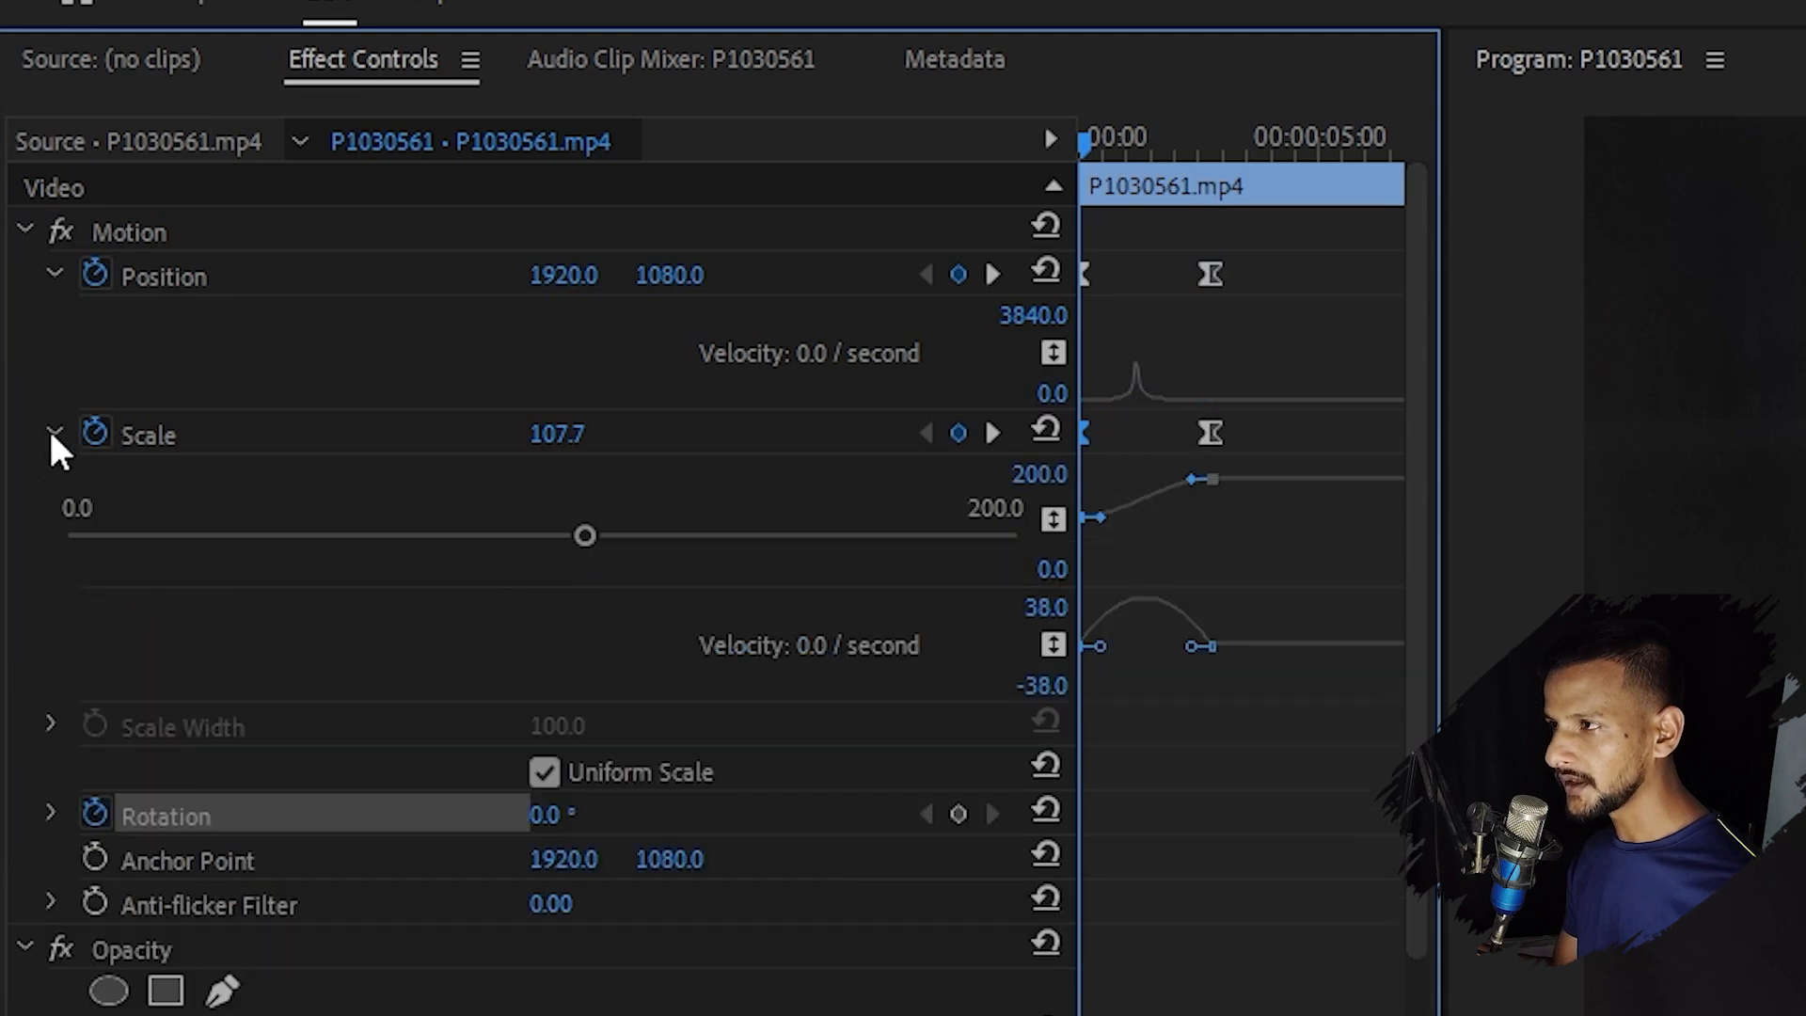
{"action": "left_click_drag", "start_coordinate": [1101, 646], "coordinate": [1159, 647]}
- Play the animation with the reshaped Position and Scale velocity curves from the sequence start
{"action": "left_click_drag", "start_coordinate": [1112, 137], "coordinate": [953, 139]}
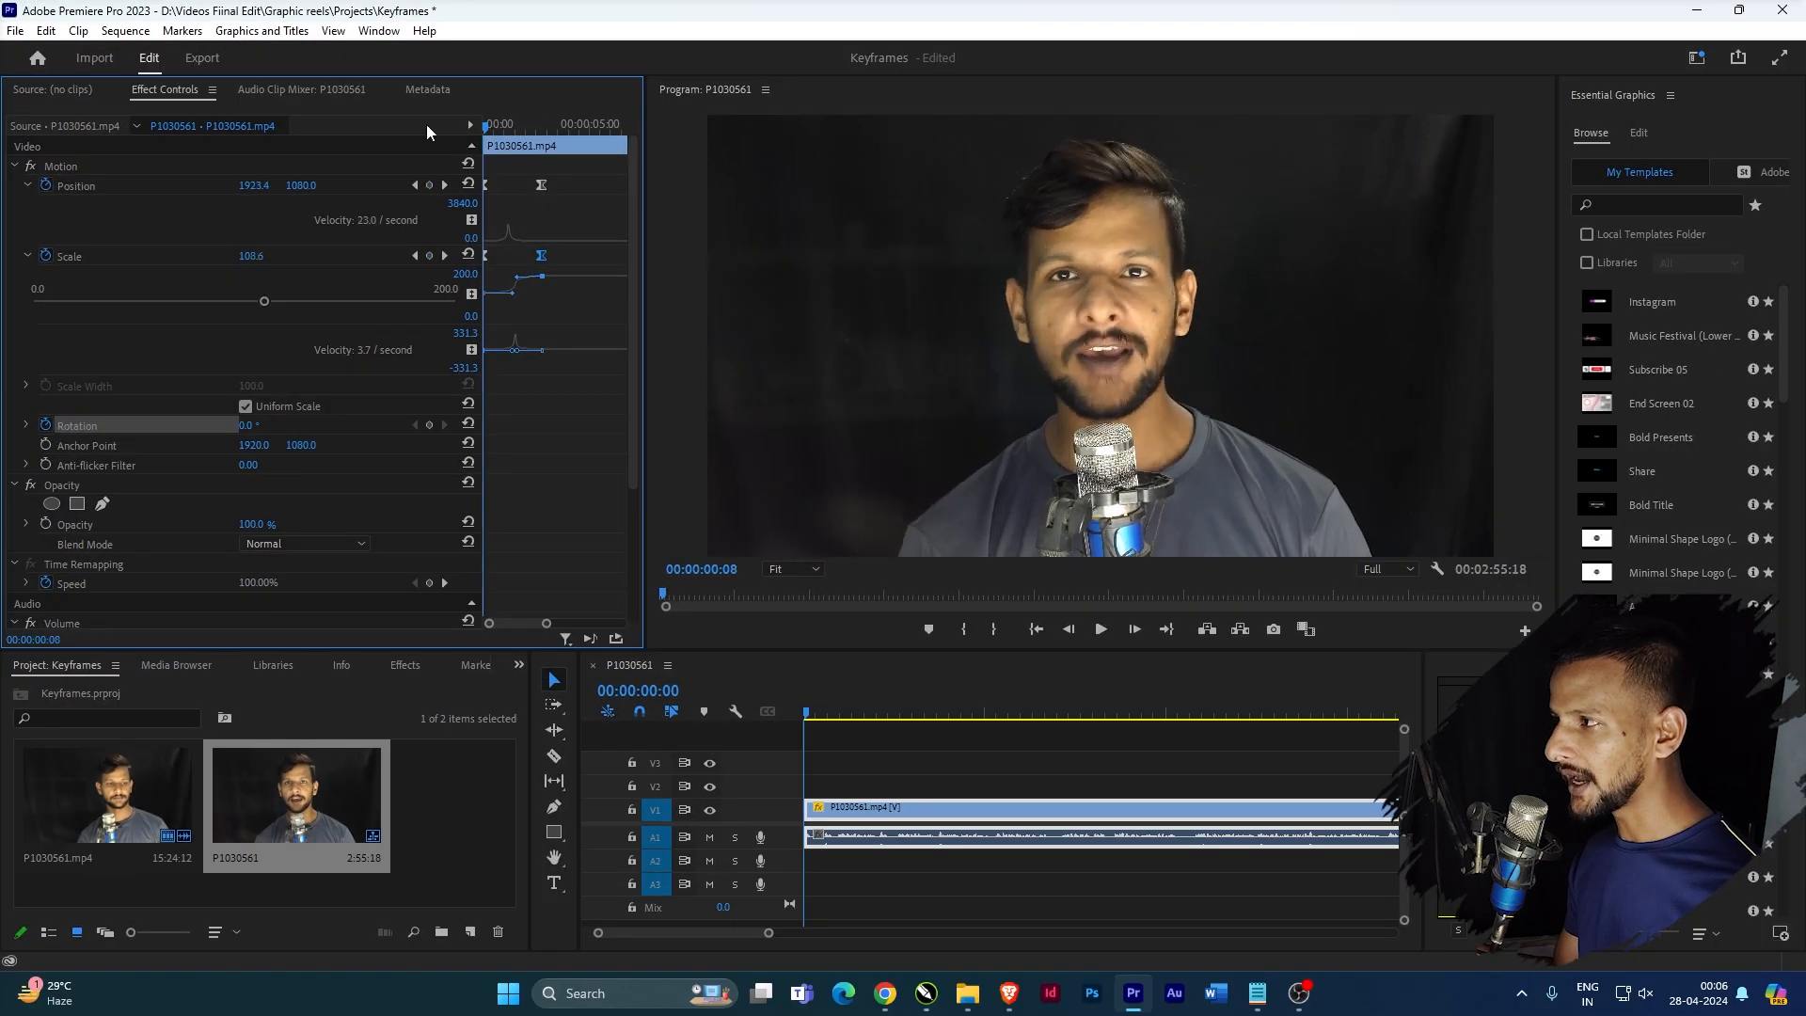
{"action": "left_click", "coordinate": [959, 905]}
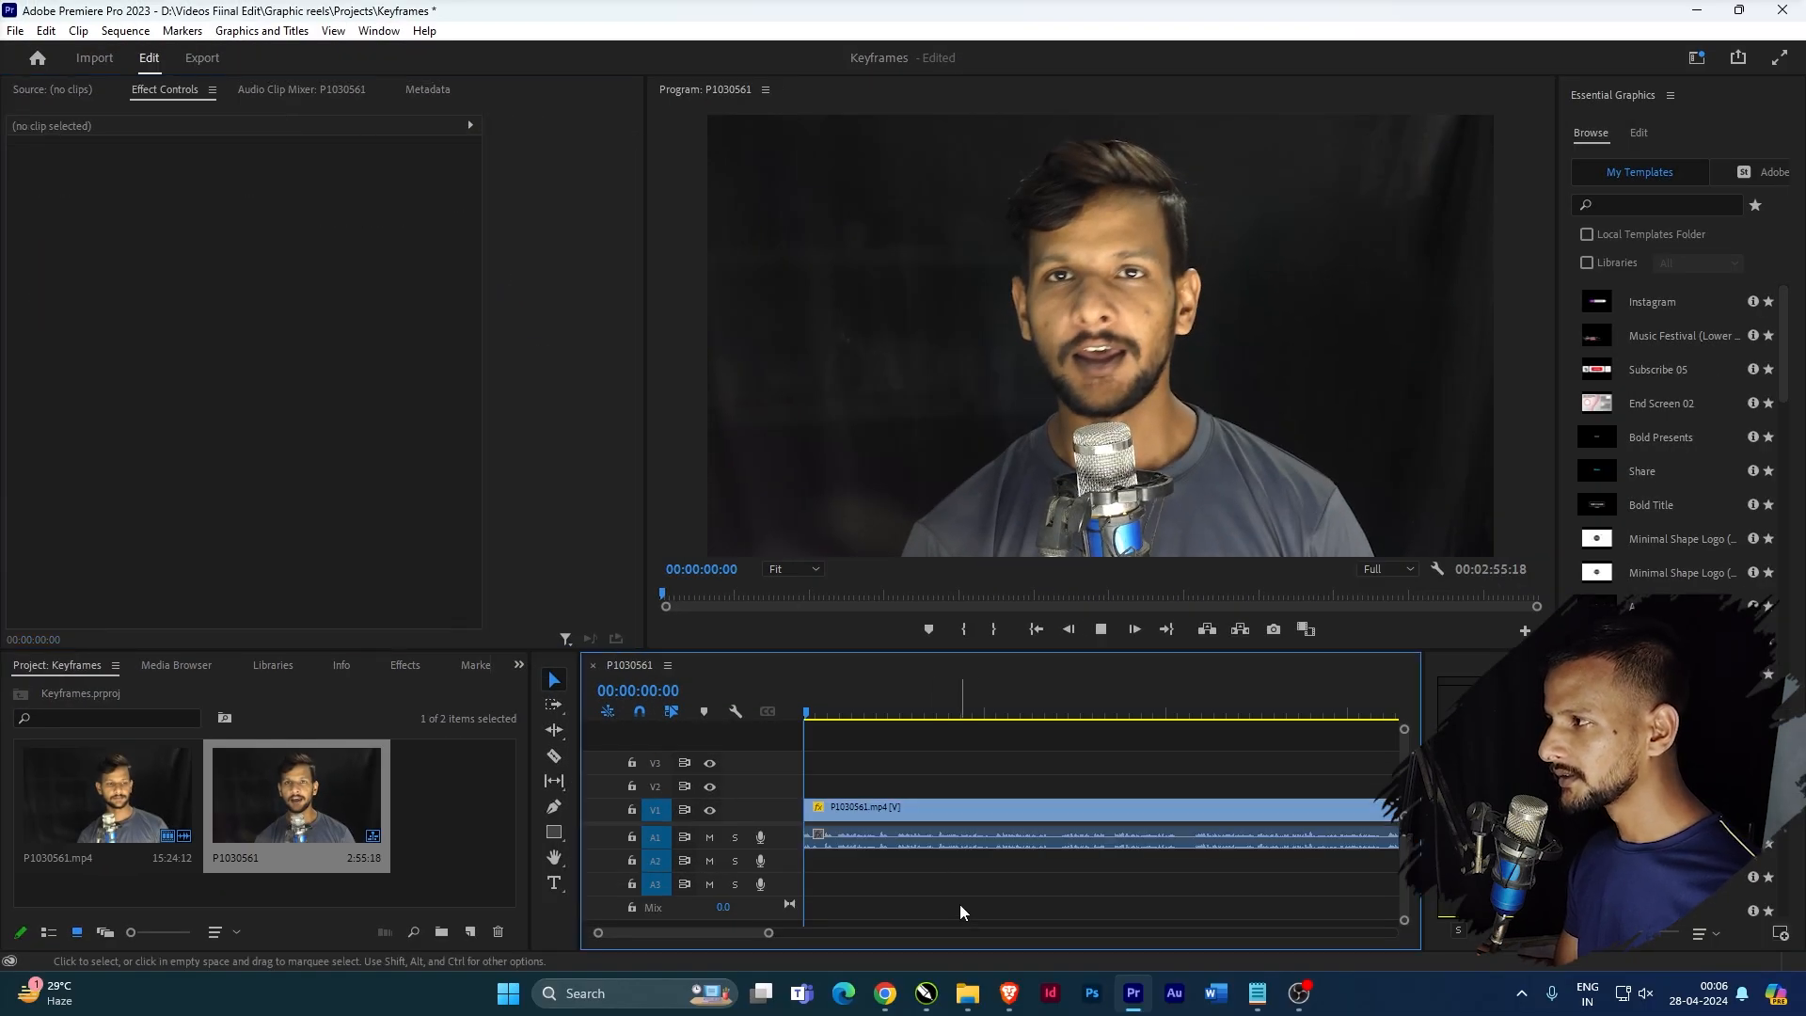
{"action": "key", "text": "space"}
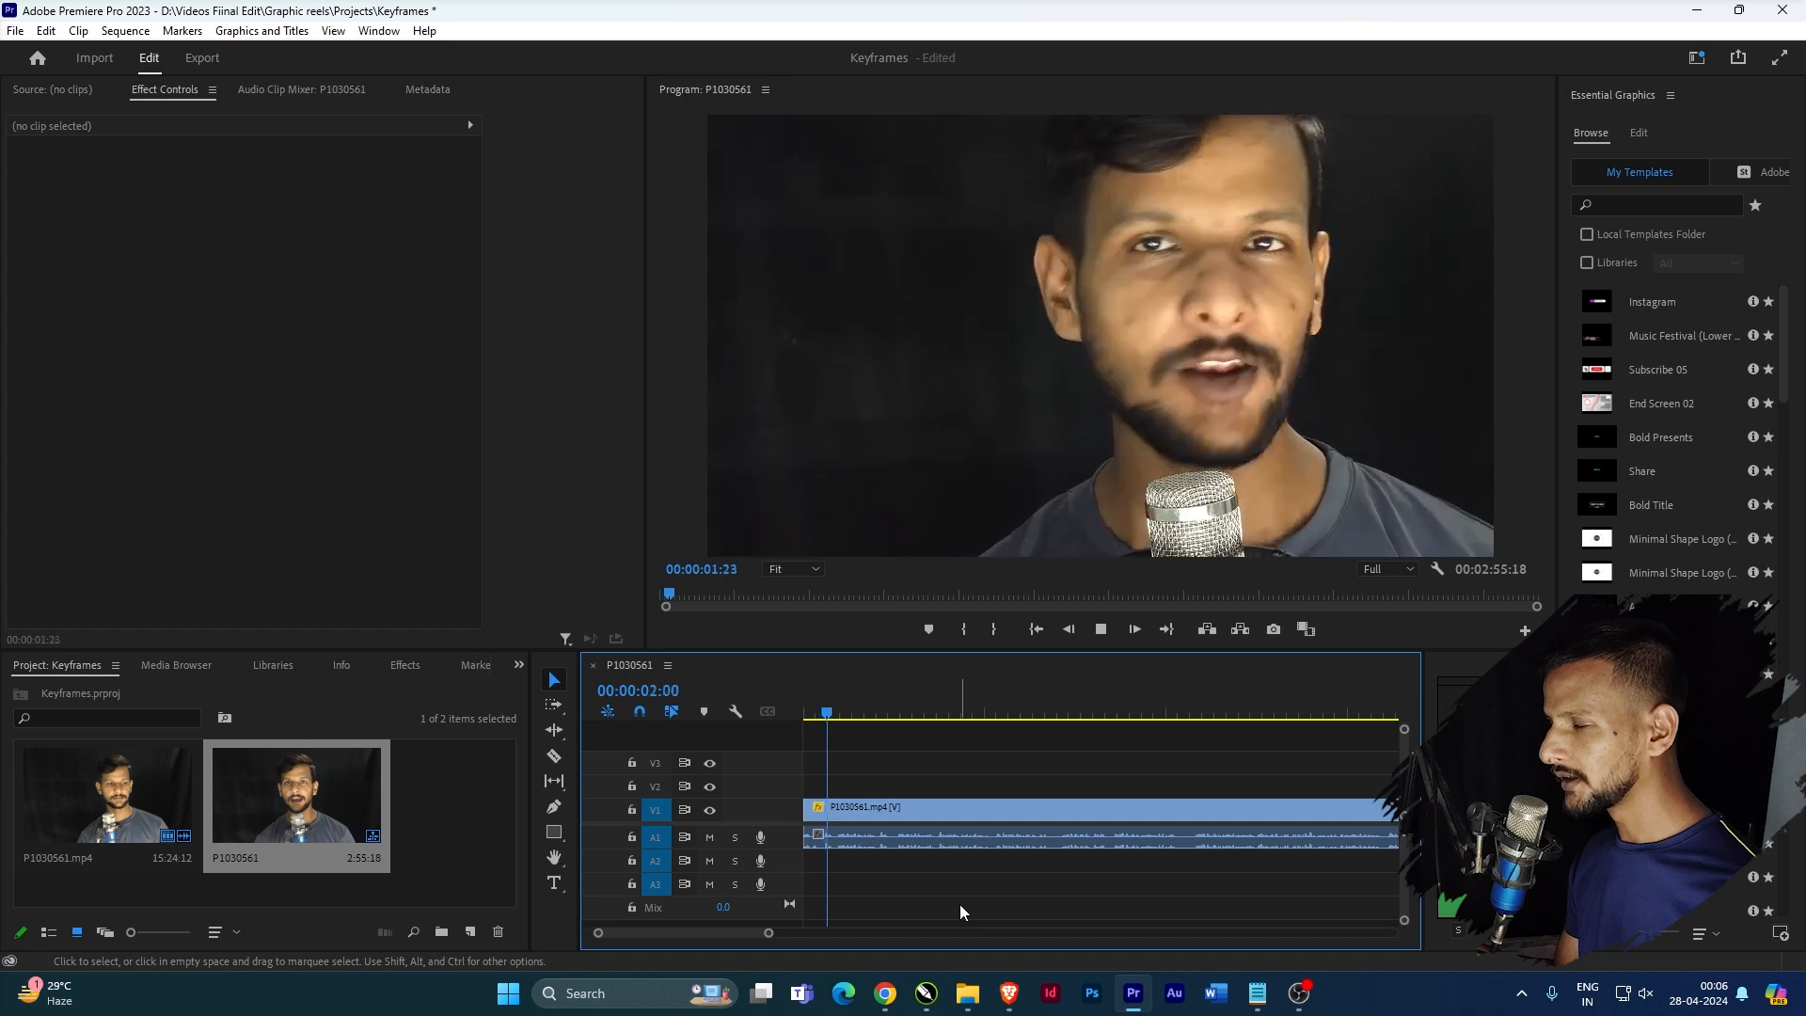
{"action": "key", "text": "space"}
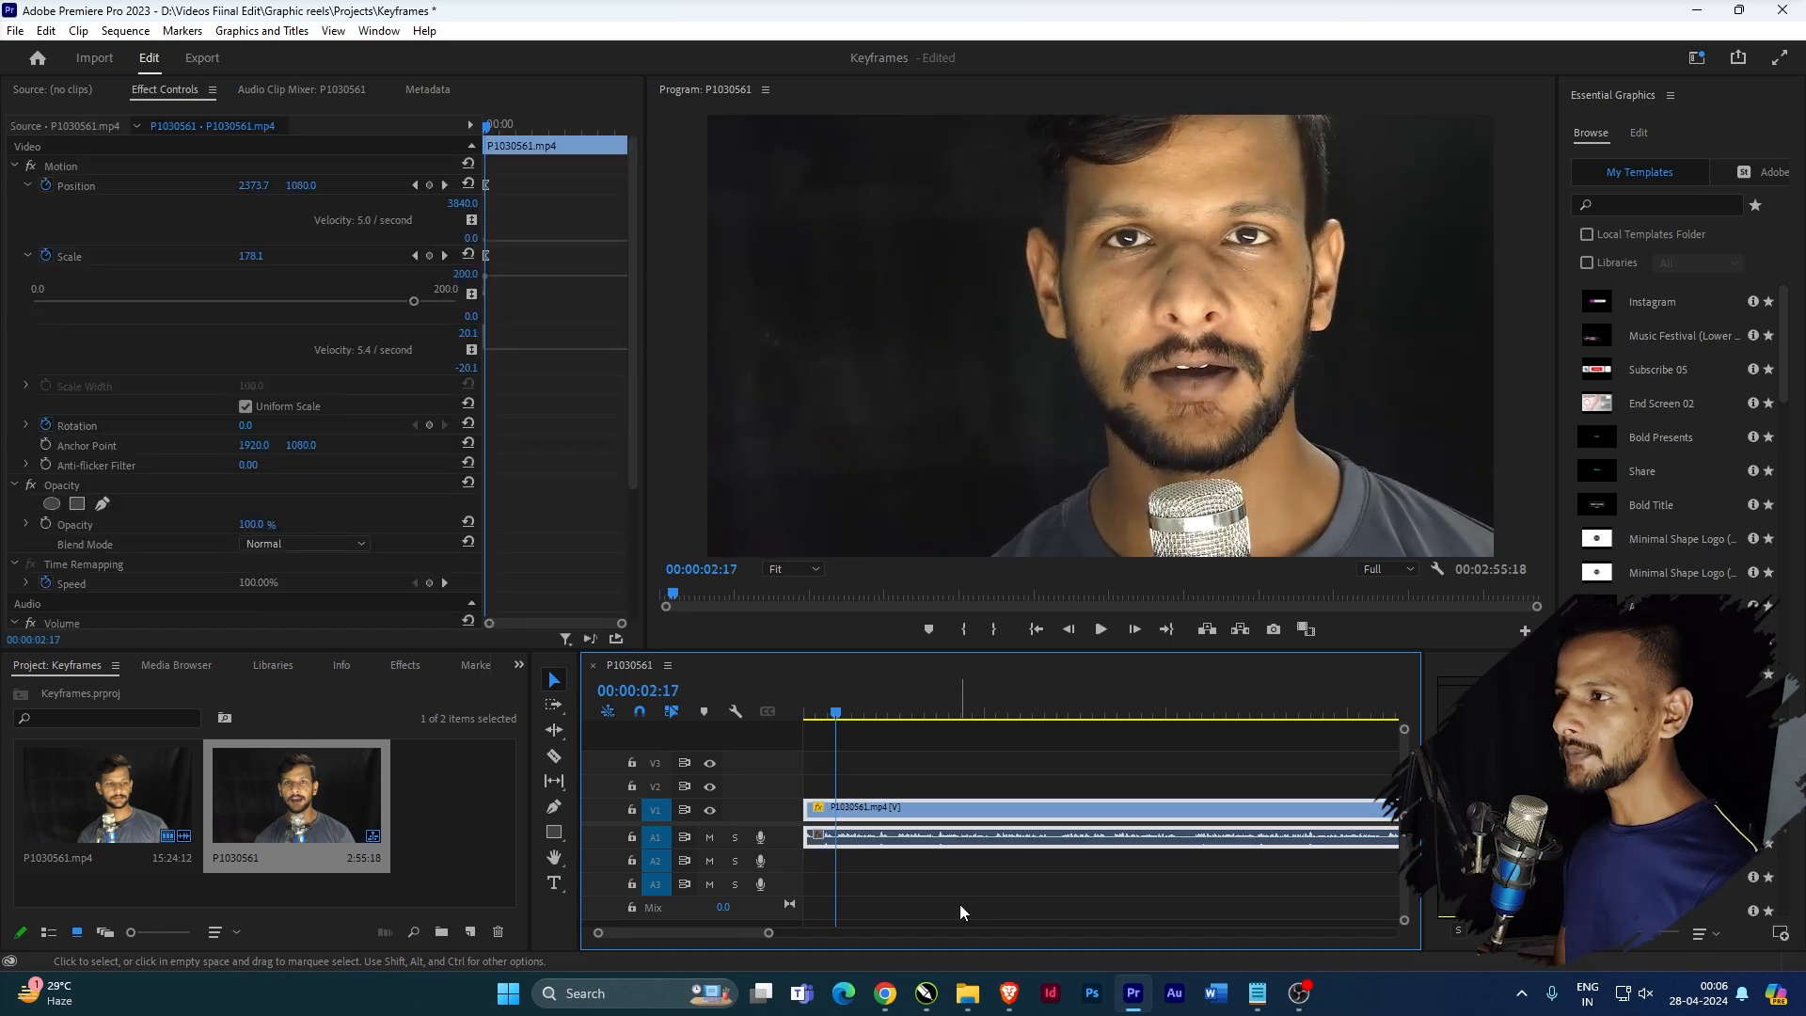
- Collapse the Position and Scale graphs, spread their keyframes much farther apart along the clip, and play the slower animation from the start
{"action": "left_click", "coordinate": [26, 256]}
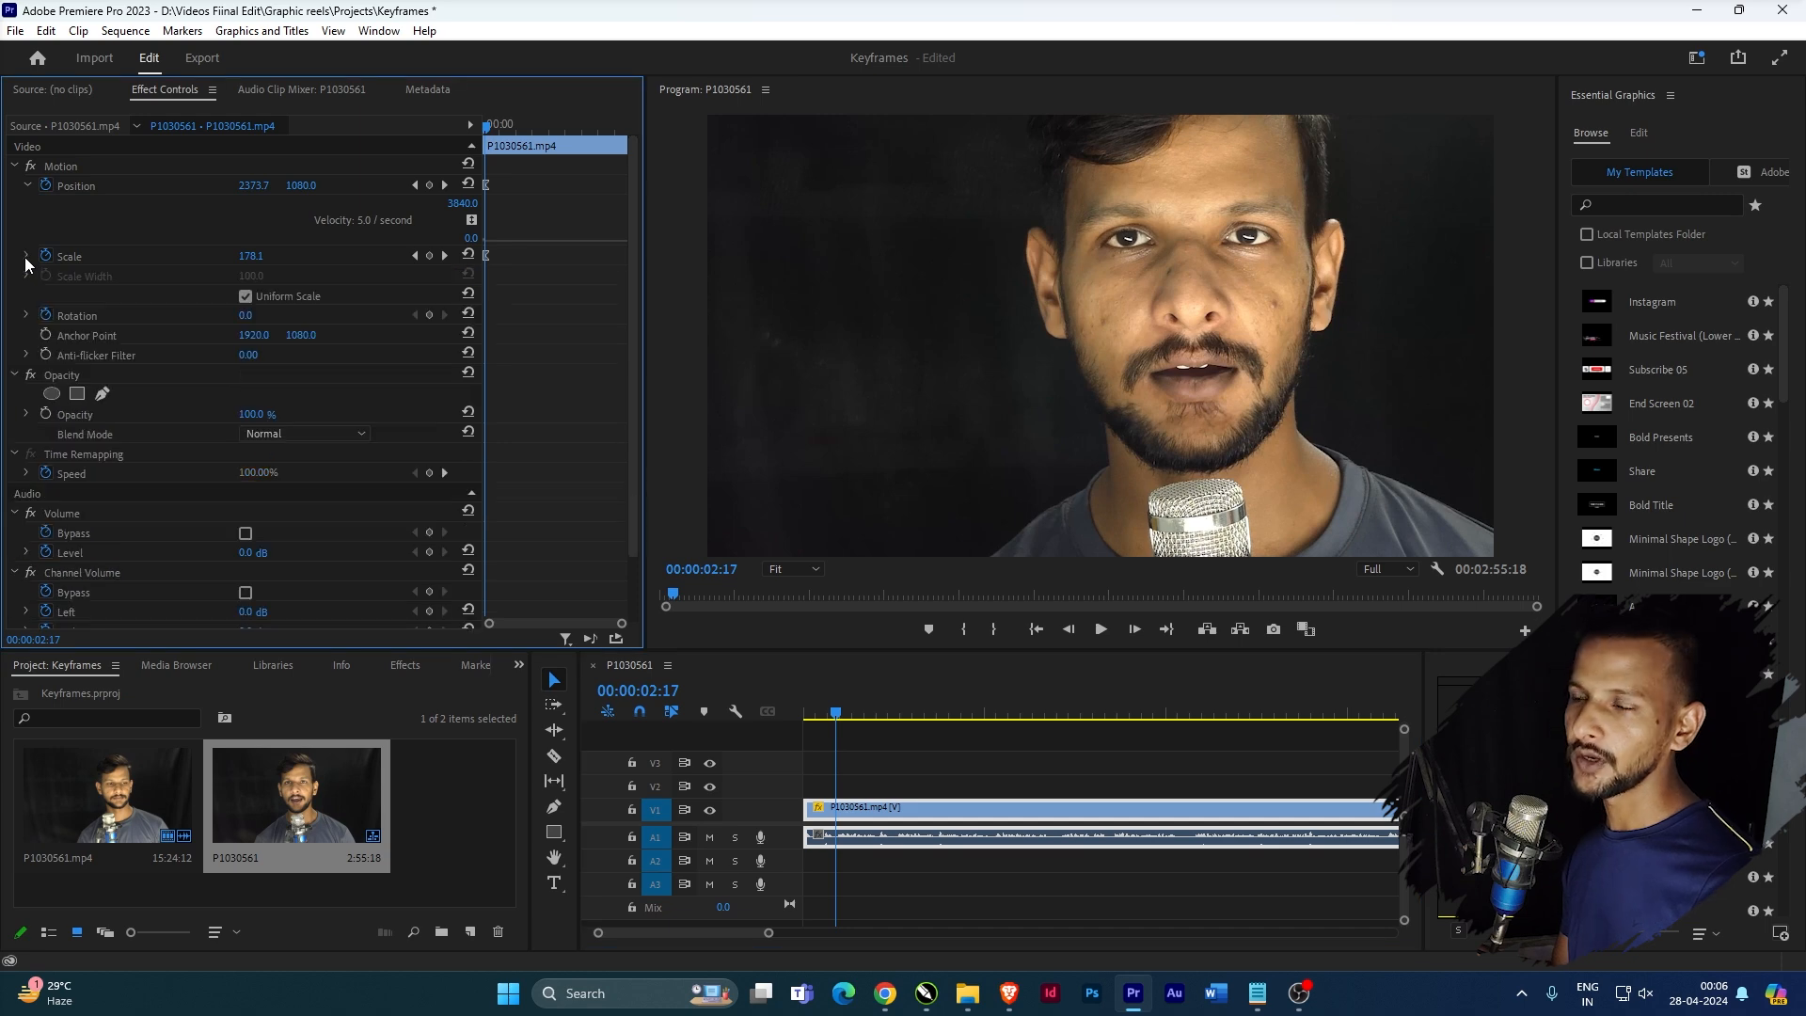
{"action": "left_click", "coordinate": [26, 186]}
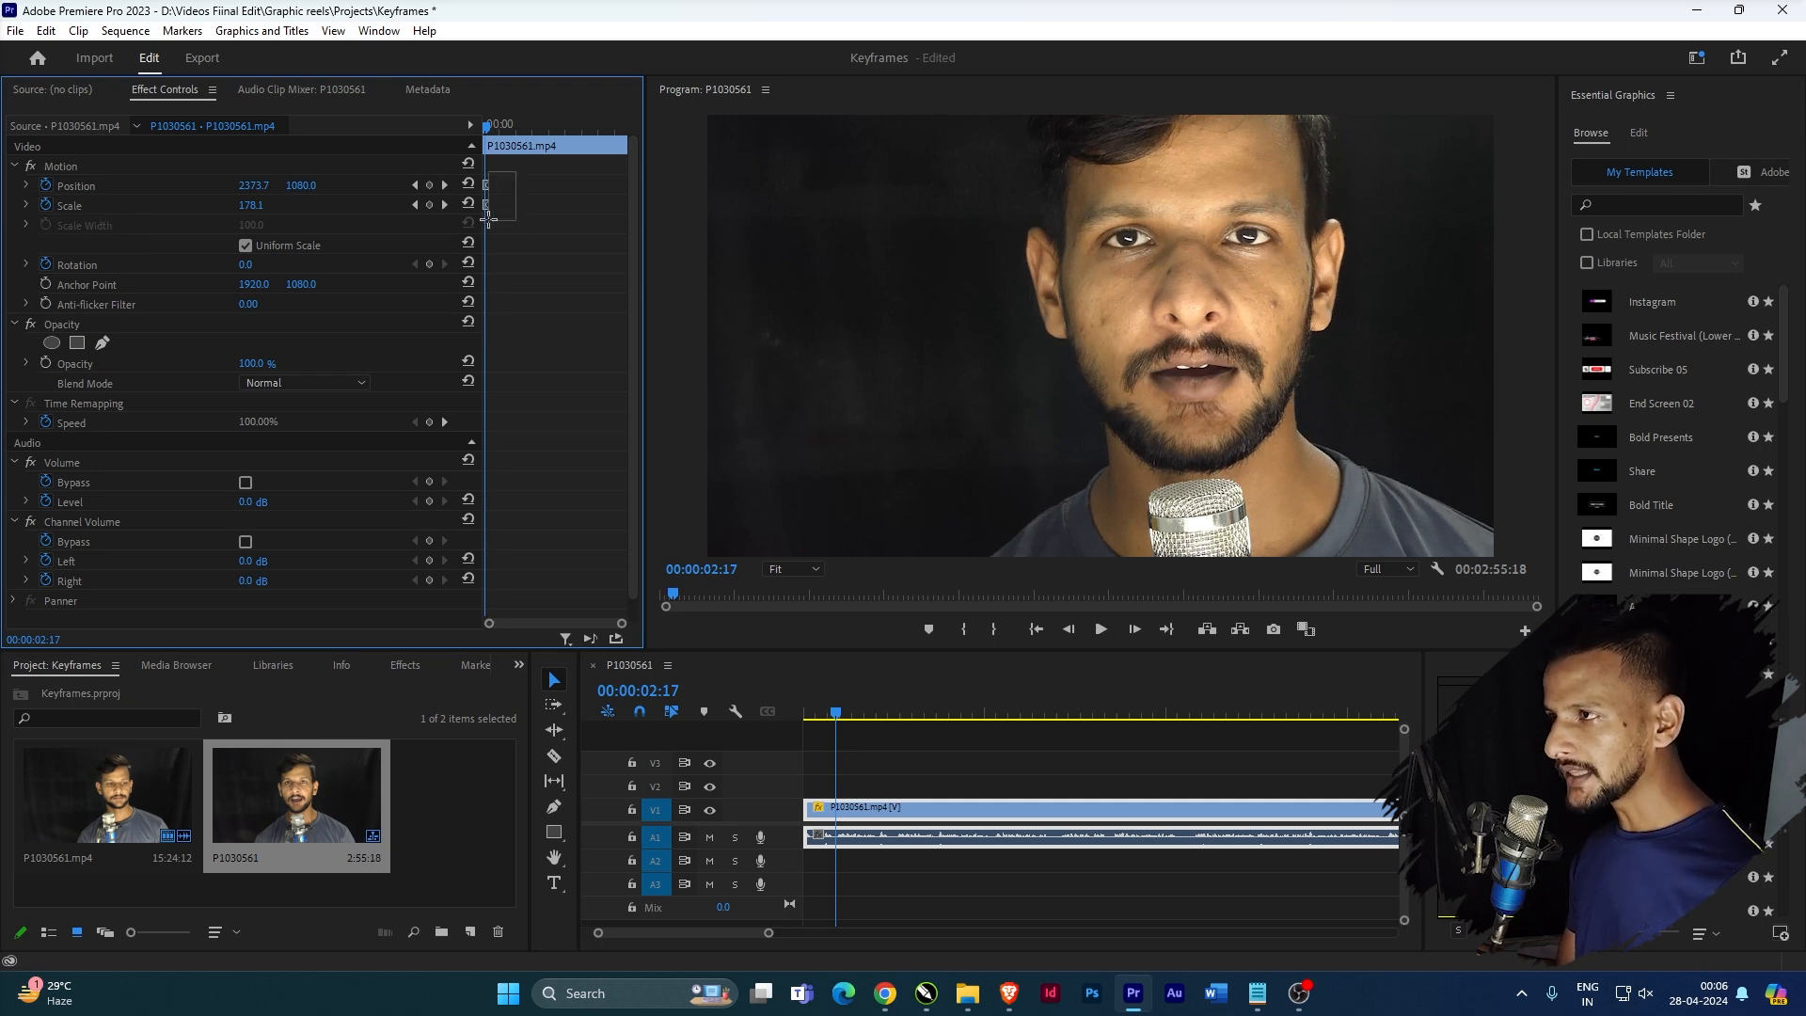
{"action": "mouse_move", "coordinate": [493, 201]}
{"action": "left_mouse_down"}
{"action": "mouse_move", "coordinate": [486, 216]}
{"action": "mouse_move", "coordinate": [491, 193]}
{"action": "mouse_move", "coordinate": [518, 213]}
{"action": "left_mouse_up"}
{"action": "key", "text": "Home"}
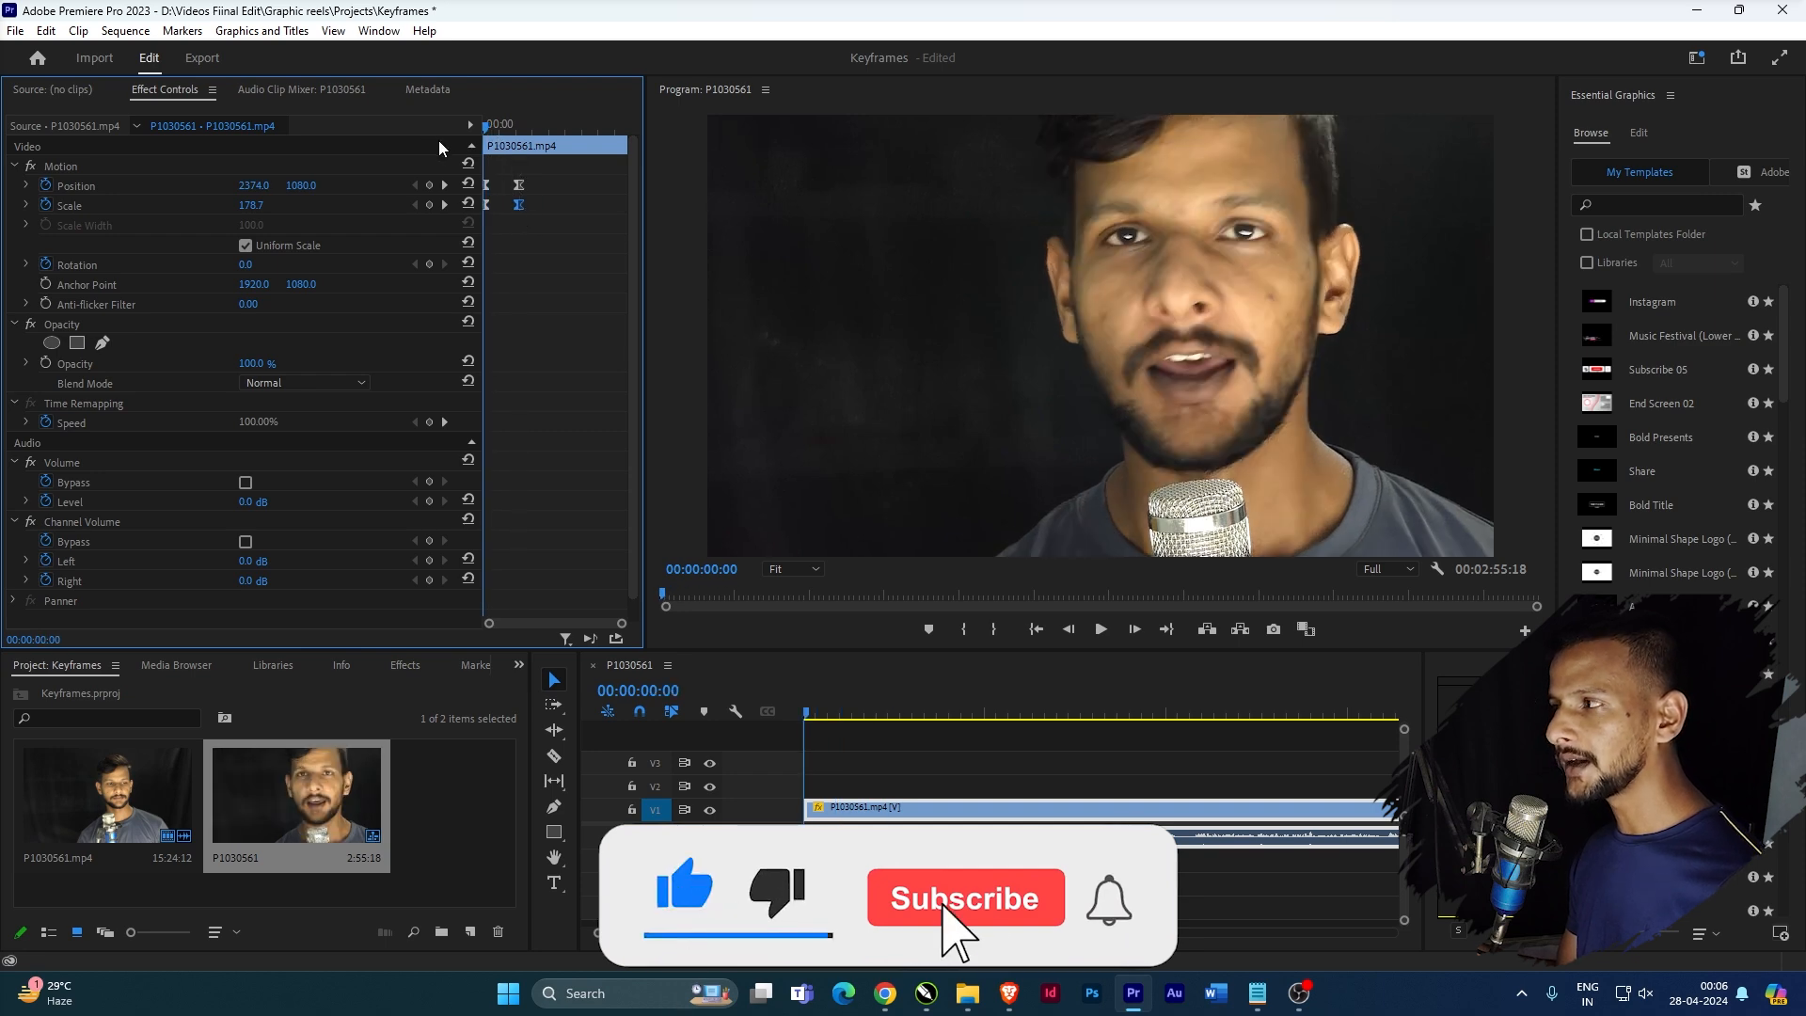
{"action": "key", "text": "space"}
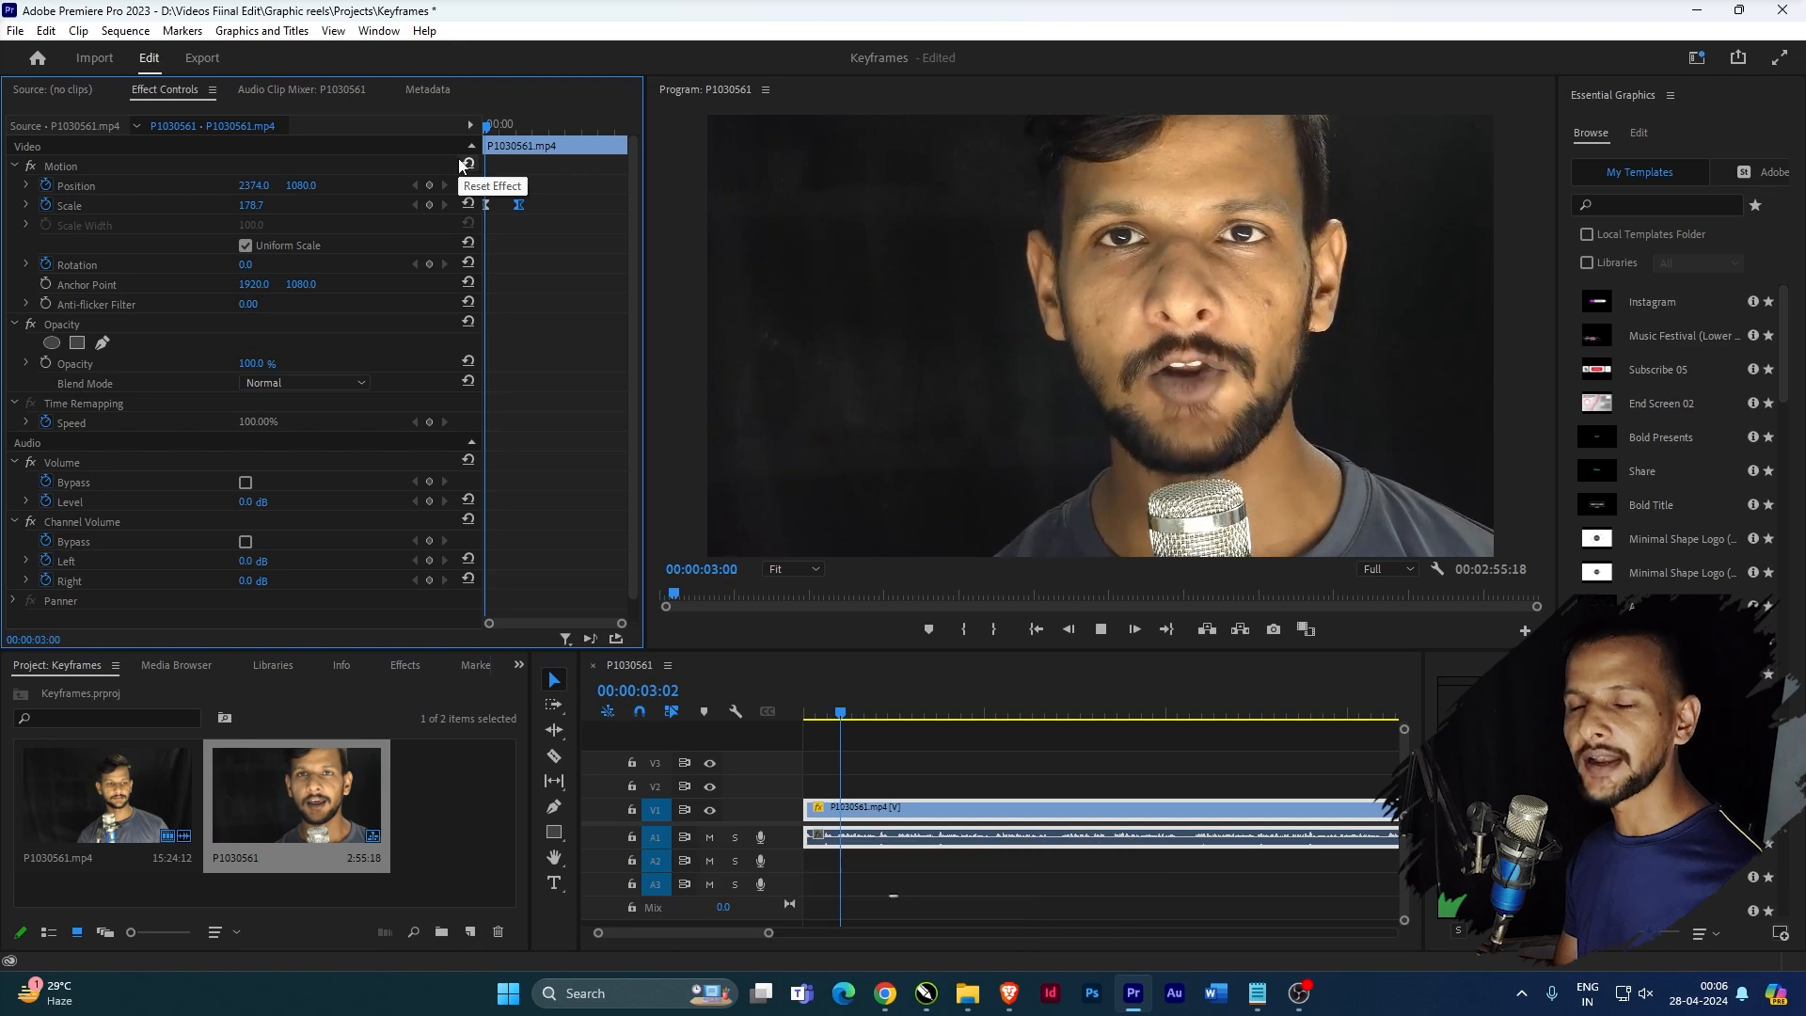
{"action": "key", "text": "space"}
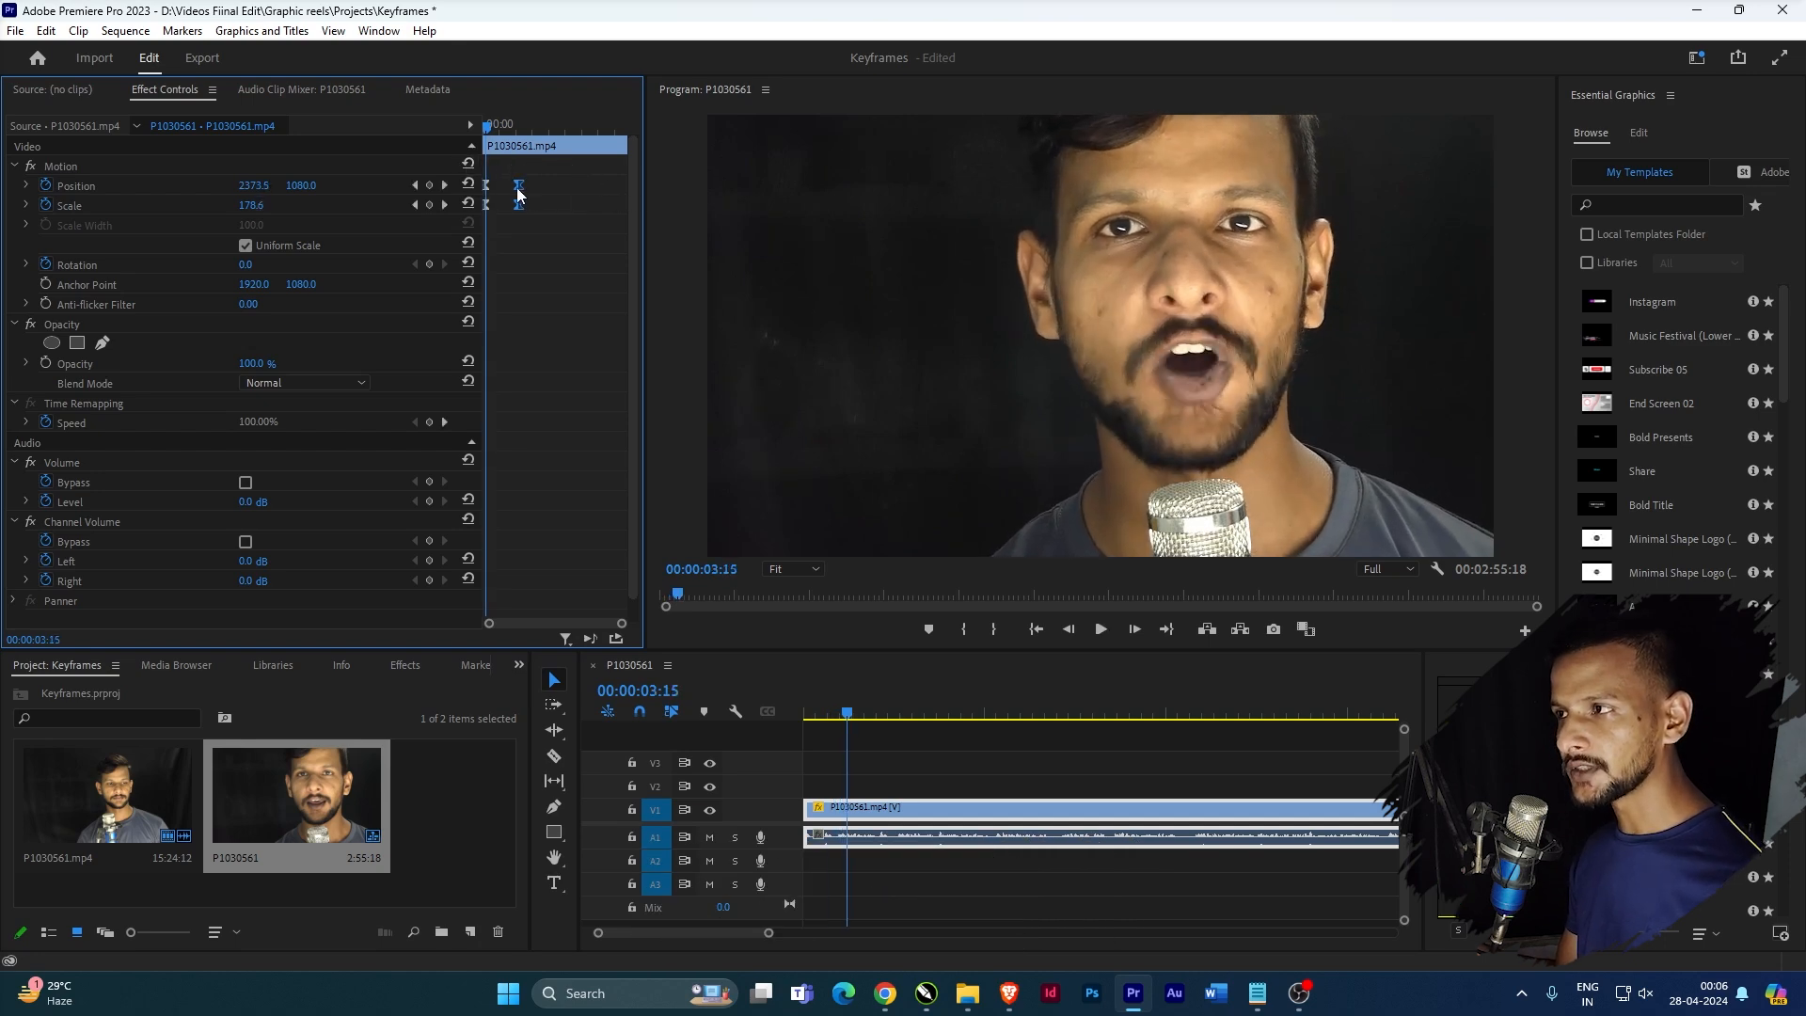
- Move the later Position and Scale keyframes even farther along the clip, and play the animation from the start
{"action": "mouse_move", "coordinate": [518, 195]}
{"action": "left_mouse_down"}
{"action": "mouse_move", "coordinate": [502, 192]}
{"action": "mouse_move", "coordinate": [537, 198]}
{"action": "left_mouse_up"}
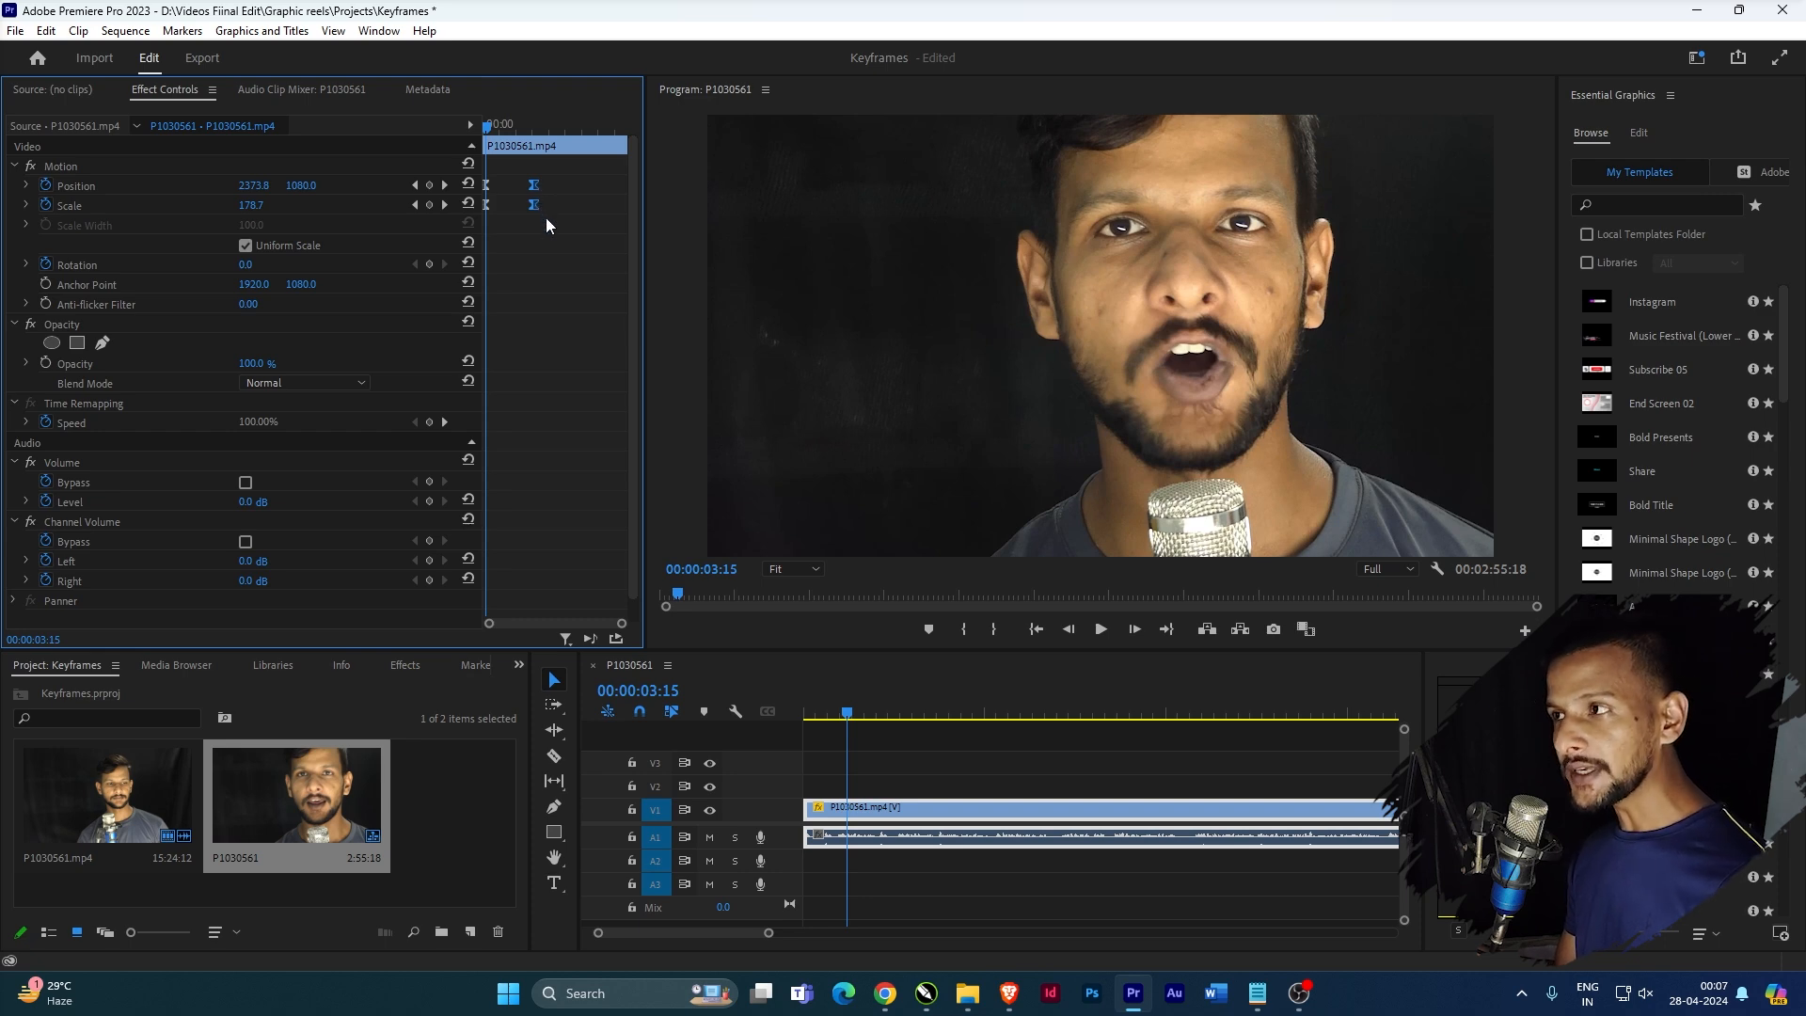
{"action": "left_click", "coordinate": [491, 129]}
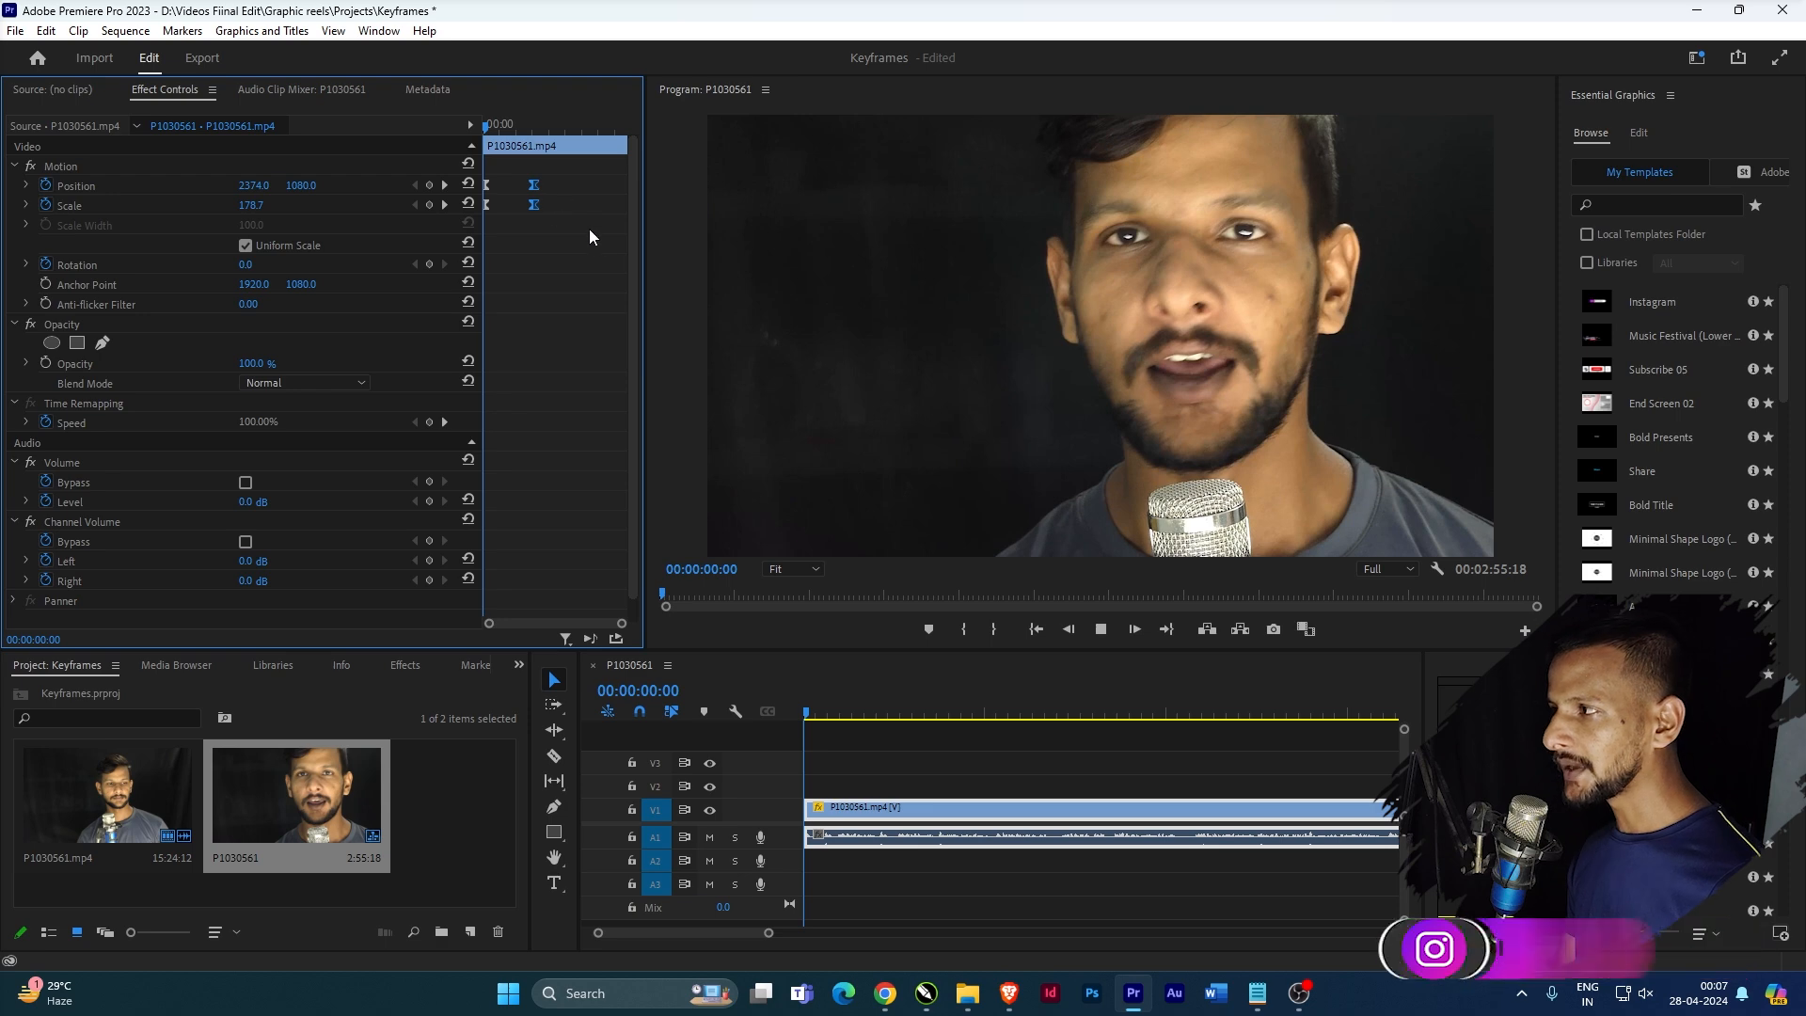
{"action": "key", "text": "space"}
{"action": "key", "text": "space"}
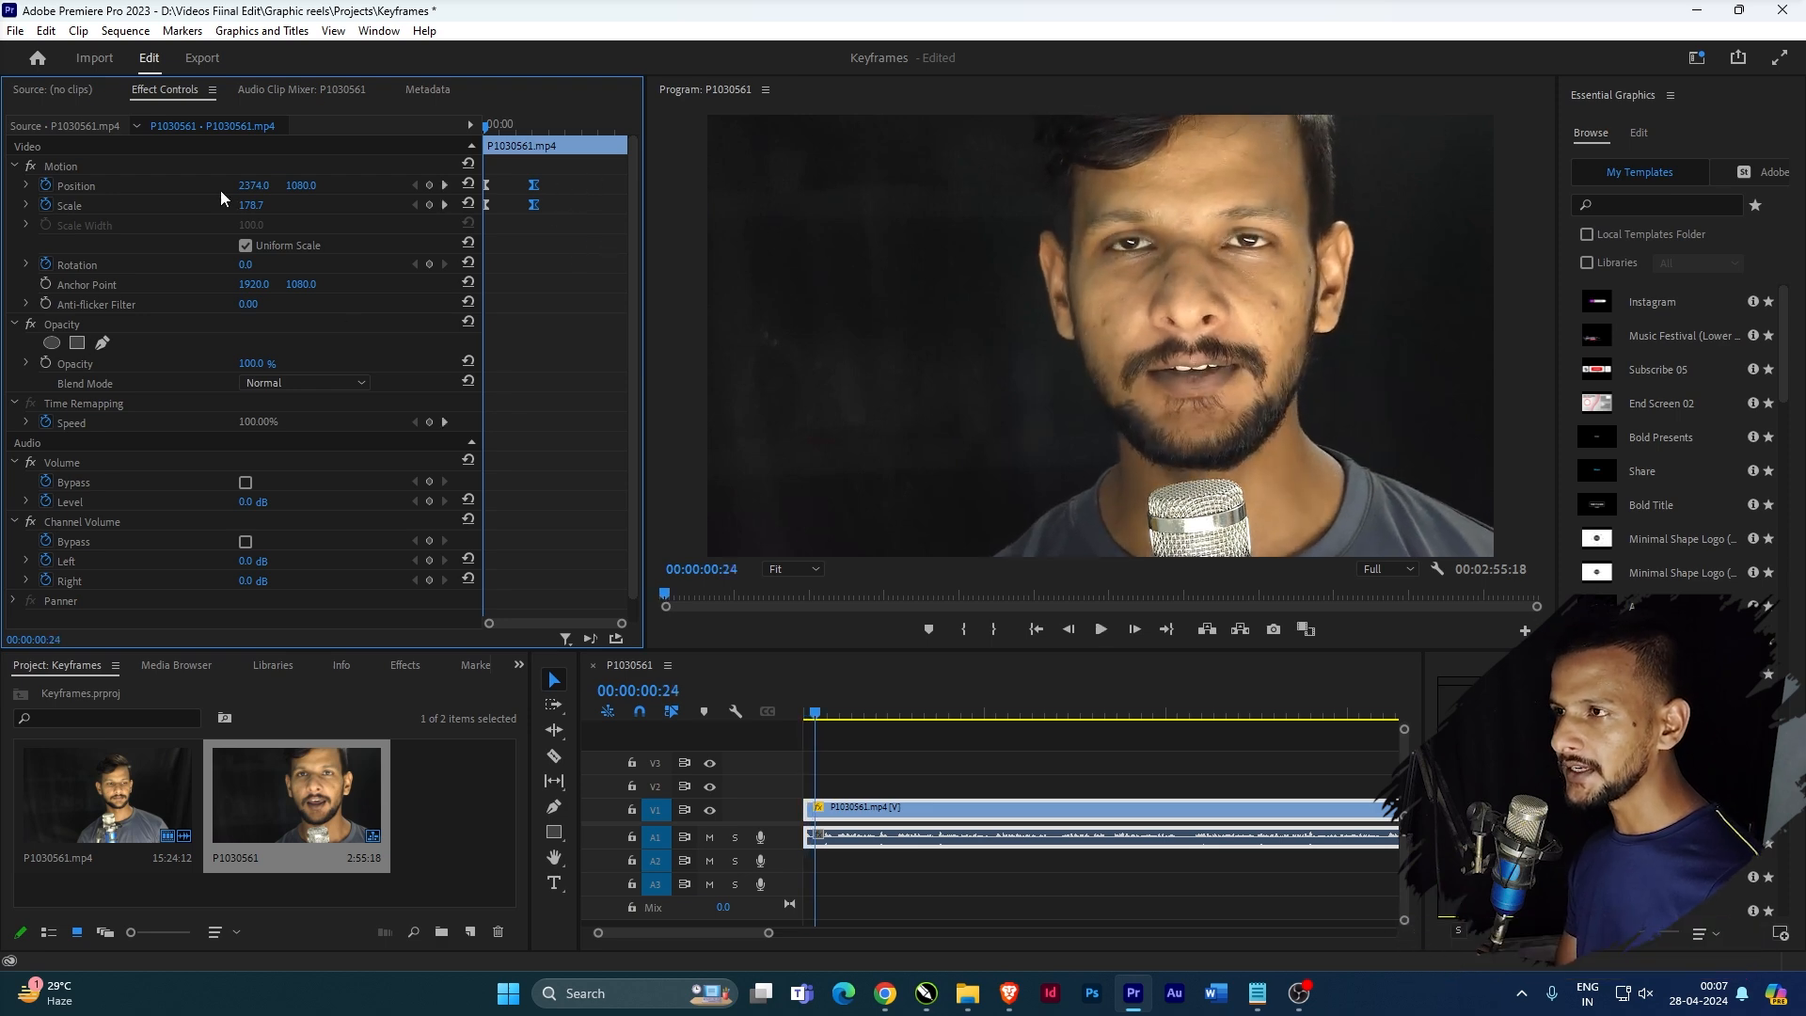
- Turn off keyframing for Position and Scale, deleting all their existing keyframes
{"action": "left_click", "coordinate": [45, 185]}
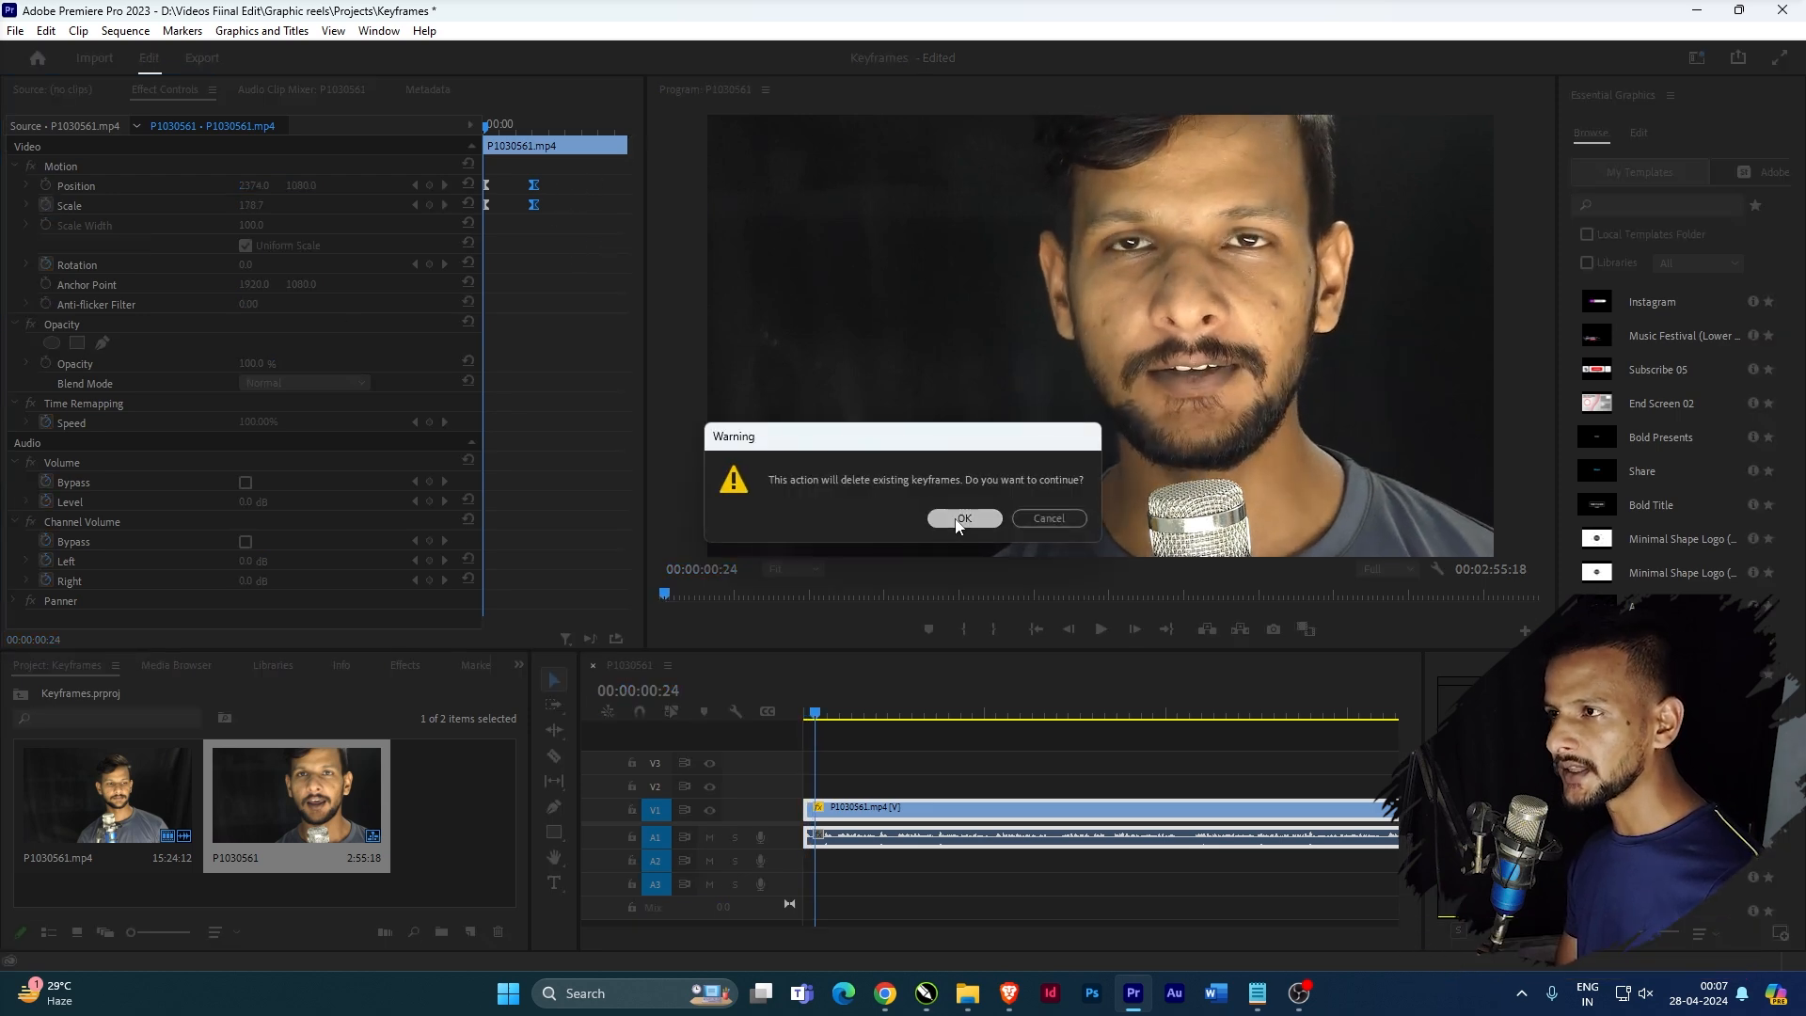
{"action": "key", "text": "Return"}
{"action": "left_click", "coordinate": [45, 205]}
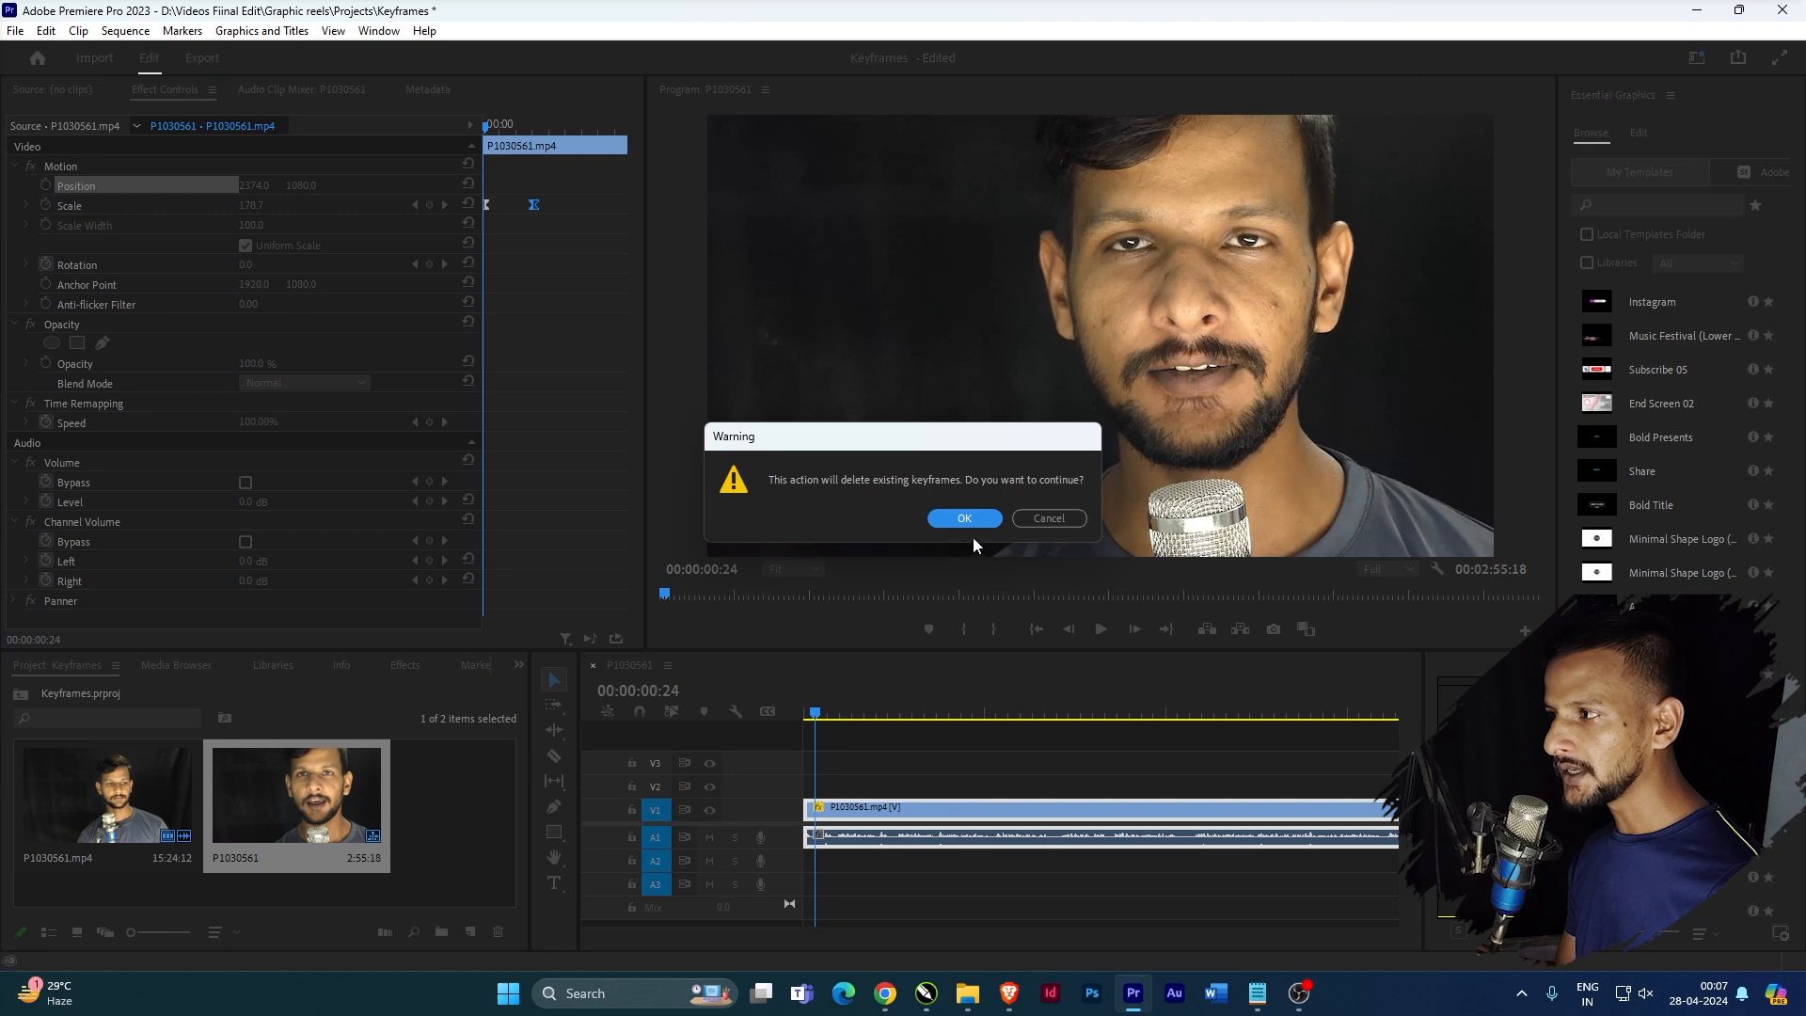
{"action": "left_click", "coordinate": [934, 516]}
- Try a Scale of 1000 on the clip, and reduce it to 125
{"action": "left_click", "coordinate": [252, 206]}
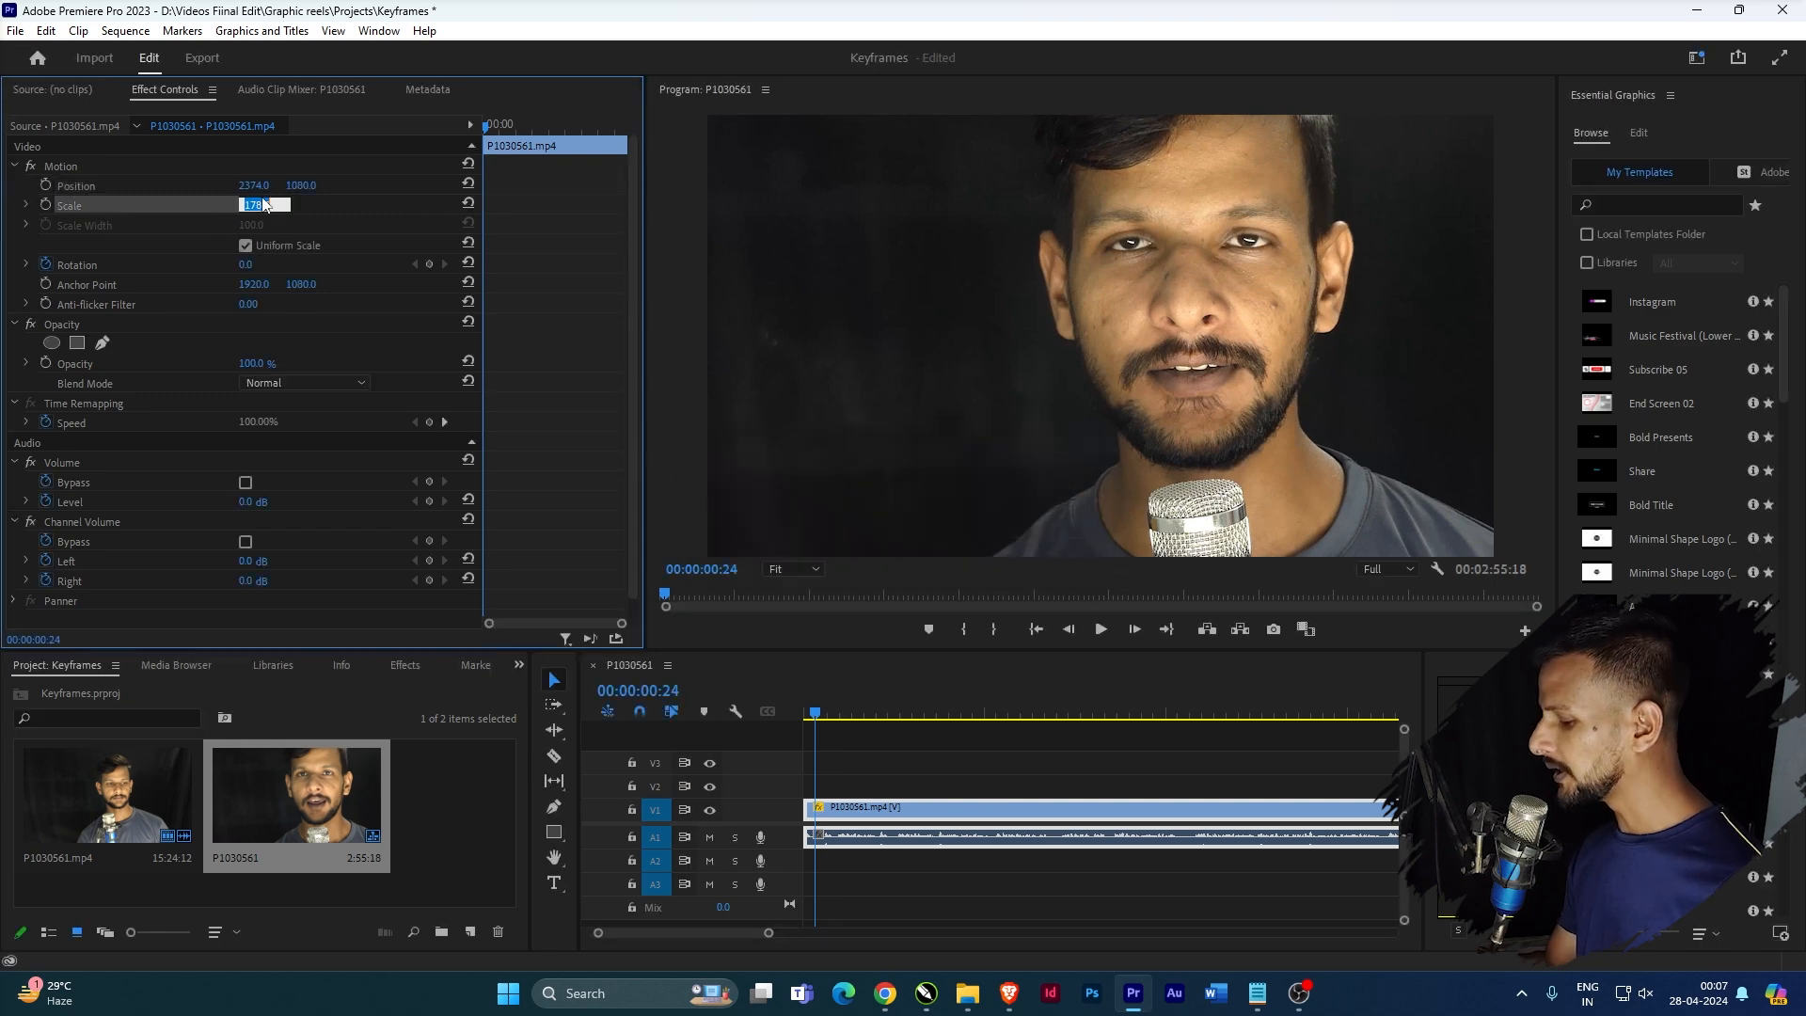
{"action": "type", "text": "1000"}
{"action": "key", "text": "Return"}
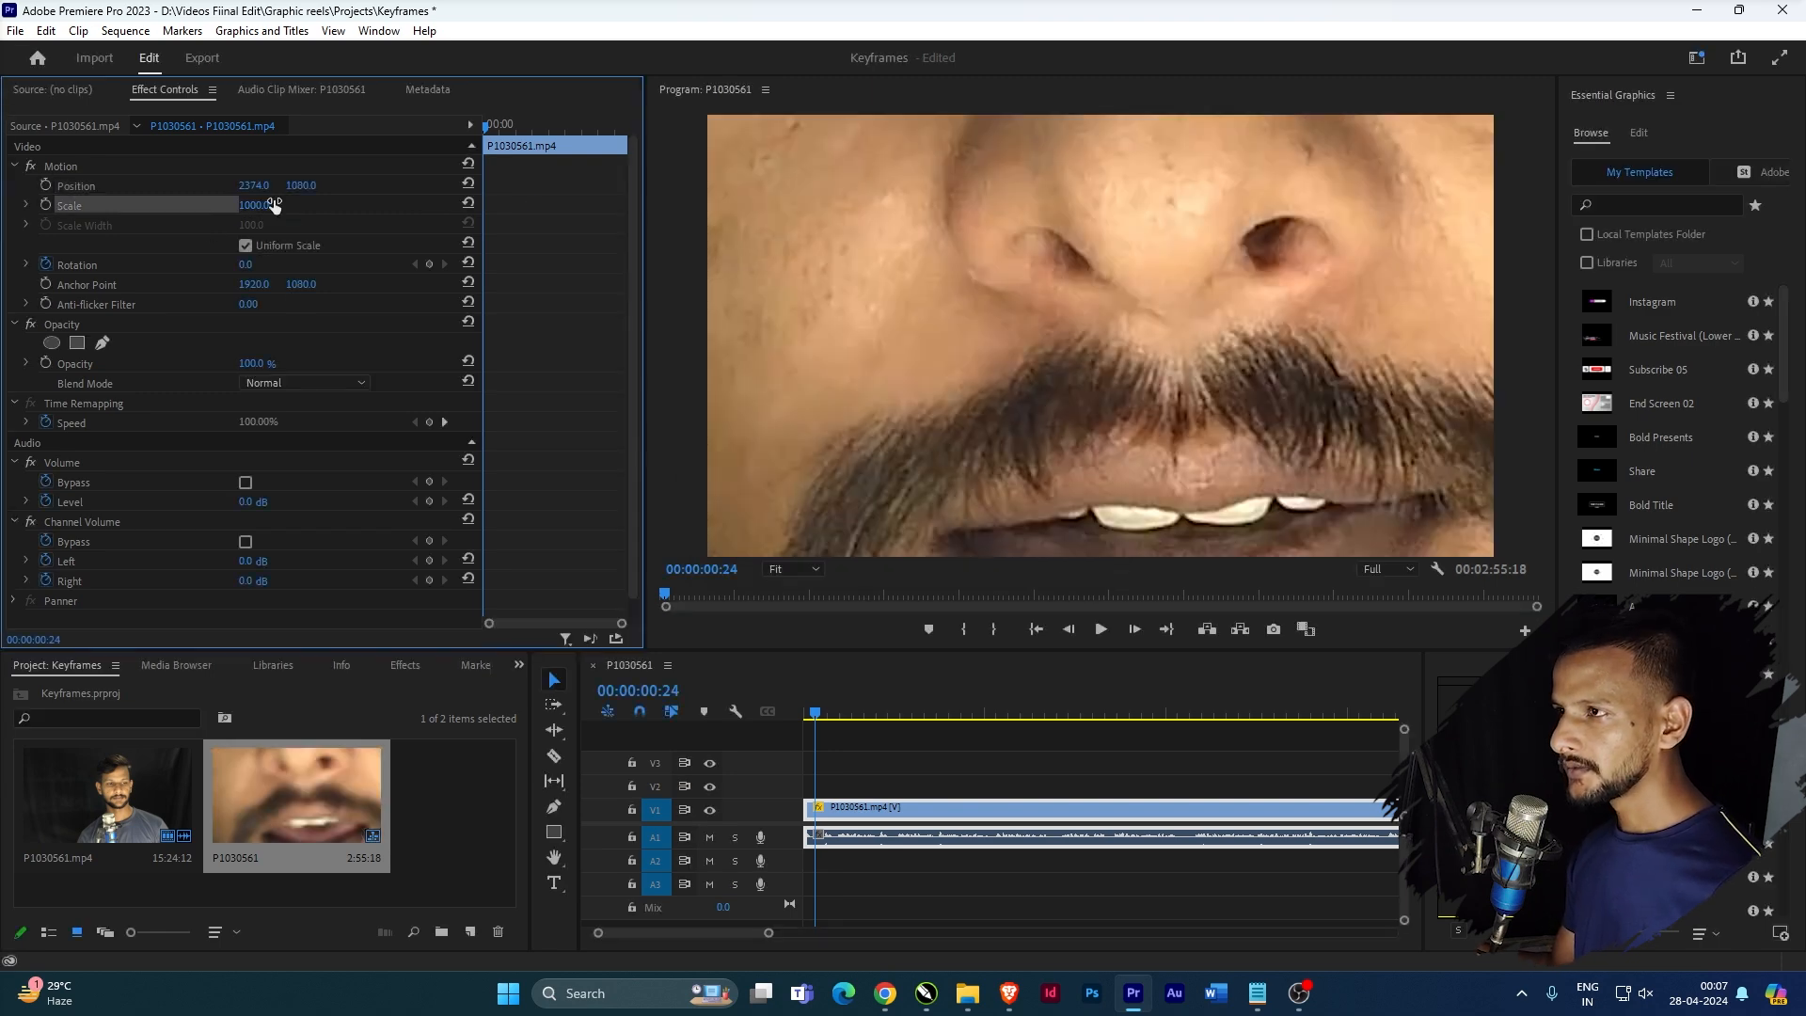
{"action": "left_click_drag", "start_coordinate": [269, 207], "coordinate": [130, 207]}
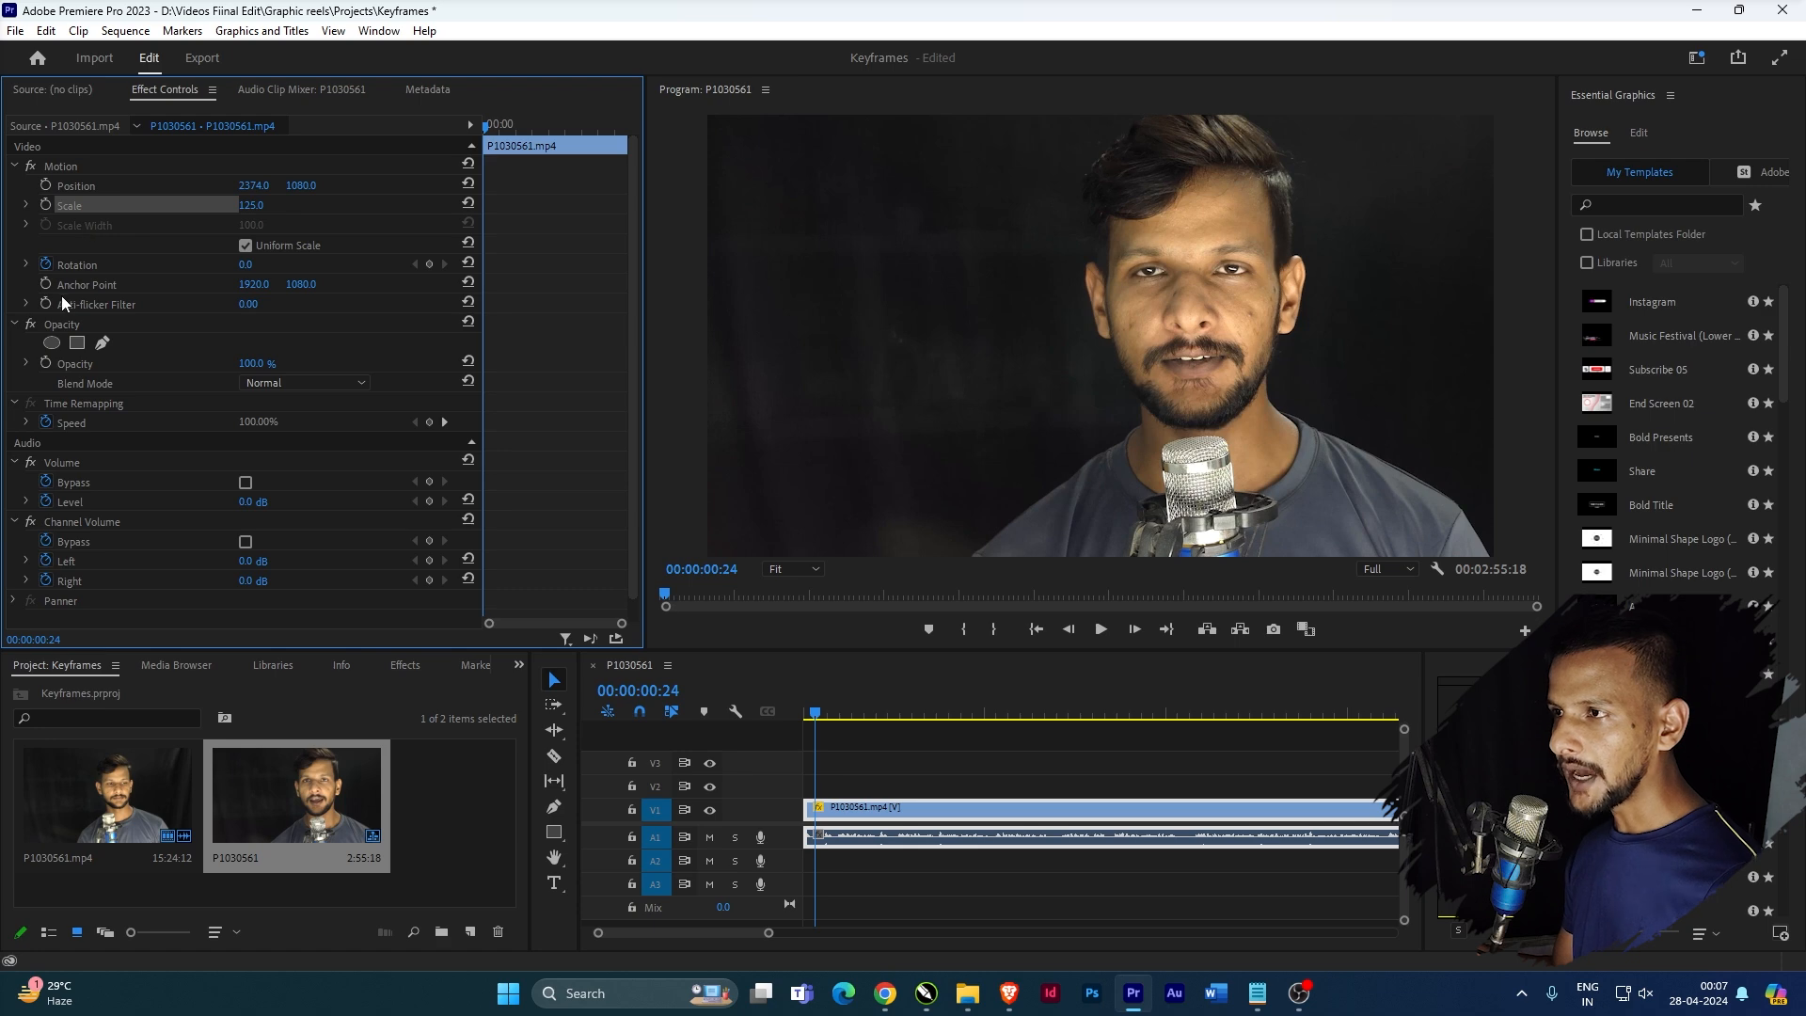
- Animate the clip's Rotation from 0° at the sequence start to 359° at 00:00:11:10
{"action": "left_click", "coordinate": [83, 265]}
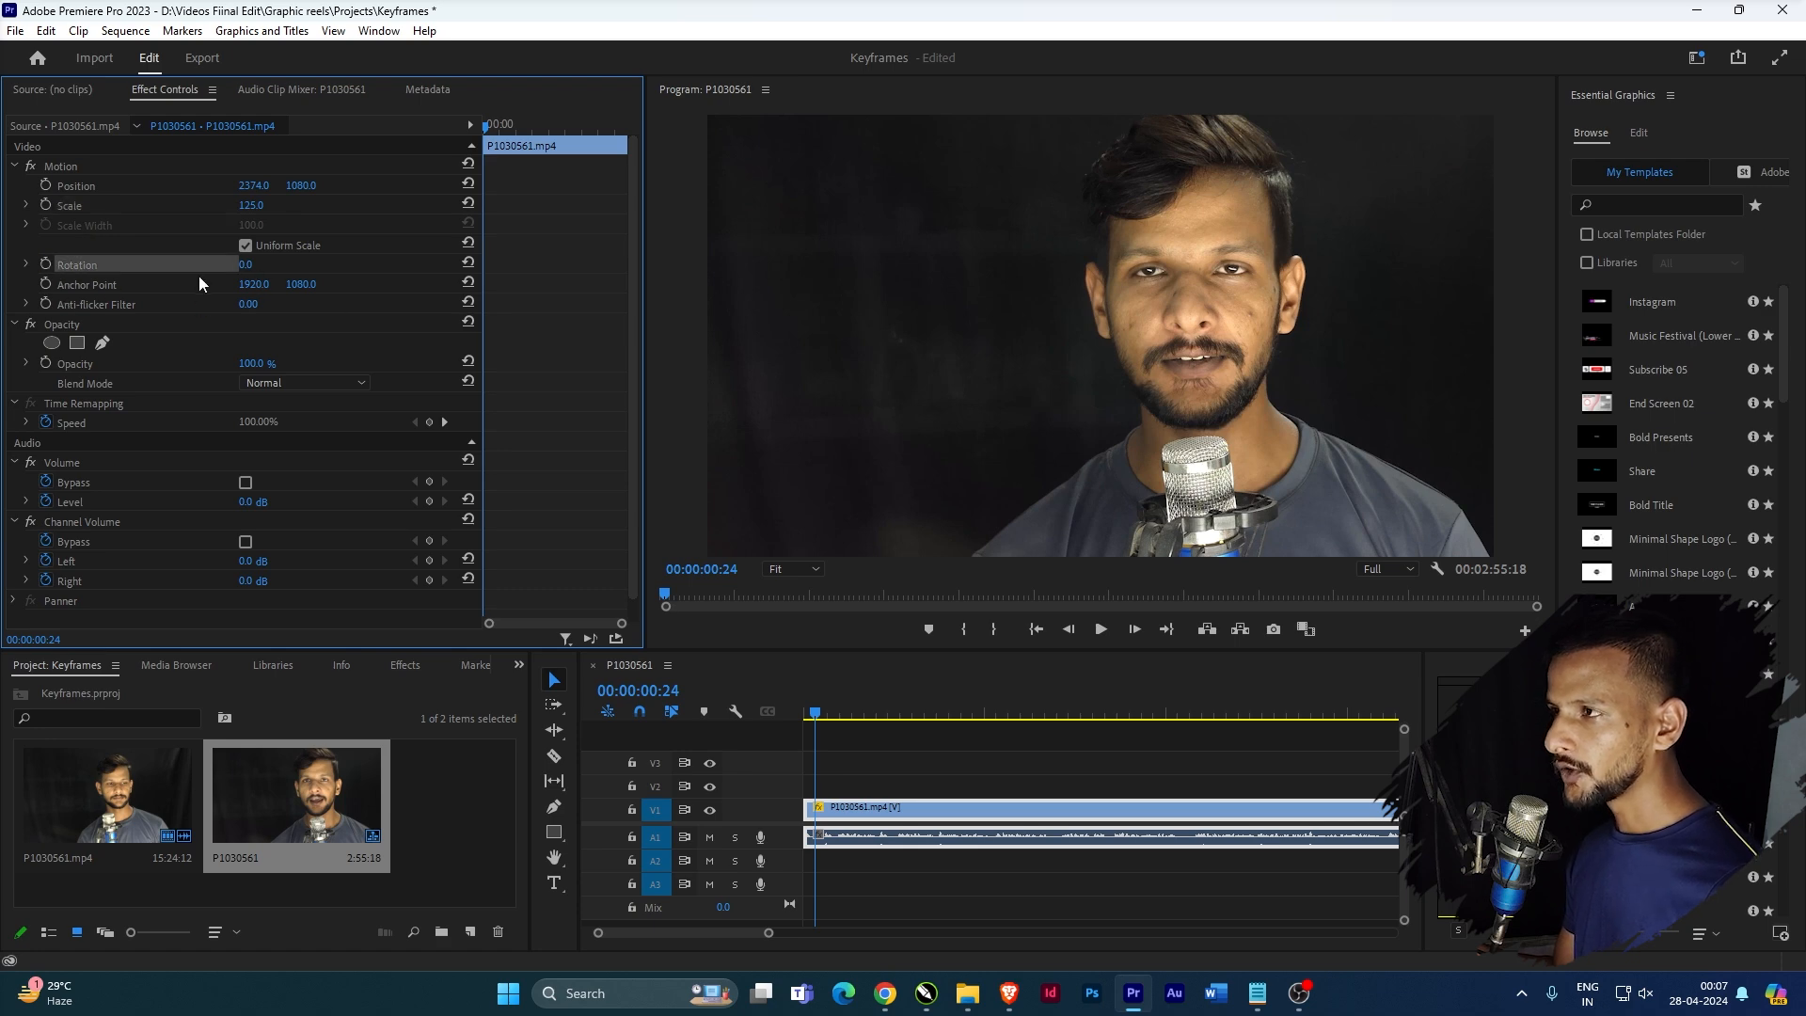
{"action": "left_click_drag", "start_coordinate": [482, 125], "coordinate": [365, 126]}
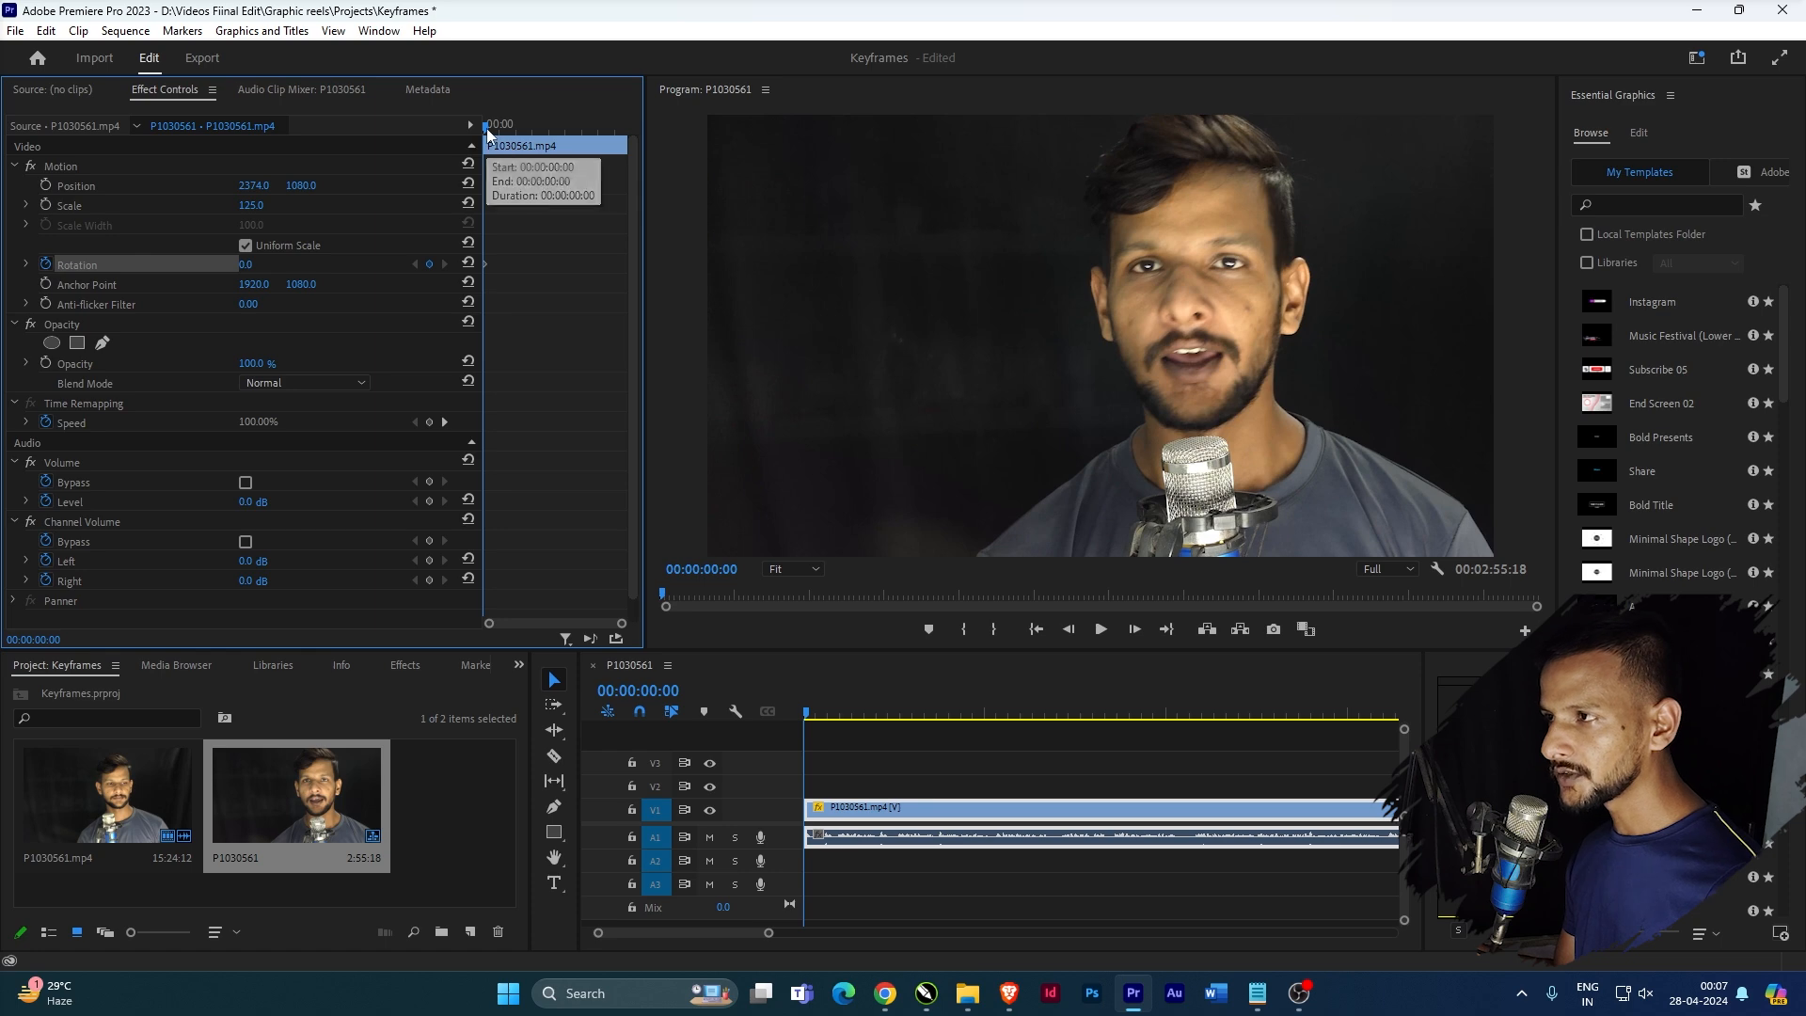
{"action": "left_click_drag", "start_coordinate": [486, 126], "coordinate": [492, 126]}
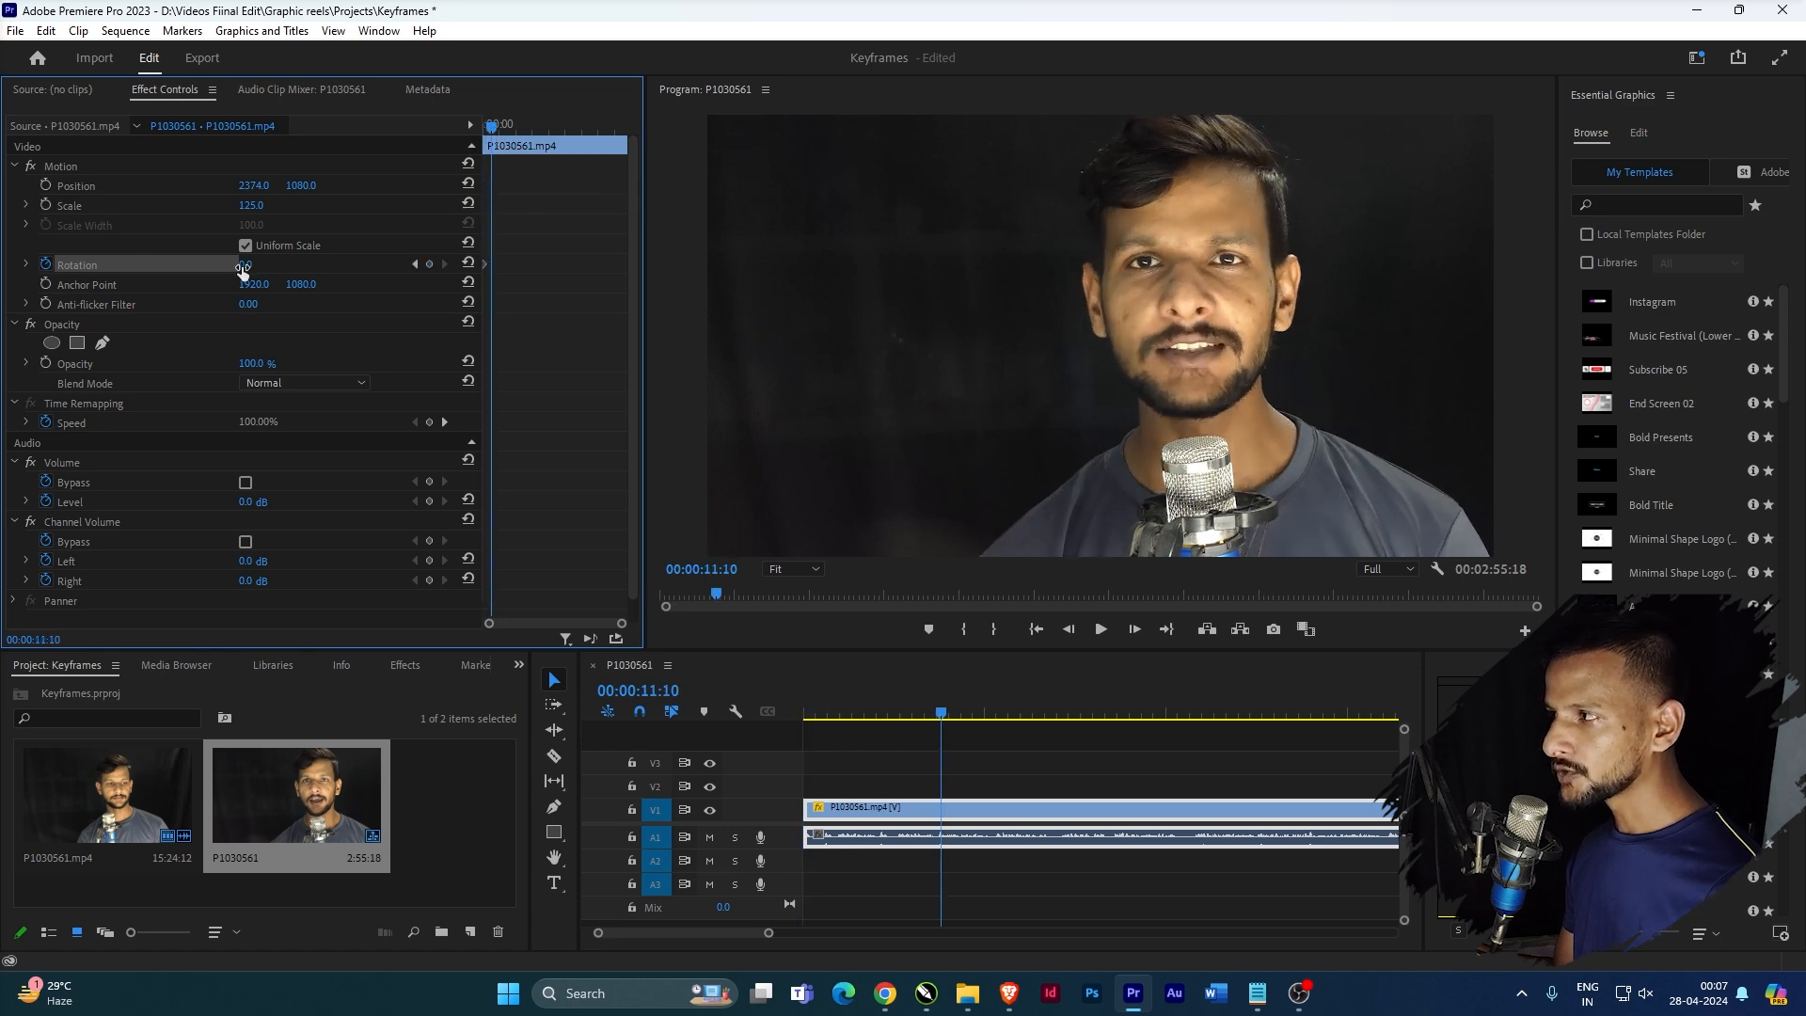
{"action": "left_click_drag", "start_coordinate": [242, 266], "coordinate": [580, 266]}
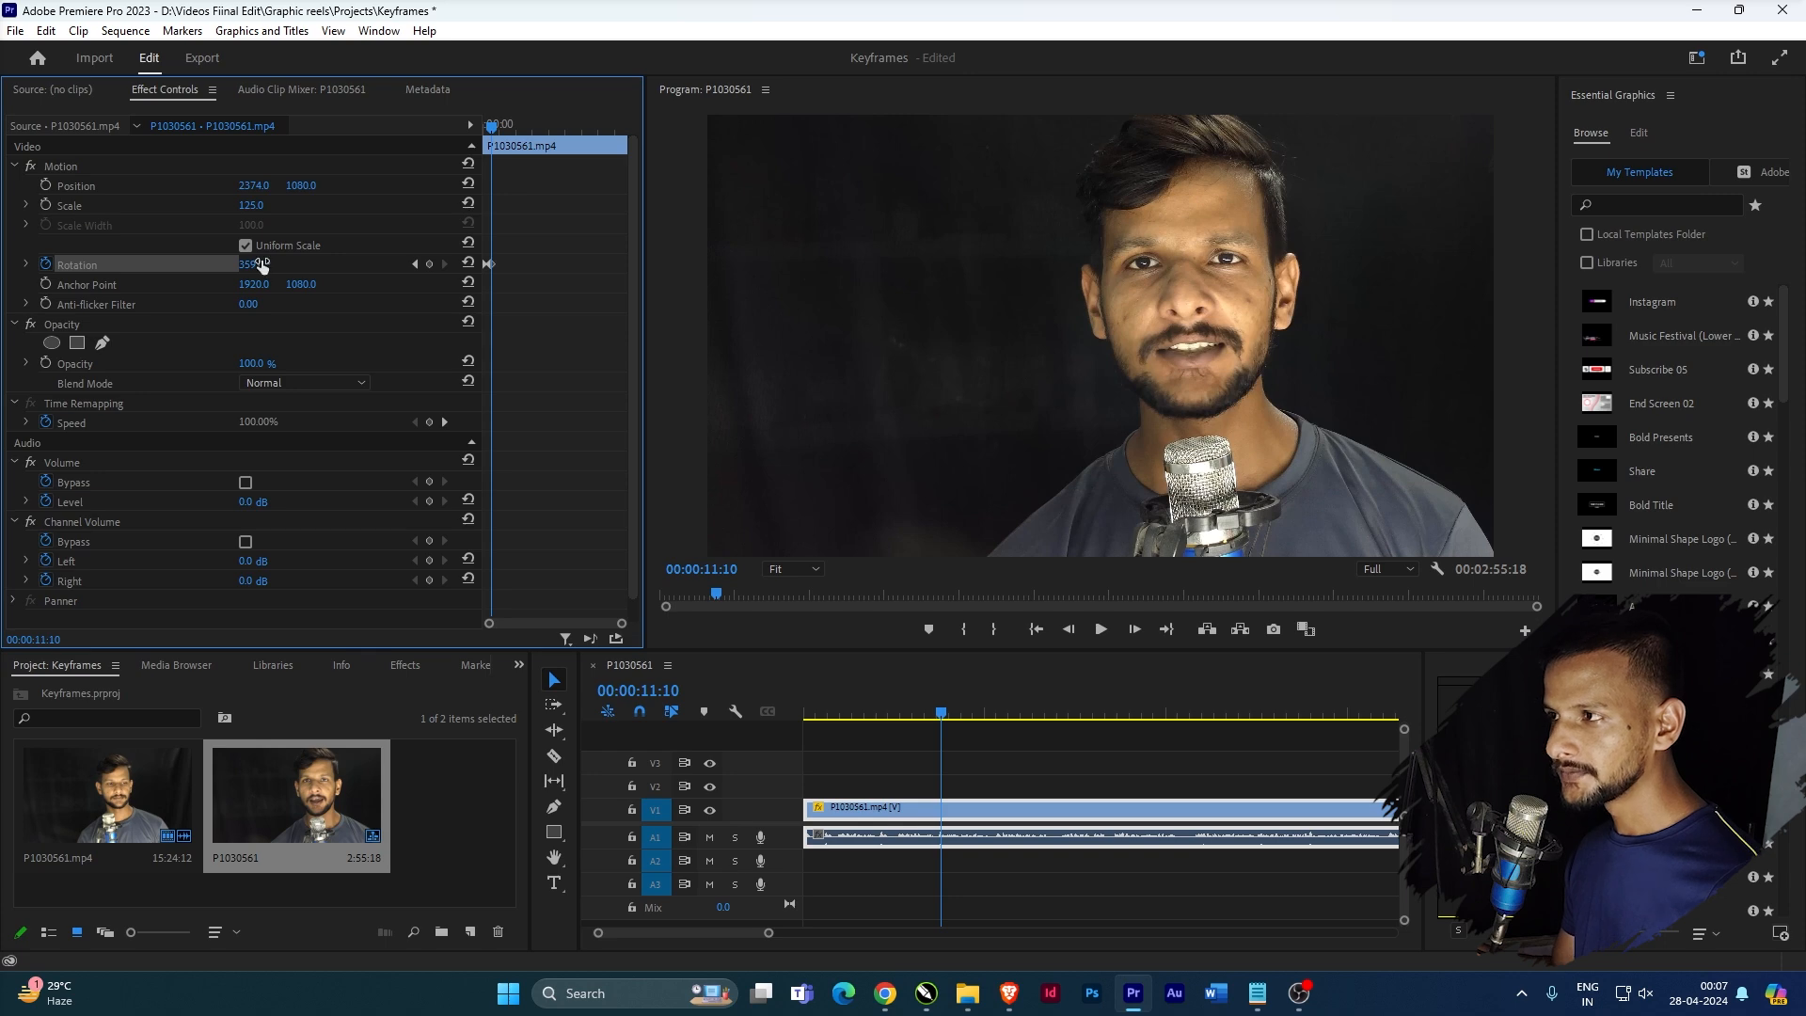
- Play the Rotation animation from the sequence start
{"action": "left_click_drag", "start_coordinate": [492, 126], "coordinate": [331, 126]}
{"action": "key", "text": "space"}
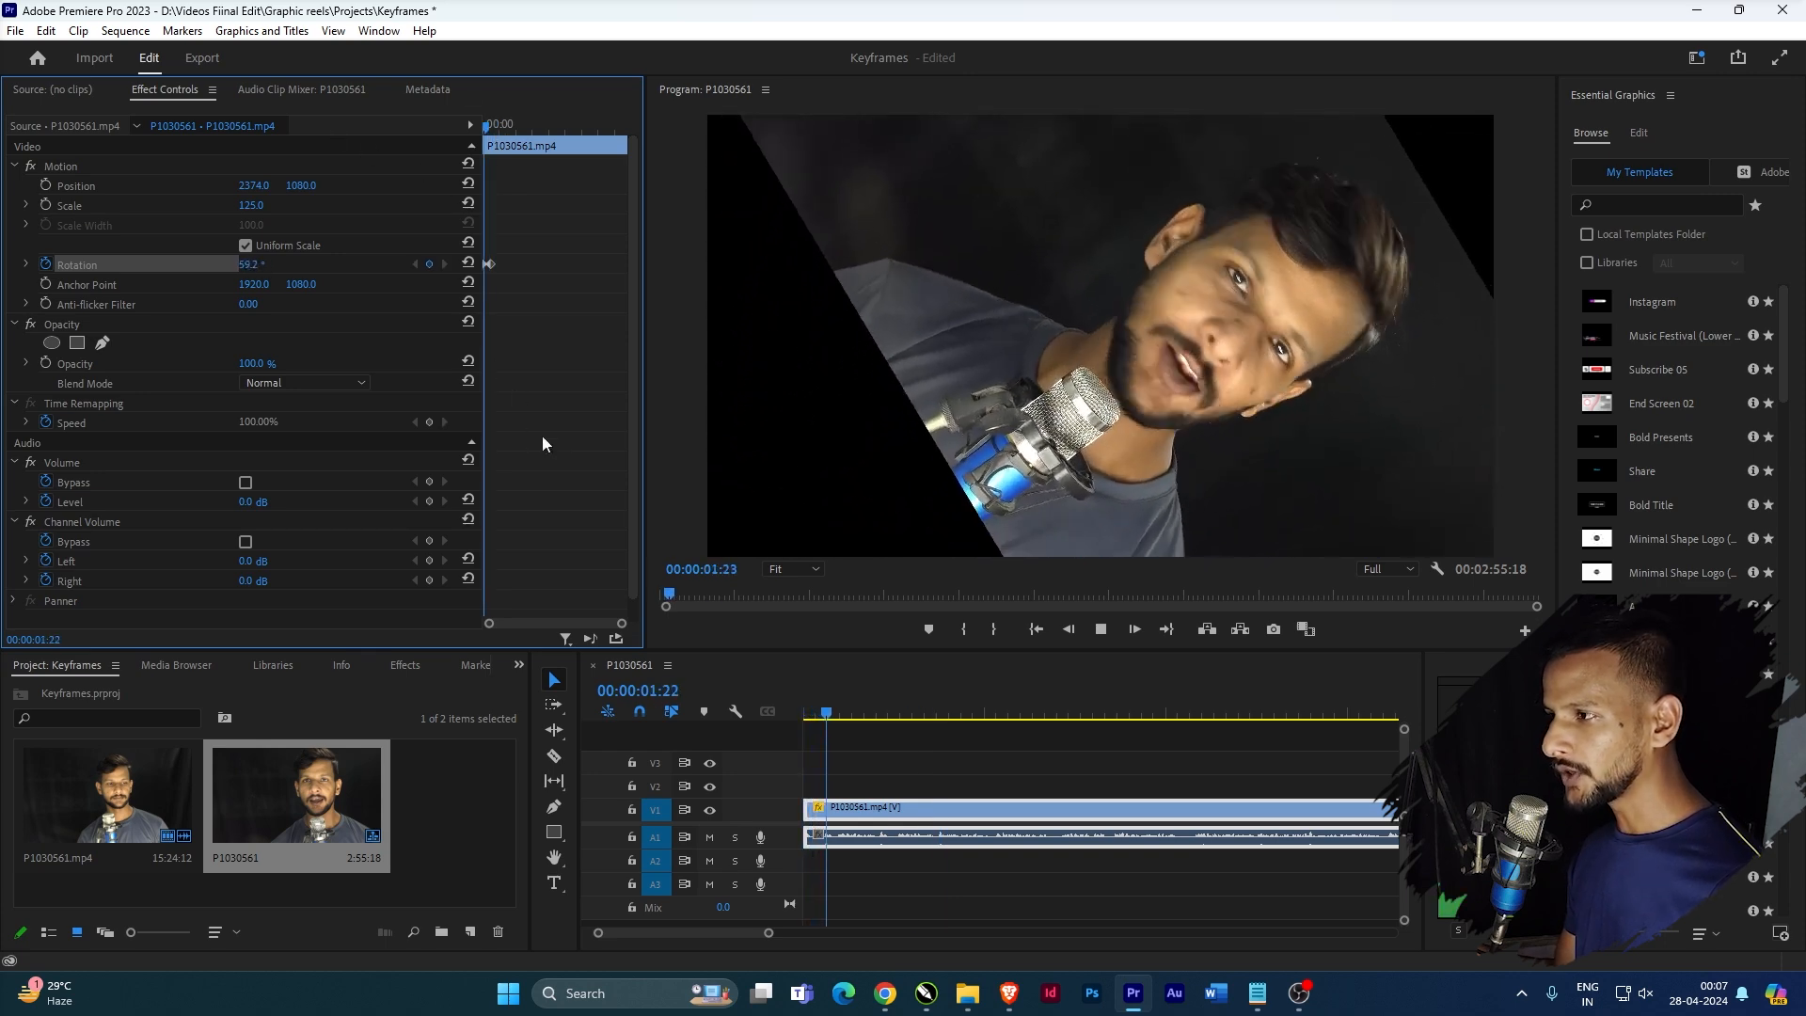
{"action": "key", "text": "space"}
- Move the second Rotation keyframe closer to the first one to speed up the spin, and play it from the start
{"action": "mouse_move", "coordinate": [621, 623]}
{"action": "left_mouse_down"}
{"action": "mouse_move", "coordinate": [580, 624]}
{"action": "mouse_move", "coordinate": [607, 630]}
{"action": "left_mouse_up"}
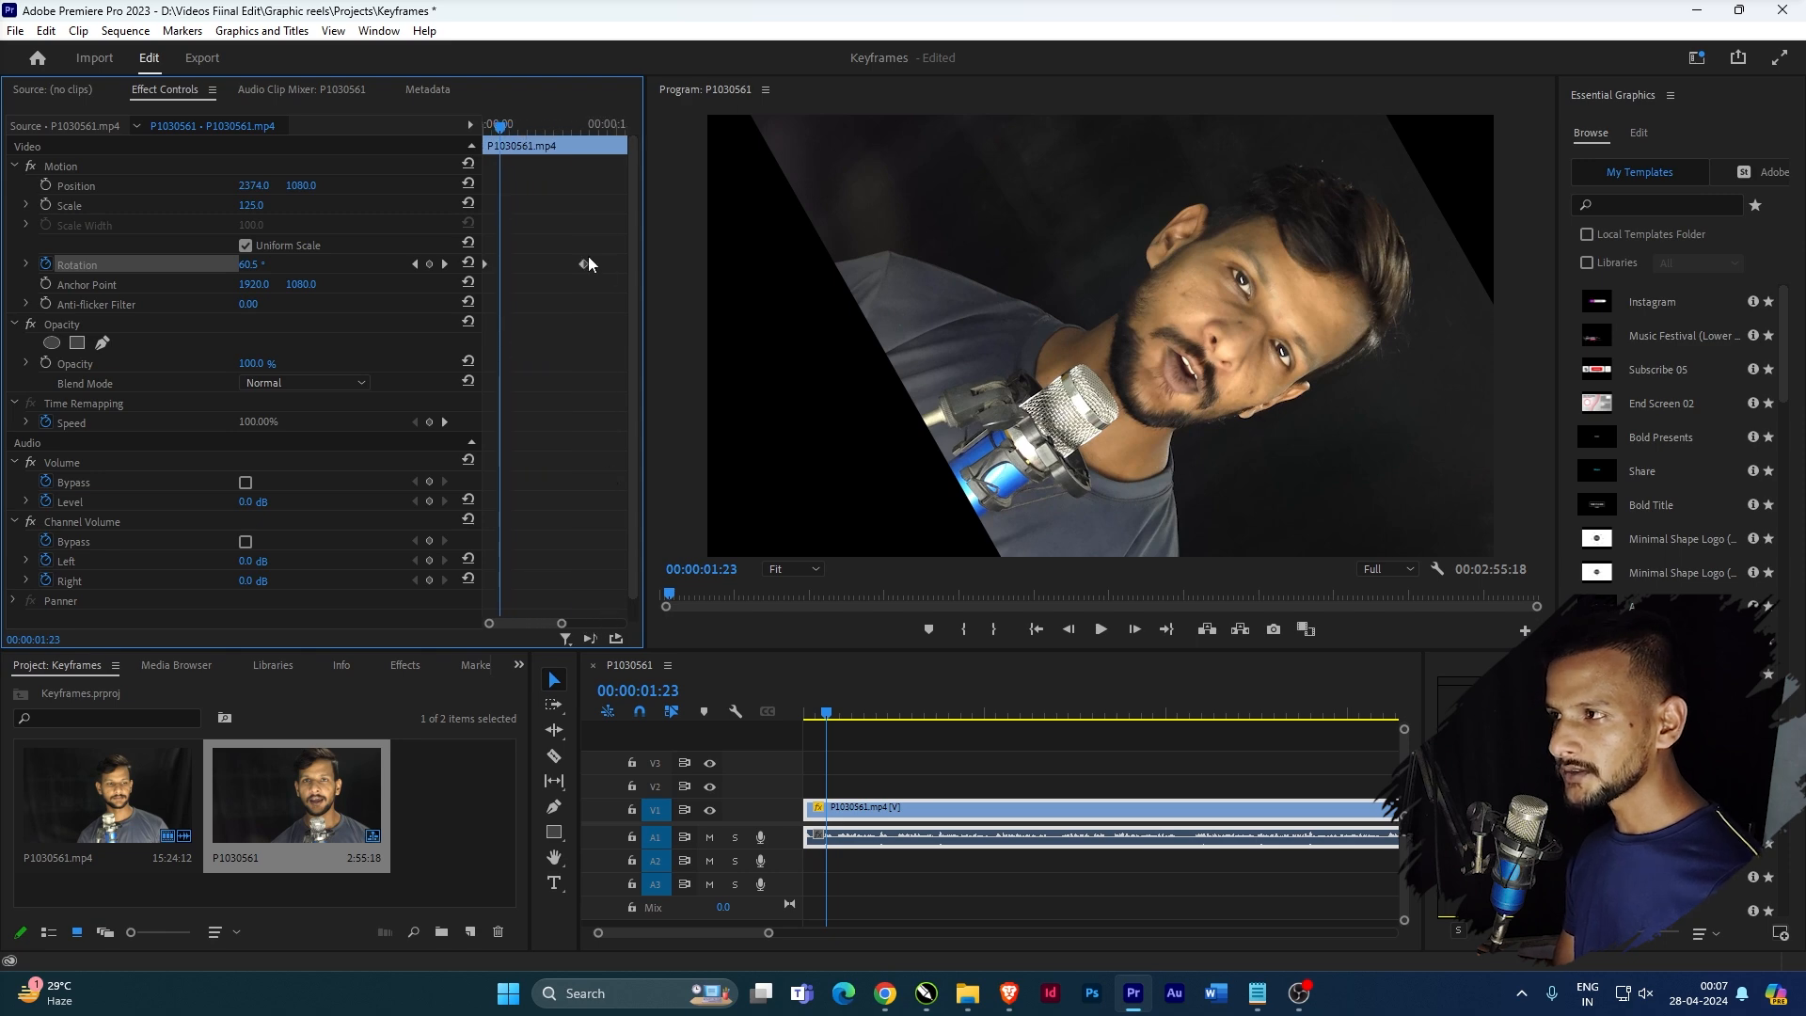
{"action": "left_click_drag", "start_coordinate": [589, 258], "coordinate": [517, 263]}
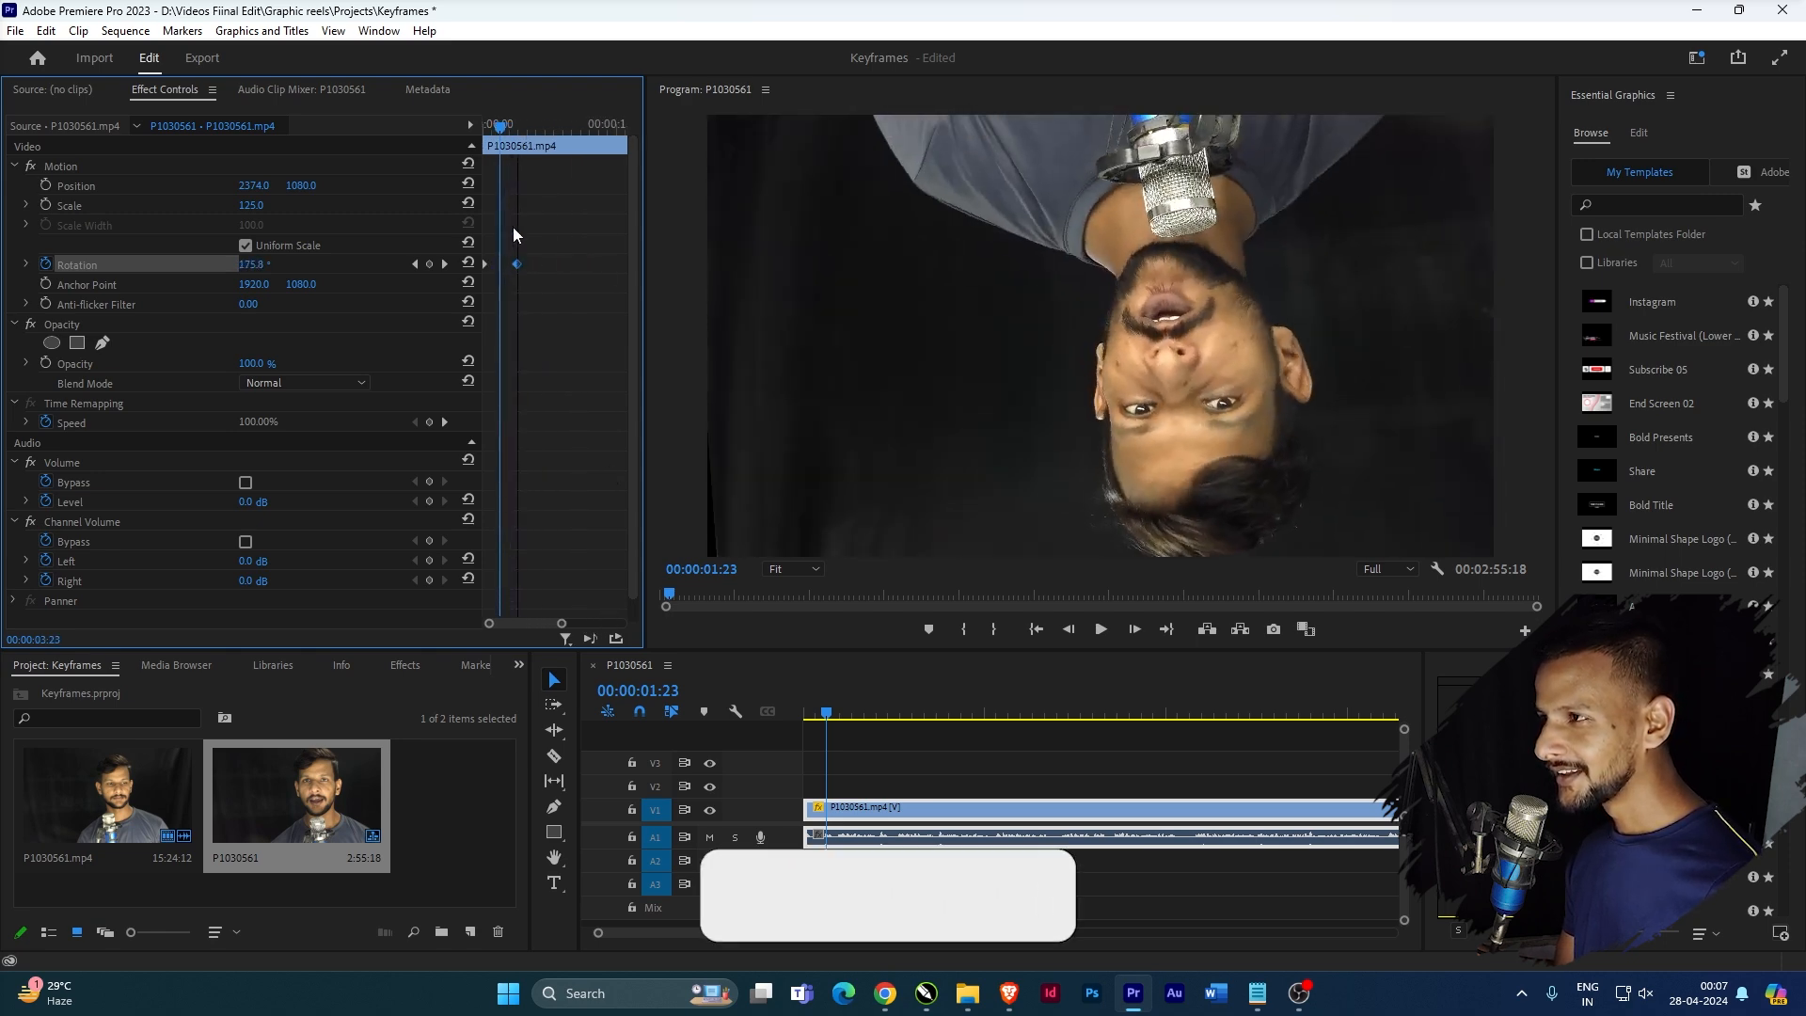
{"action": "key", "text": "Home"}
{"action": "key", "text": "space"}
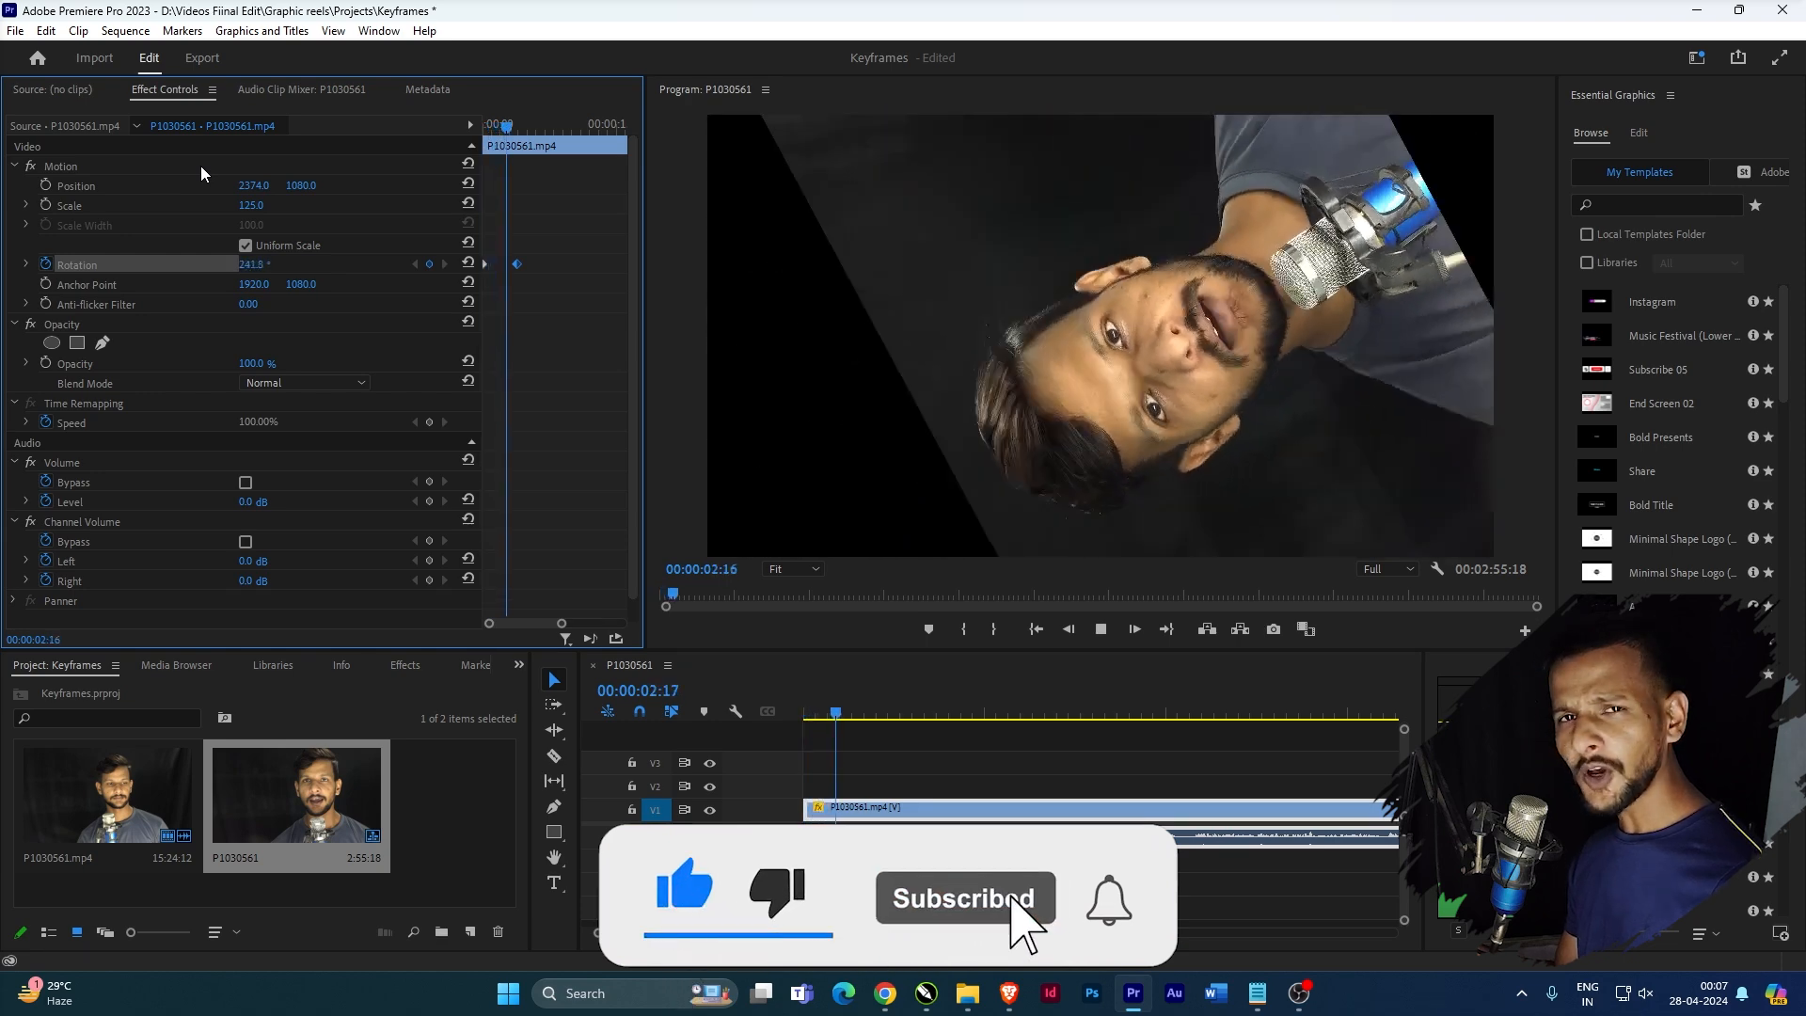
{"action": "key", "text": "space"}
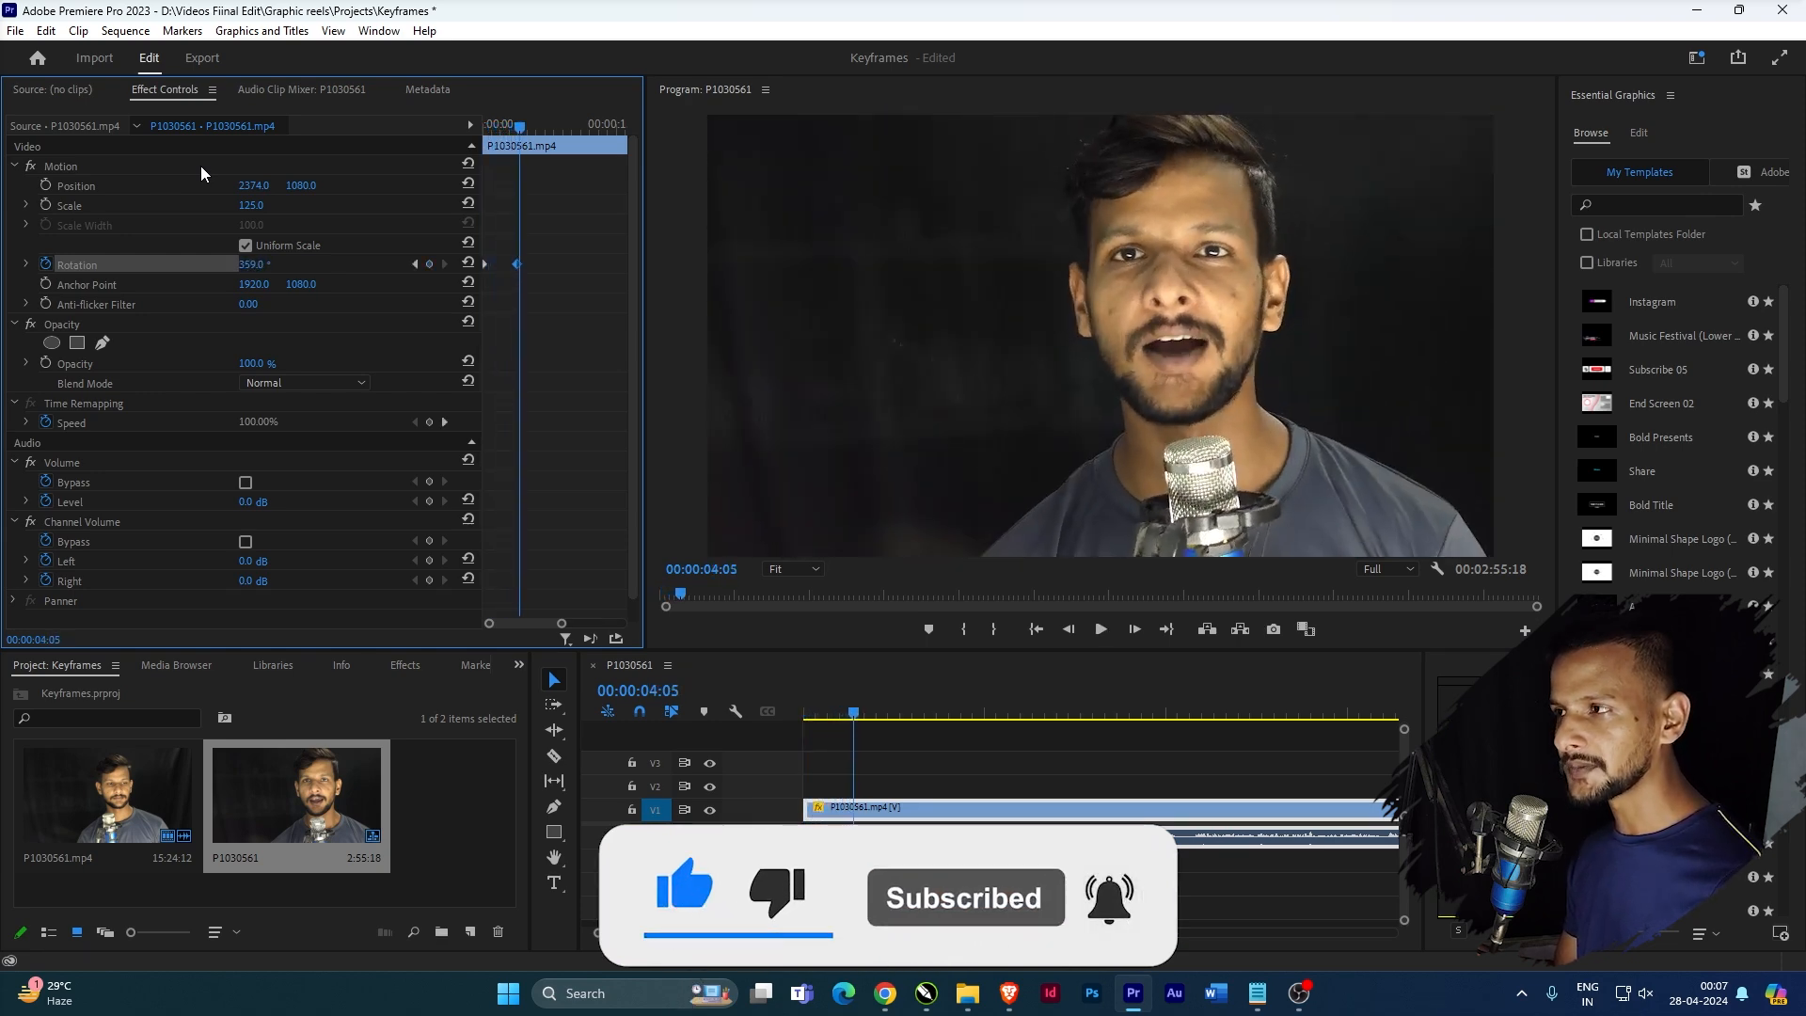
- Apply Ease In and Ease Out interpolation to both Rotation keyframes
{"action": "right_click", "coordinate": [515, 264]}
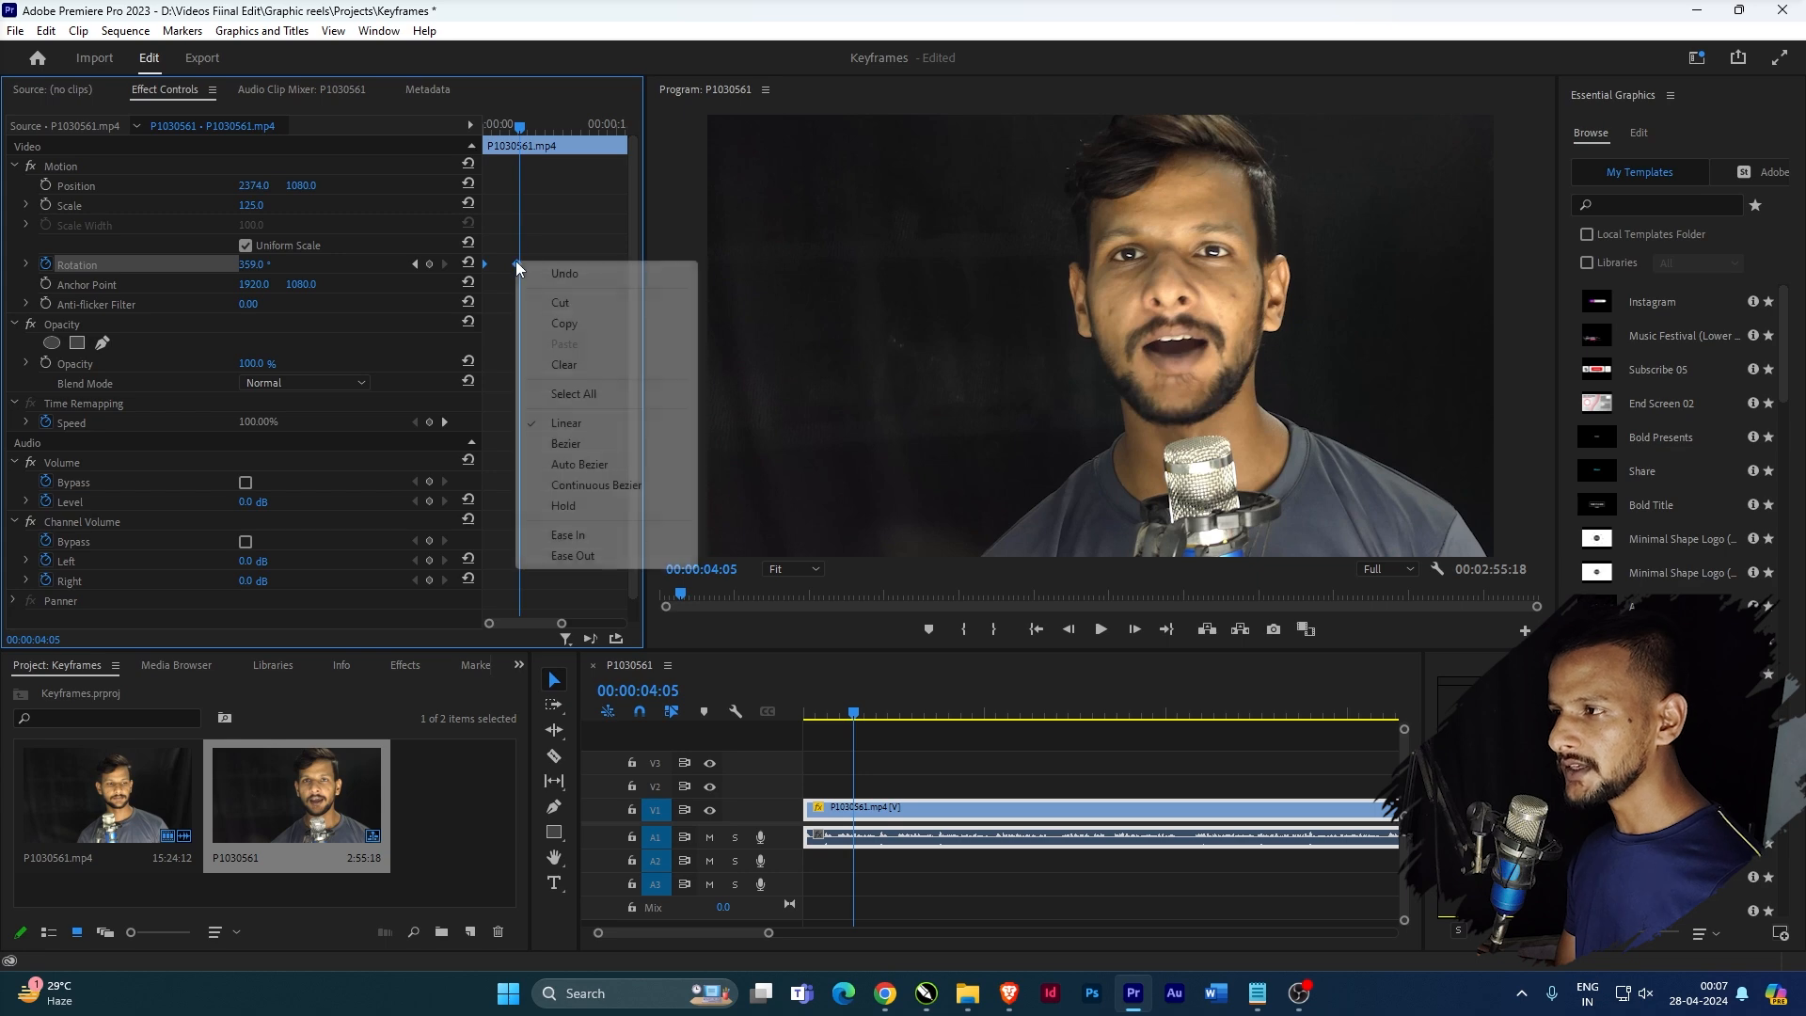
{"action": "left_click", "coordinate": [610, 535]}
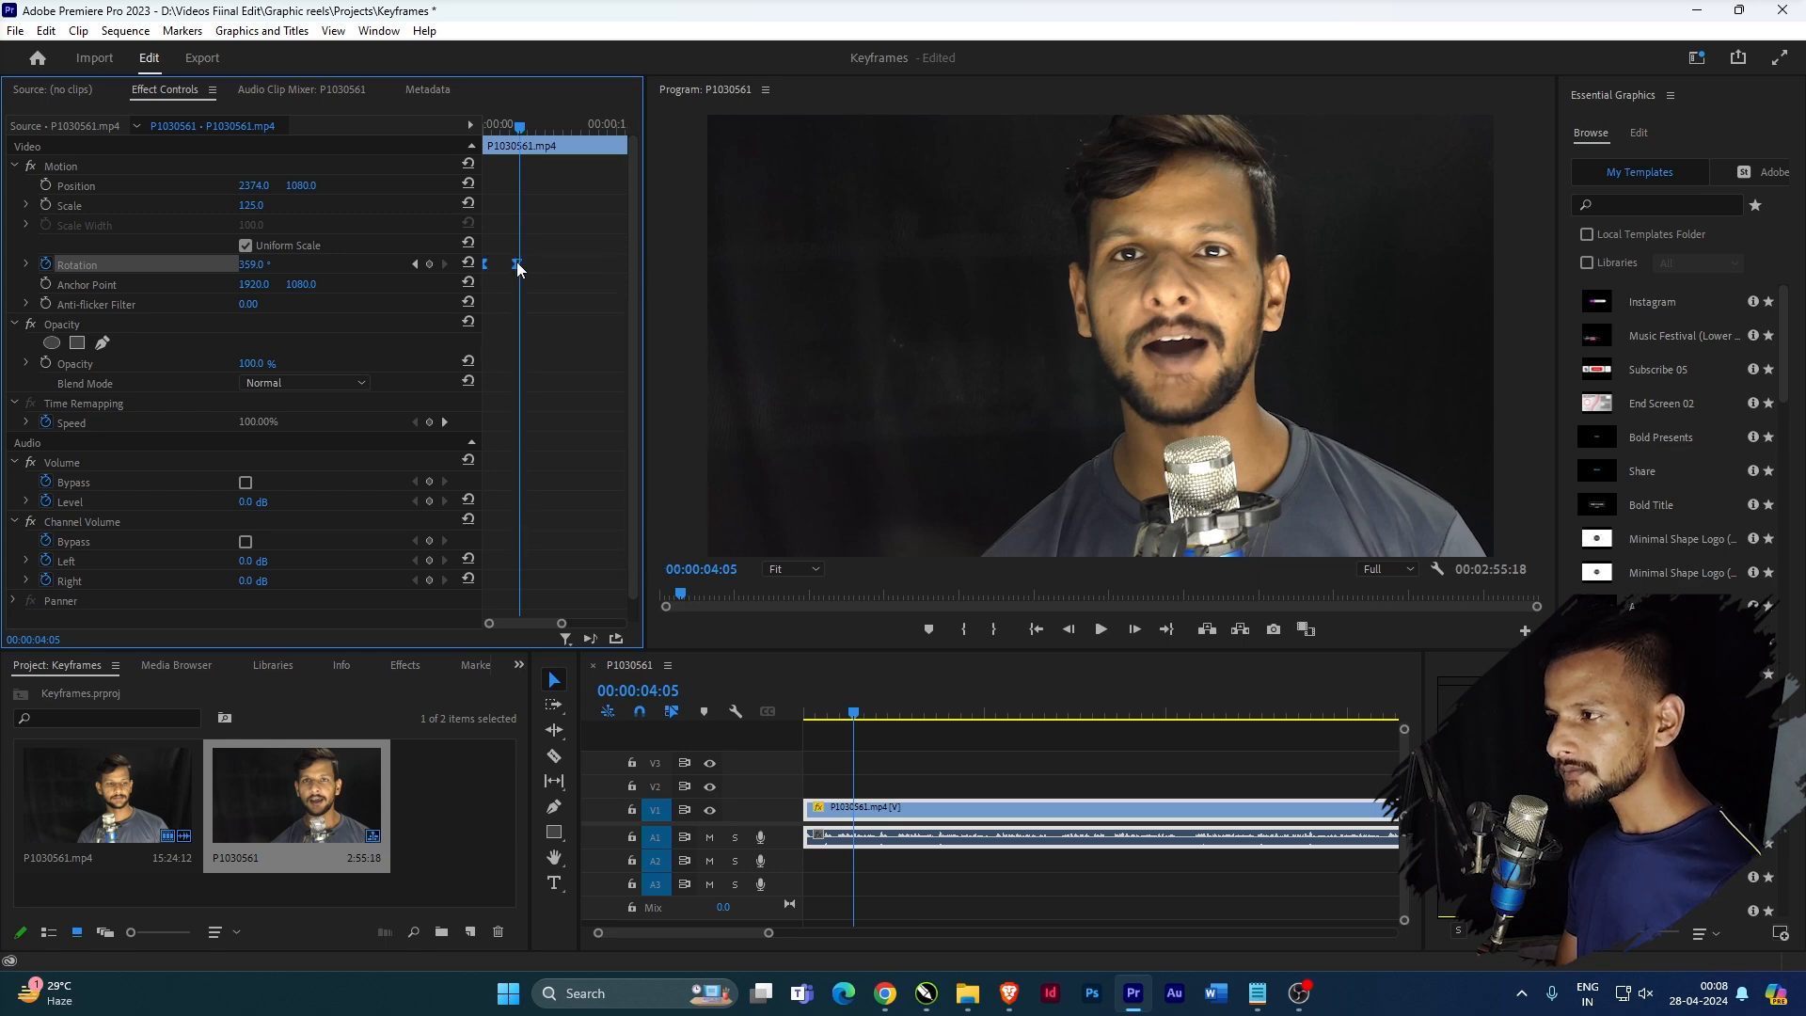
{"action": "right_click", "coordinate": [517, 263]}
{"action": "left_click", "coordinate": [591, 558]}
- Play the eased Rotation animation from the sequence start
{"action": "left_click_drag", "start_coordinate": [520, 128], "coordinate": [338, 122]}
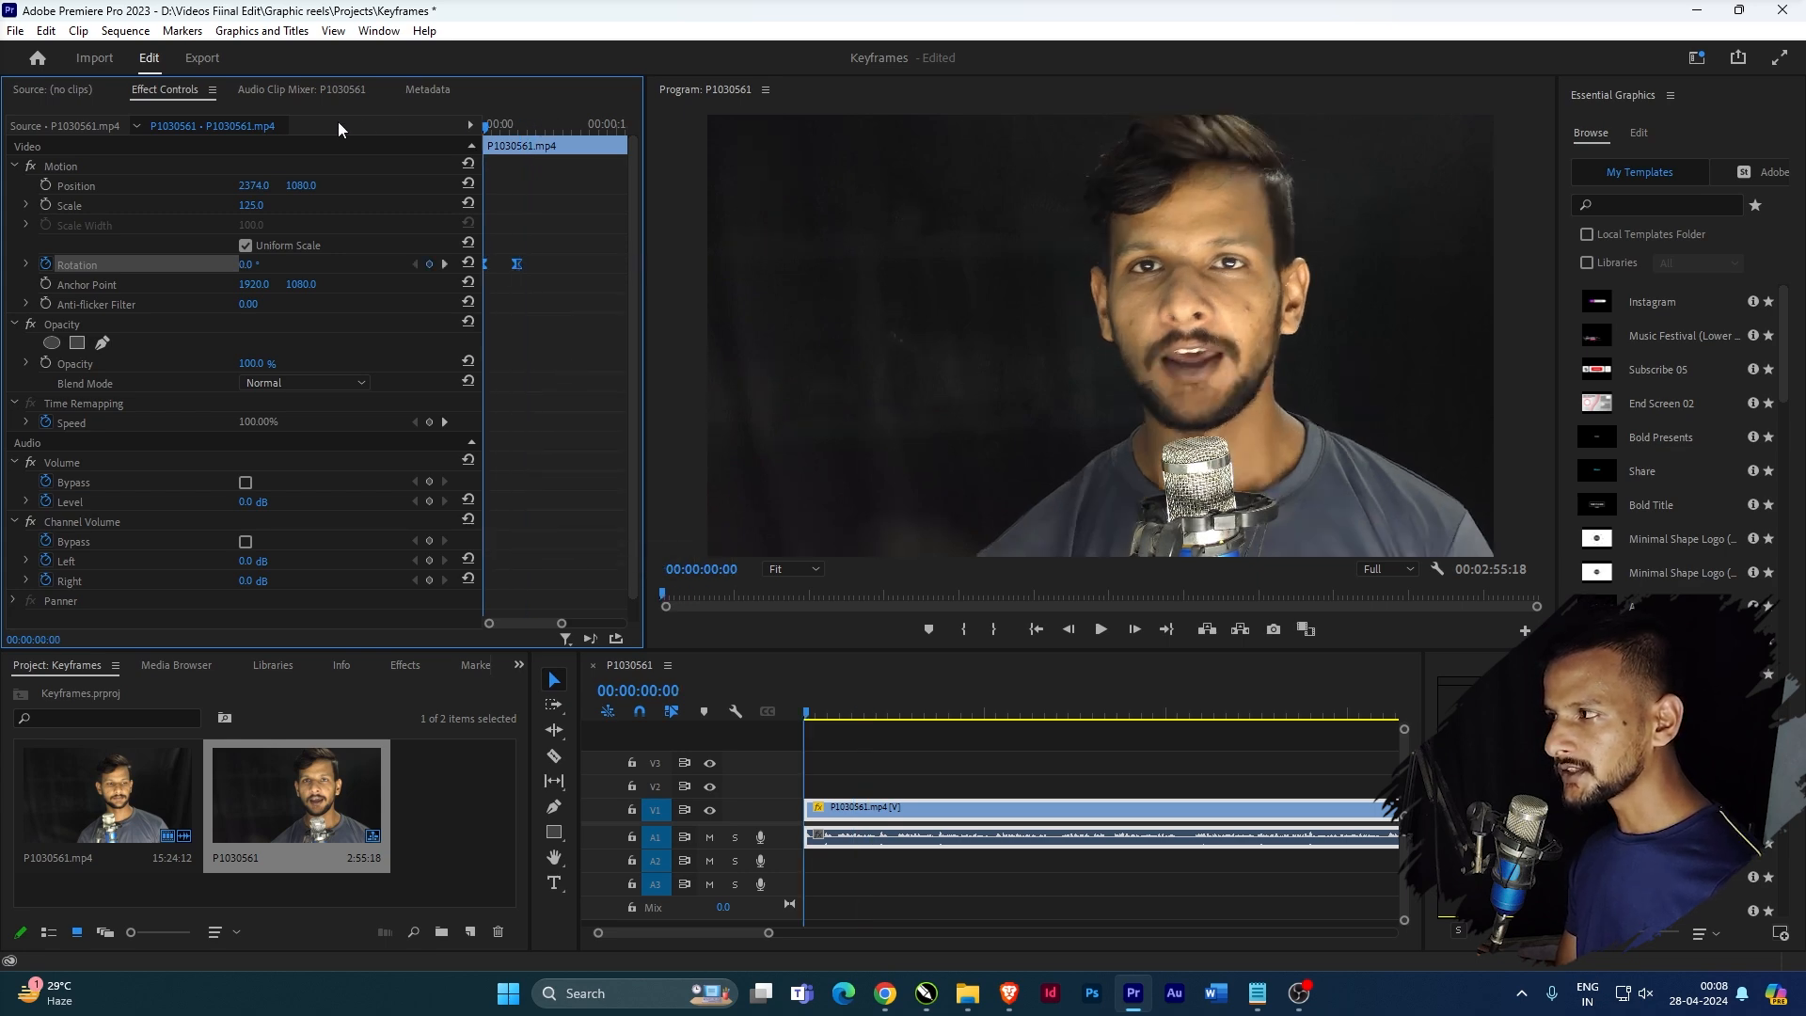
{"action": "key", "text": "space"}
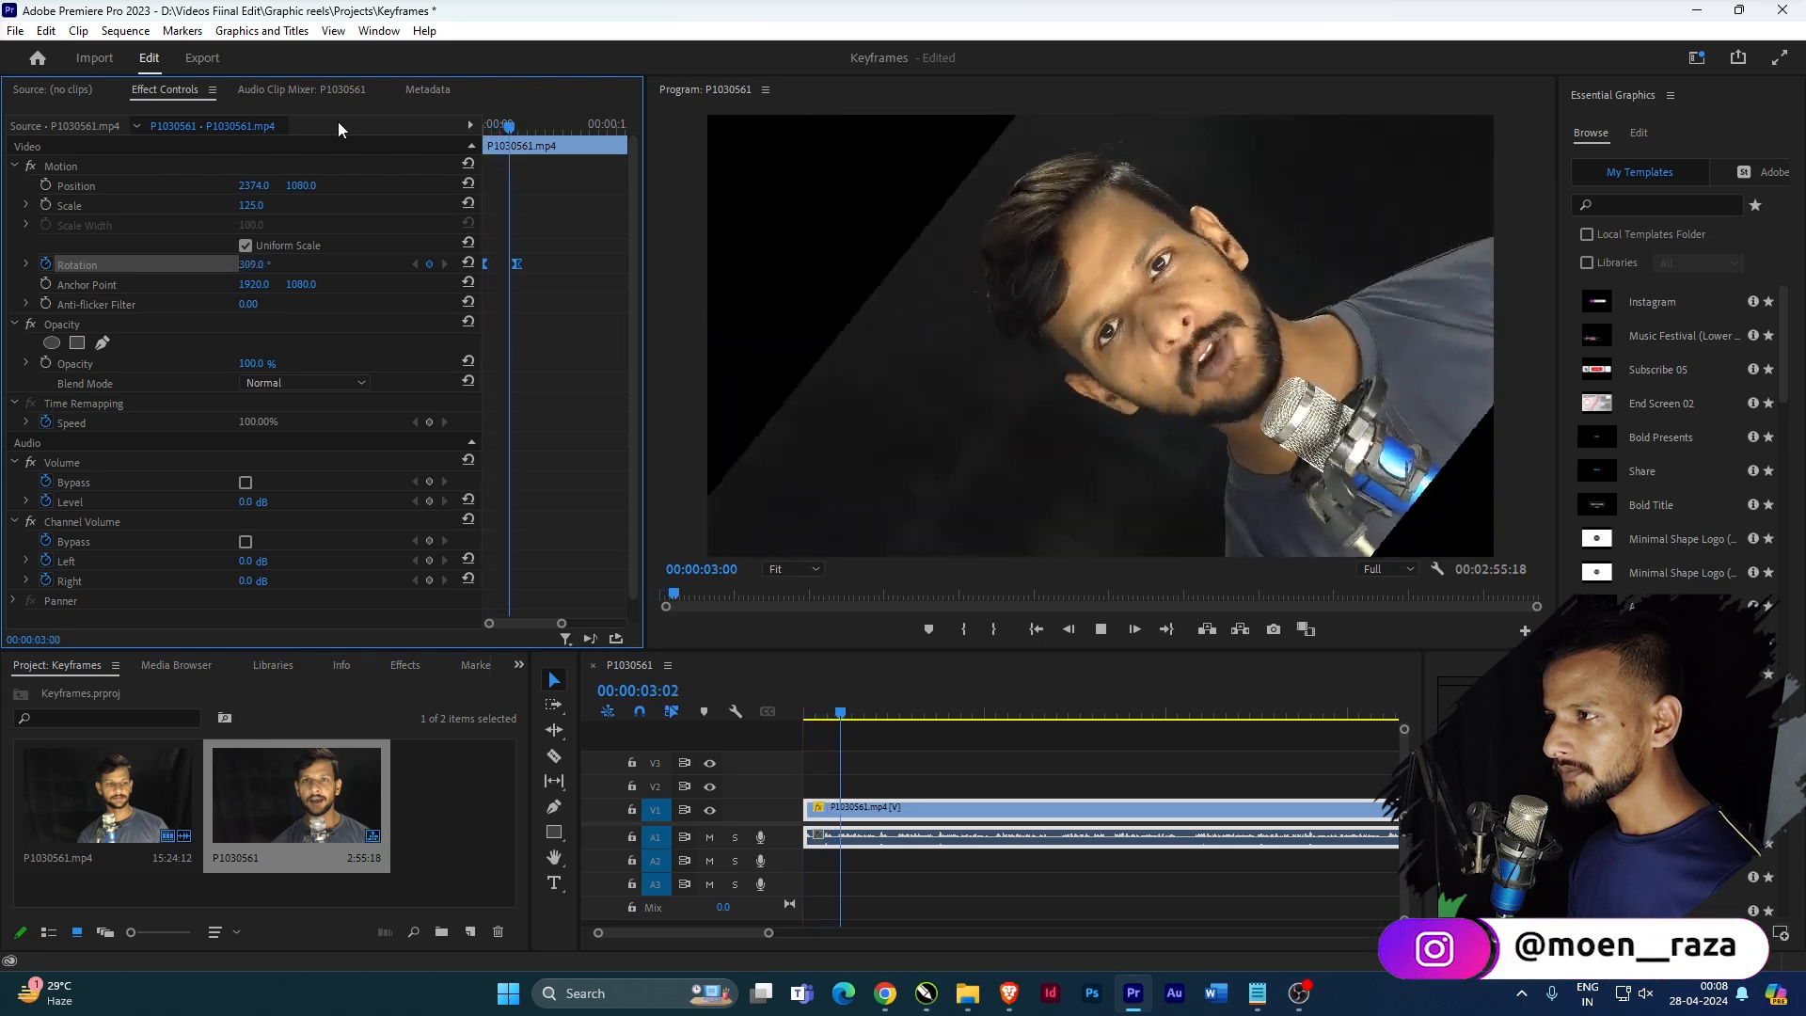
{"action": "key", "text": "space"}
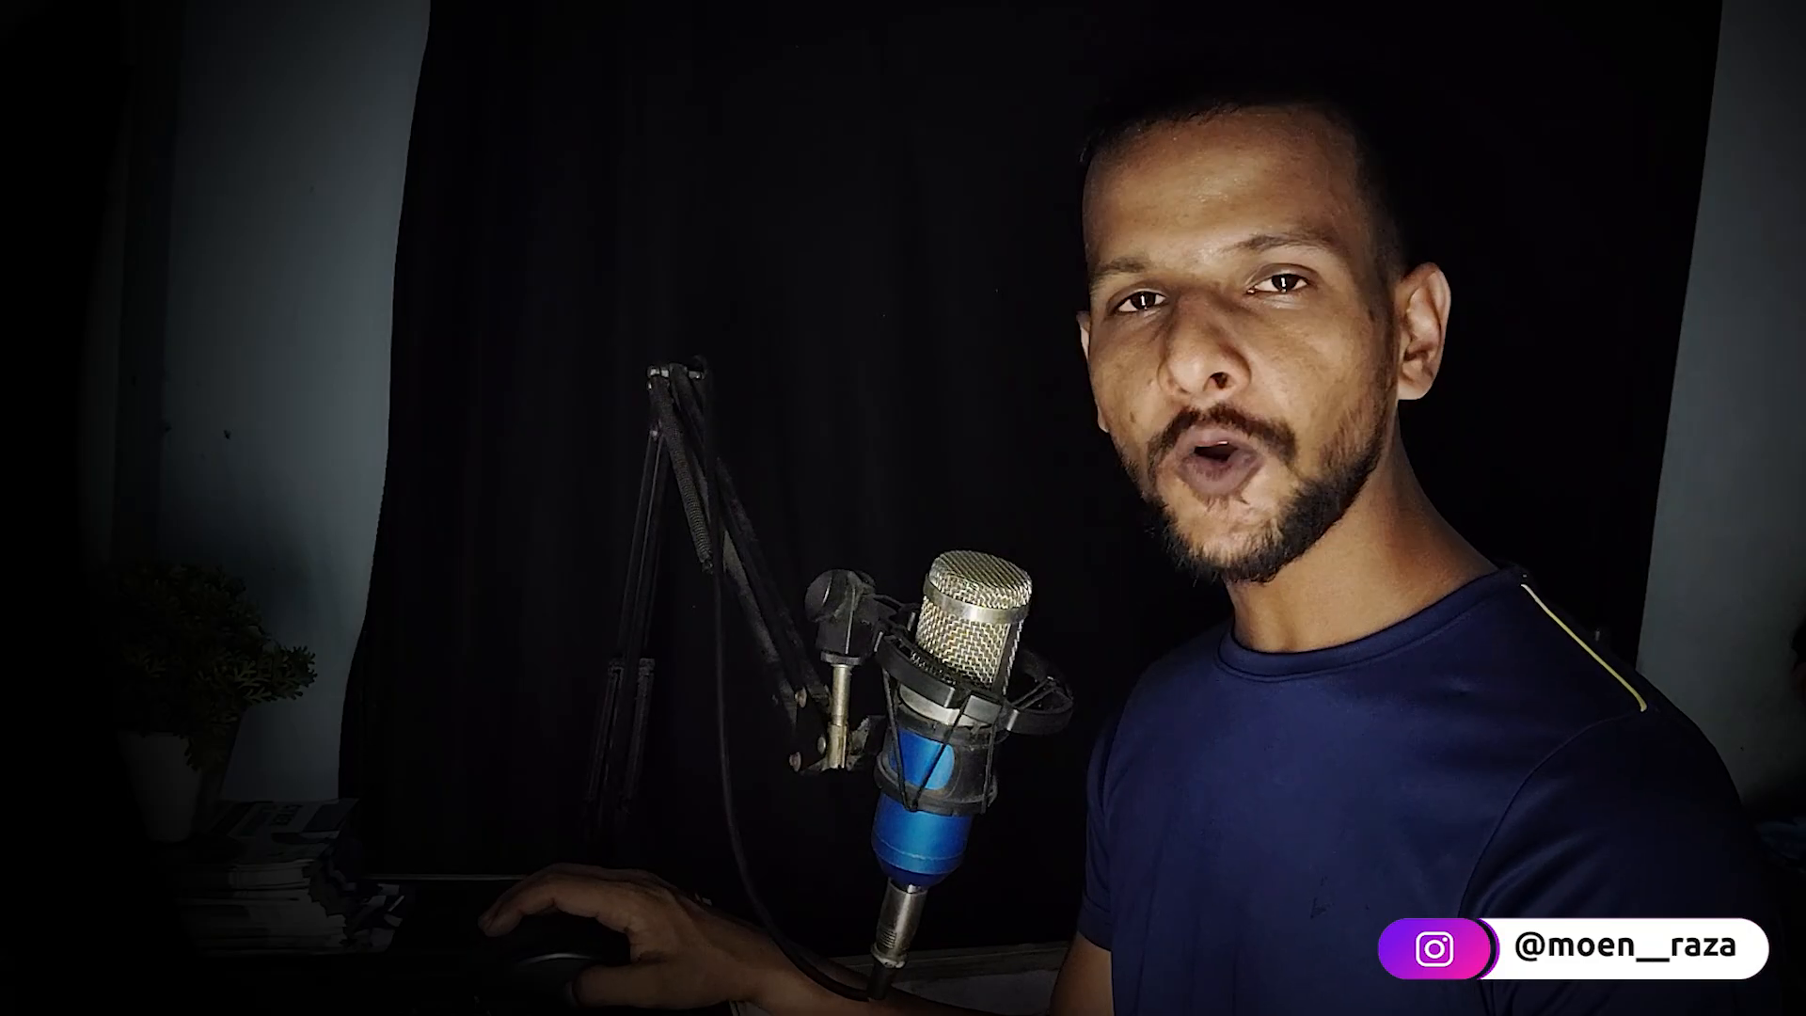